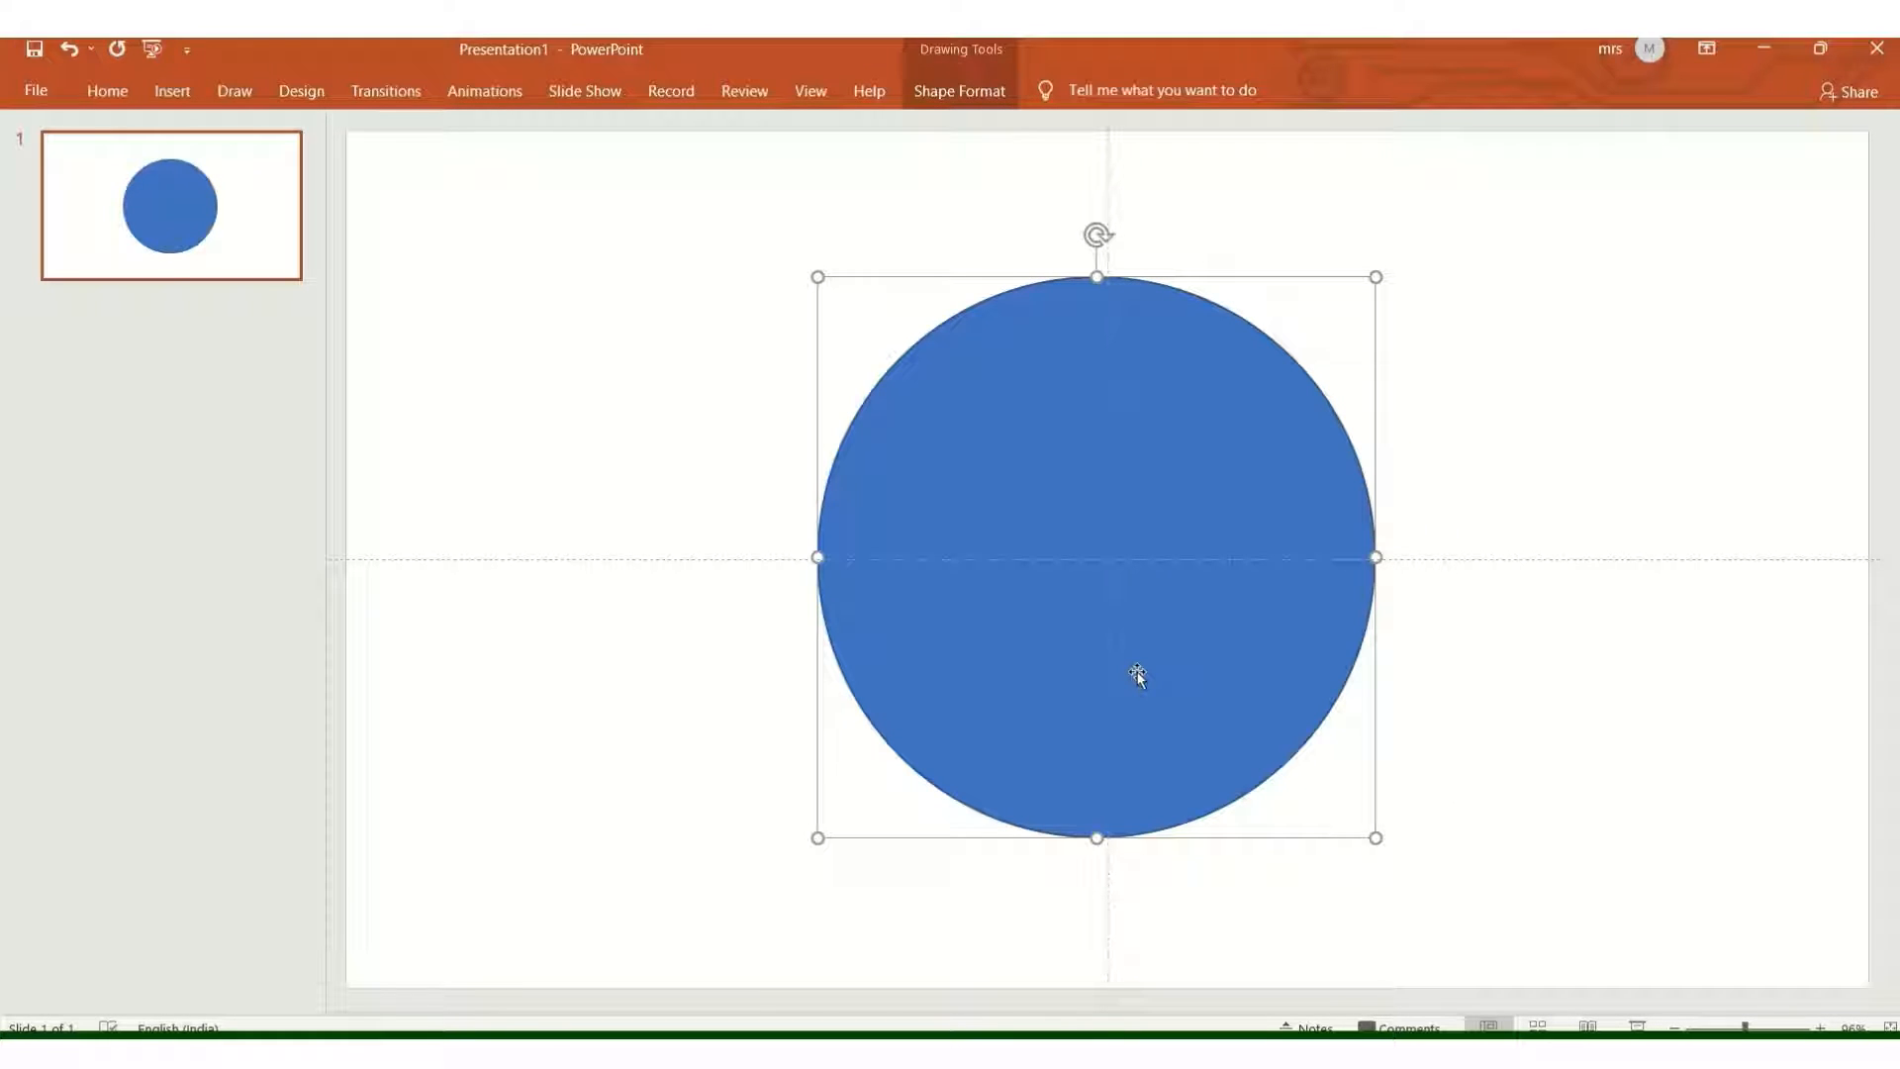
Remove the outline from the large blue circle
{"action": "left_click", "coordinate": [994, 89]}
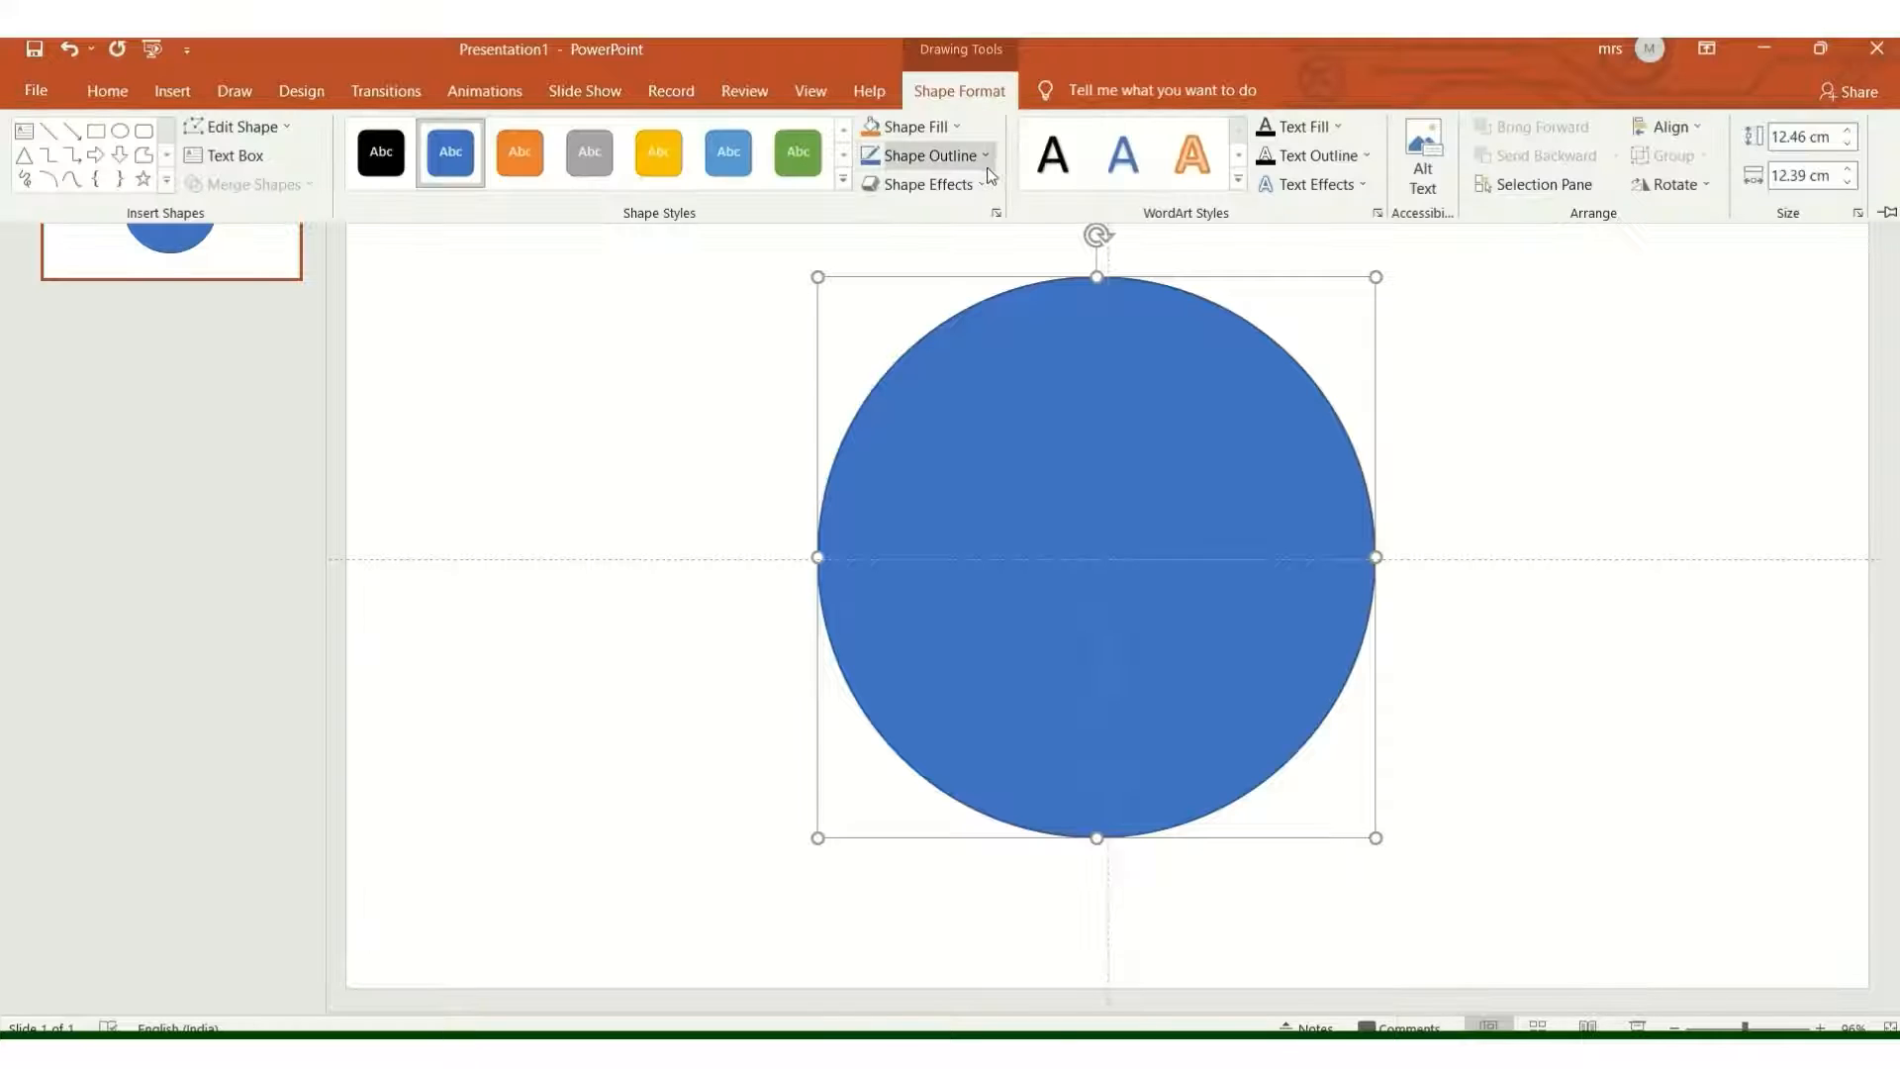
{"action": "left_click", "coordinate": [984, 157]}
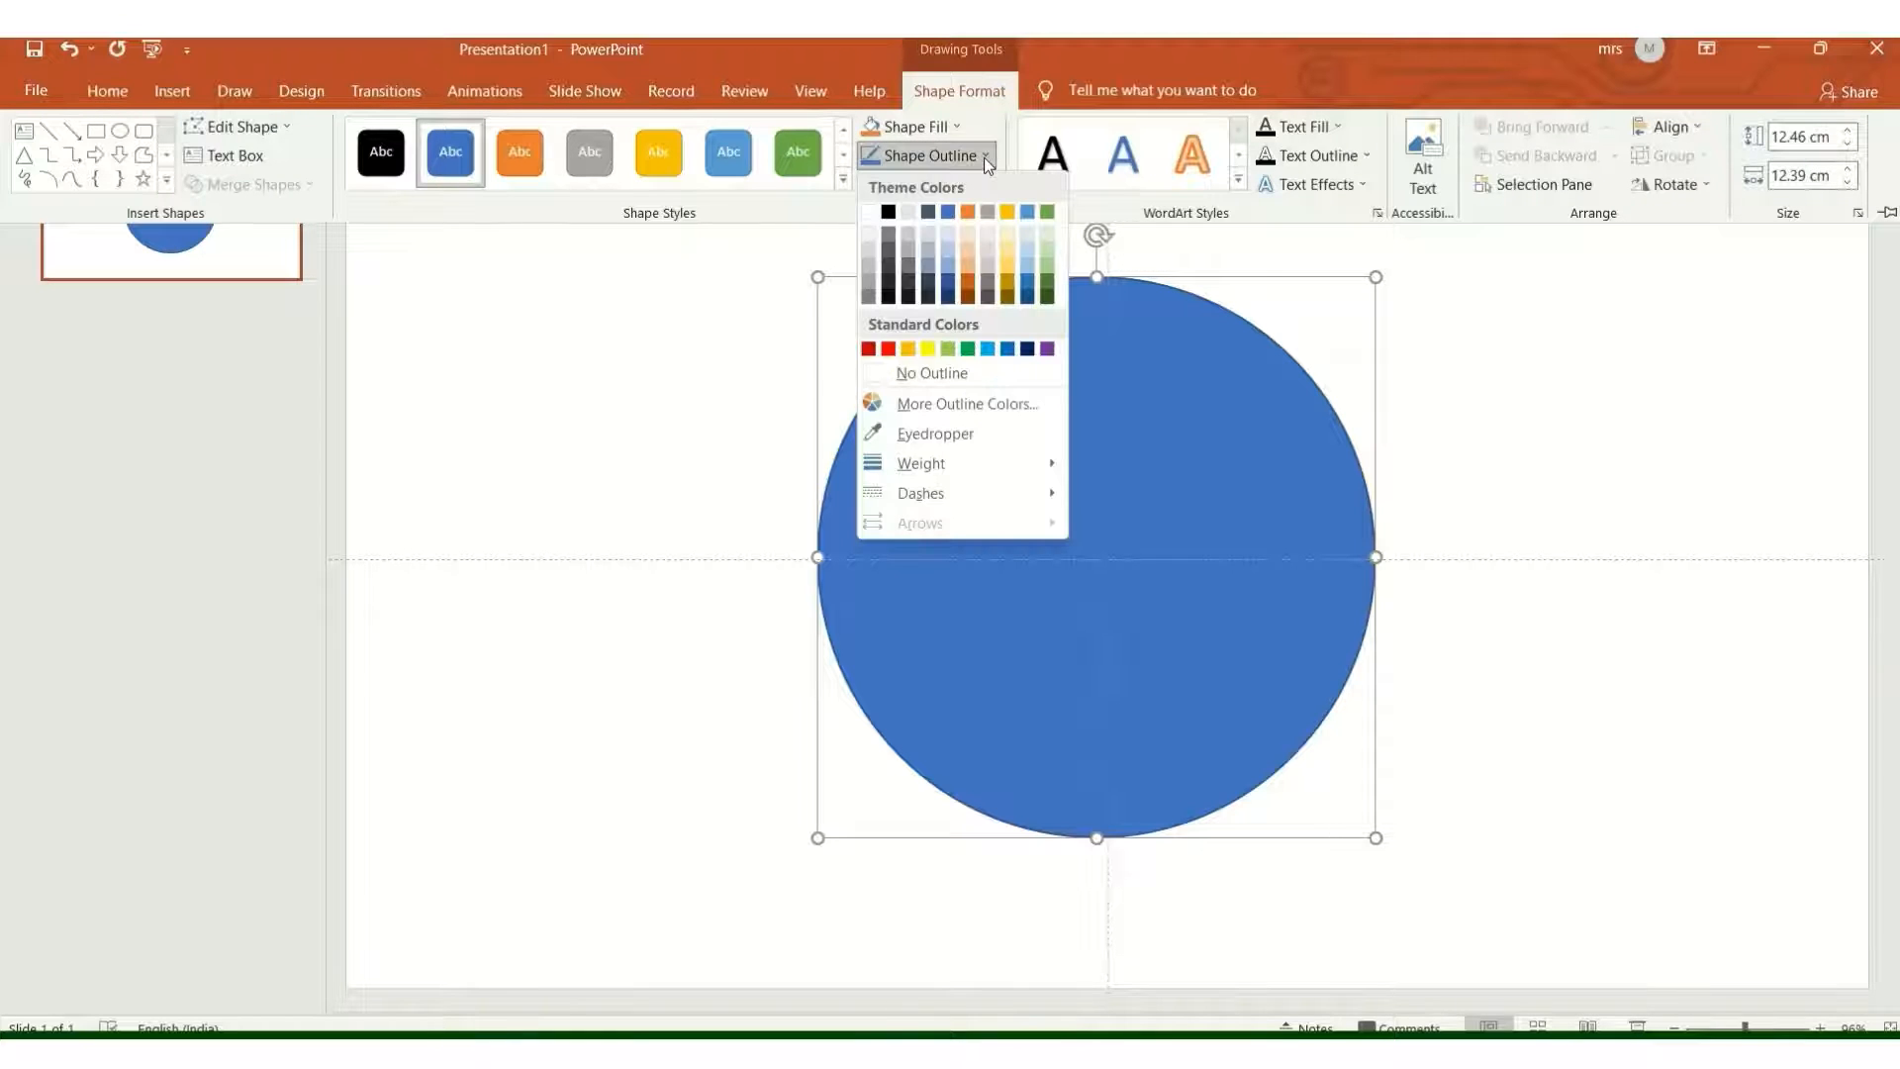
{"action": "left_click", "coordinate": [871, 381]}
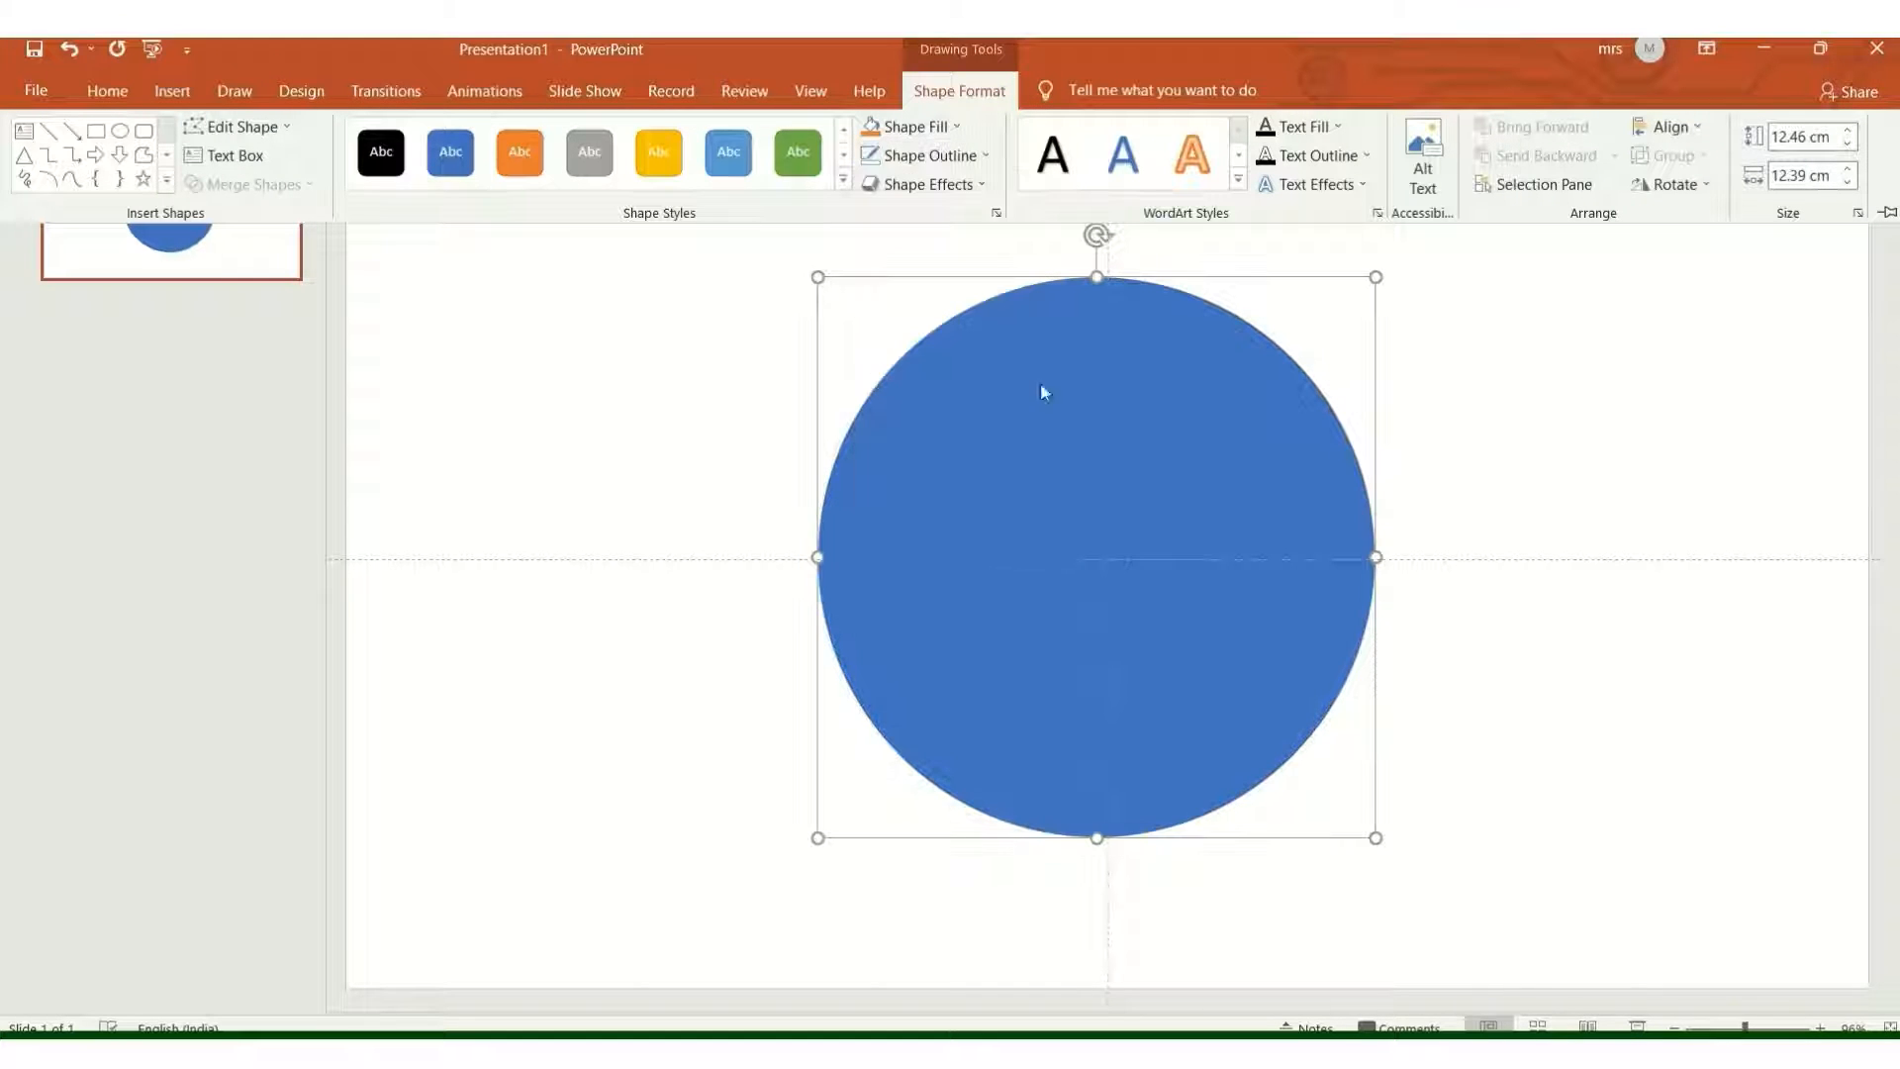
Align the large blue circle to the center and middle of the slide
{"action": "left_click", "coordinate": [1691, 132]}
{"action": "left_click", "coordinate": [1695, 187]}
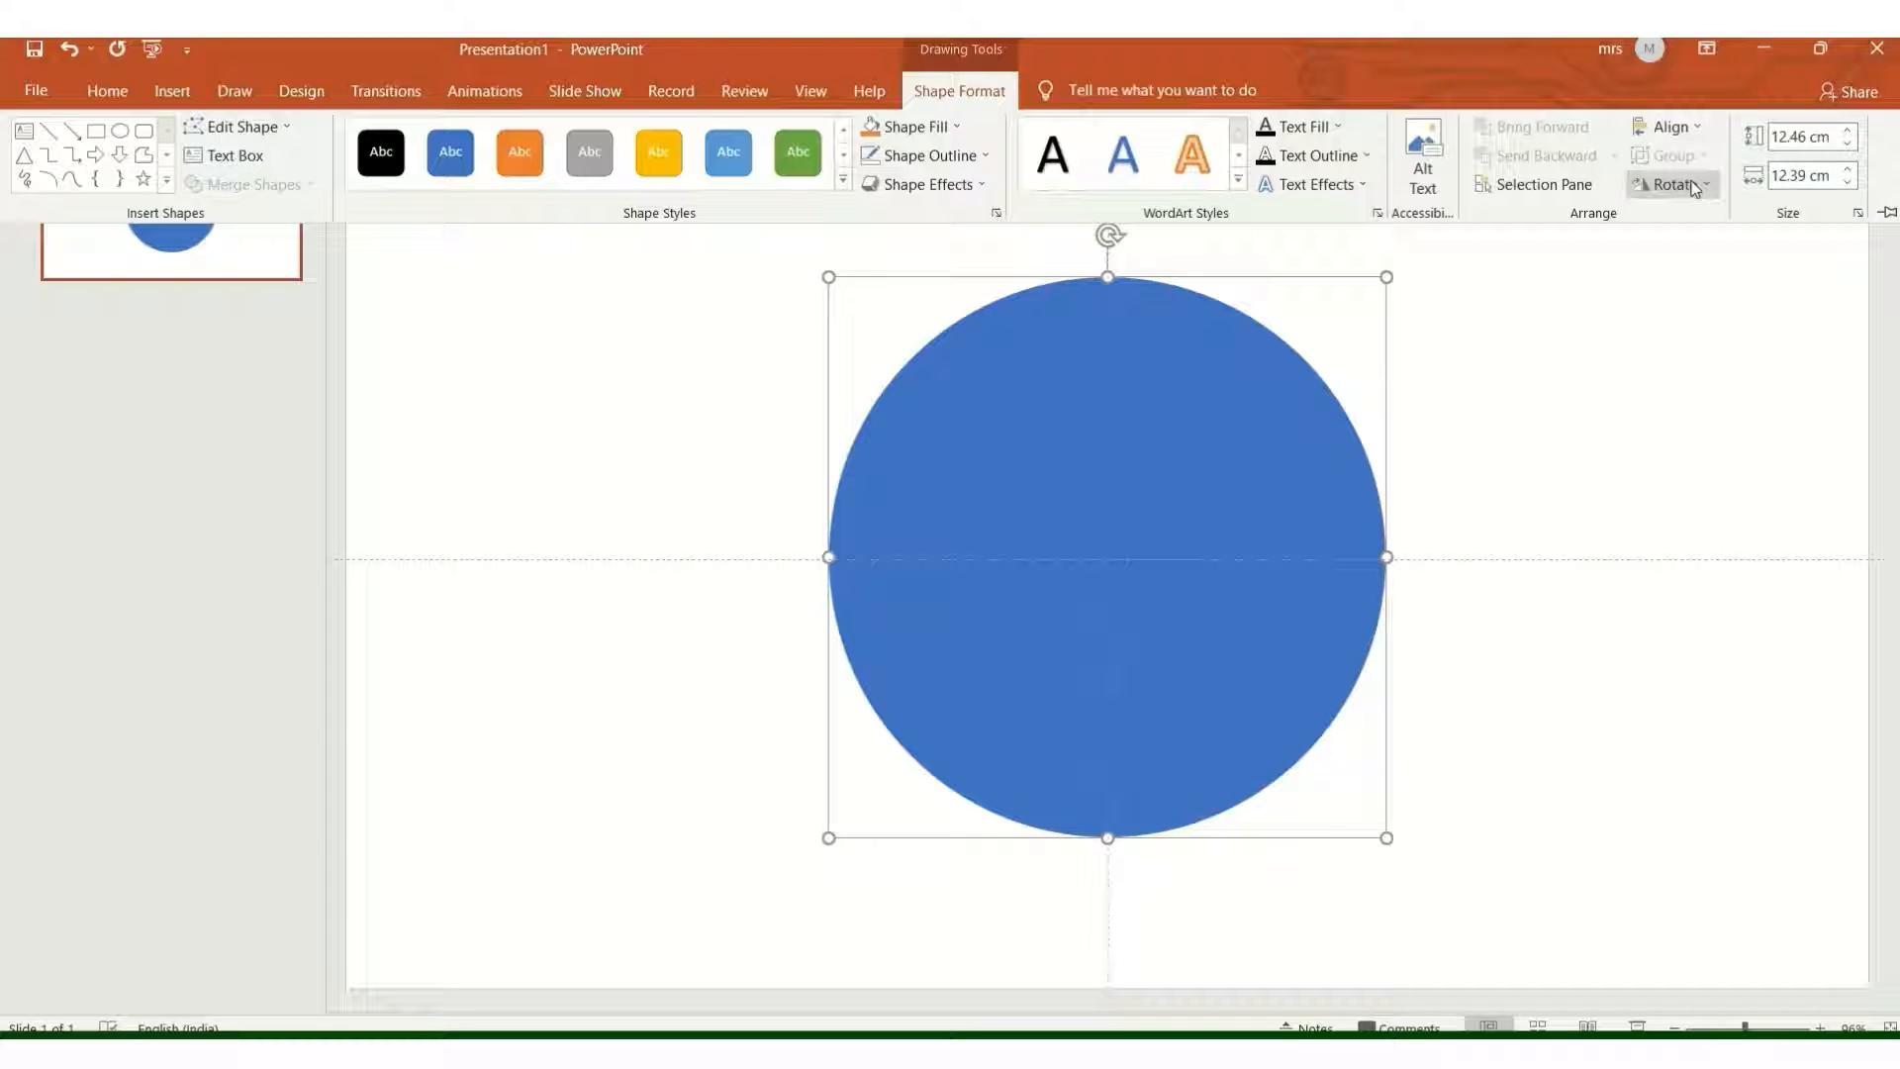
{"action": "left_click", "coordinate": [1698, 128]}
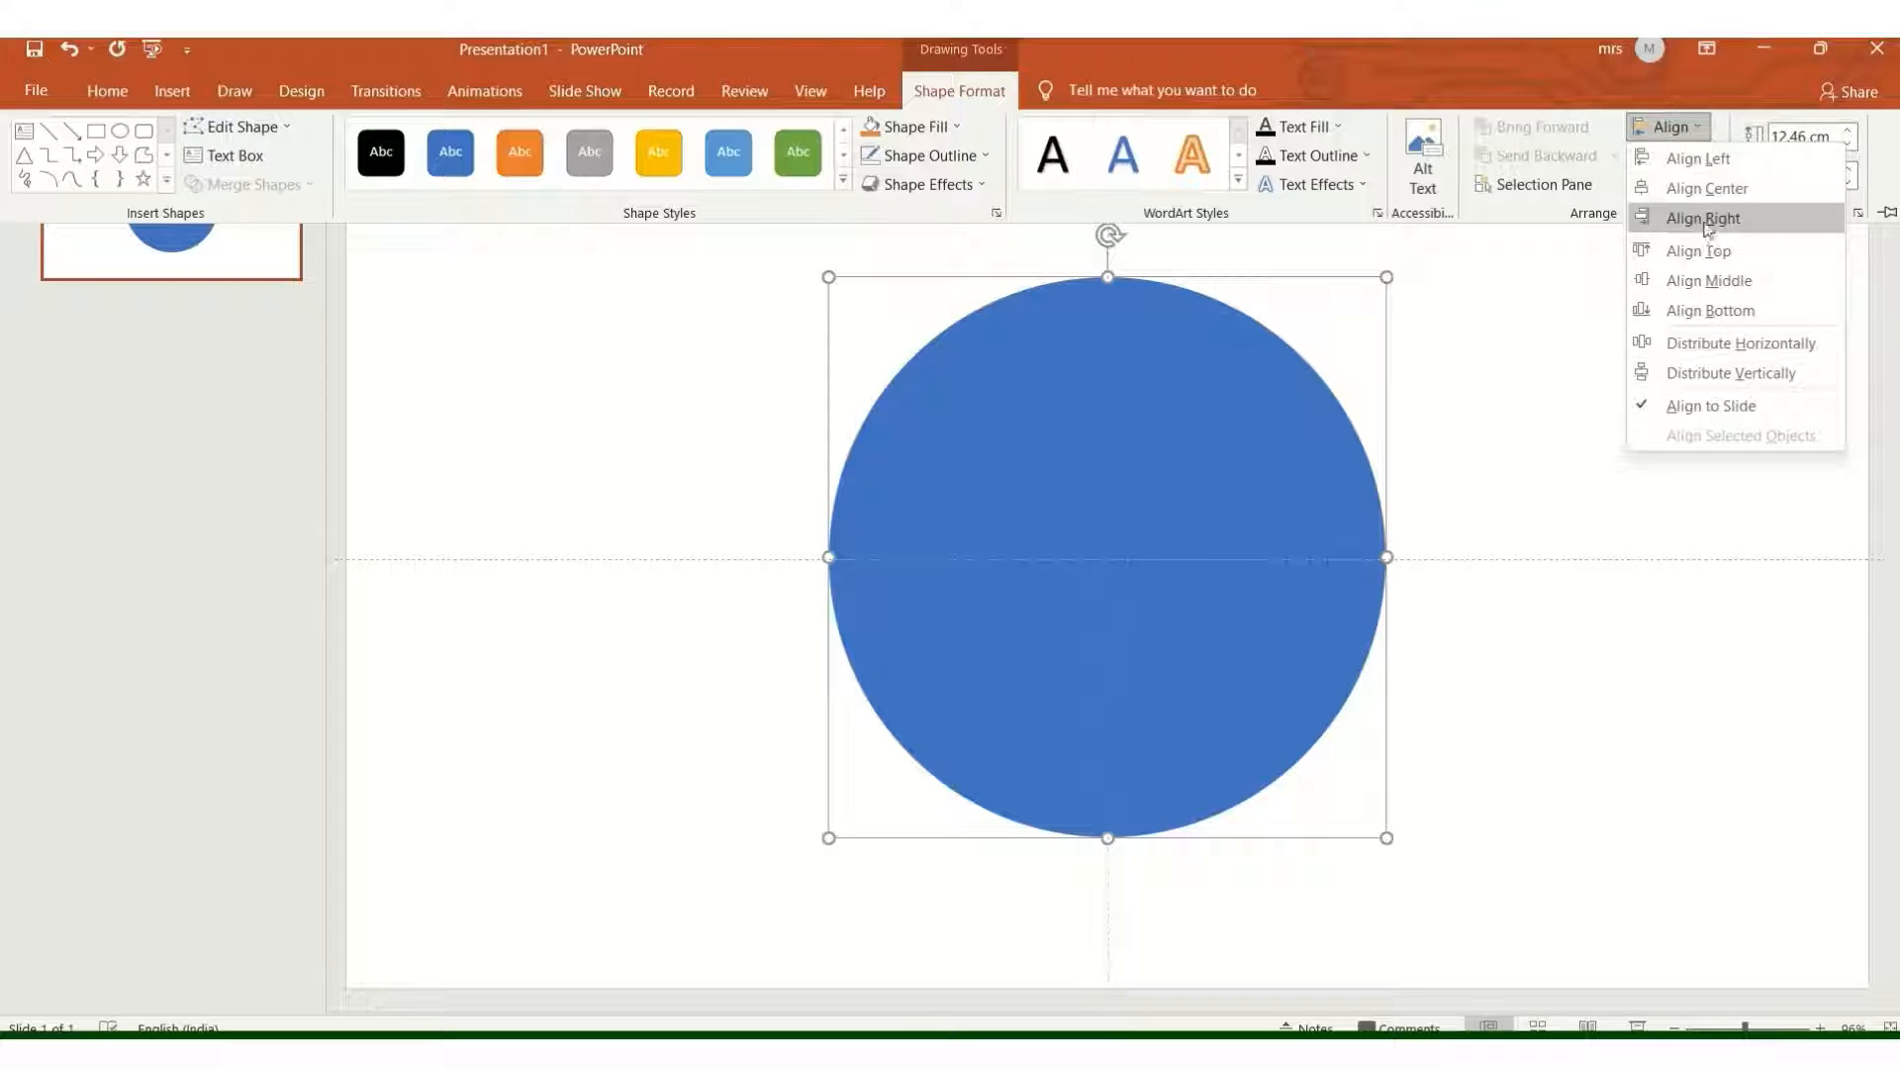
{"action": "left_click", "coordinate": [1715, 280]}
{"action": "key", "text": "ctrl+F1"}
{"action": "left_click", "coordinate": [764, 457]}
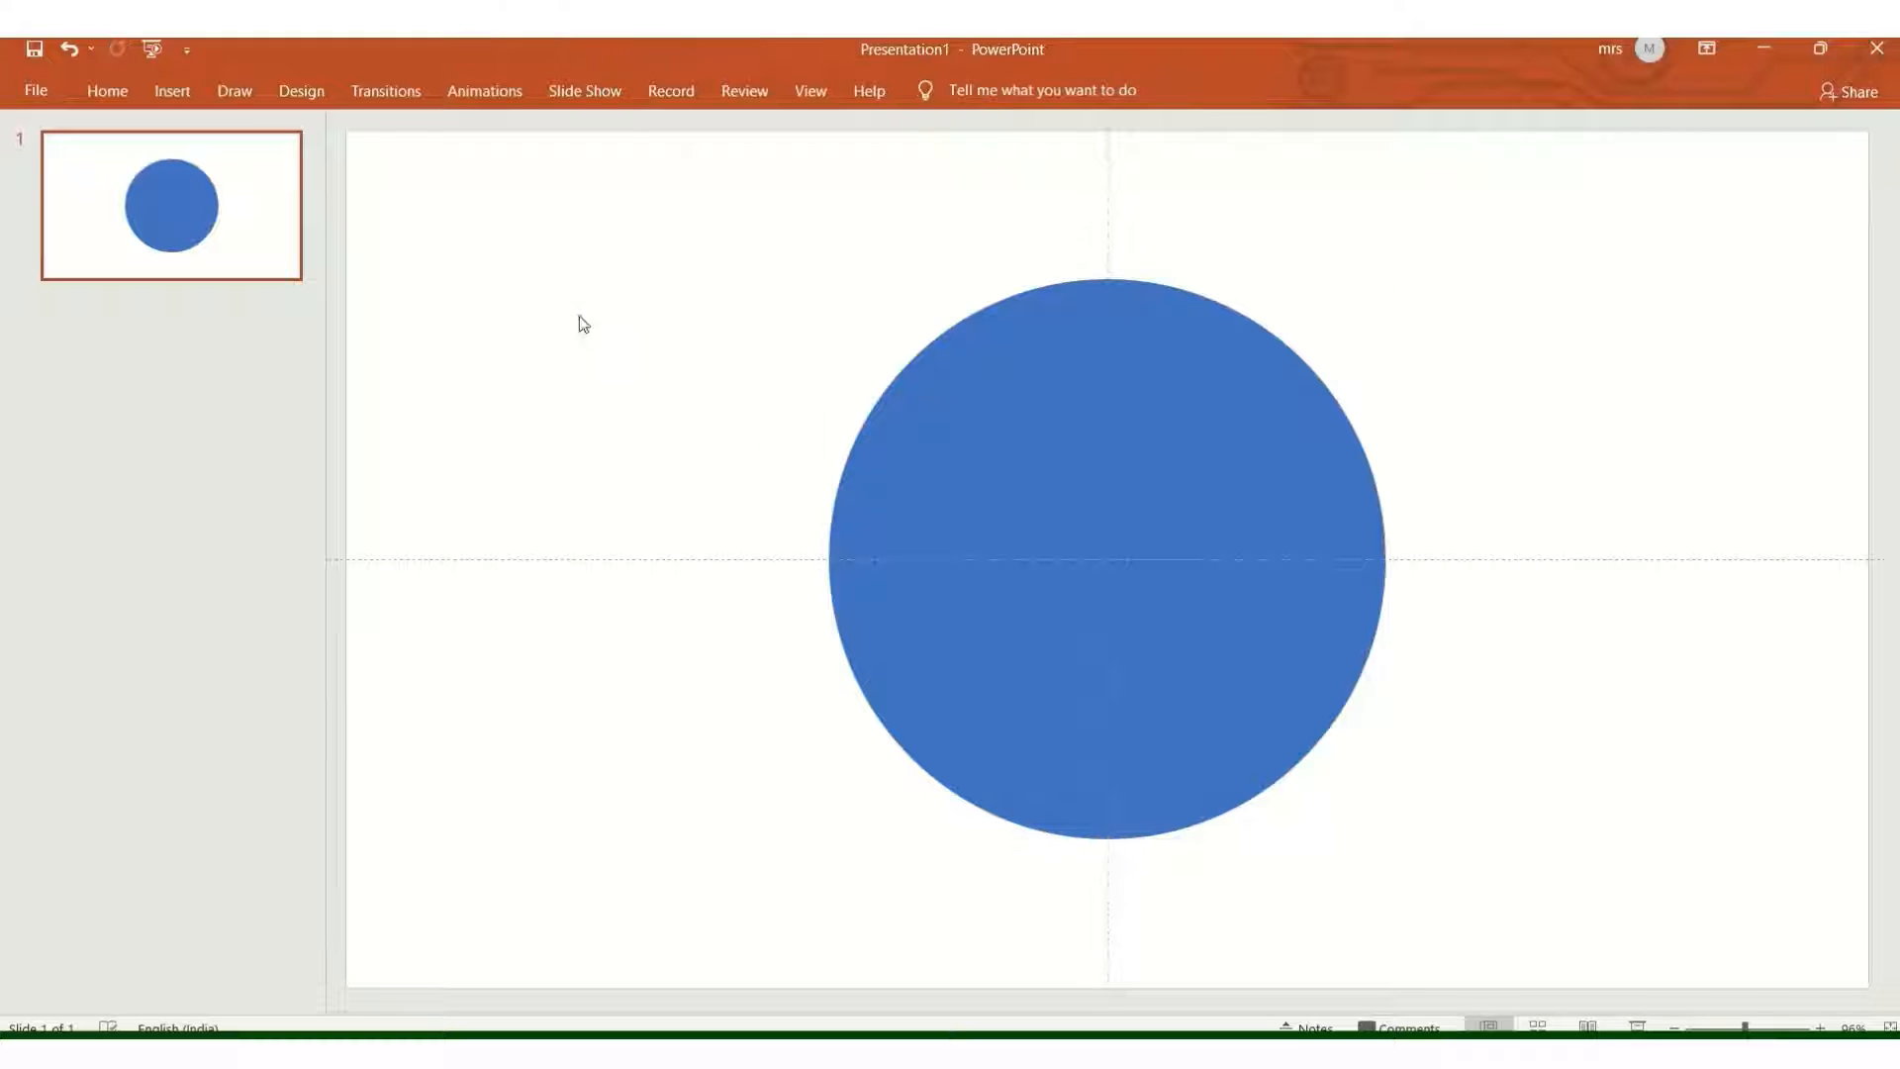
Draw a smaller oval about 6.16 cm high and 5.92 cm wide near the center of the blue circle
{"action": "left_click", "coordinate": [164, 88]}
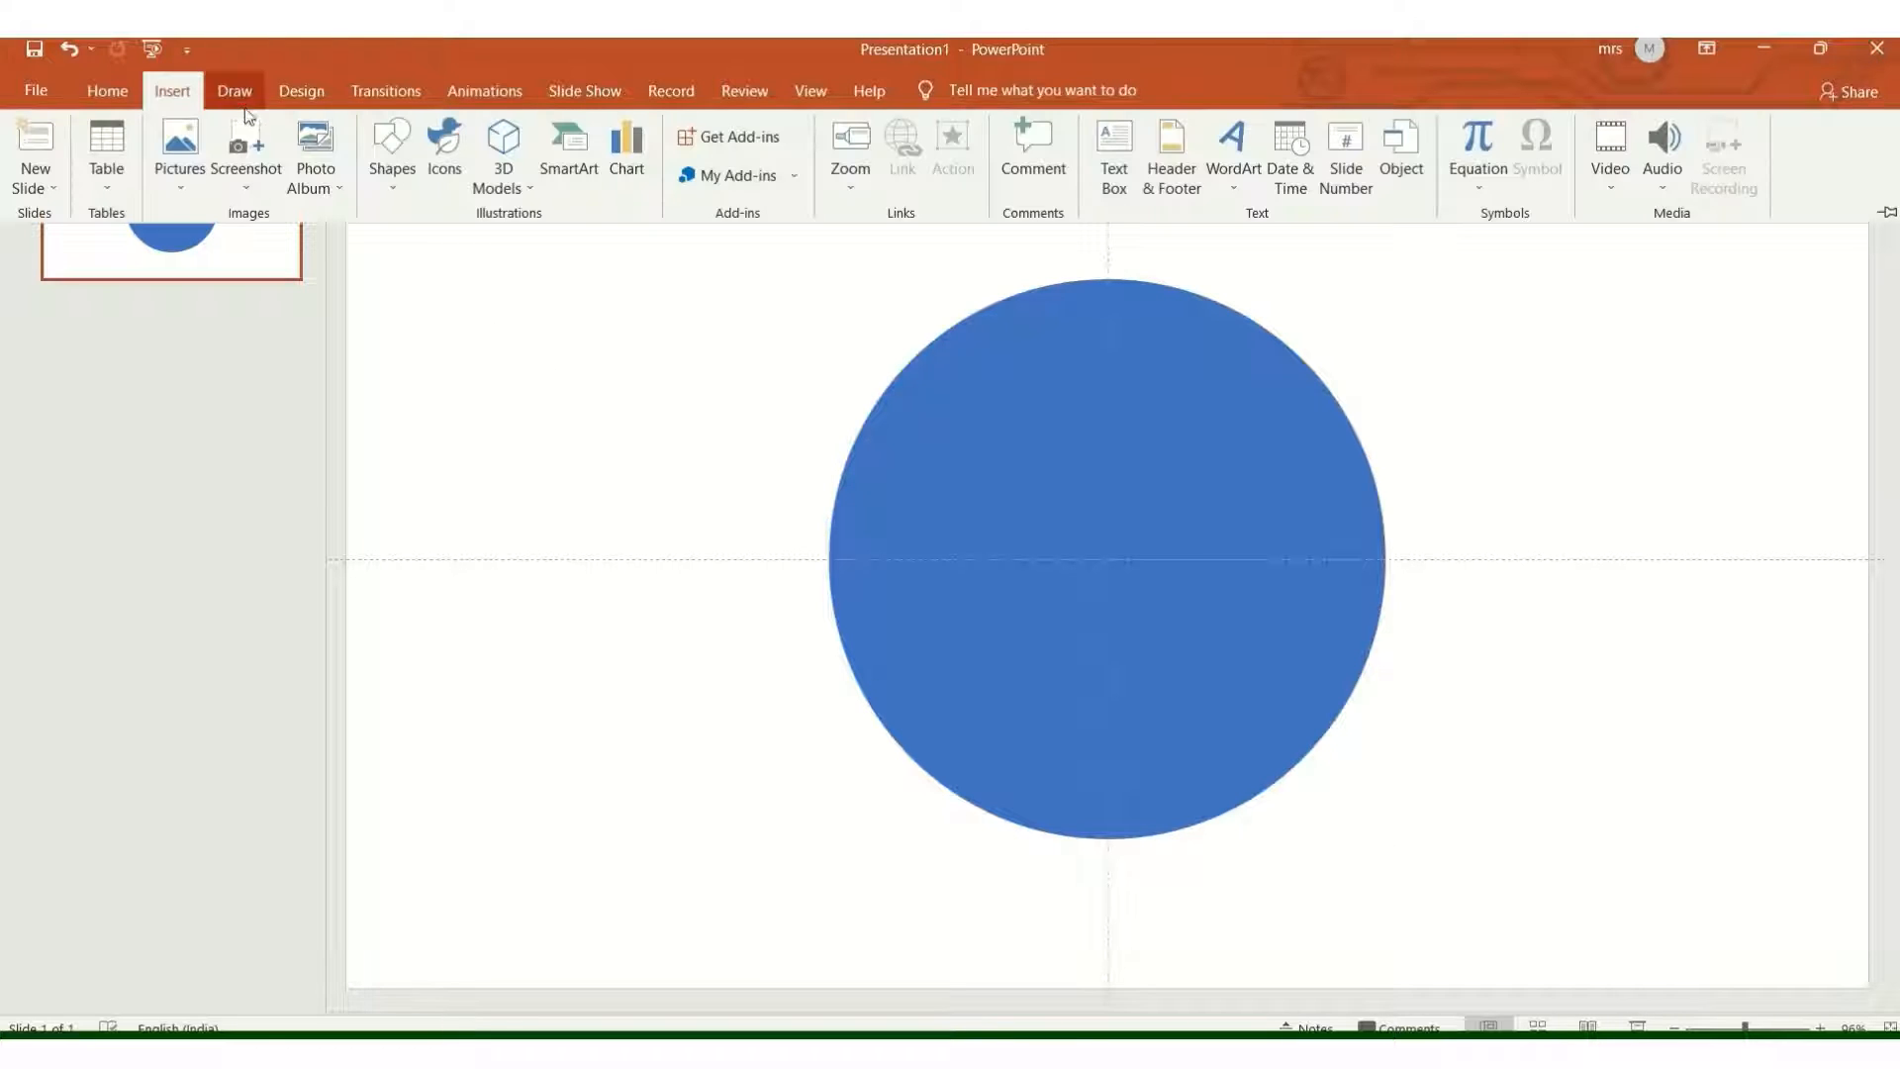
{"action": "left_click", "coordinate": [392, 183]}
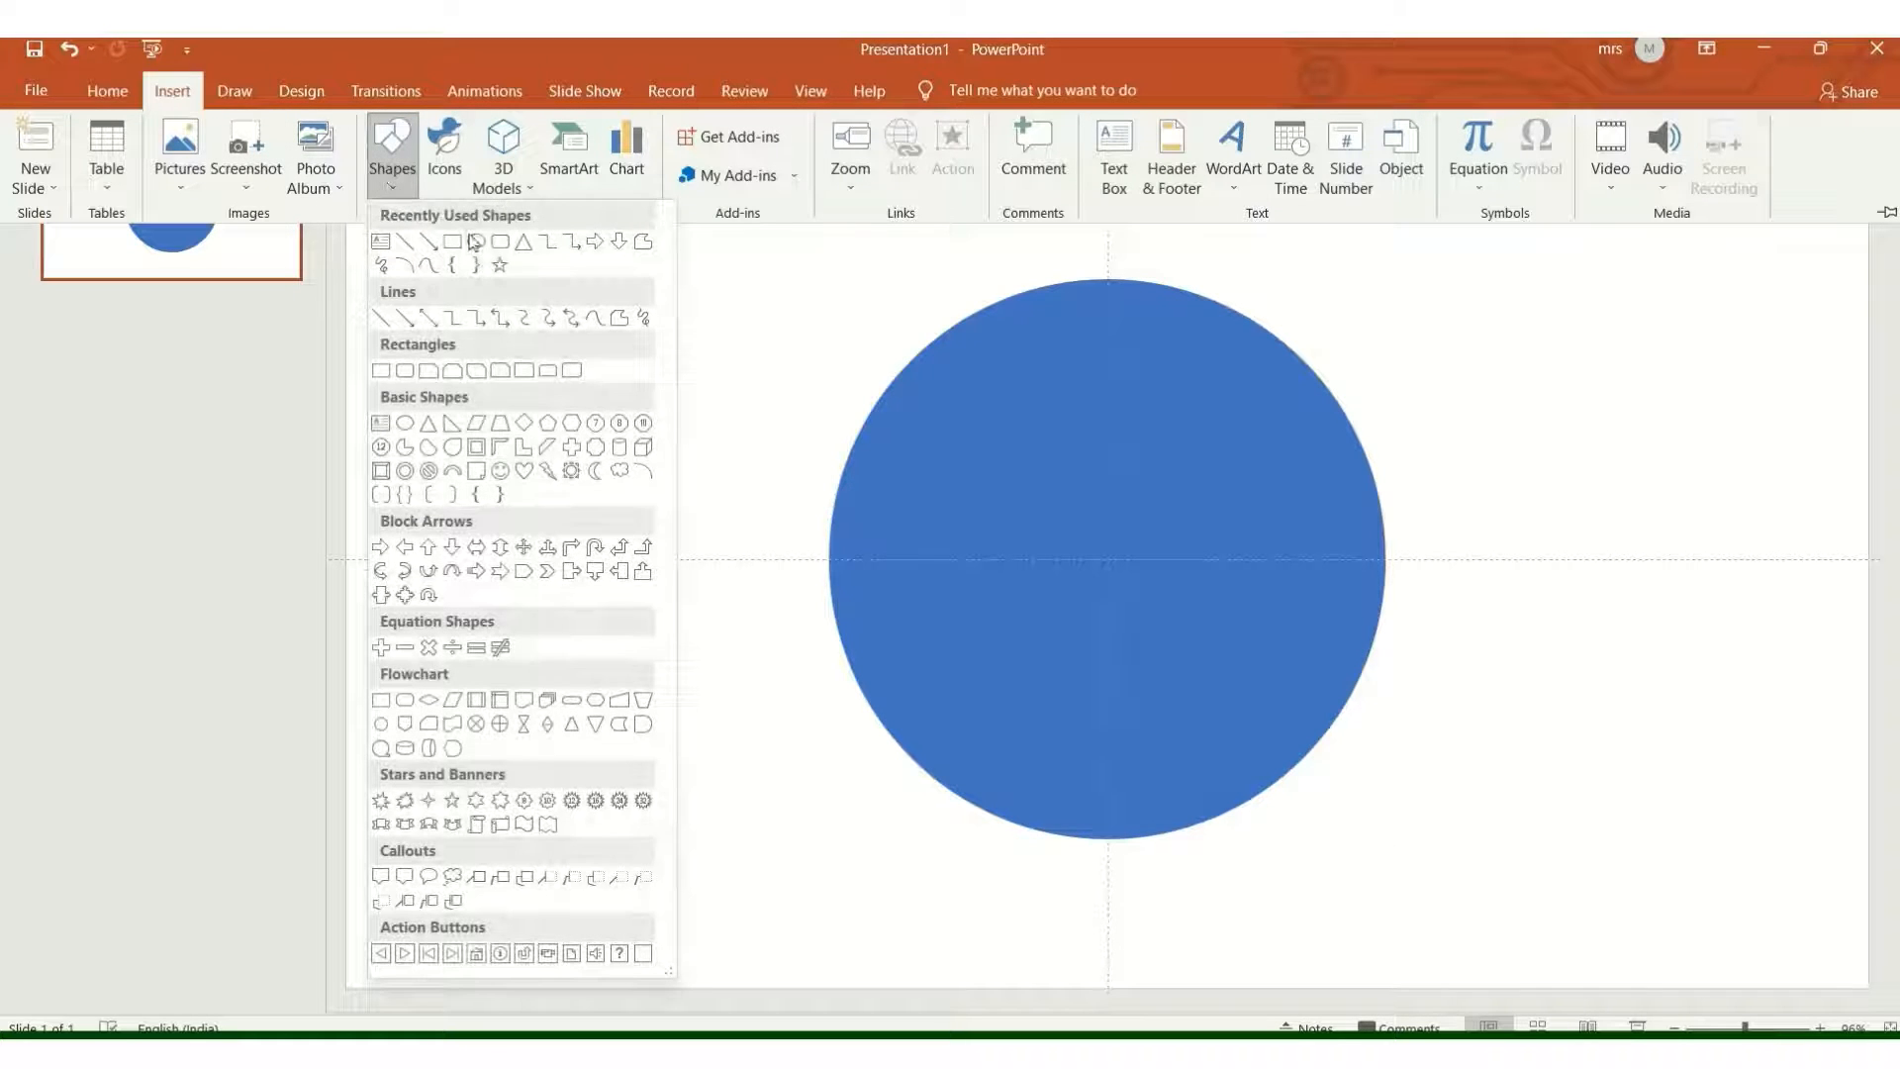
{"action": "left_click", "coordinate": [479, 244]}
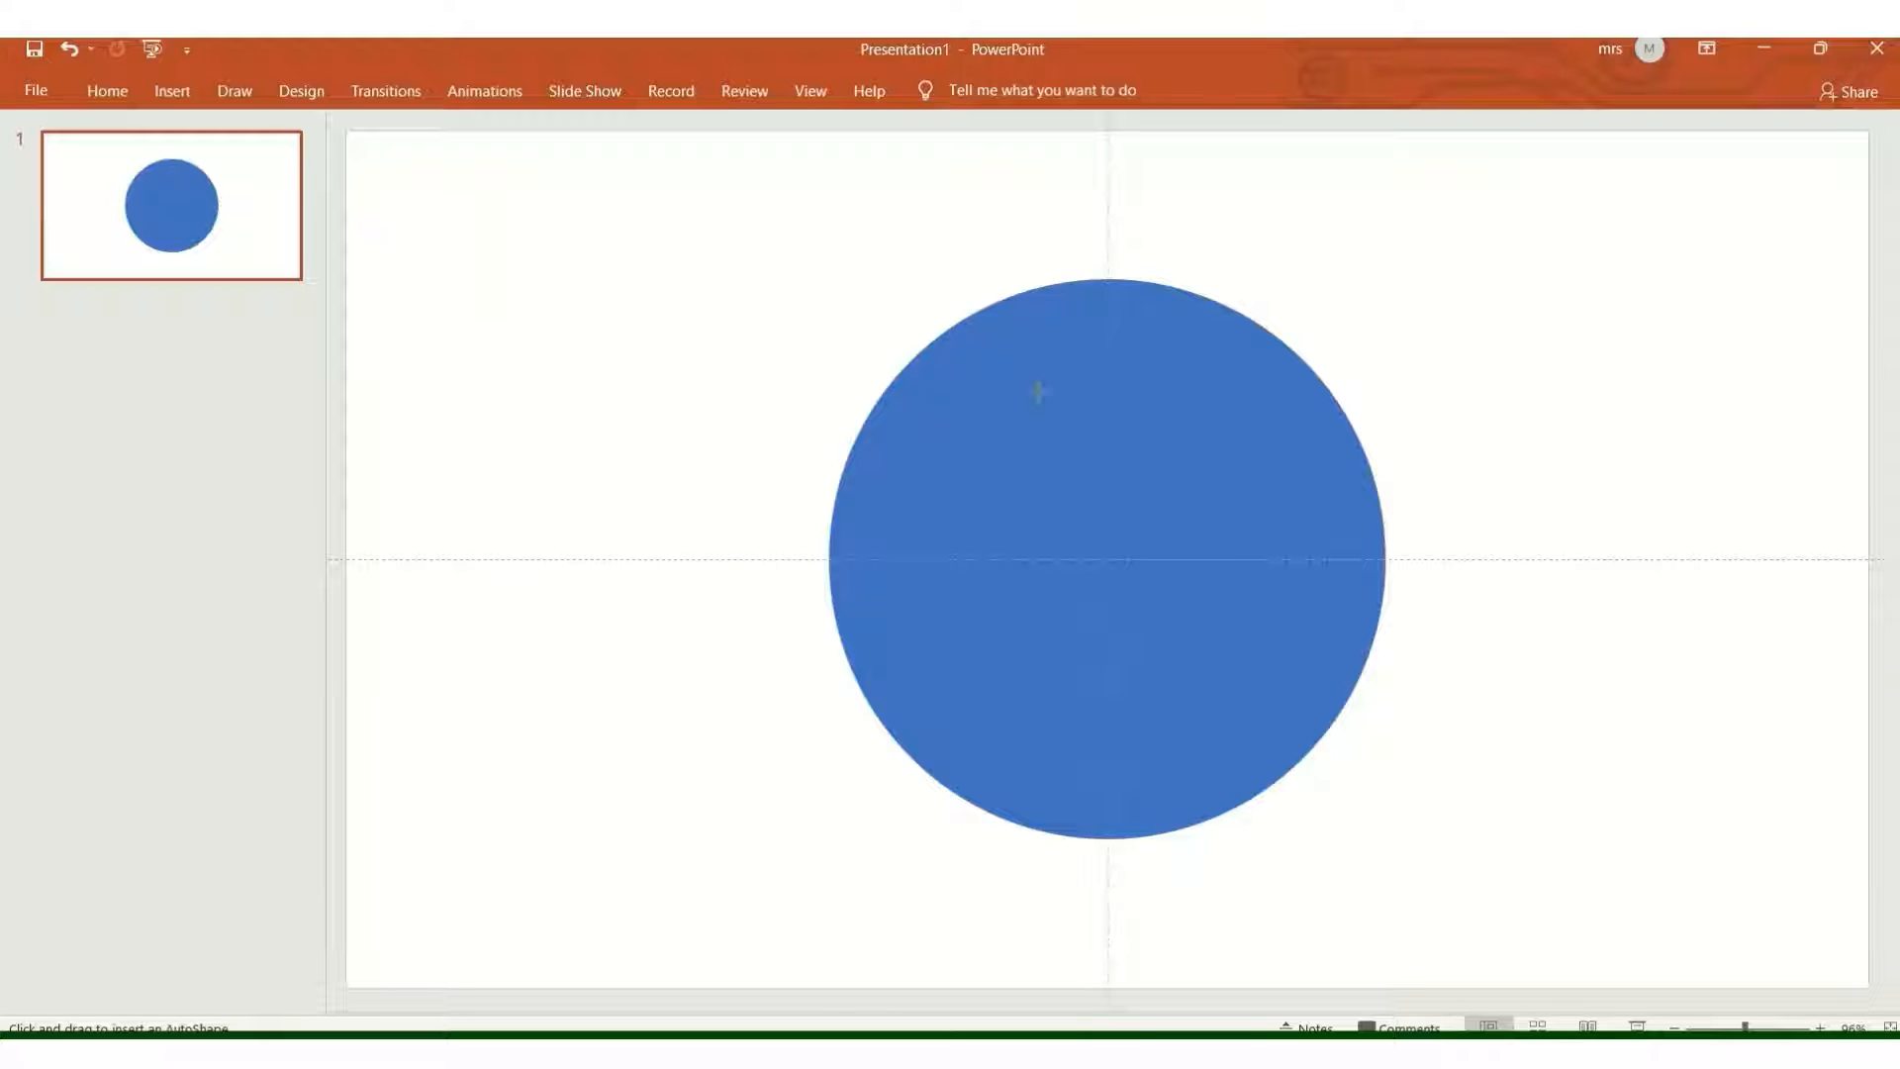
{"action": "left_click_drag", "start_coordinate": [1244, 613], "coordinate": [1039, 390]}
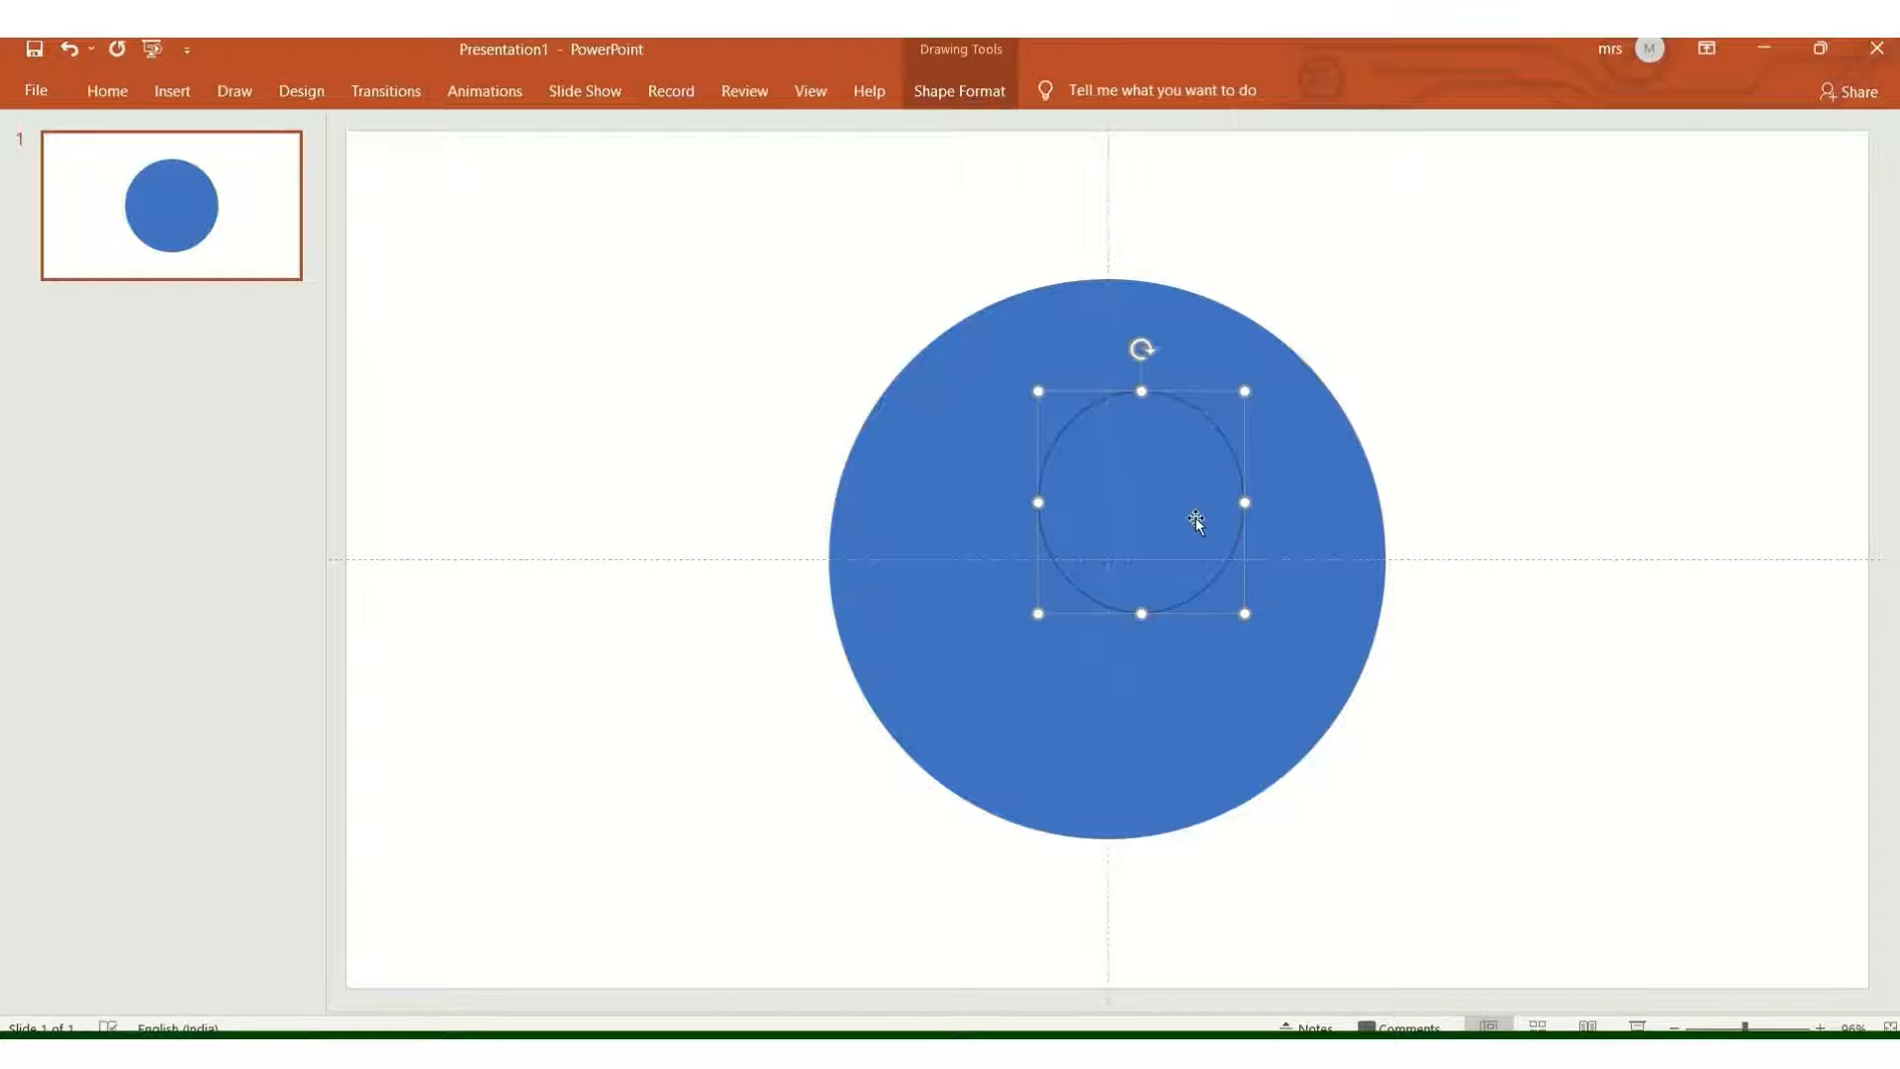
{"action": "left_click_drag", "start_coordinate": [1196, 518], "coordinate": [1145, 567]}
{"action": "left_click_drag", "start_coordinate": [1195, 665], "coordinate": [1255, 717]}
{"action": "left_click_drag", "start_coordinate": [1203, 624], "coordinate": [1180, 598]}
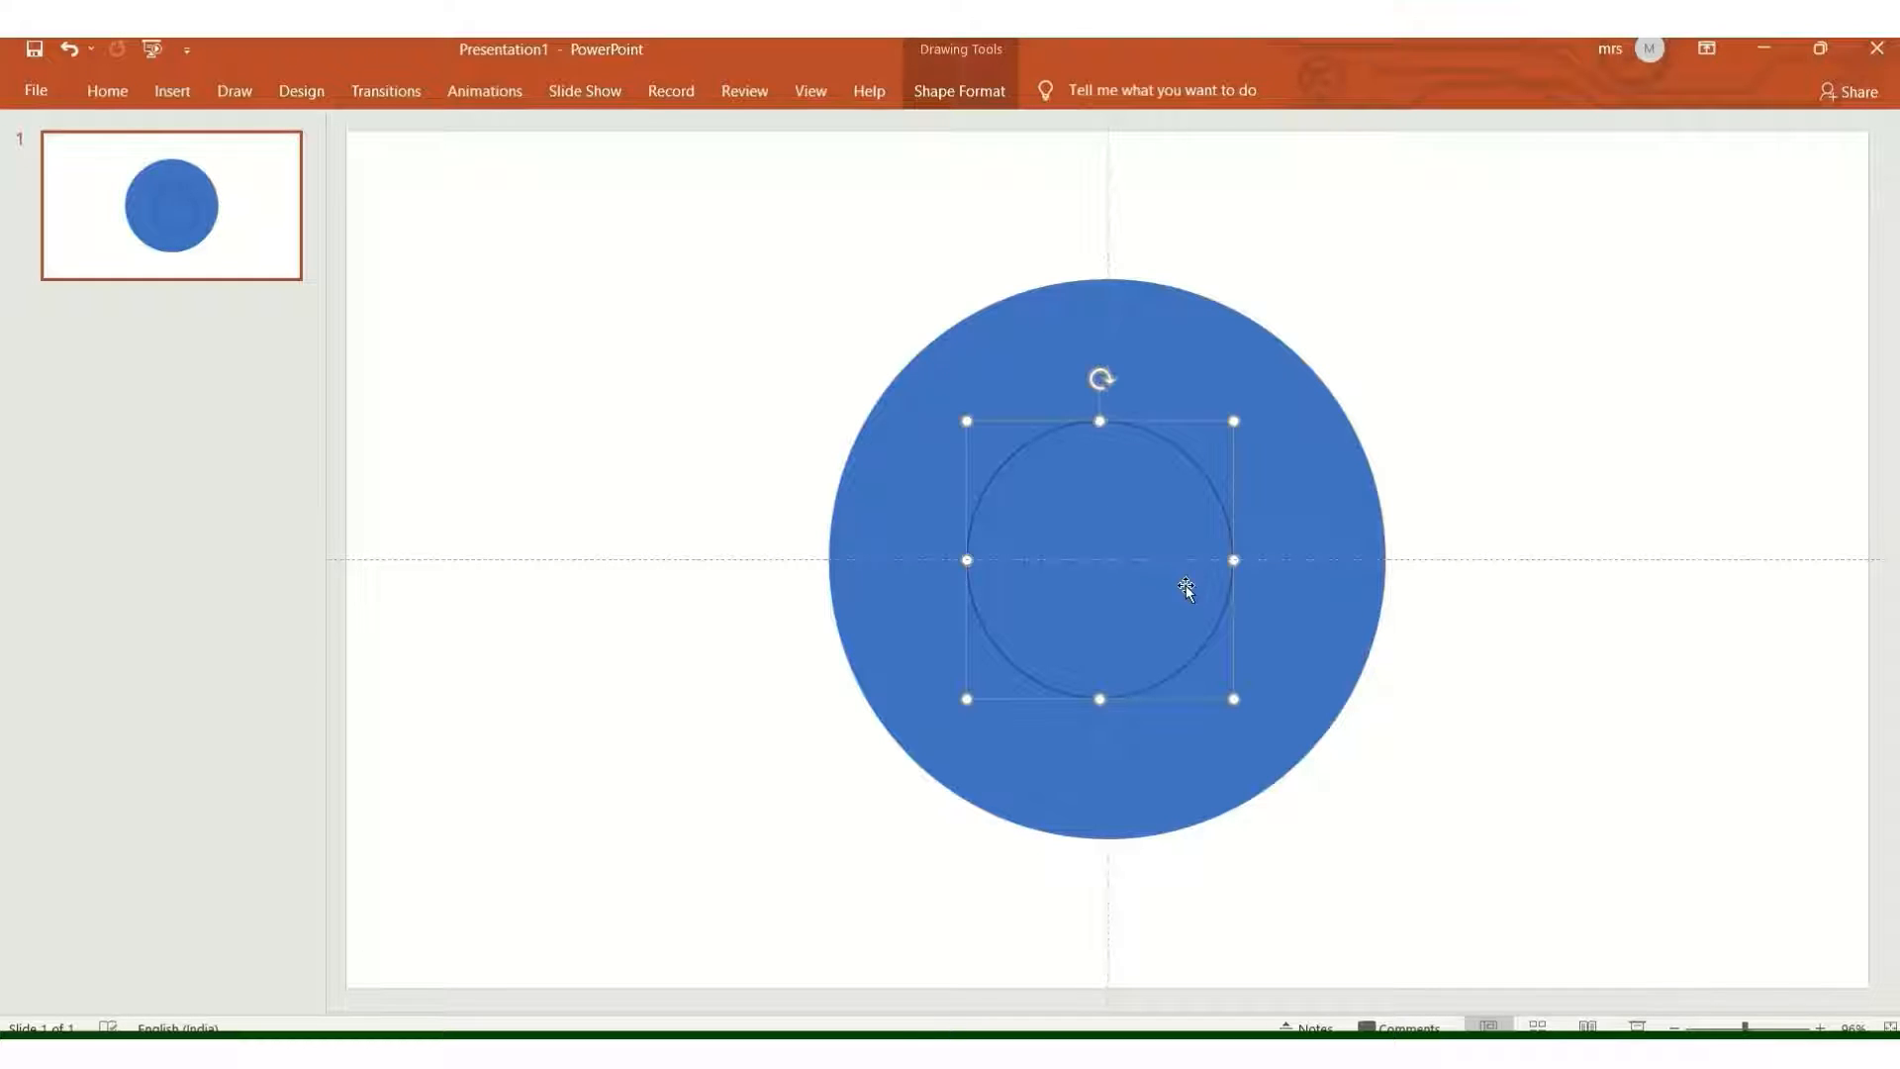
Fill the inner oval with white and remove its outline
{"action": "left_click", "coordinate": [976, 90]}
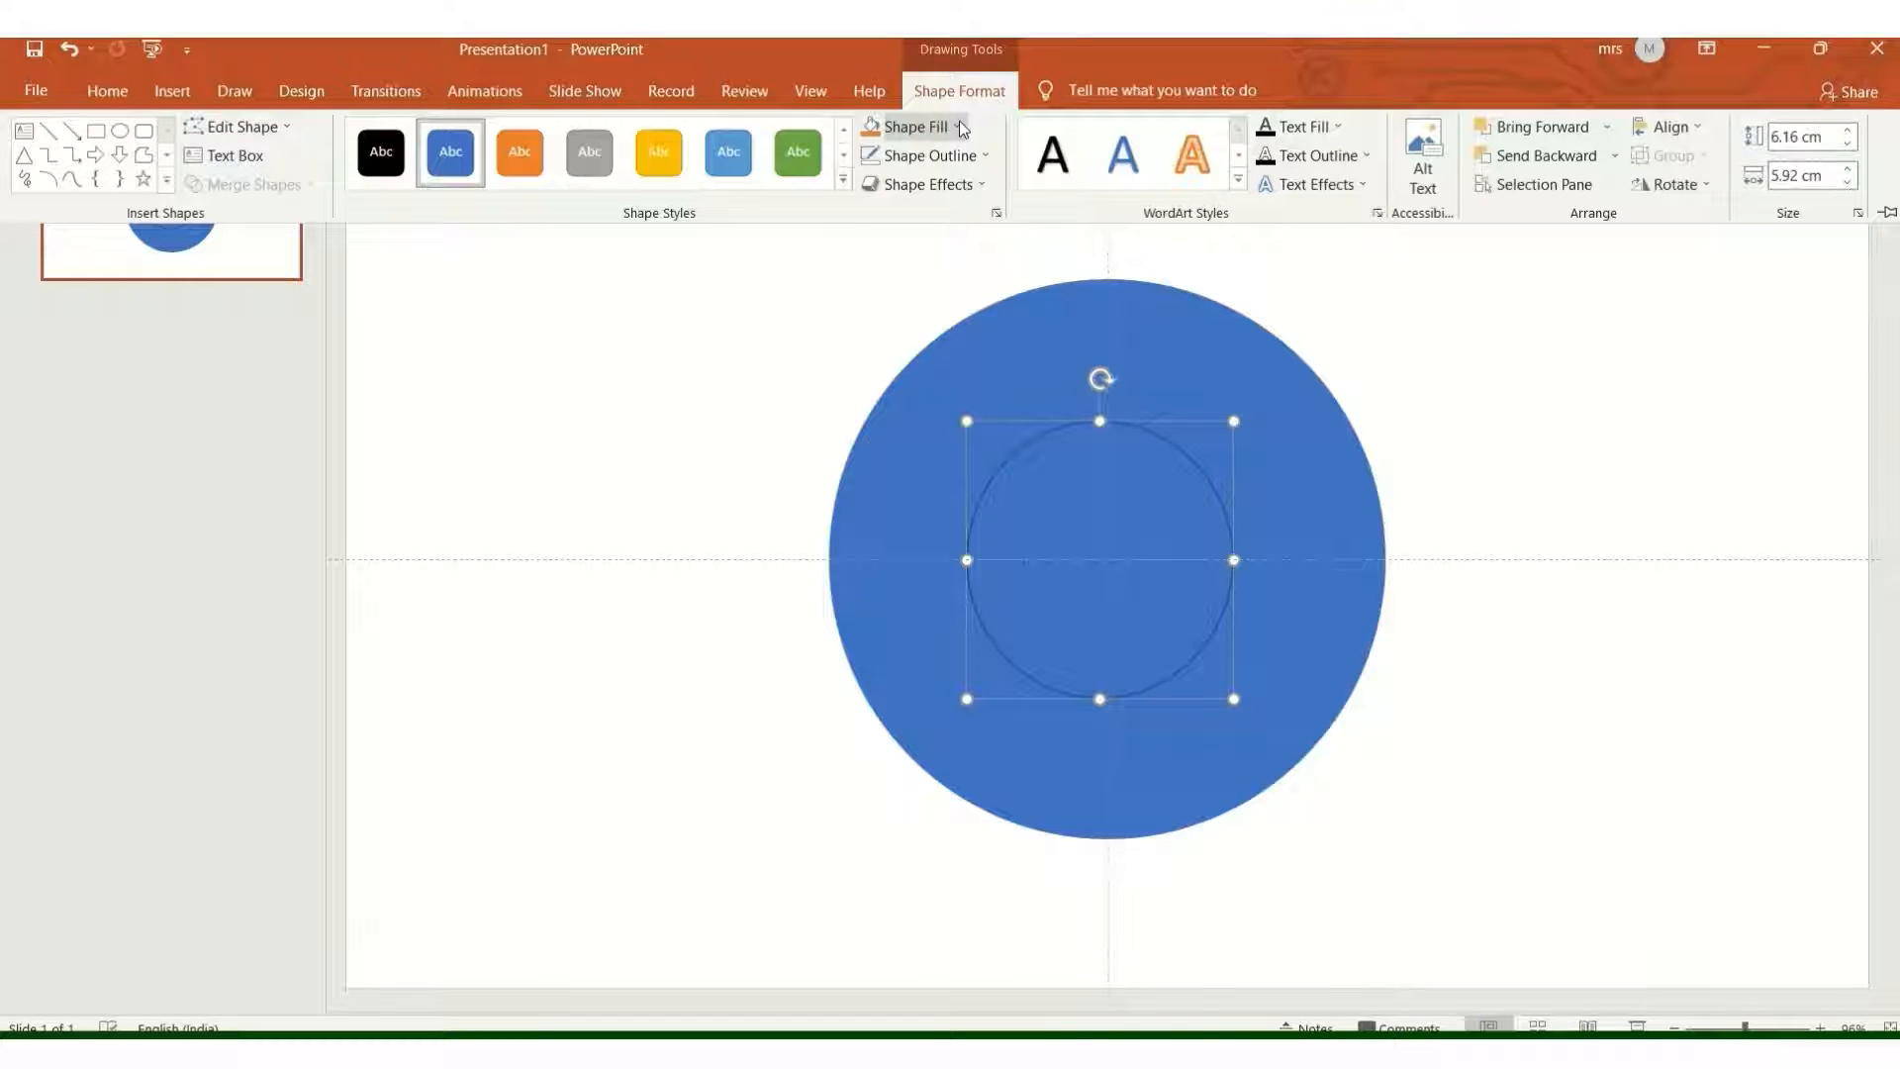
{"action": "left_click", "coordinate": [959, 128]}
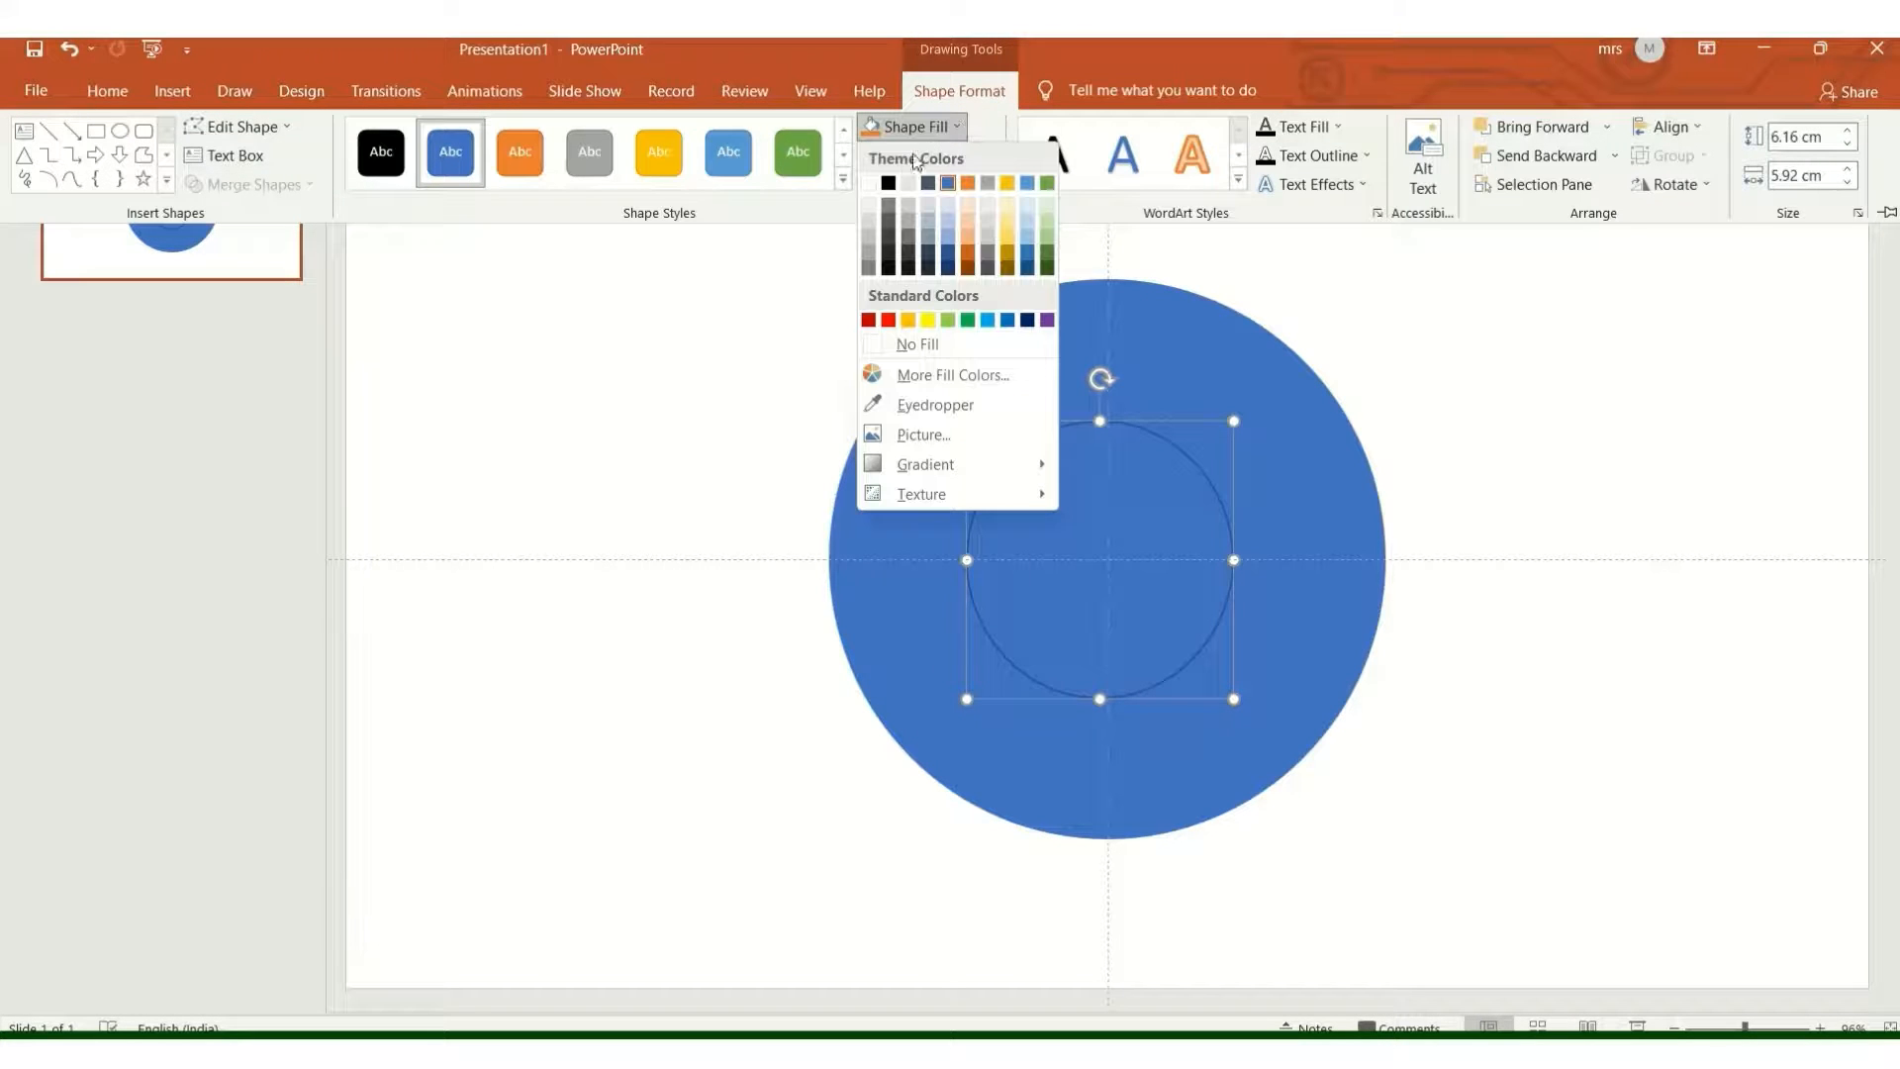
{"action": "left_click", "coordinate": [869, 183]}
{"action": "left_click", "coordinate": [983, 156]}
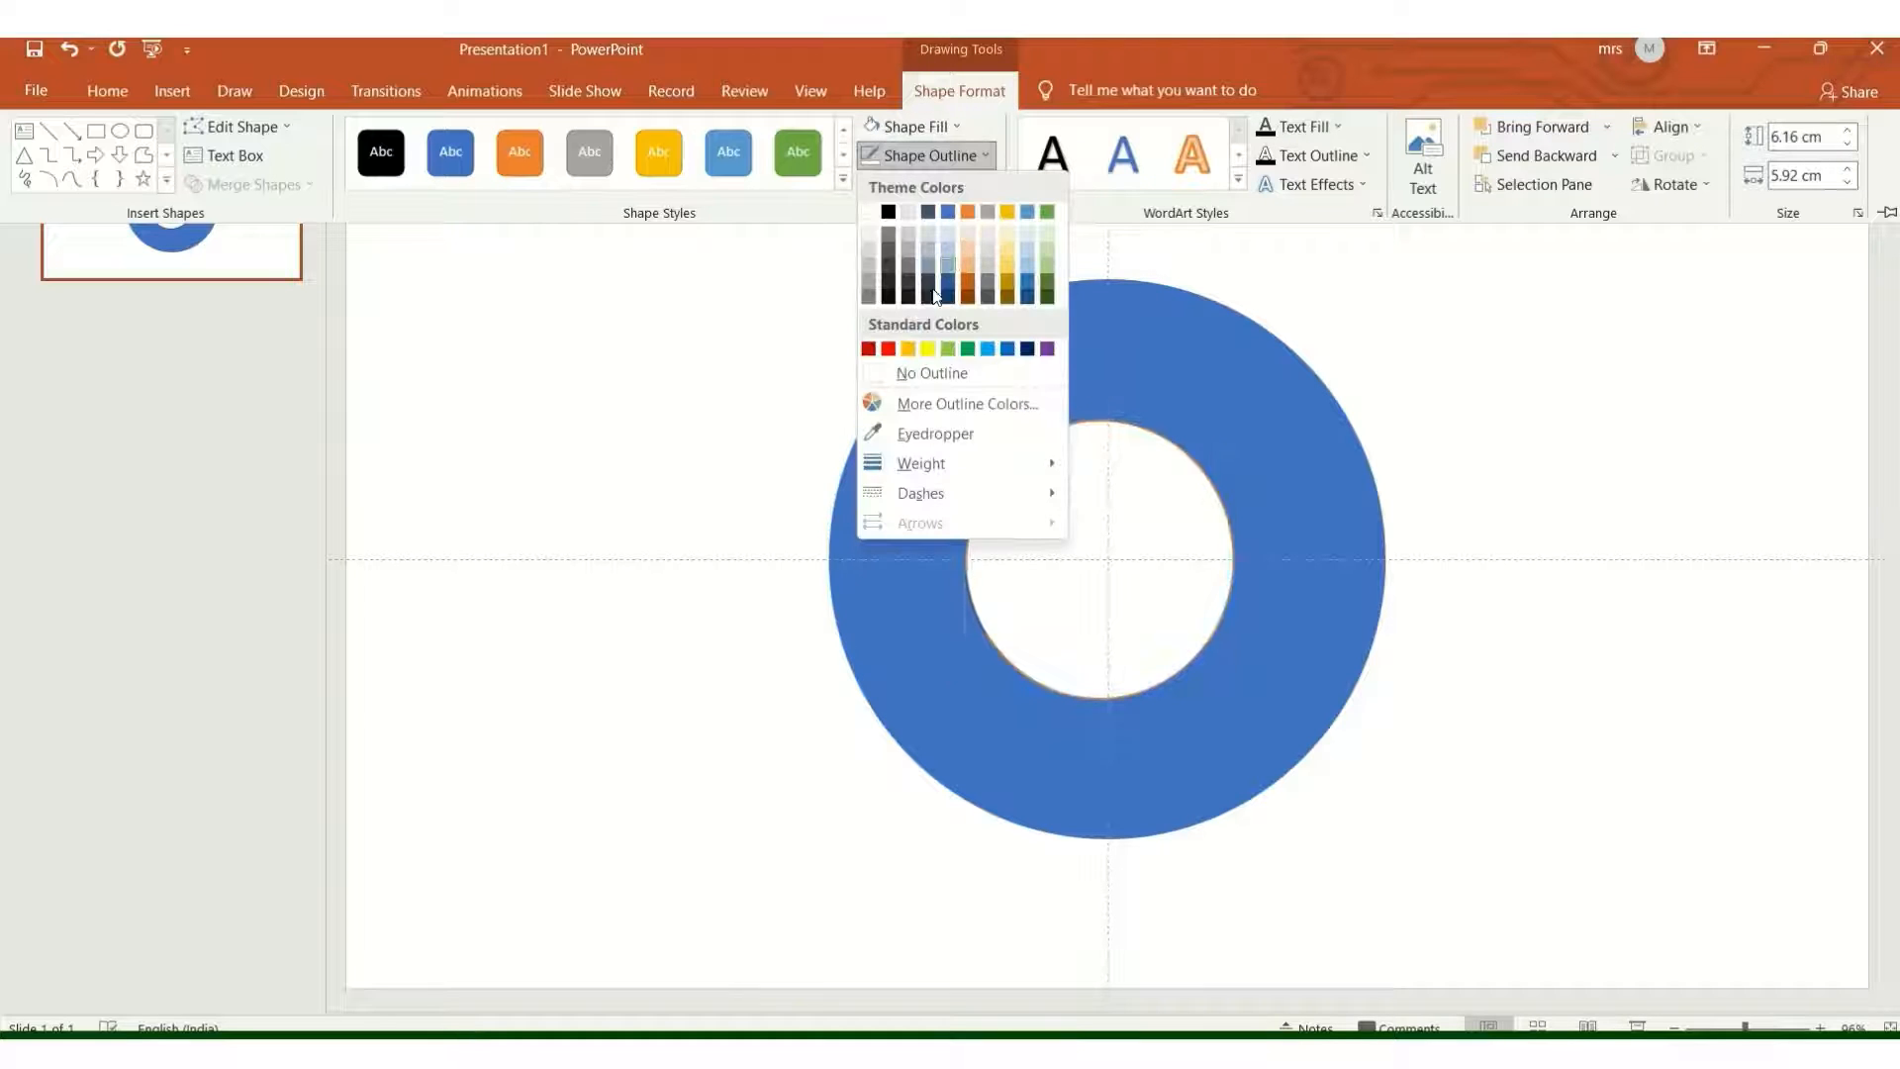
{"action": "left_click", "coordinate": [873, 370]}
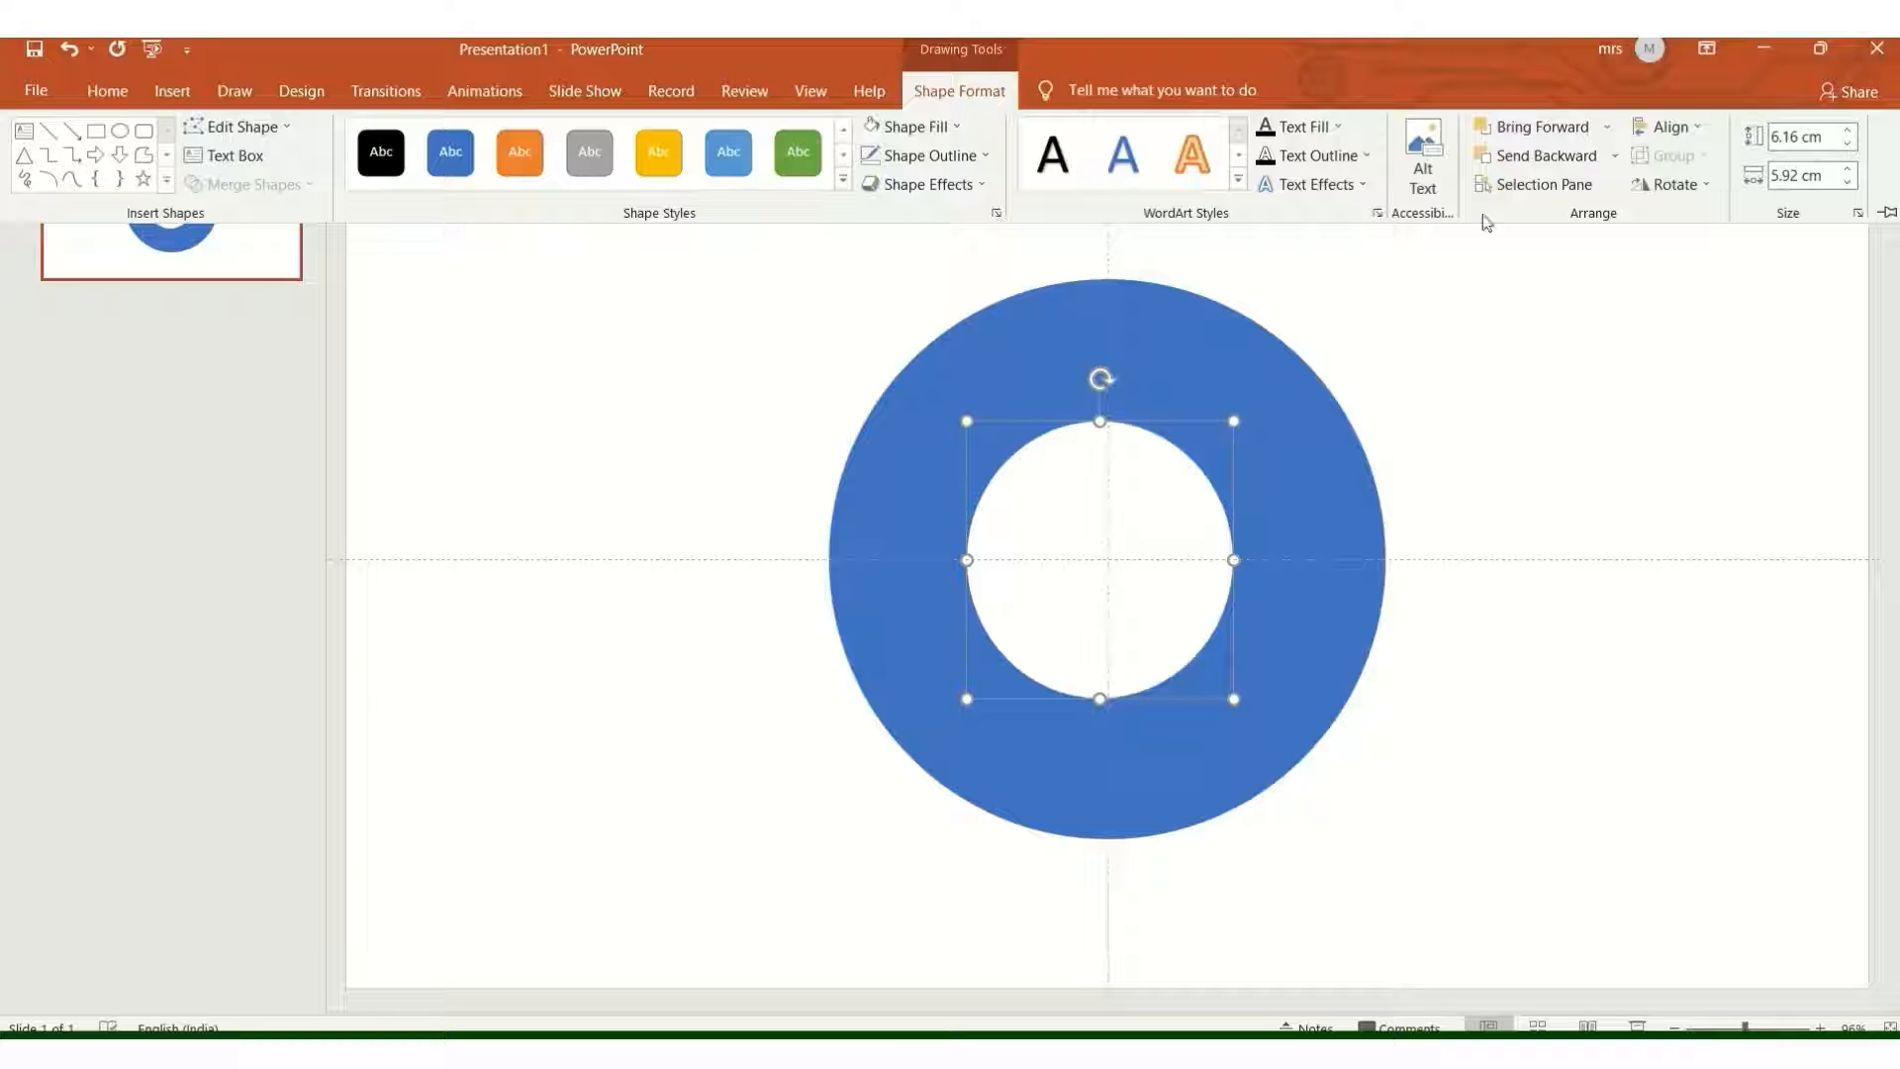
Align the white inner oval to the center and middle of the slide
{"action": "left_click", "coordinate": [1698, 129]}
{"action": "left_click", "coordinate": [1714, 188]}
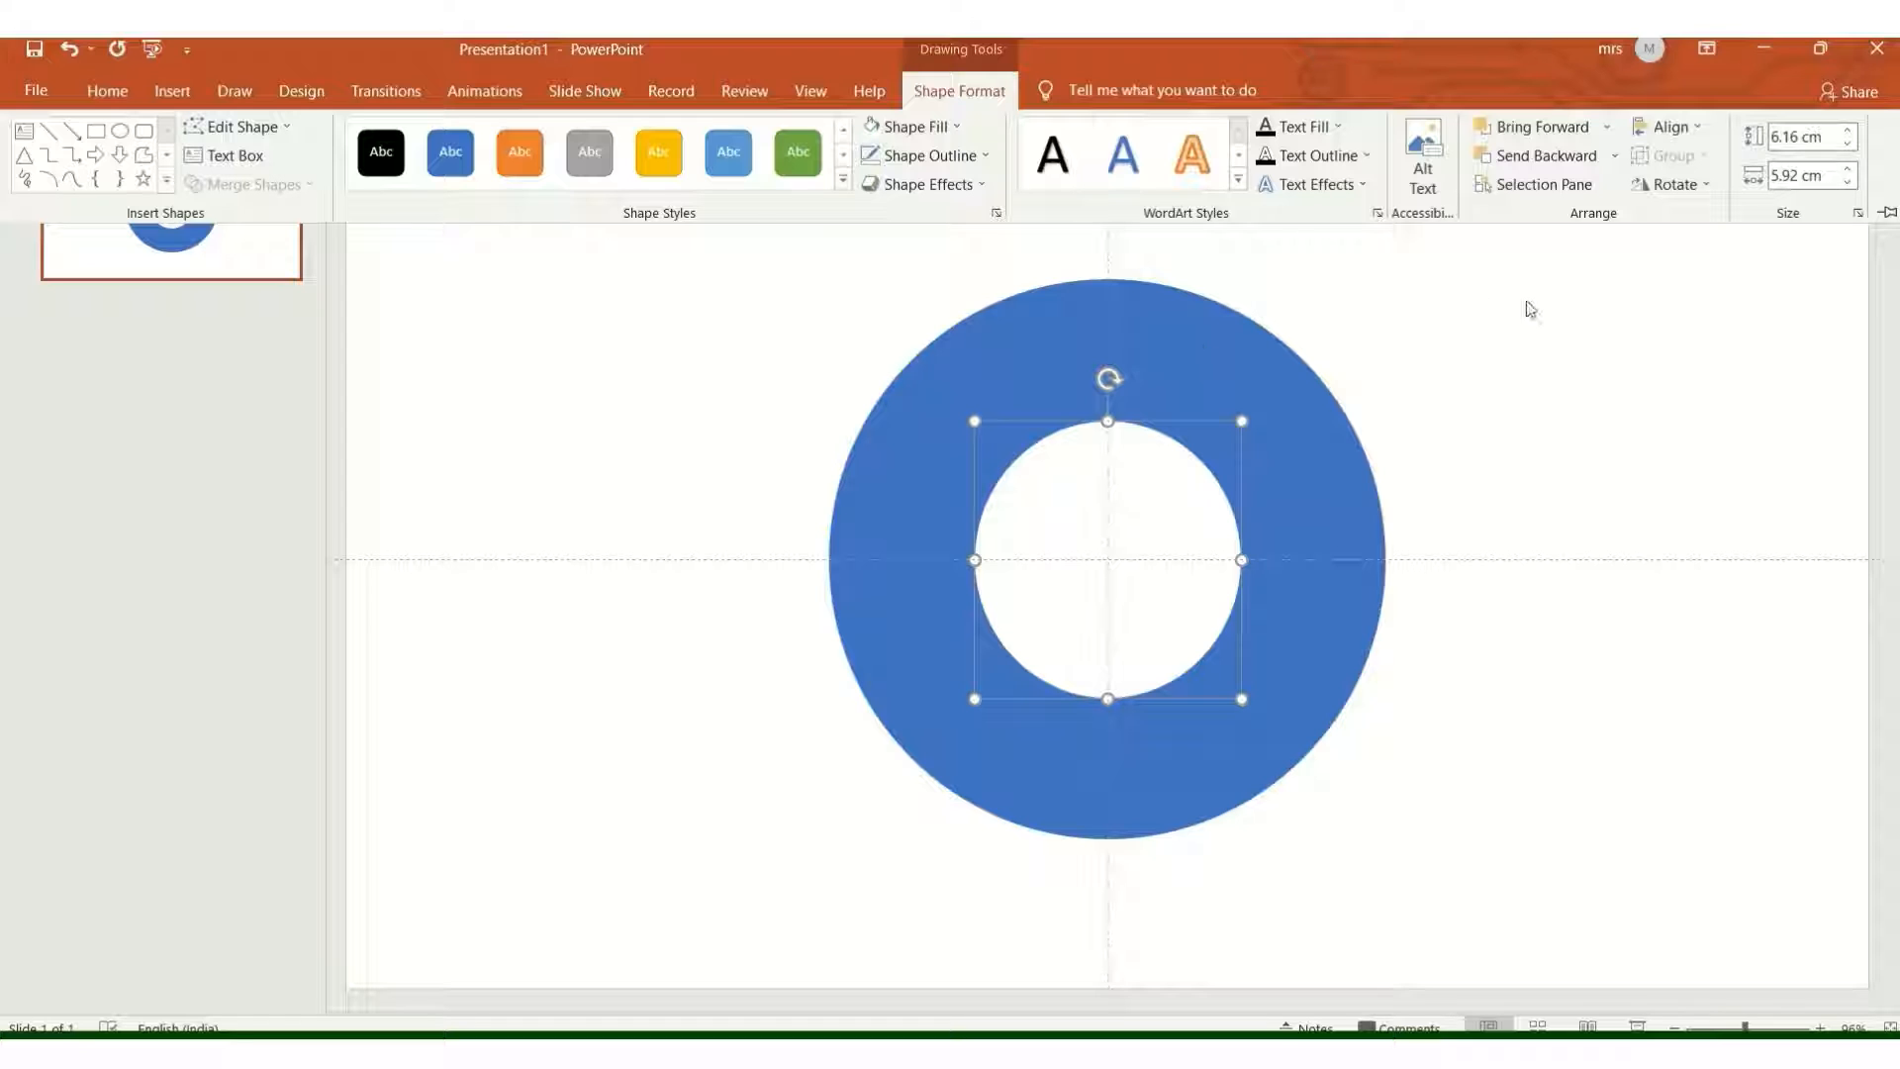
{"action": "left_click", "coordinate": [1703, 130]}
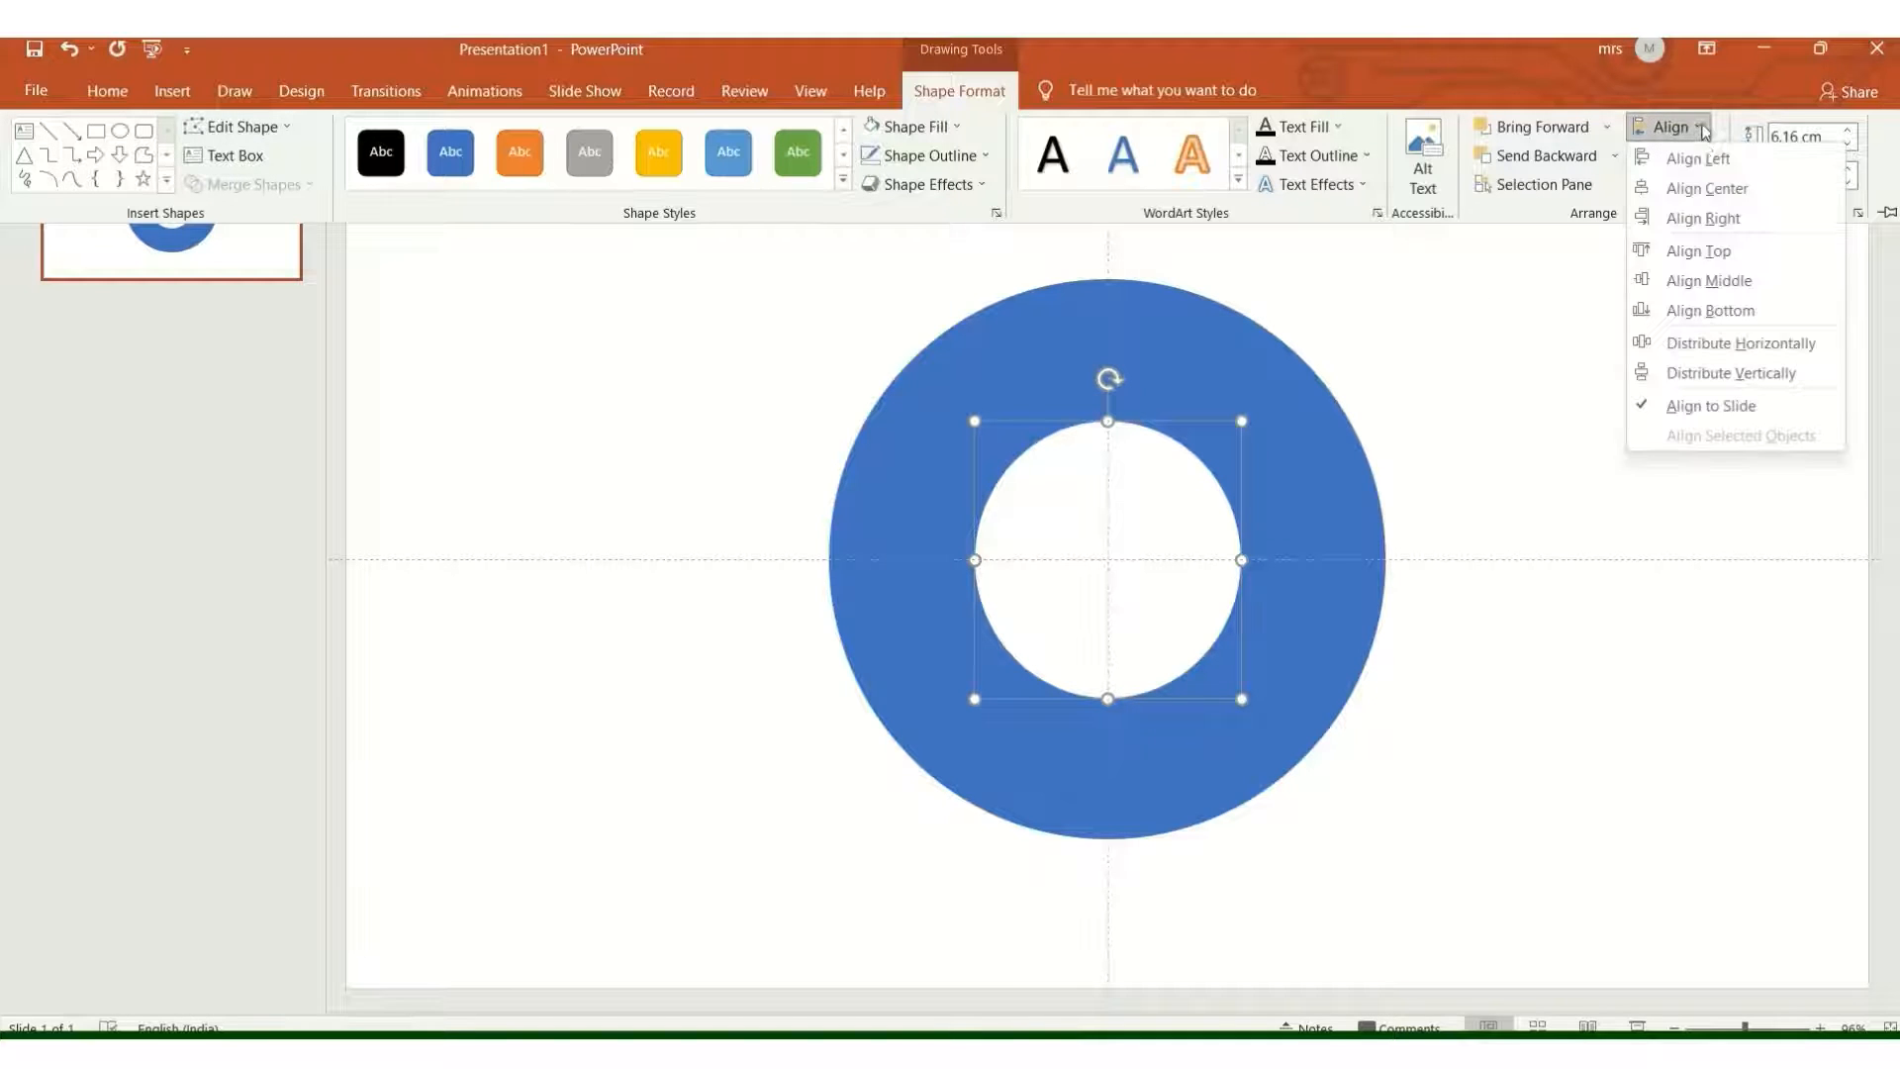
{"action": "left_click", "coordinate": [1699, 280]}
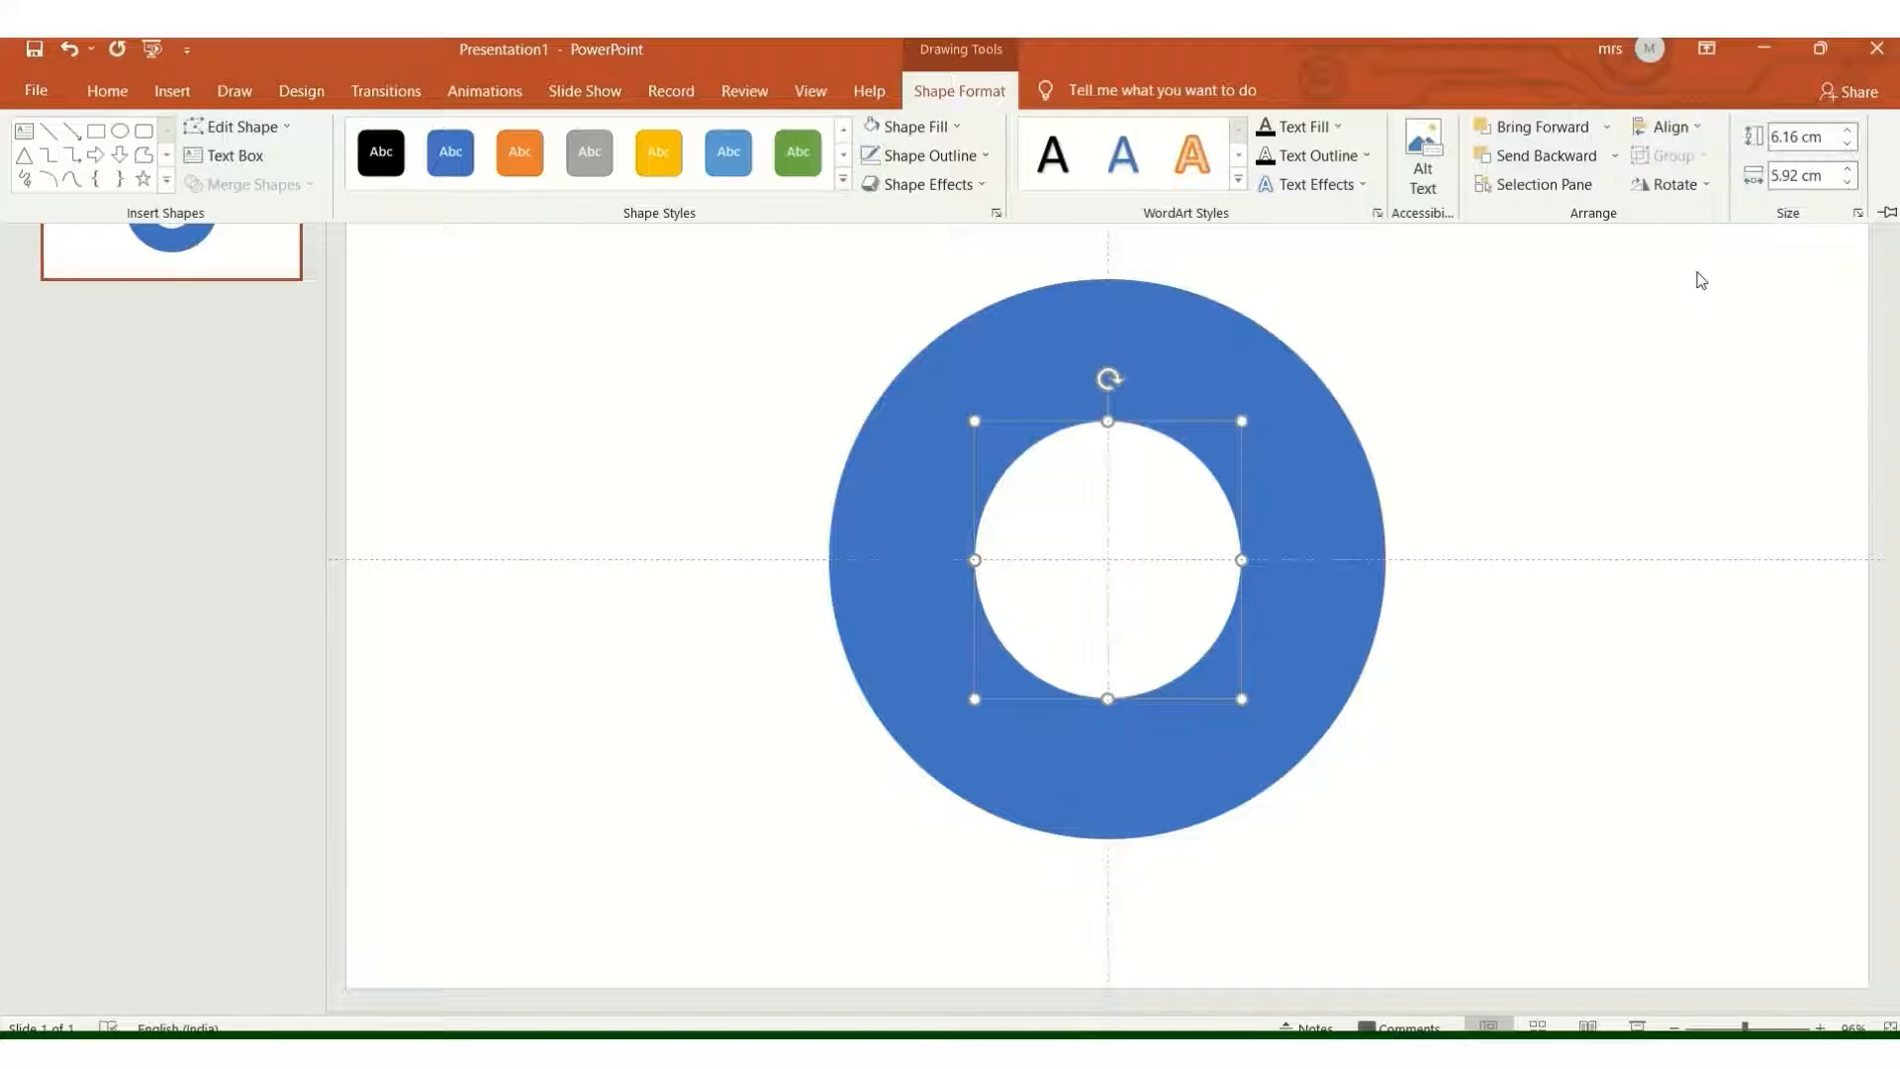
{"action": "left_click", "coordinate": [609, 461]}
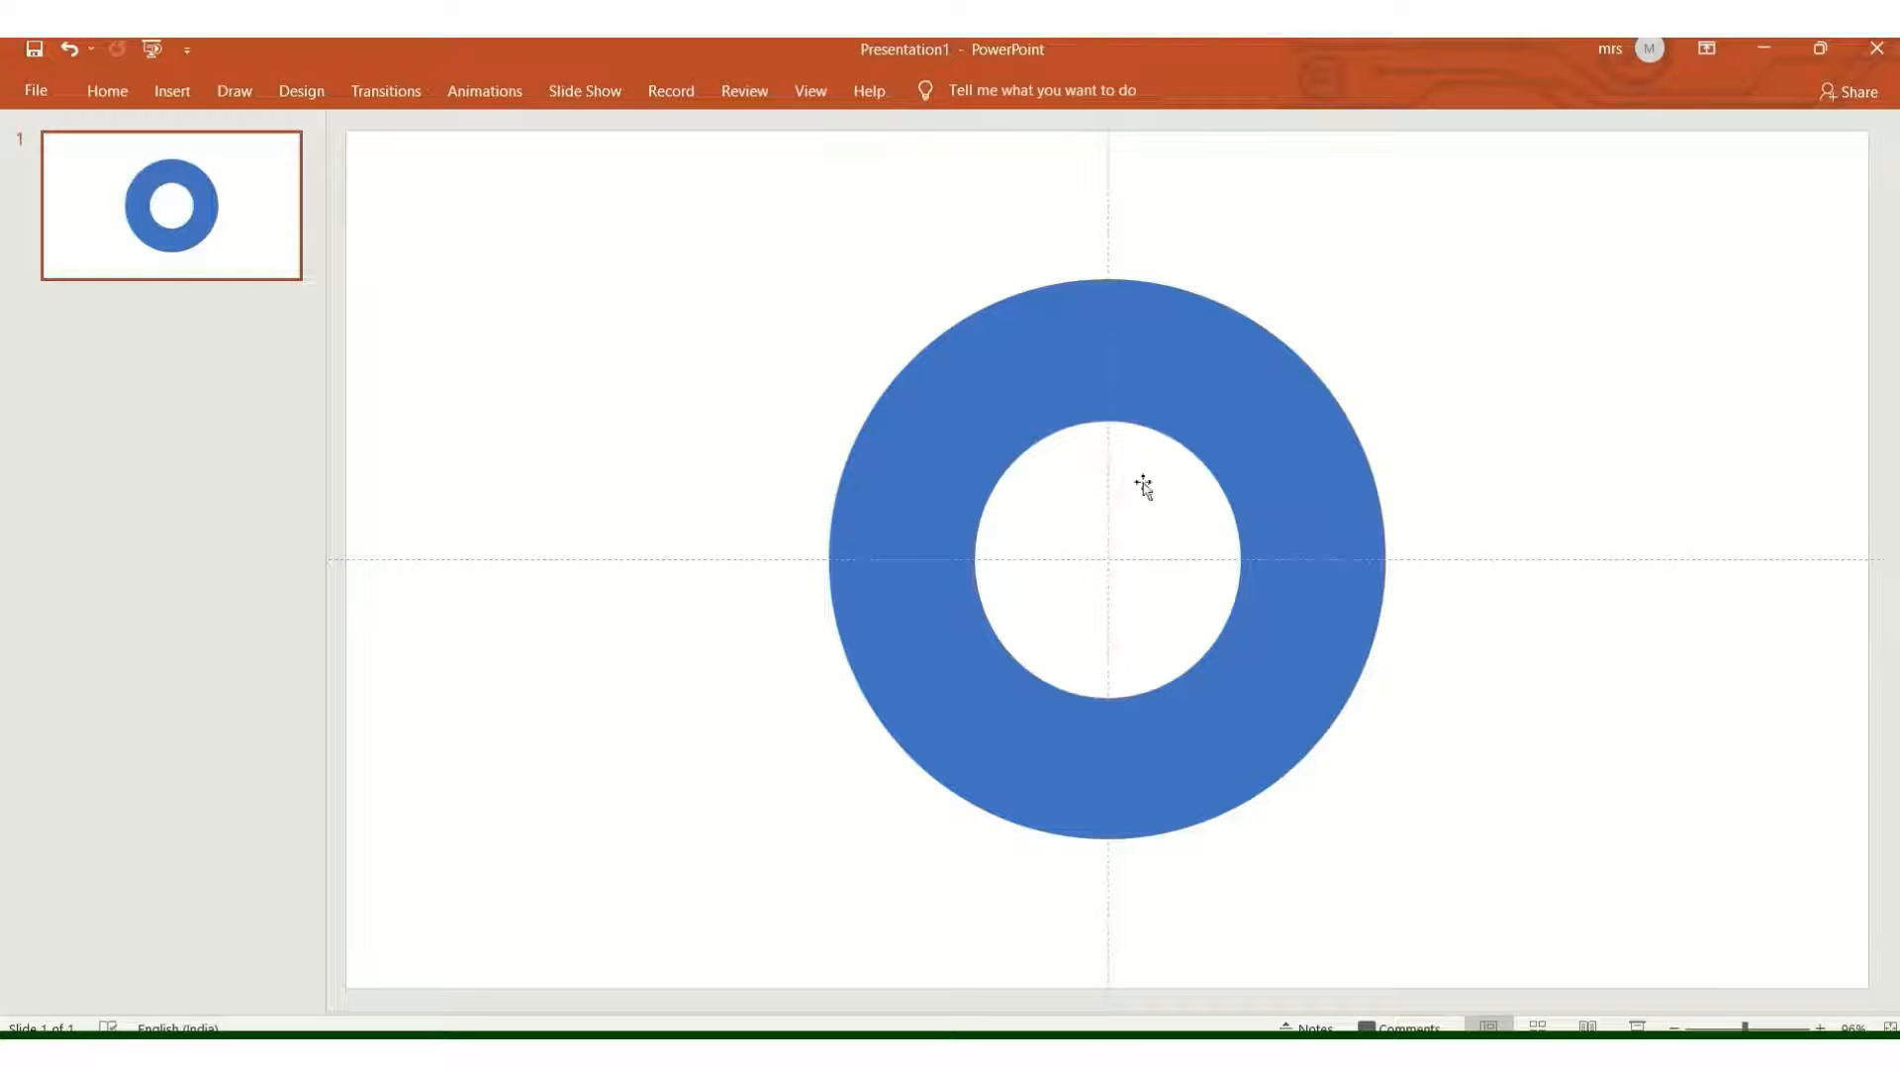
Duplicate the white inner oval, fill the copy with light green and place it exactly over the original
{"action": "left_click", "coordinate": [1070, 490]}
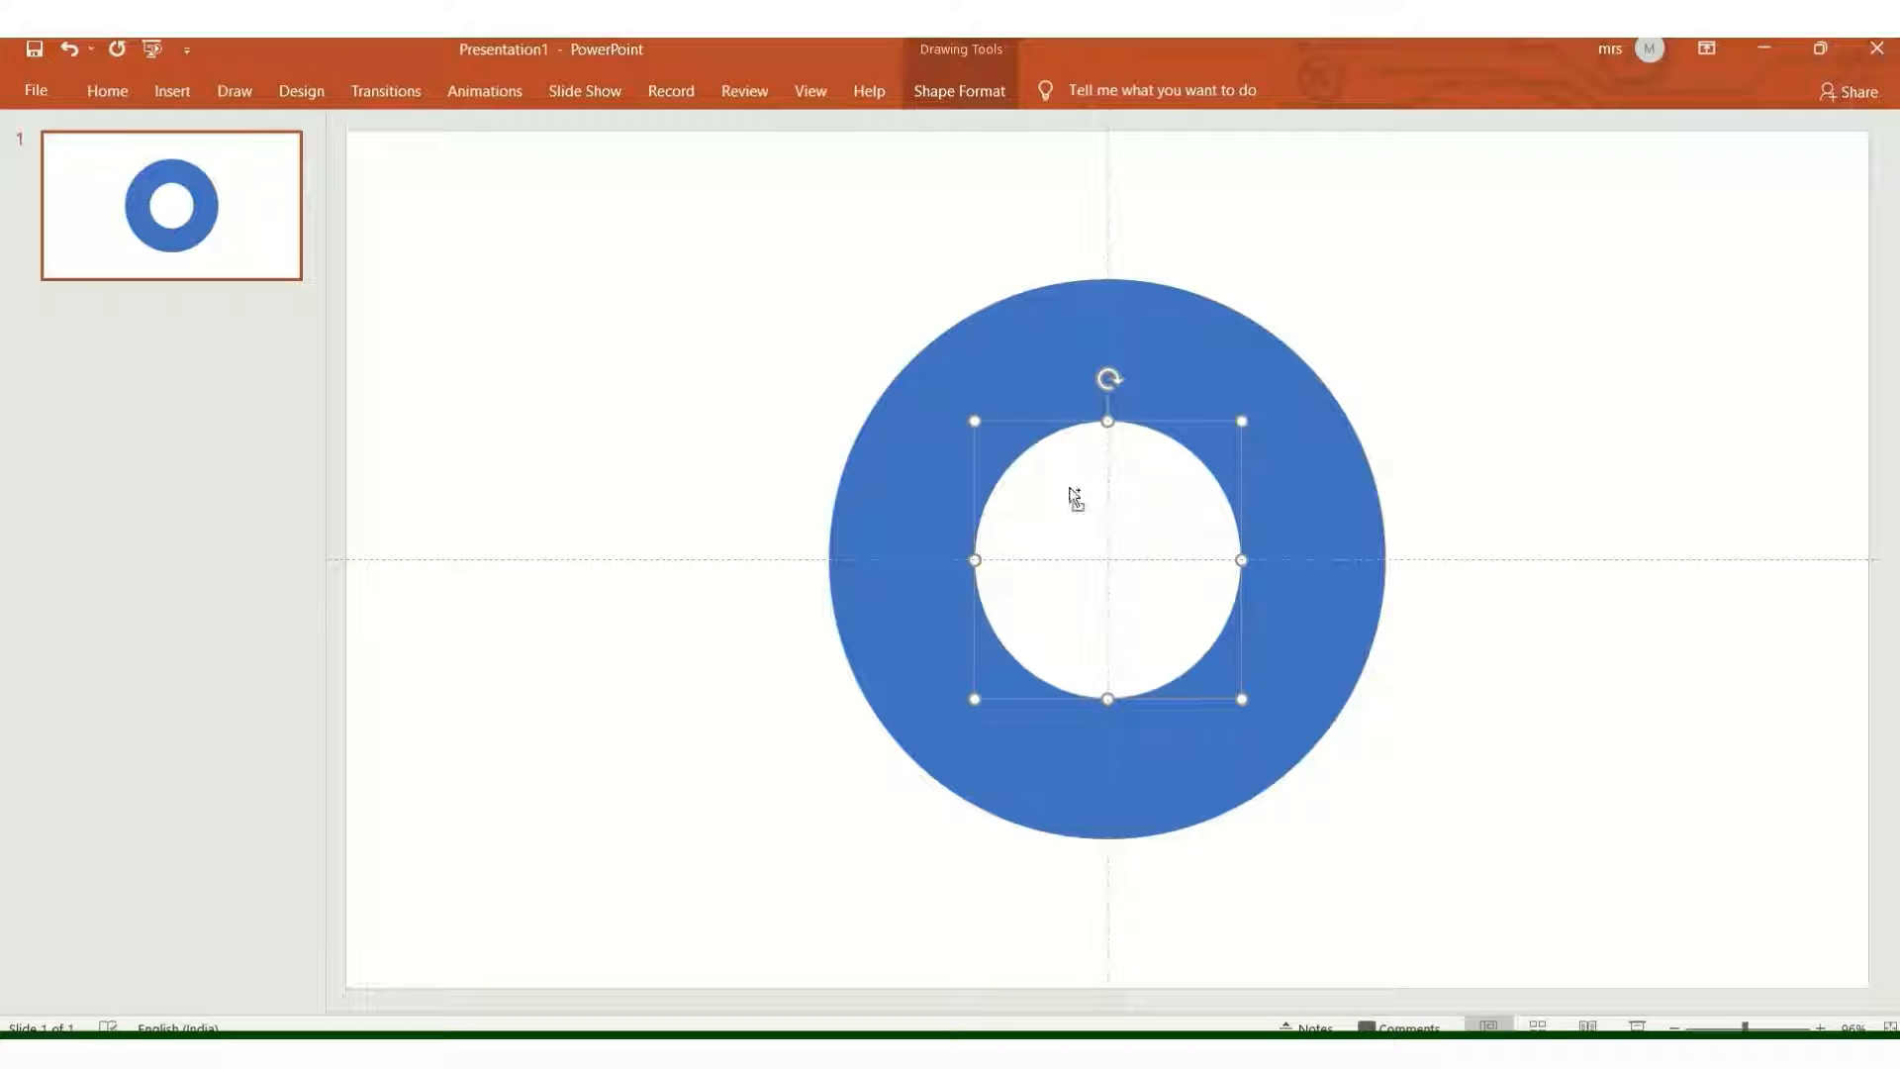
{"action": "key", "text": "ctrl+d"}
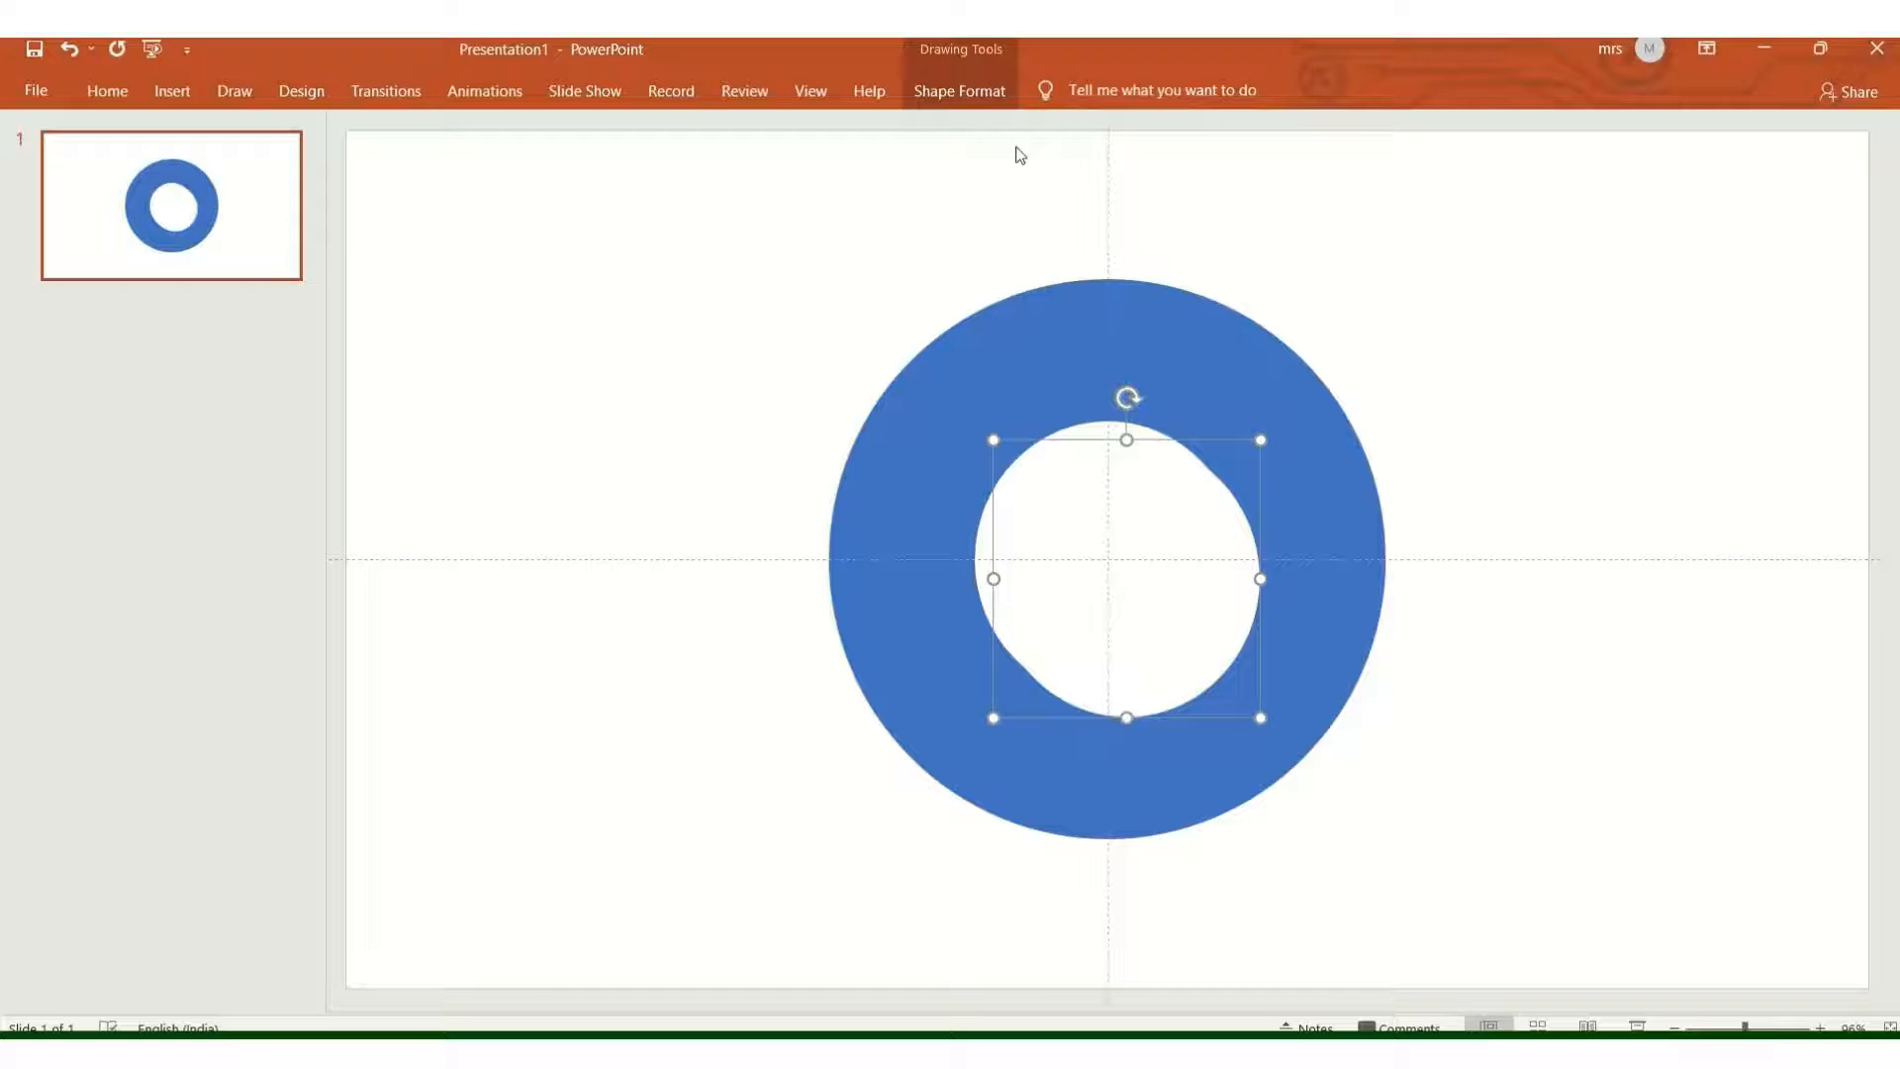
{"action": "left_click", "coordinate": [965, 91]}
{"action": "left_click", "coordinate": [957, 128]}
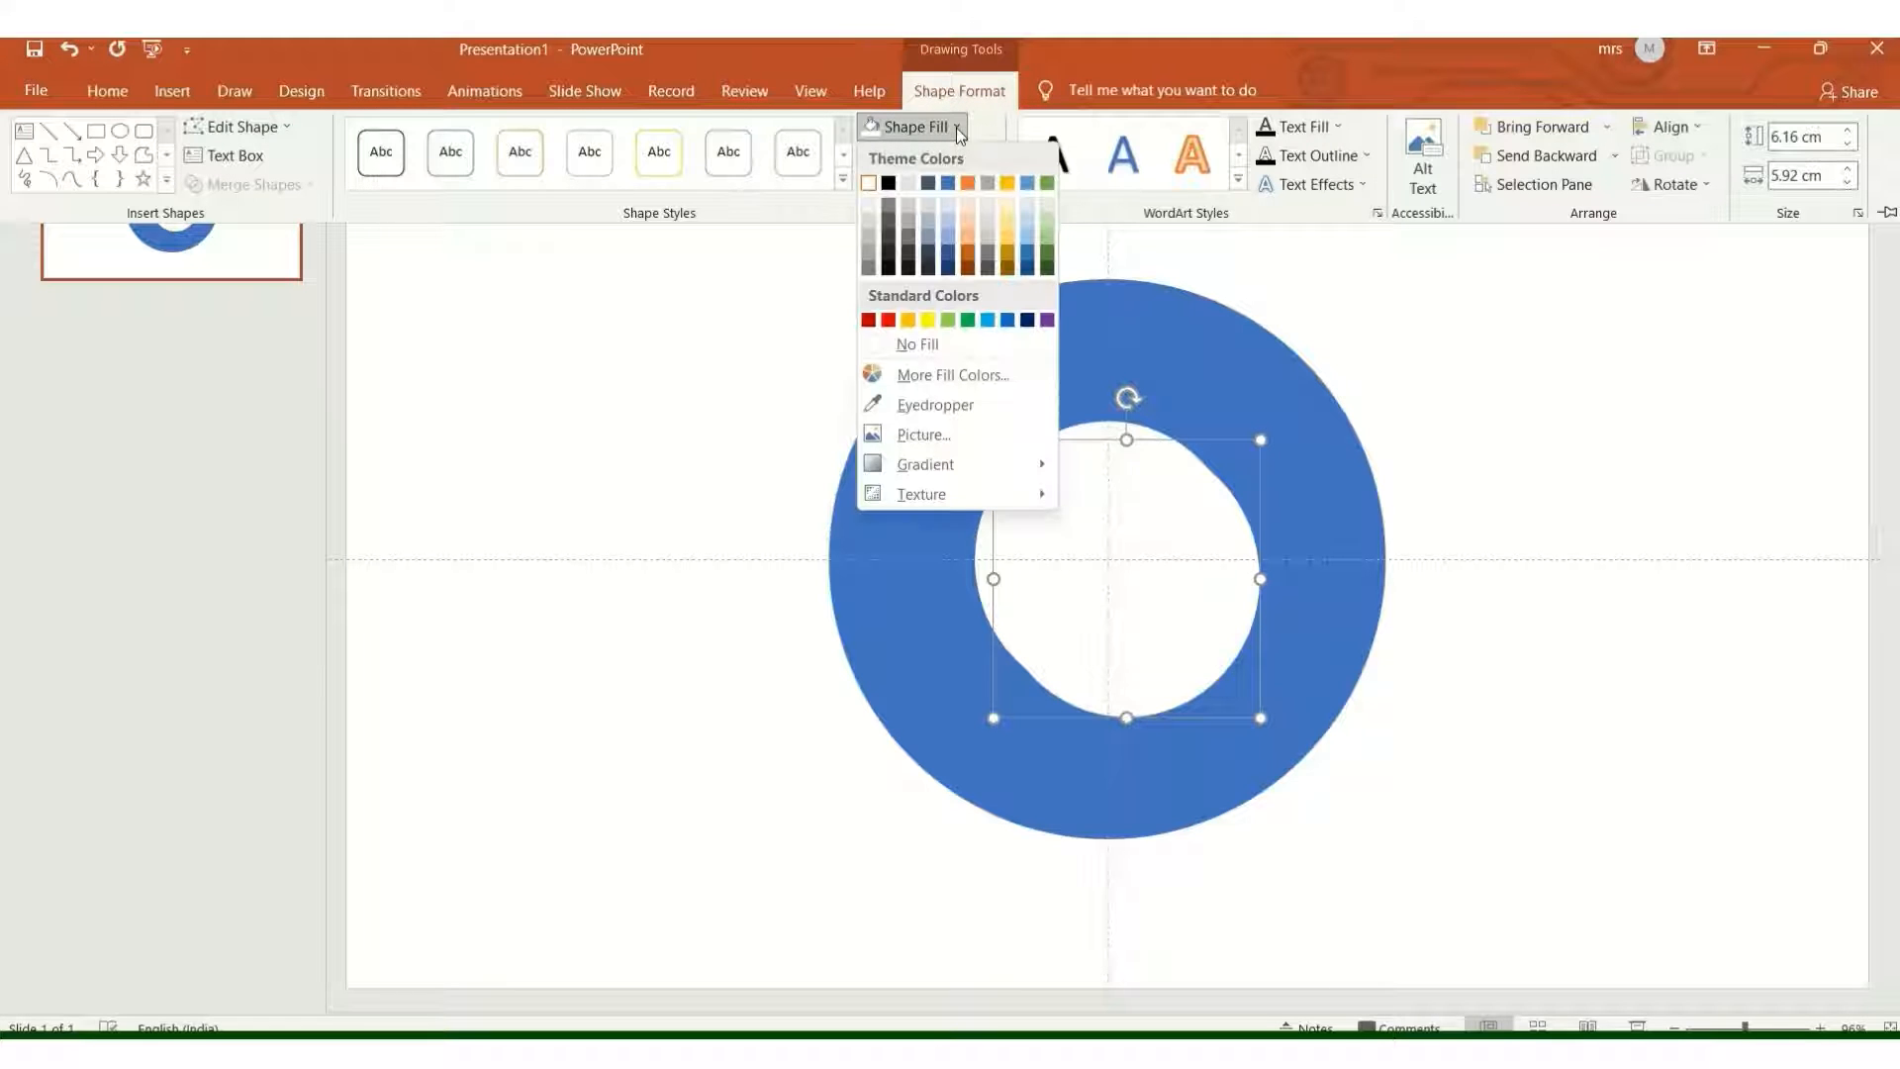
{"action": "left_click", "coordinate": [947, 320]}
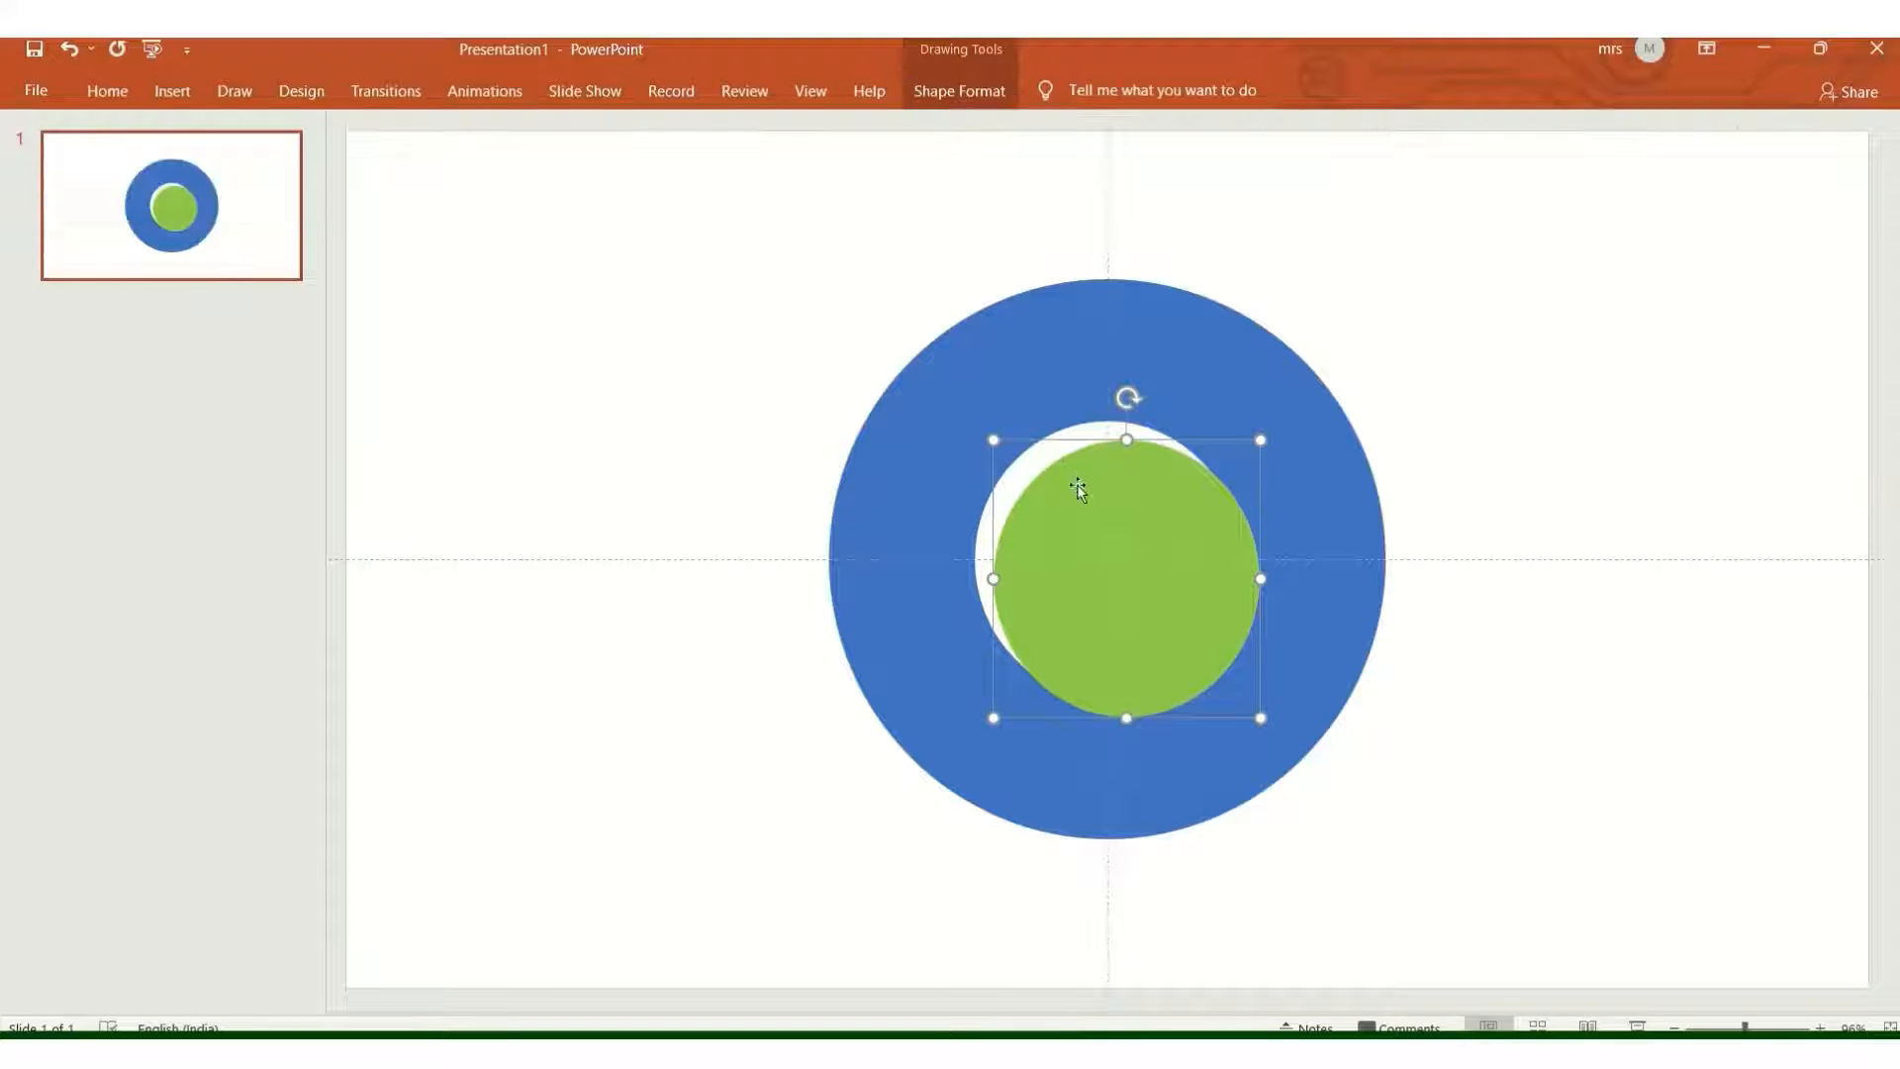
{"action": "left_click_drag", "start_coordinate": [1084, 492], "coordinate": [1060, 461]}
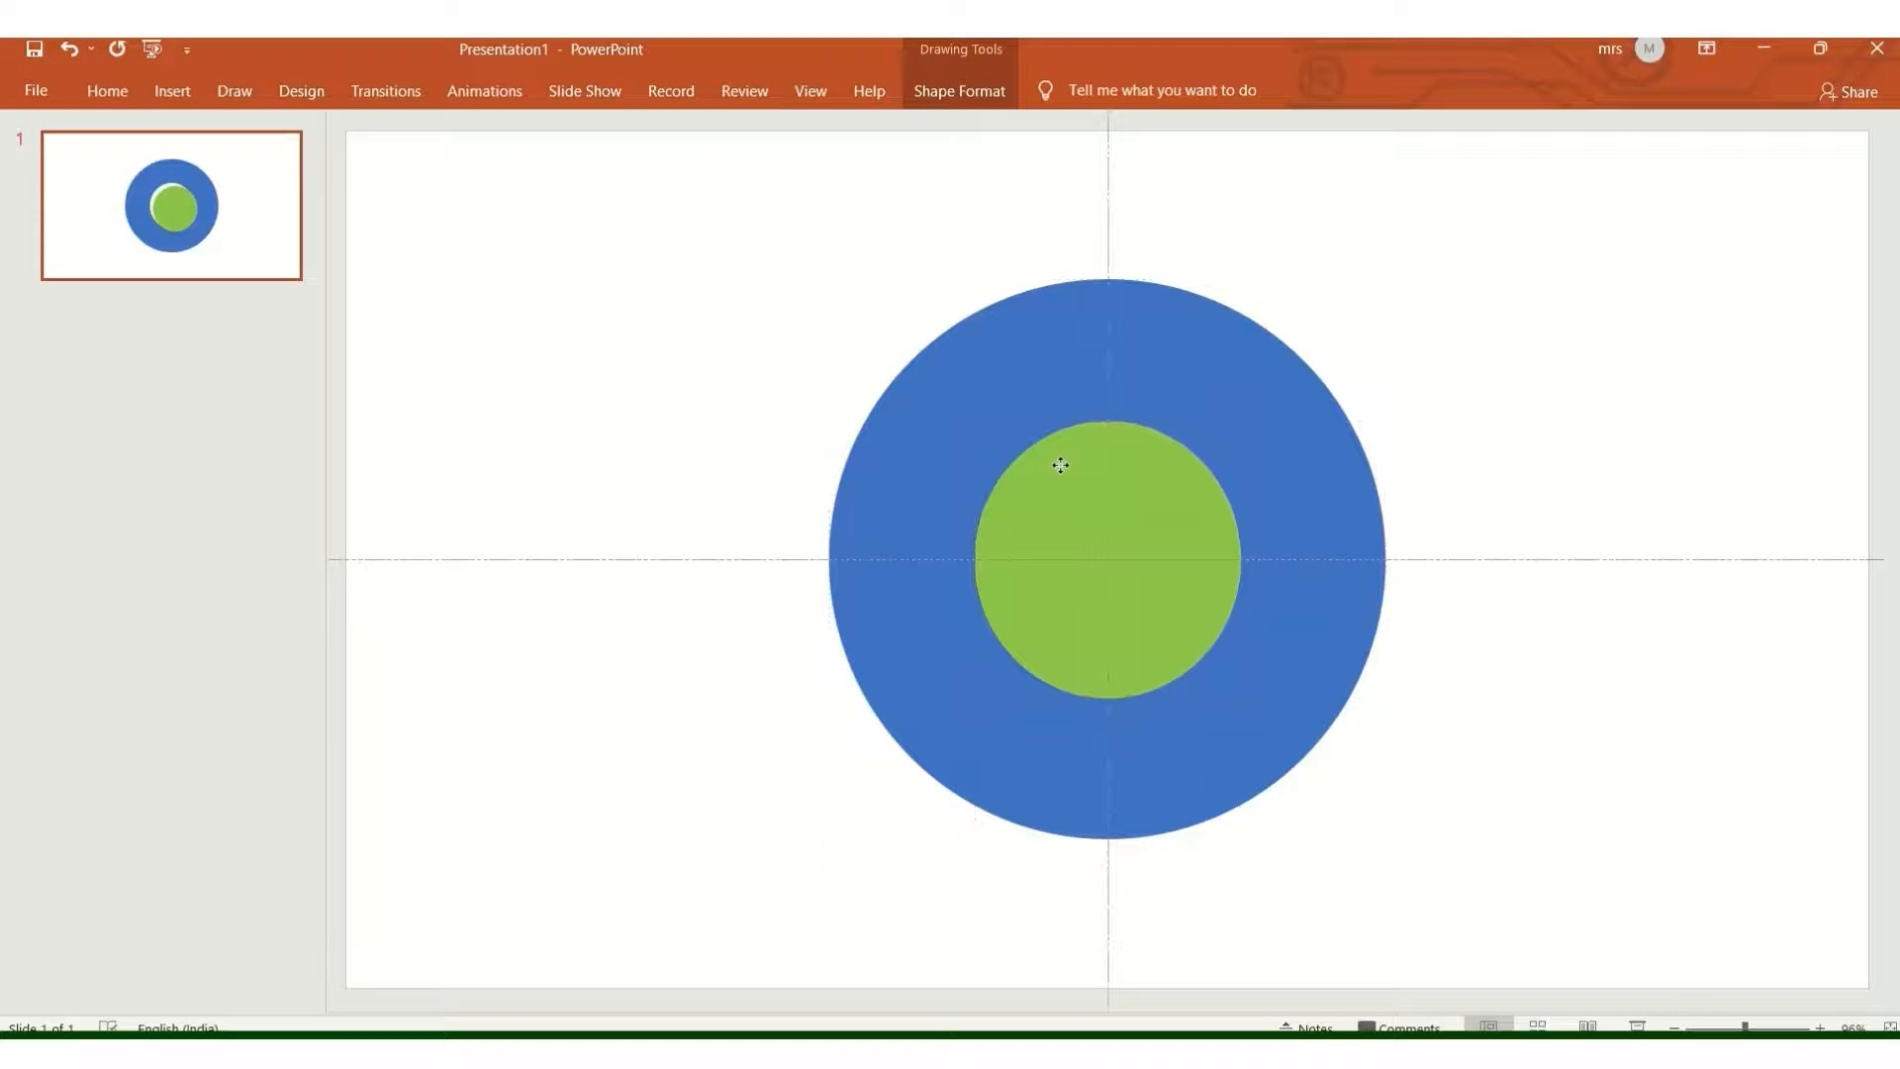
Show the list of slide objects and hide the green oval, Oval 5
{"action": "left_click", "coordinate": [985, 105]}
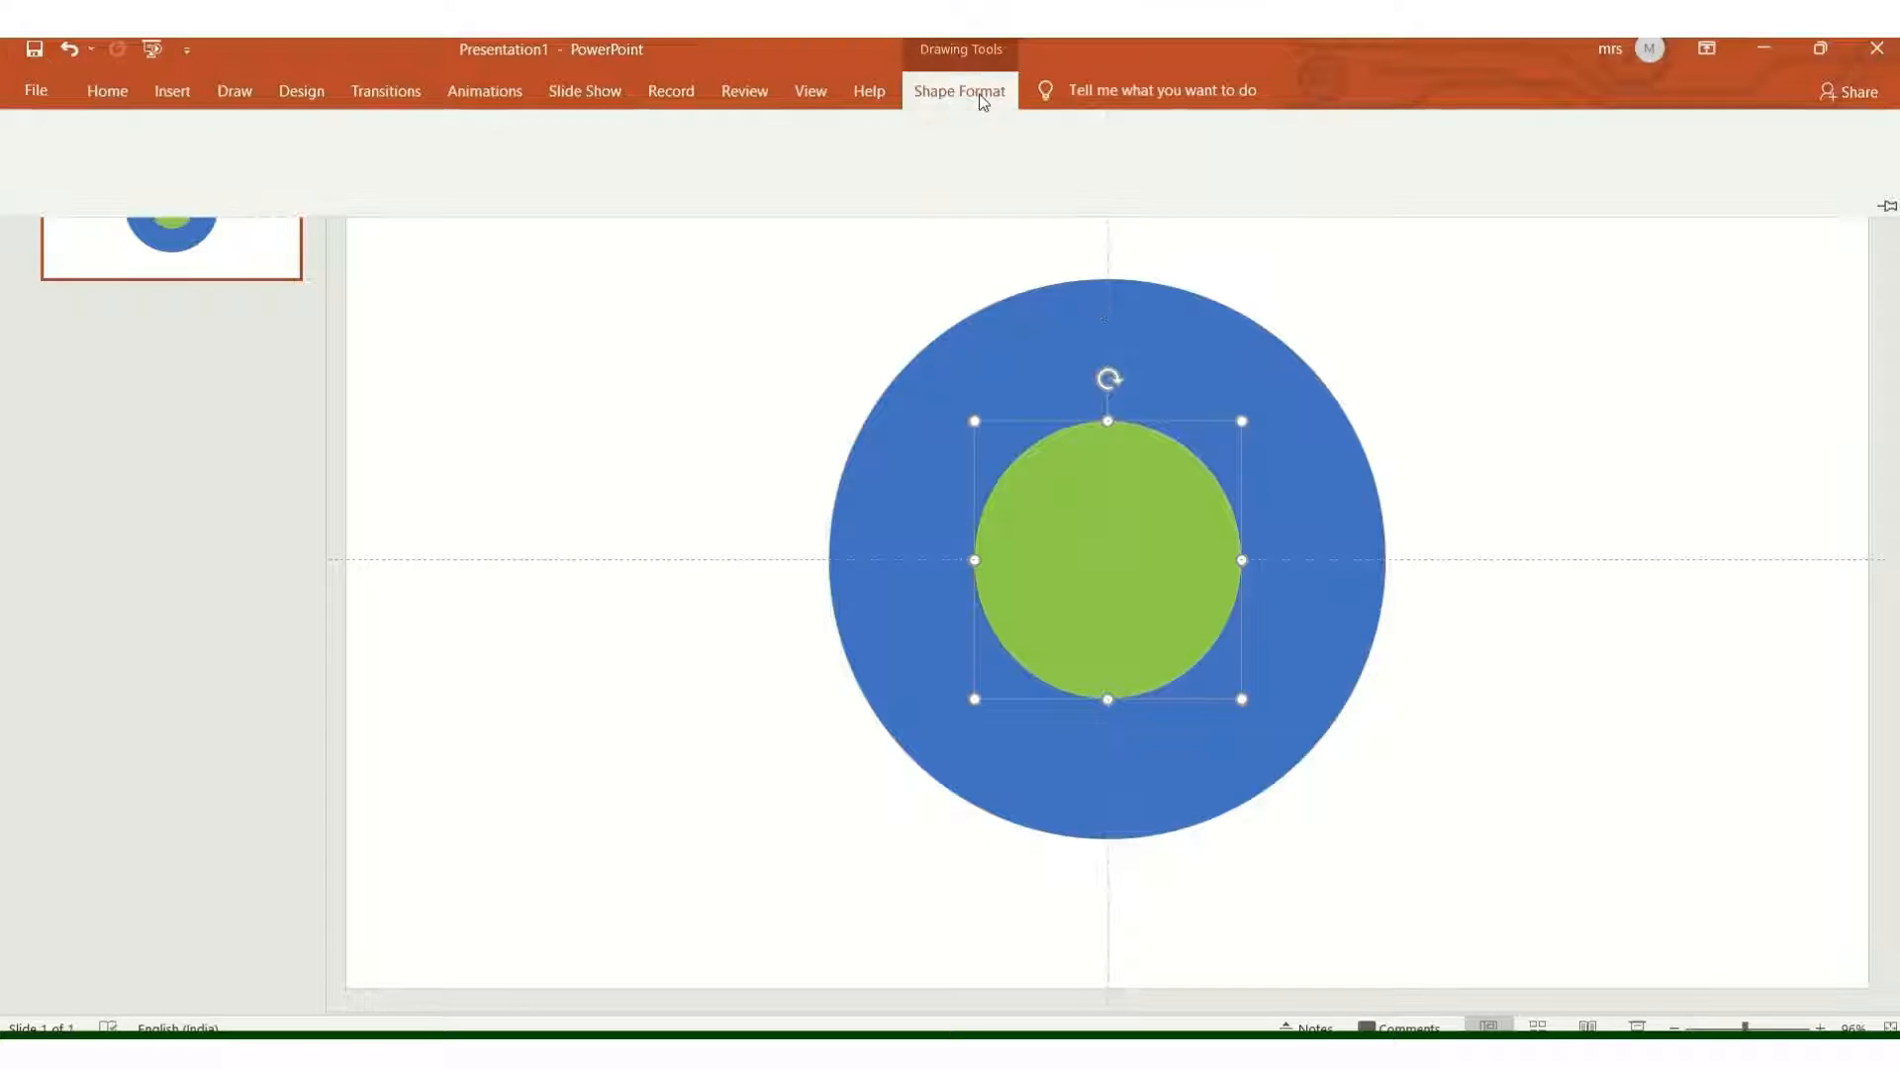
{"action": "left_click", "coordinate": [1507, 183]}
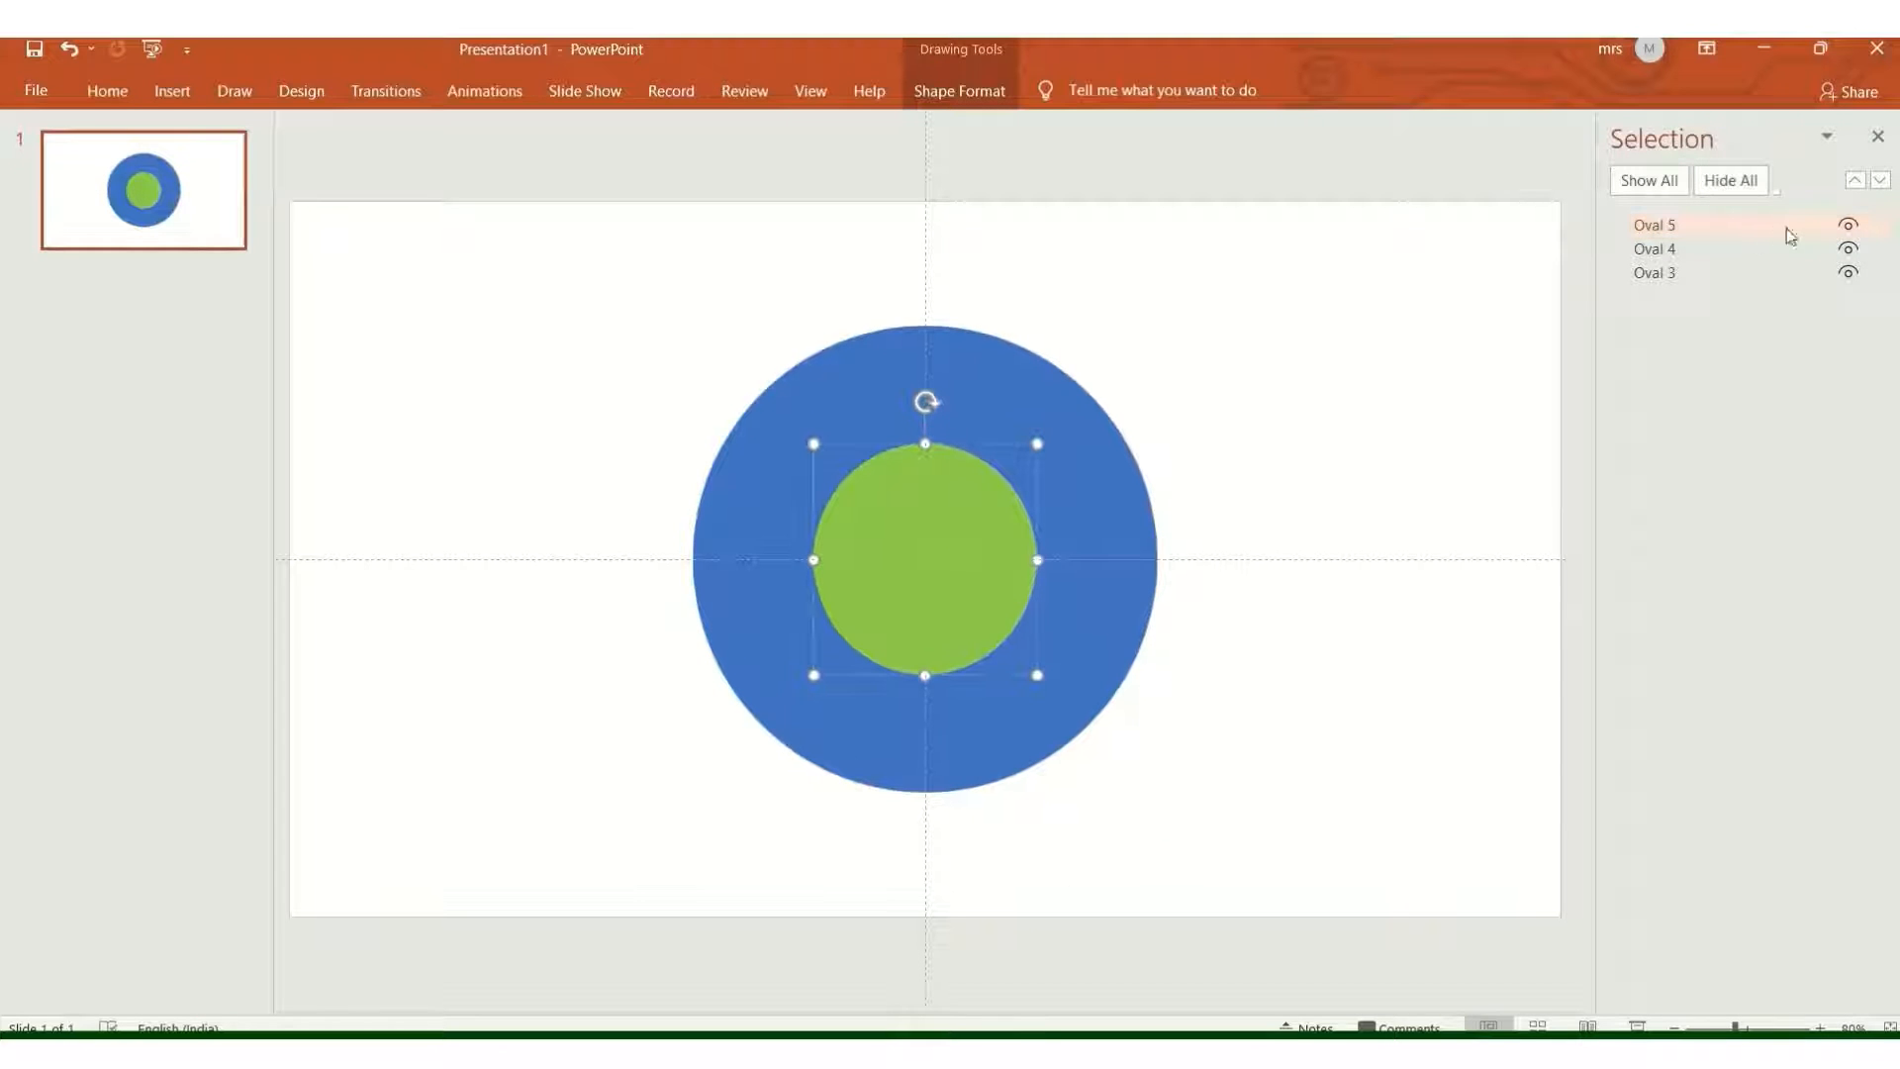
{"action": "left_click", "coordinate": [1851, 227]}
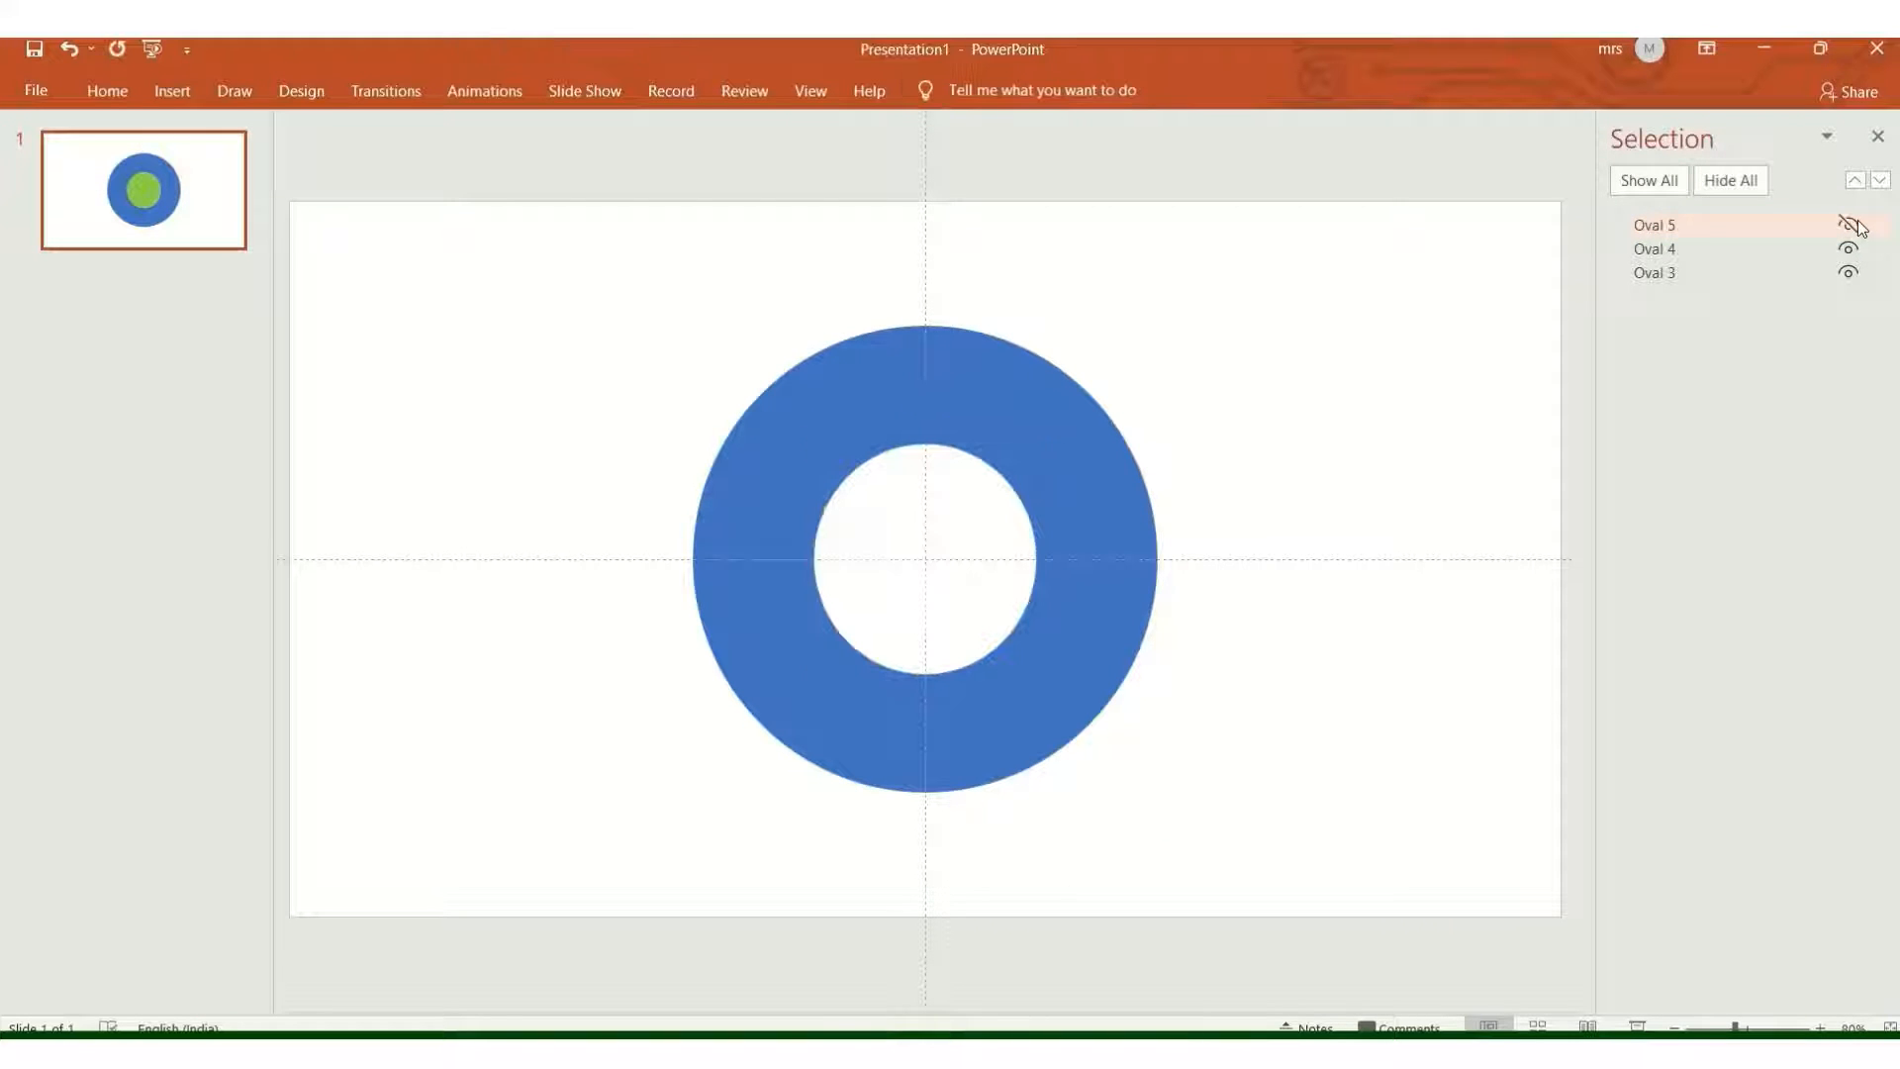
Duplicate the white inner oval and fill the copy with the darkest orange theme shade (brown)
{"action": "left_click", "coordinate": [987, 514]}
{"action": "key", "text": "ctrl+d"}
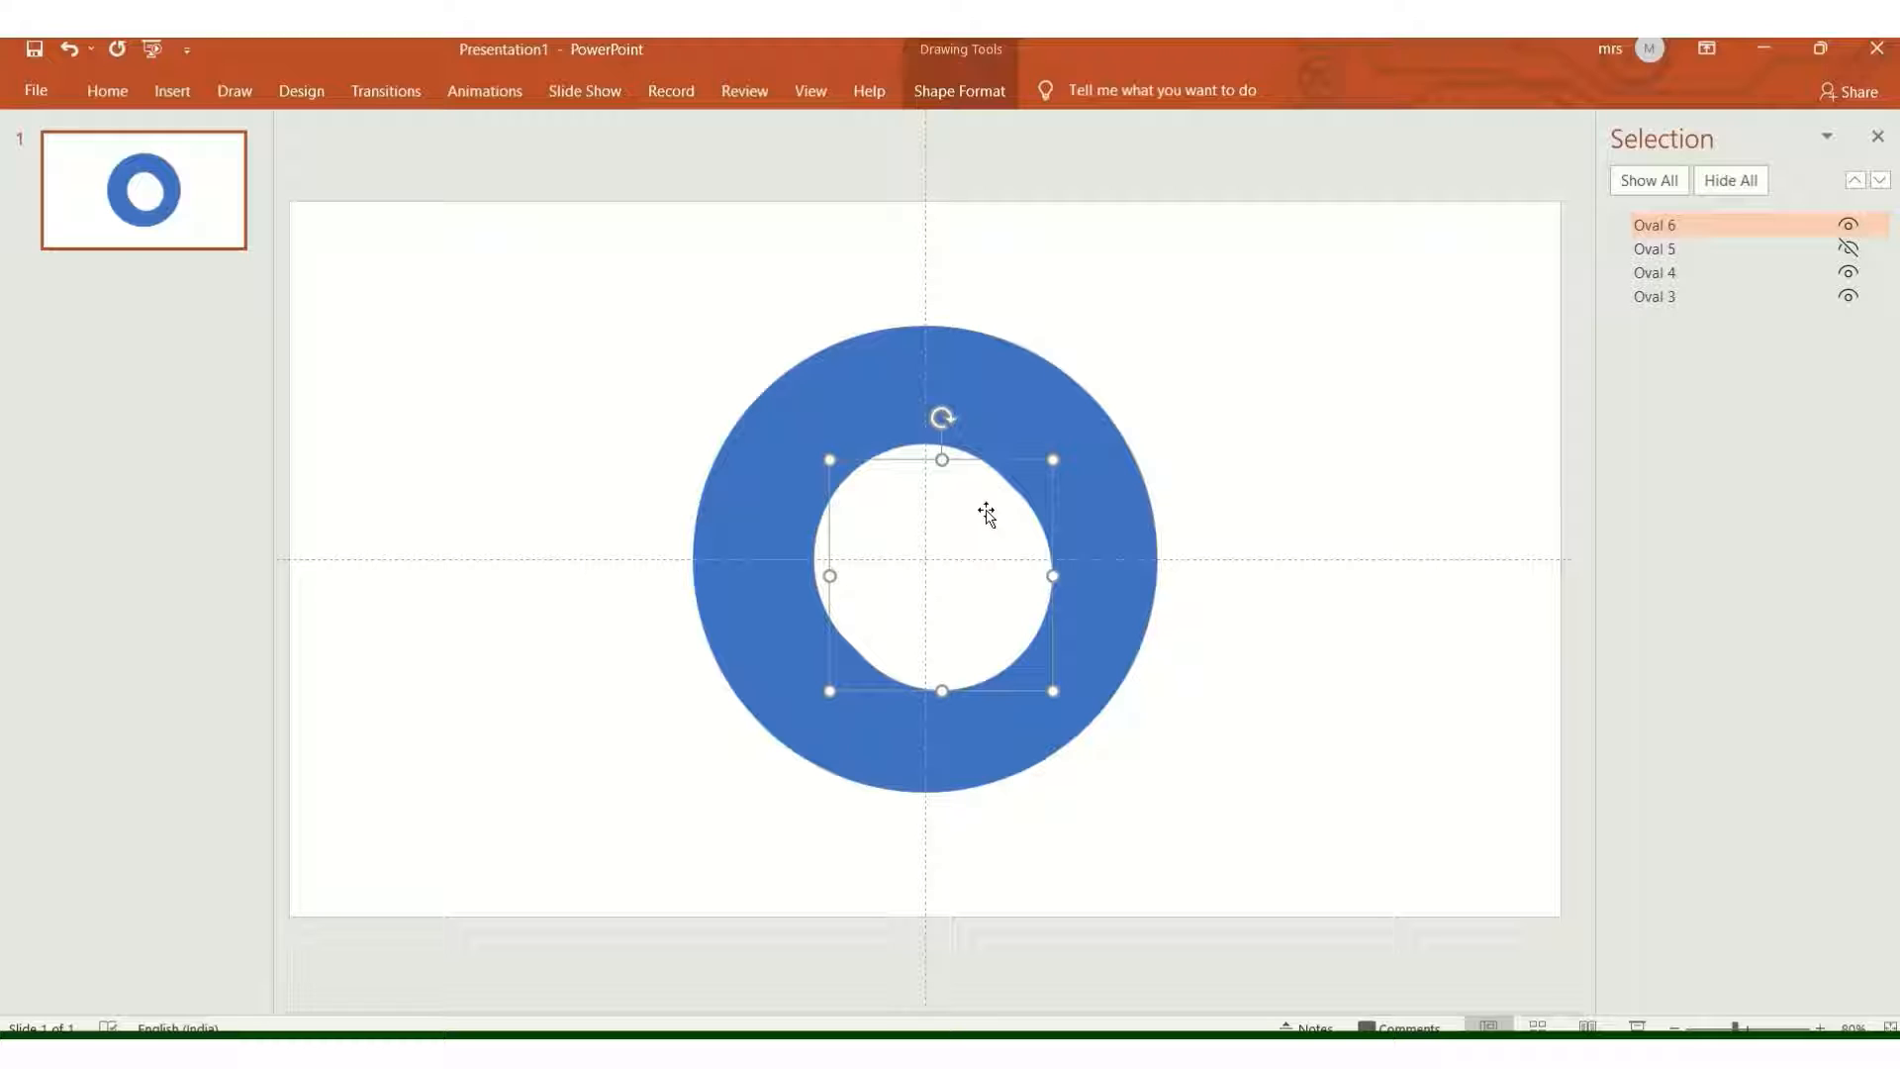
{"action": "left_click", "coordinate": [958, 93]}
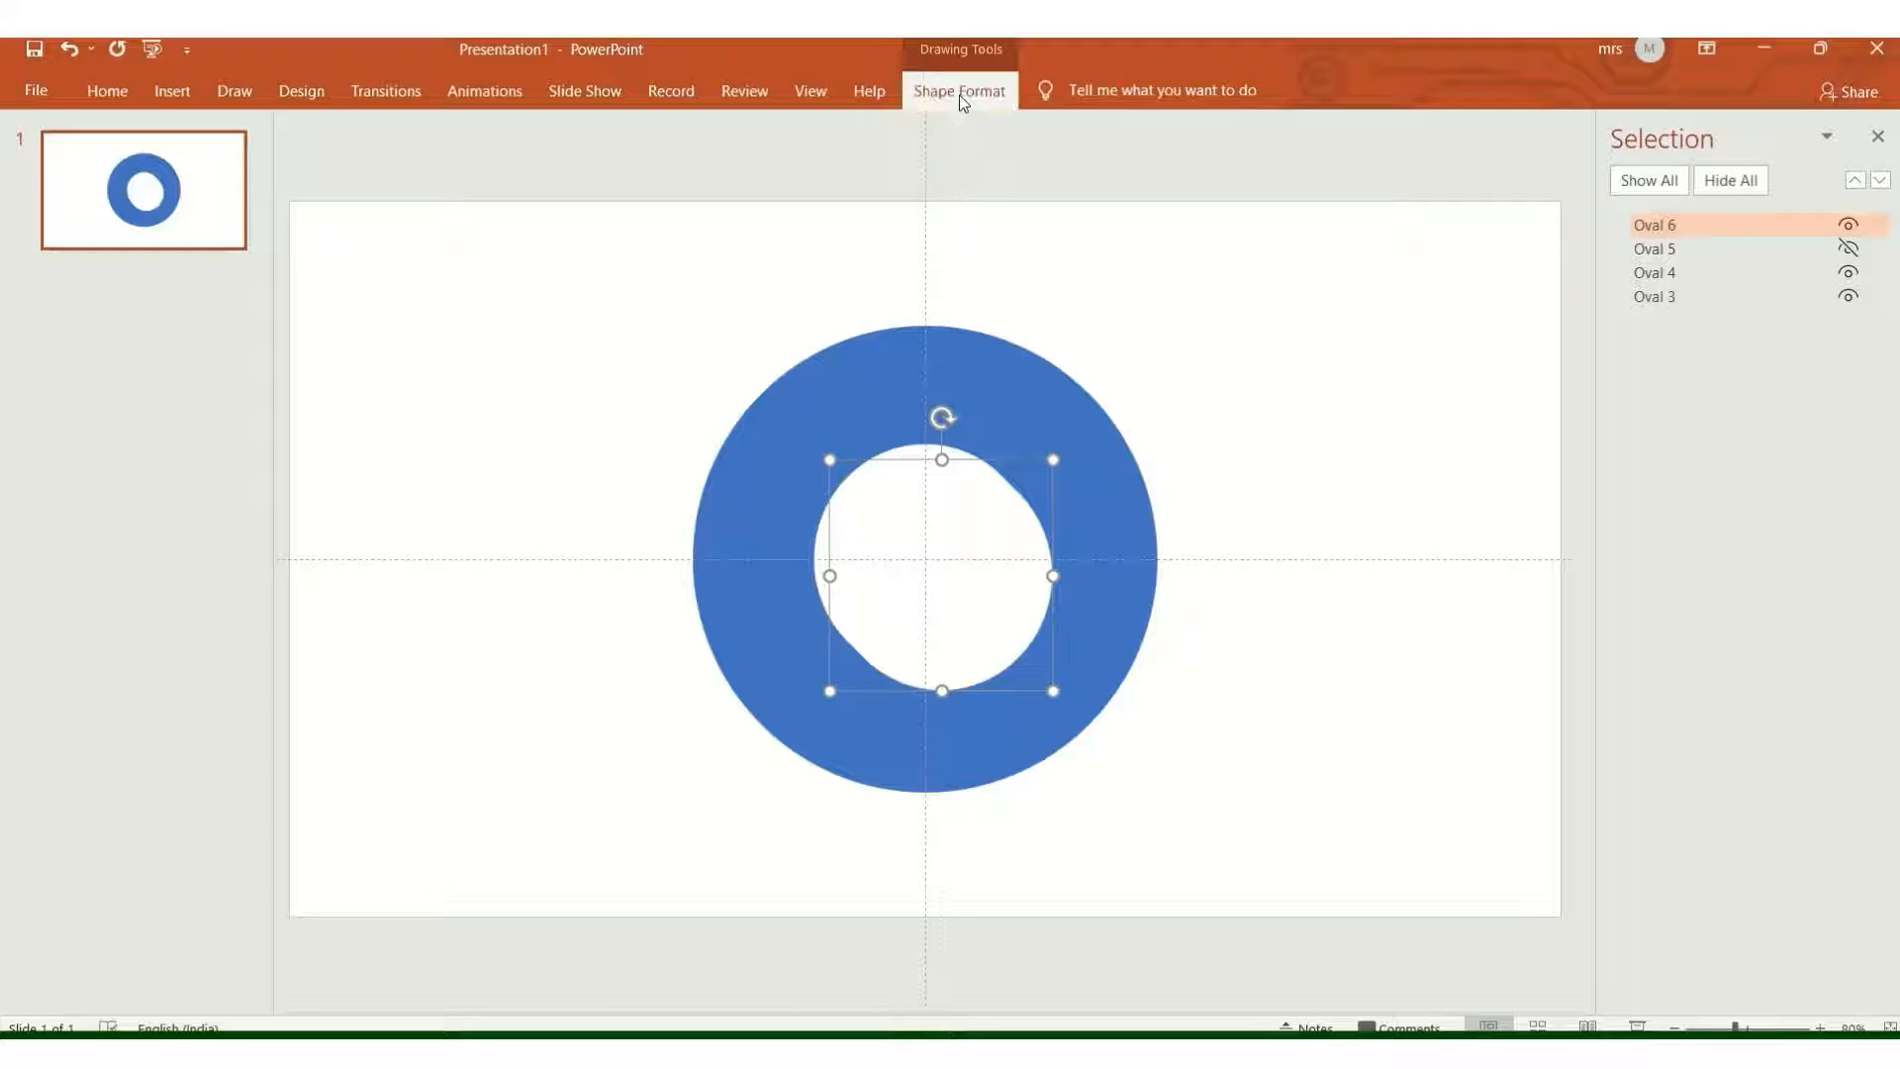
{"action": "left_click", "coordinate": [956, 127]}
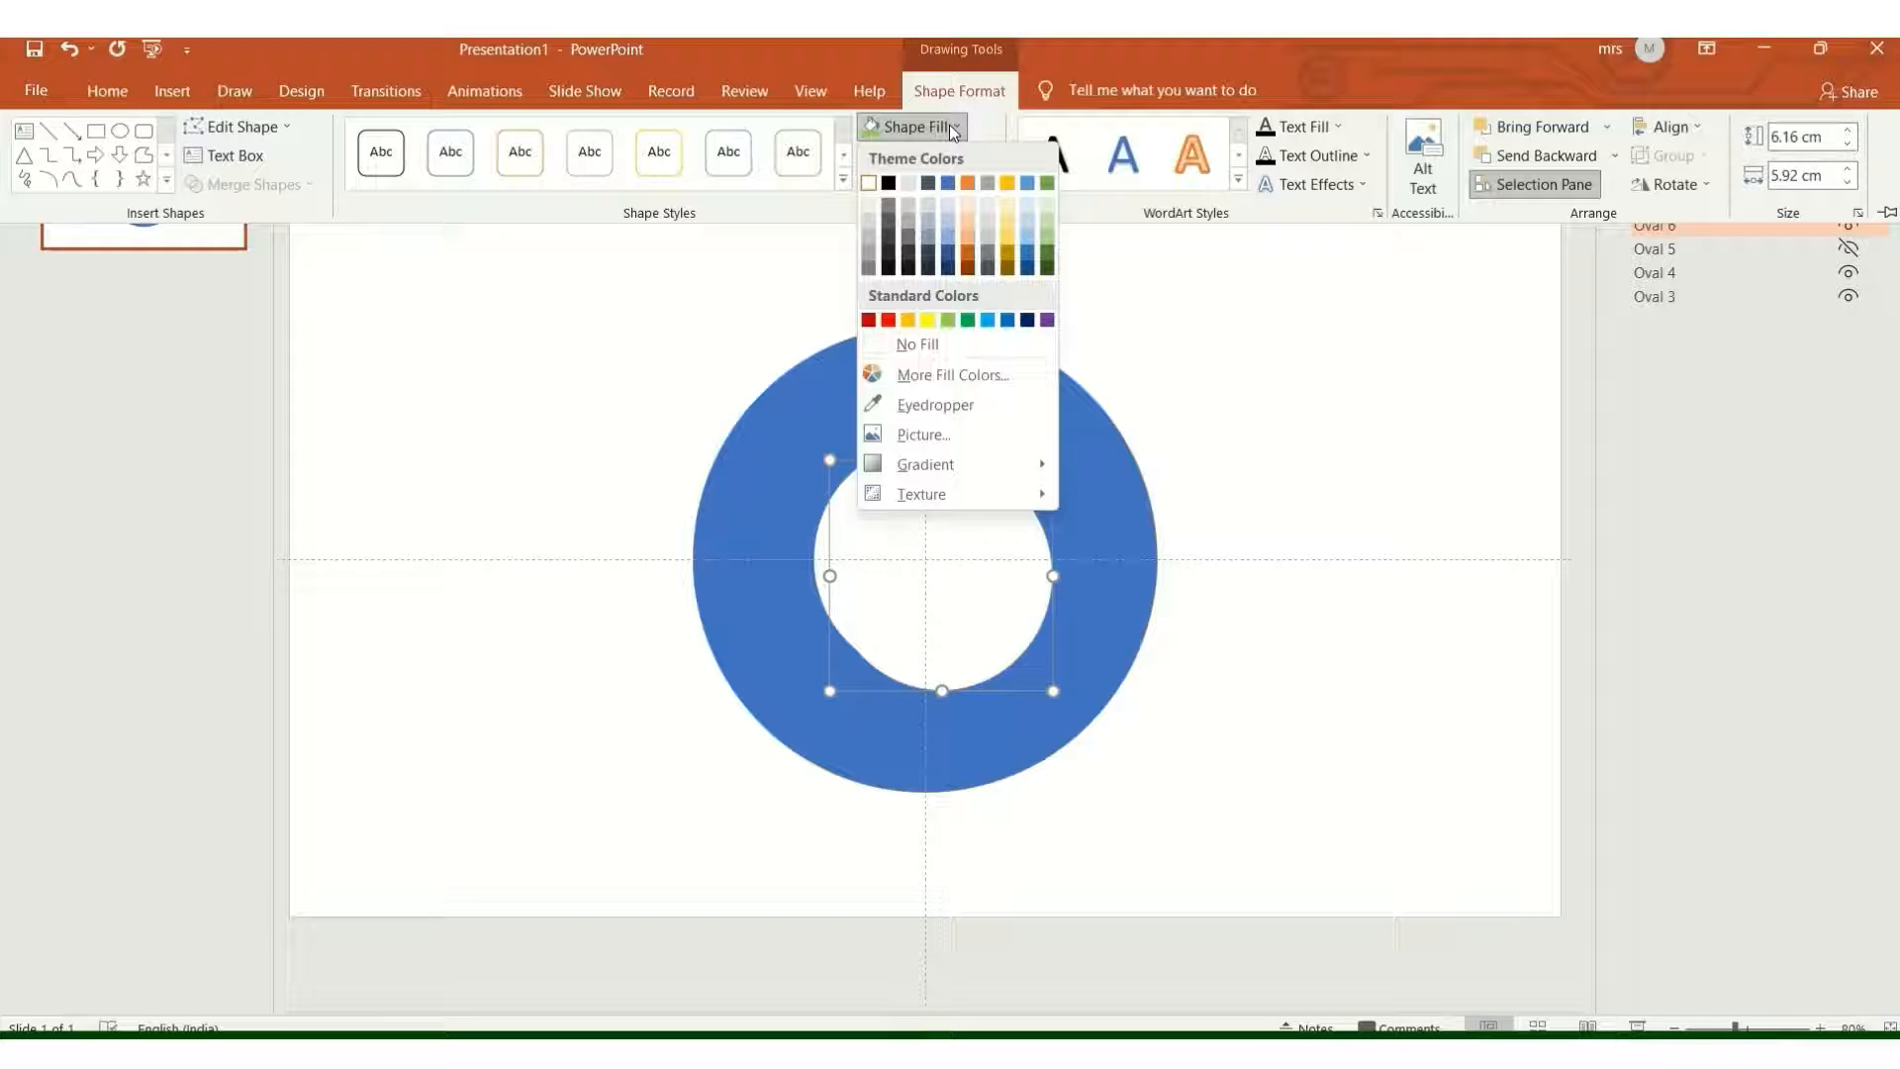
{"action": "left_click", "coordinate": [965, 268]}
{"action": "left_click", "coordinate": [958, 491]}
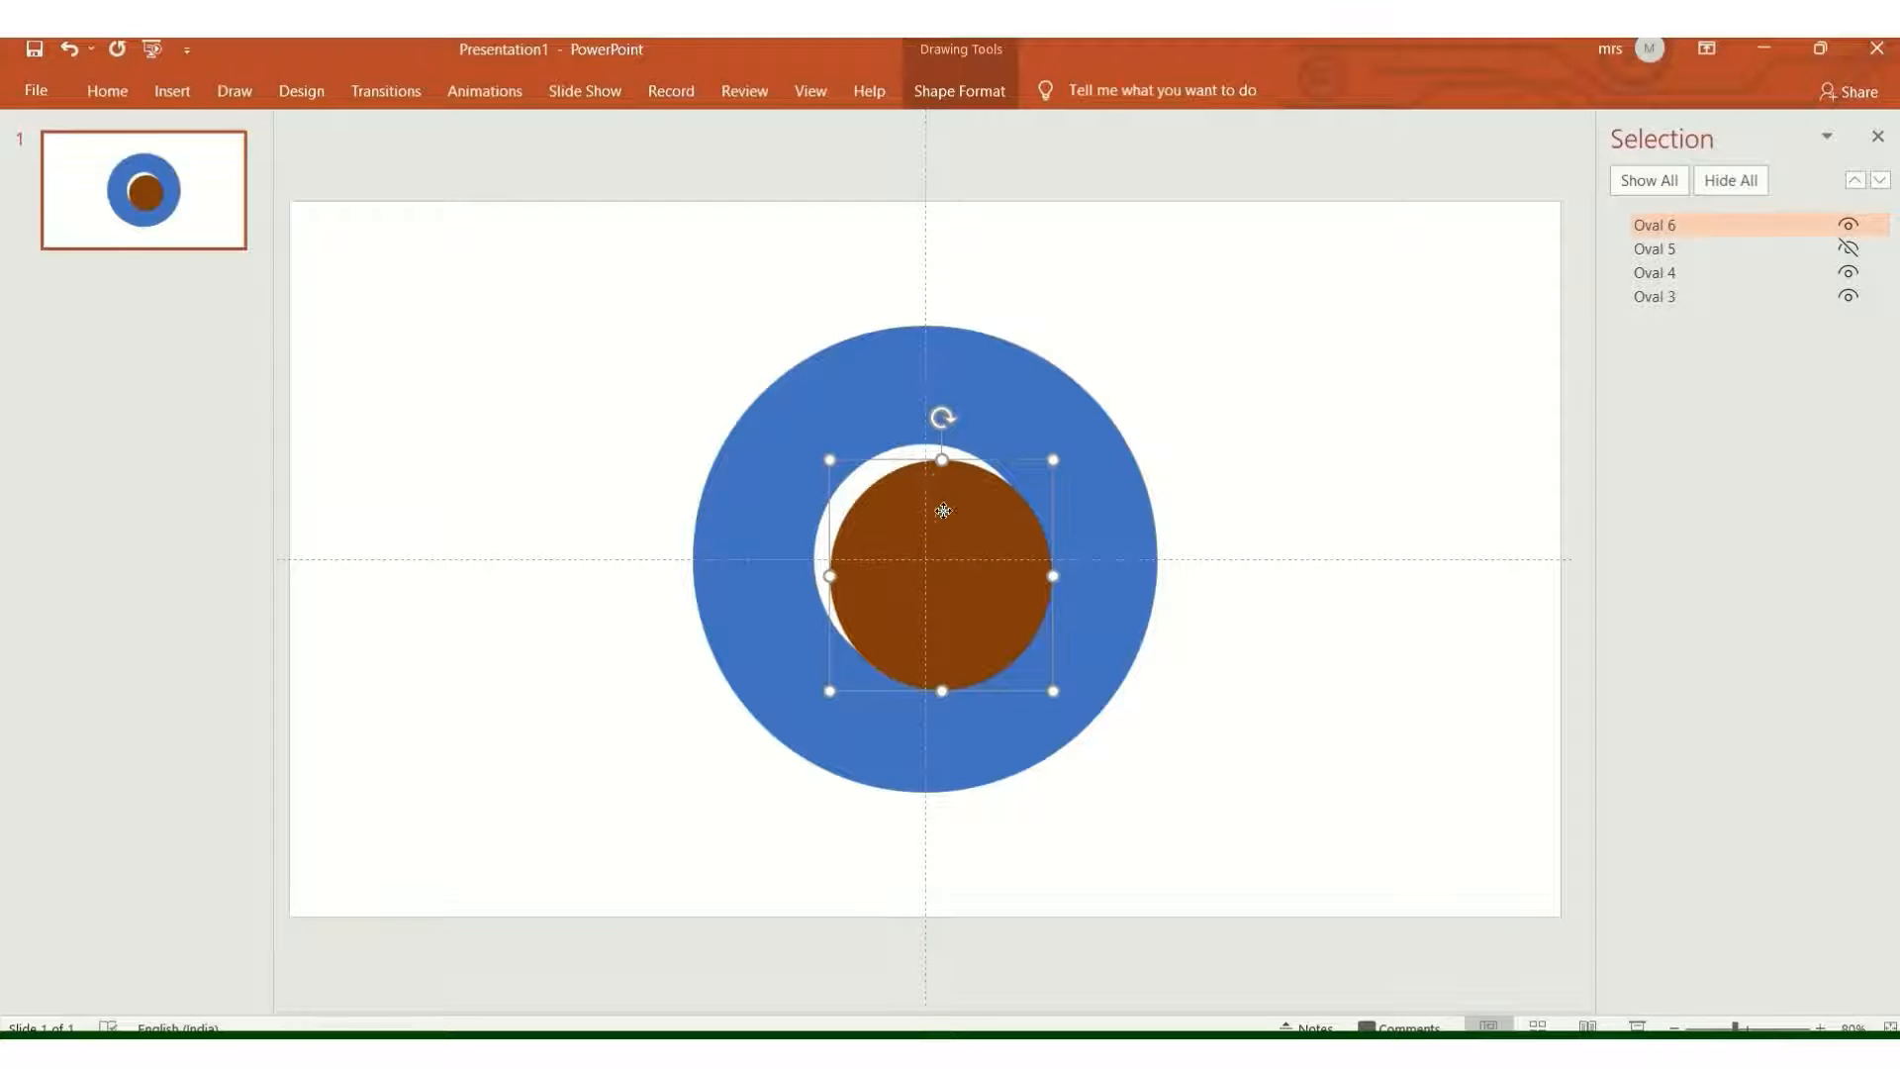
Place the brown oval exactly over the white inner oval, then hide the brown one
{"action": "left_click_drag", "start_coordinate": [943, 510], "coordinate": [929, 497]}
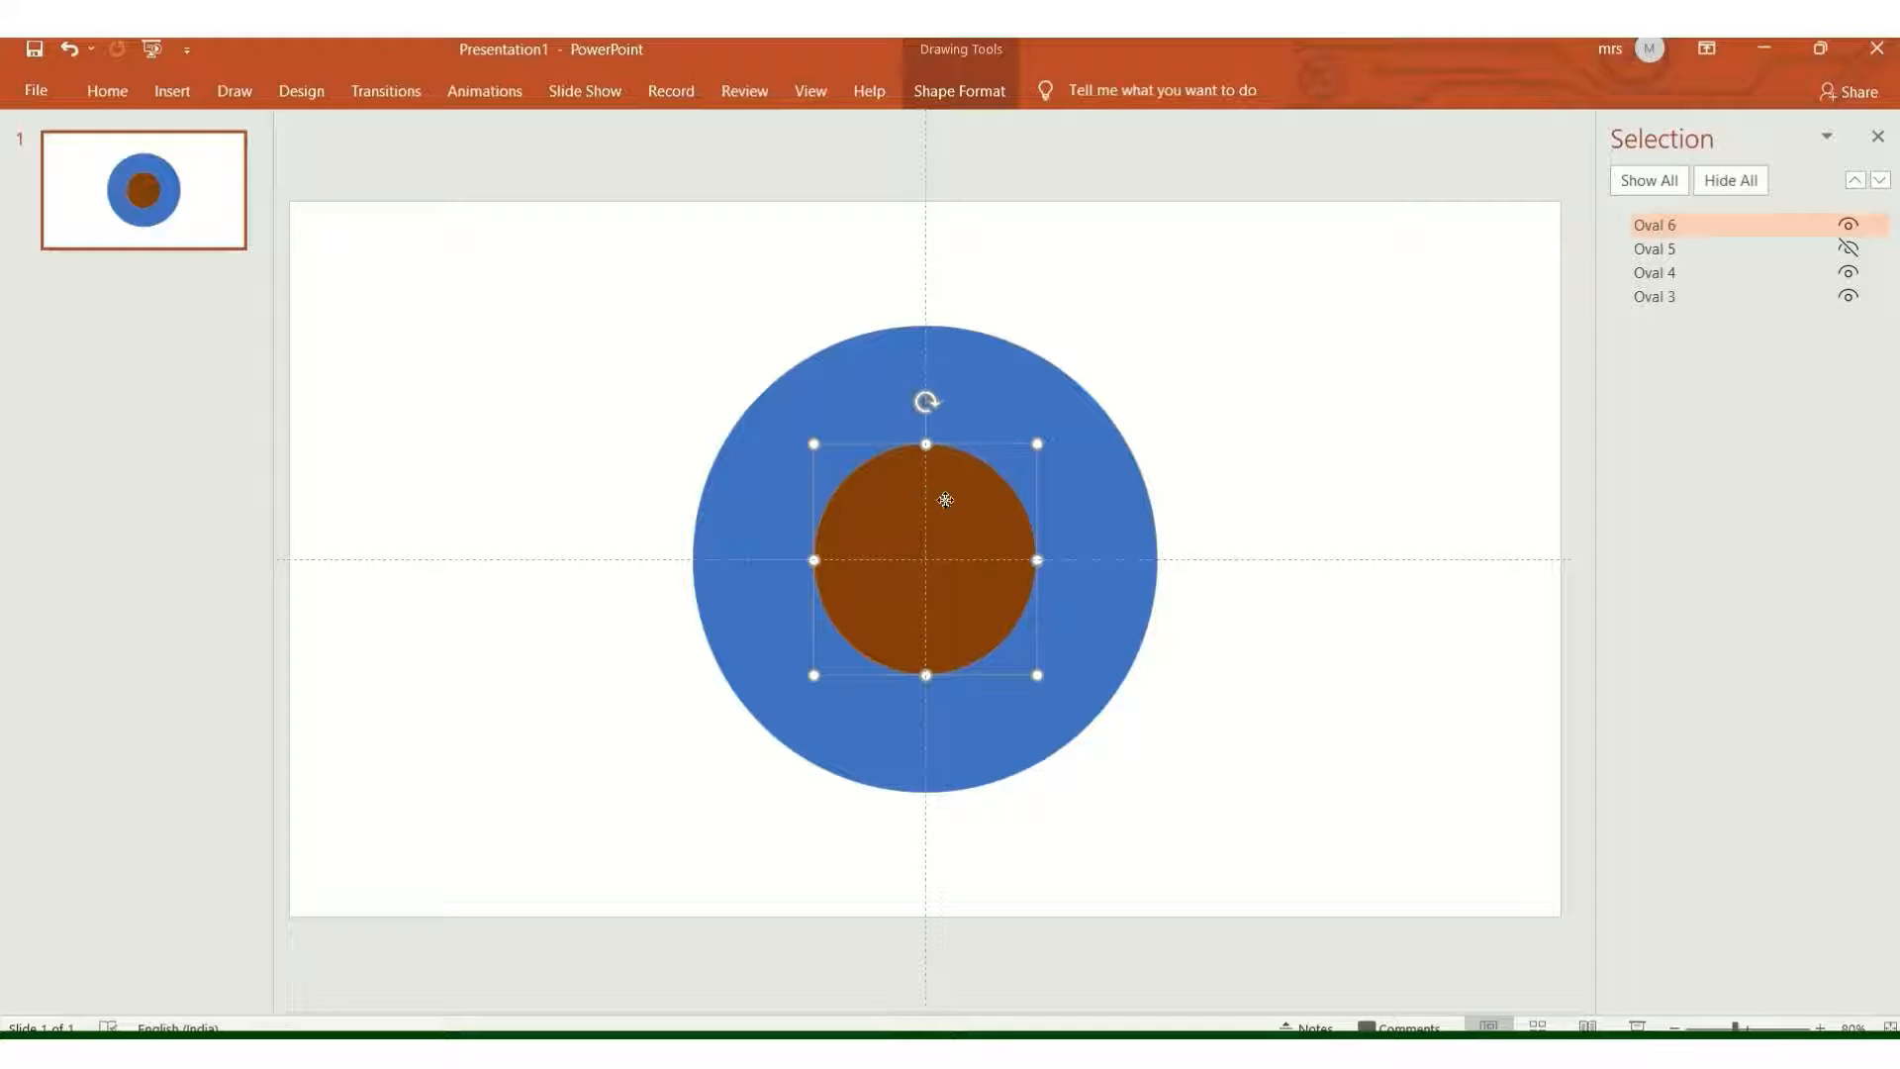
{"action": "left_click_drag", "start_coordinate": [946, 501], "coordinate": [942, 496]}
{"action": "left_click", "coordinate": [1849, 226]}
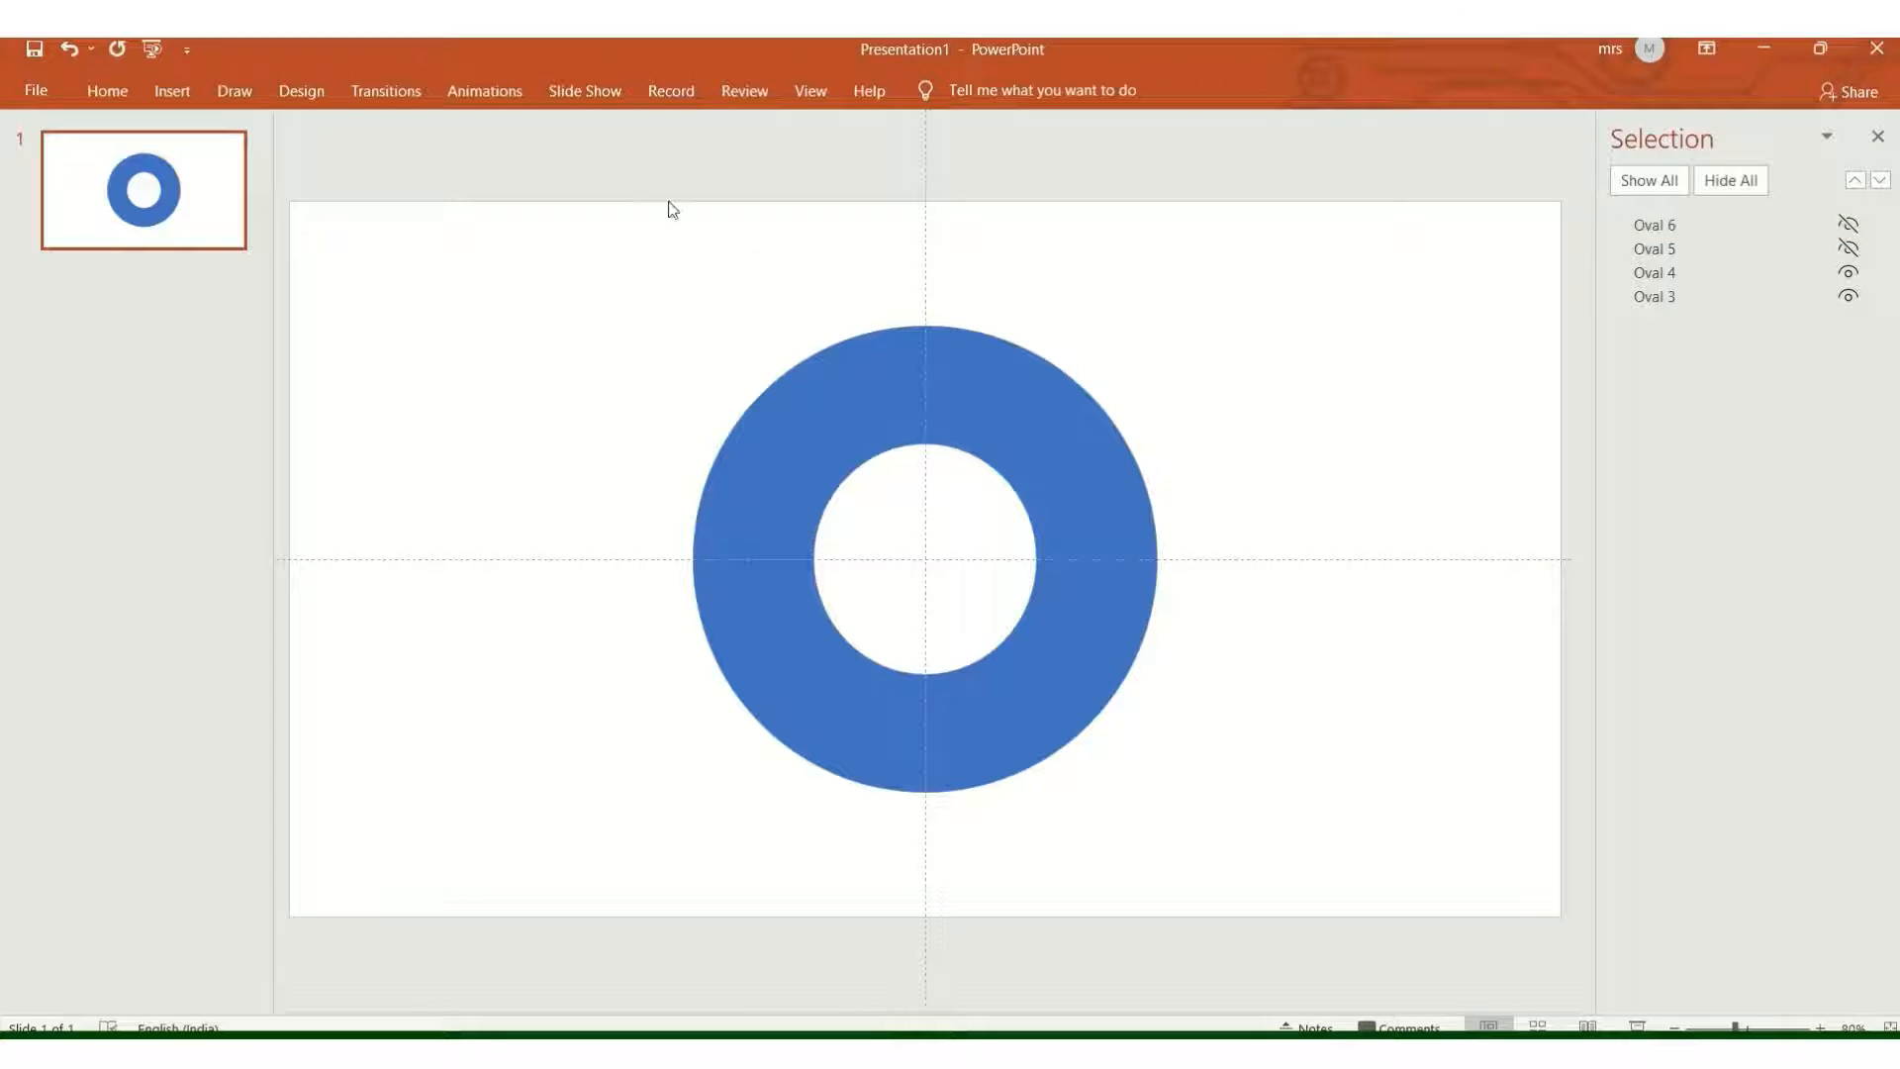
Draw a thin vertical rectangle about 9.55 cm high and 0.13 cm wide beside the blue ring, to its right
{"action": "left_click", "coordinate": [172, 91]}
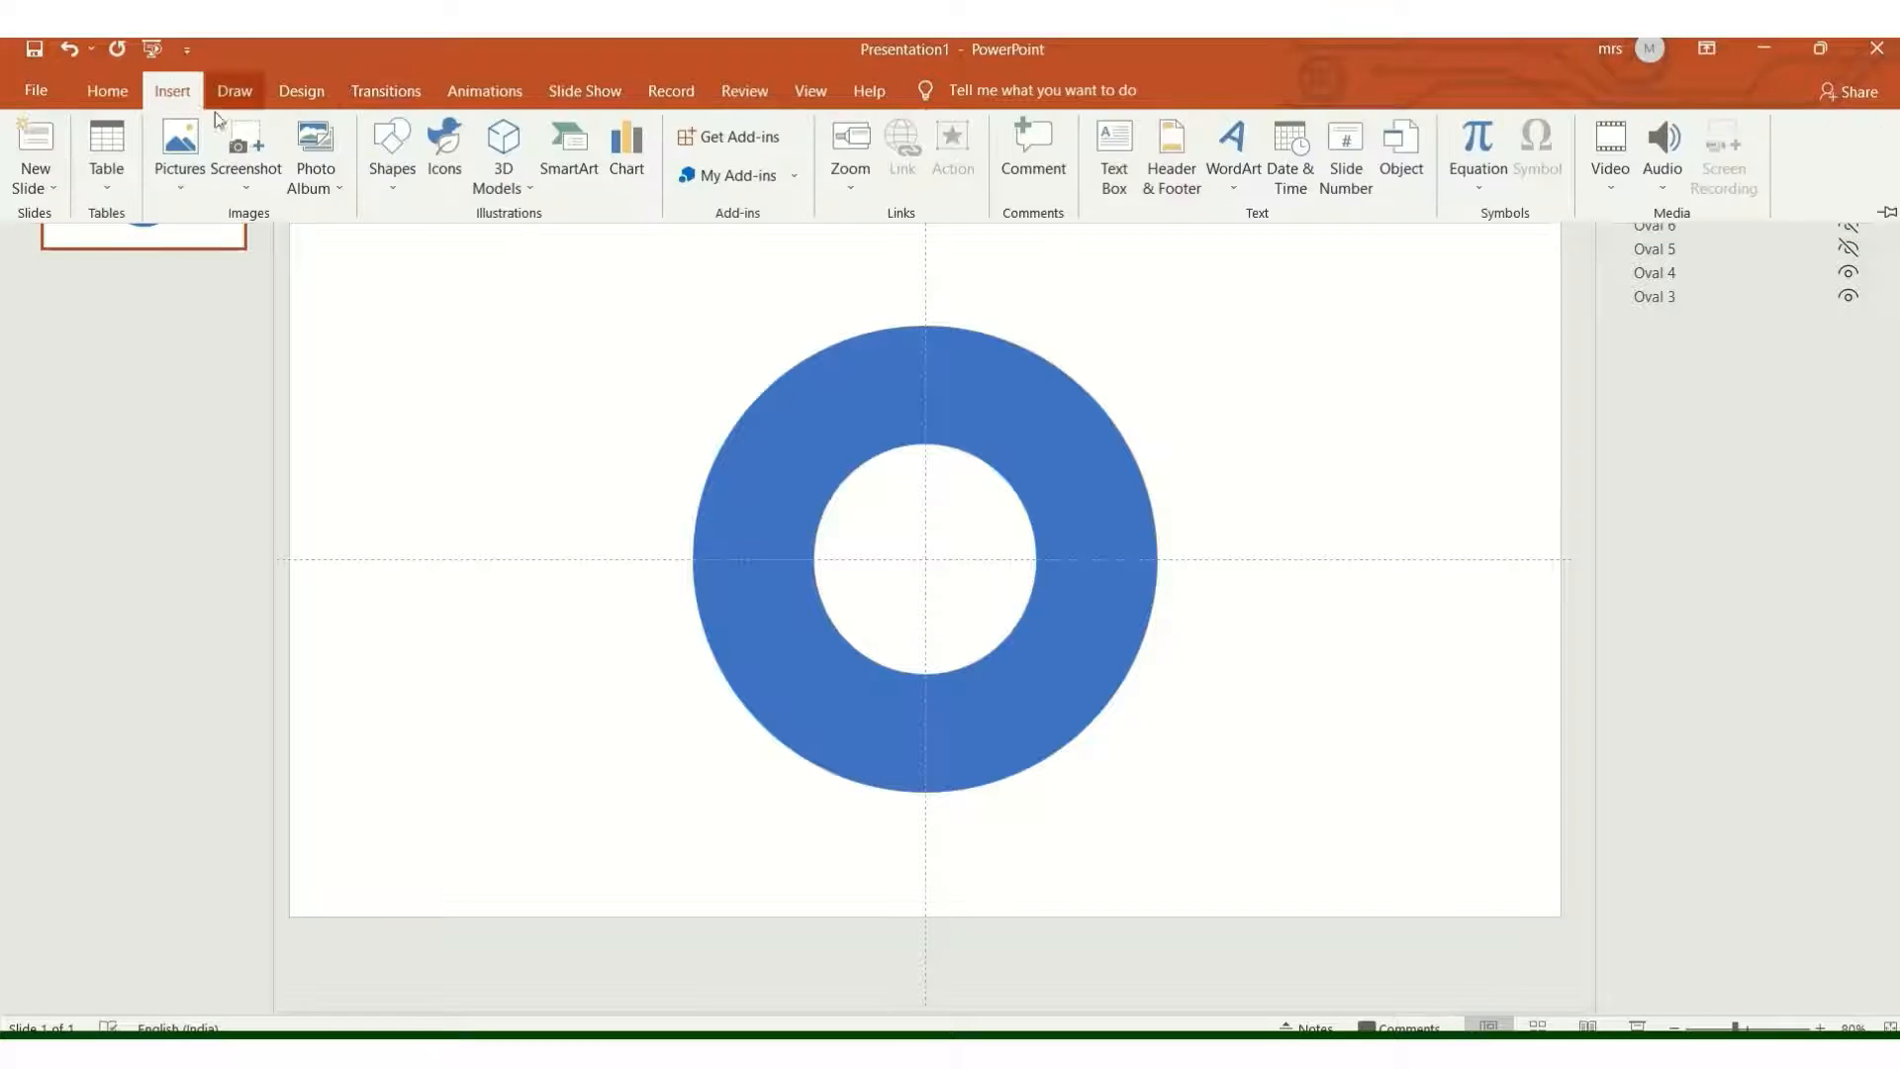
{"action": "left_click", "coordinate": [387, 178]}
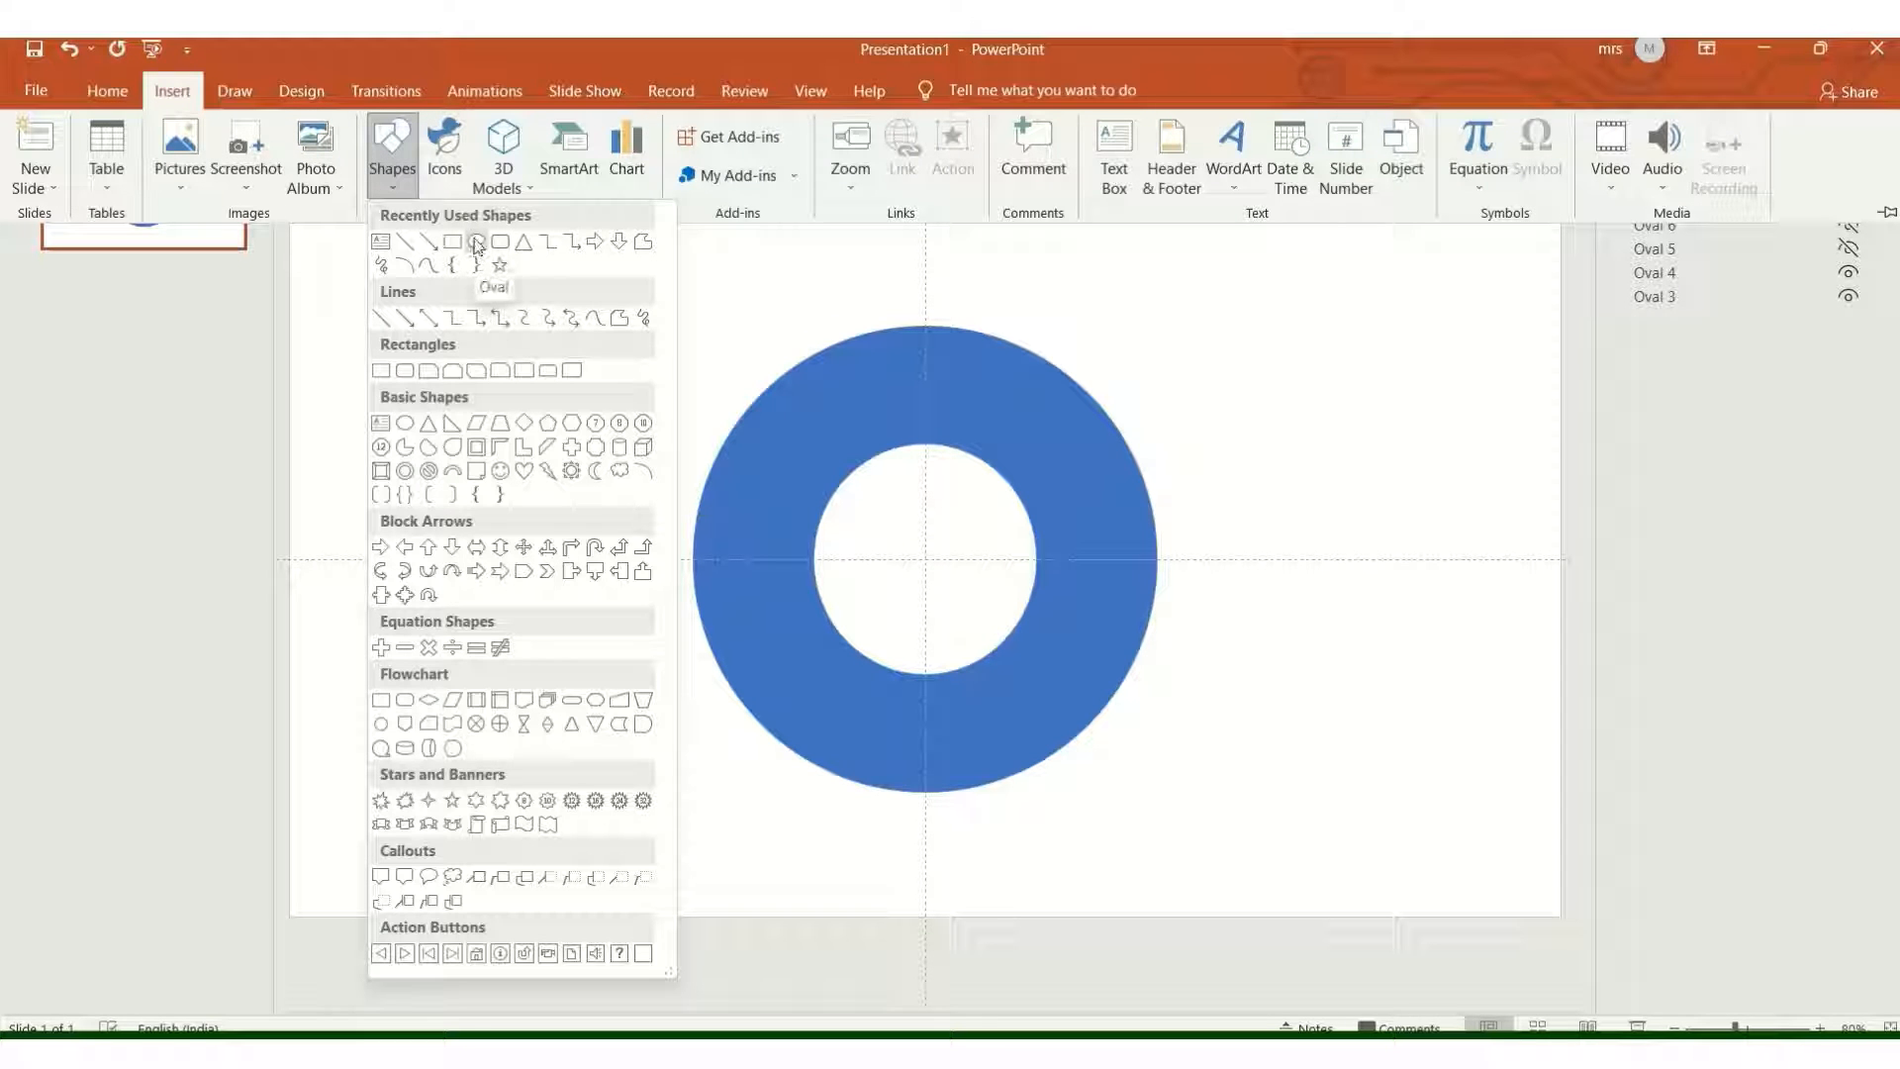
{"action": "left_click", "coordinate": [476, 243]}
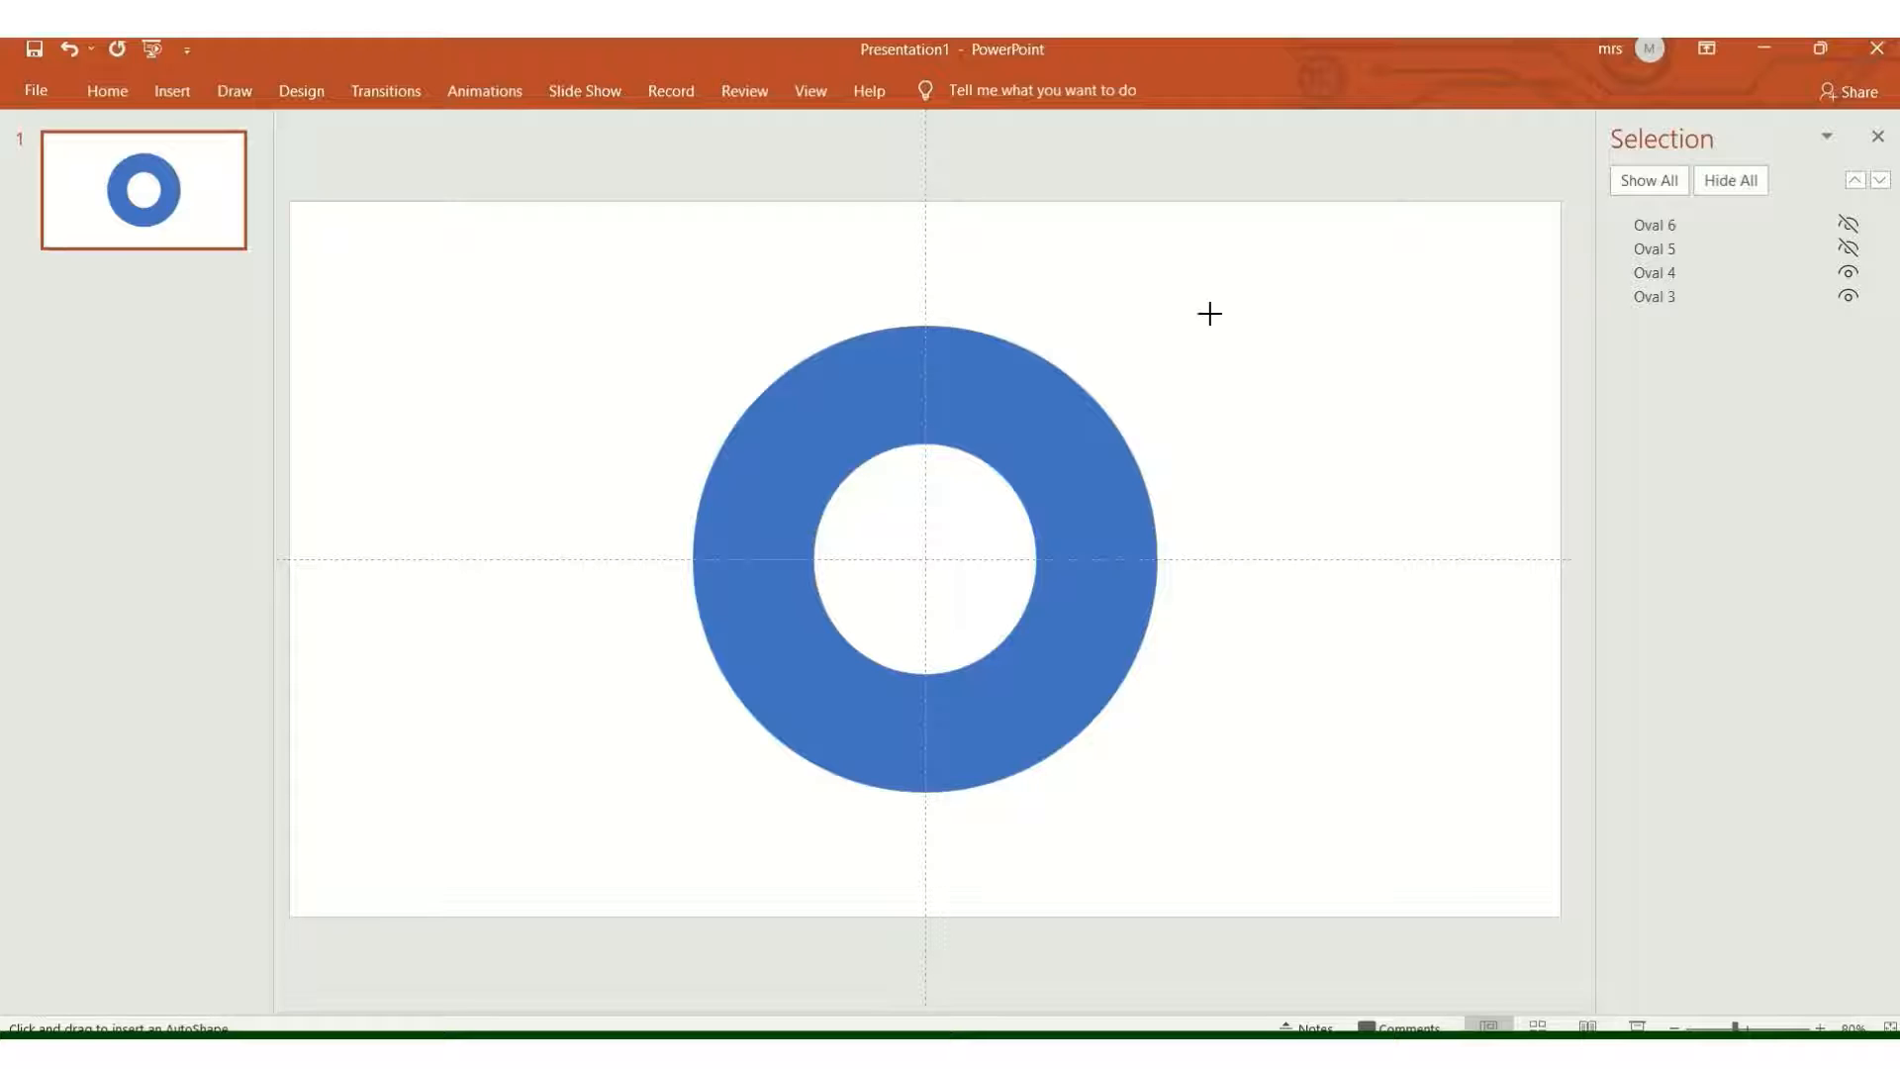
{"action": "mouse_move", "coordinate": [1204, 288]}
{"action": "left_mouse_down"}
{"action": "mouse_move", "coordinate": [1243, 544]}
{"action": "mouse_move", "coordinate": [1203, 647]}
{"action": "left_mouse_up"}
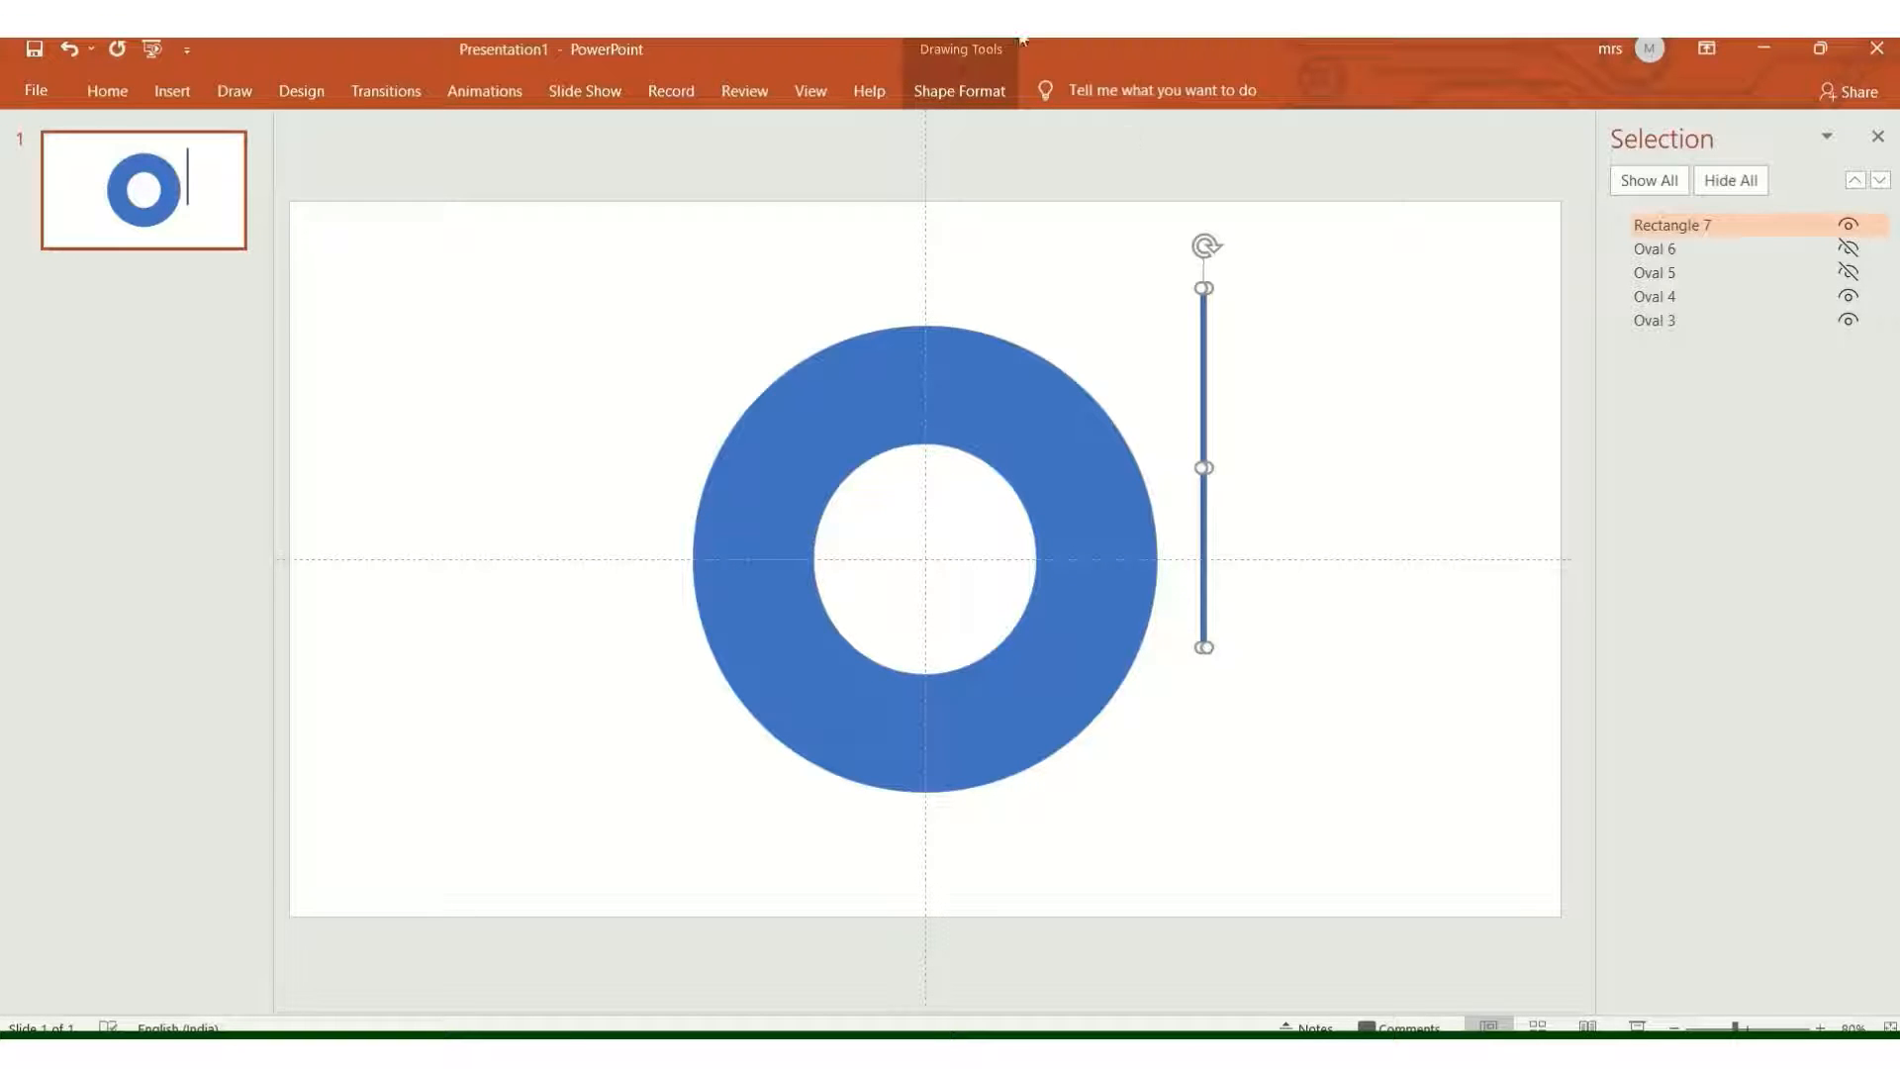
Fill the thin vertical rectangle with black and remove its outline
{"action": "left_click", "coordinate": [983, 103]}
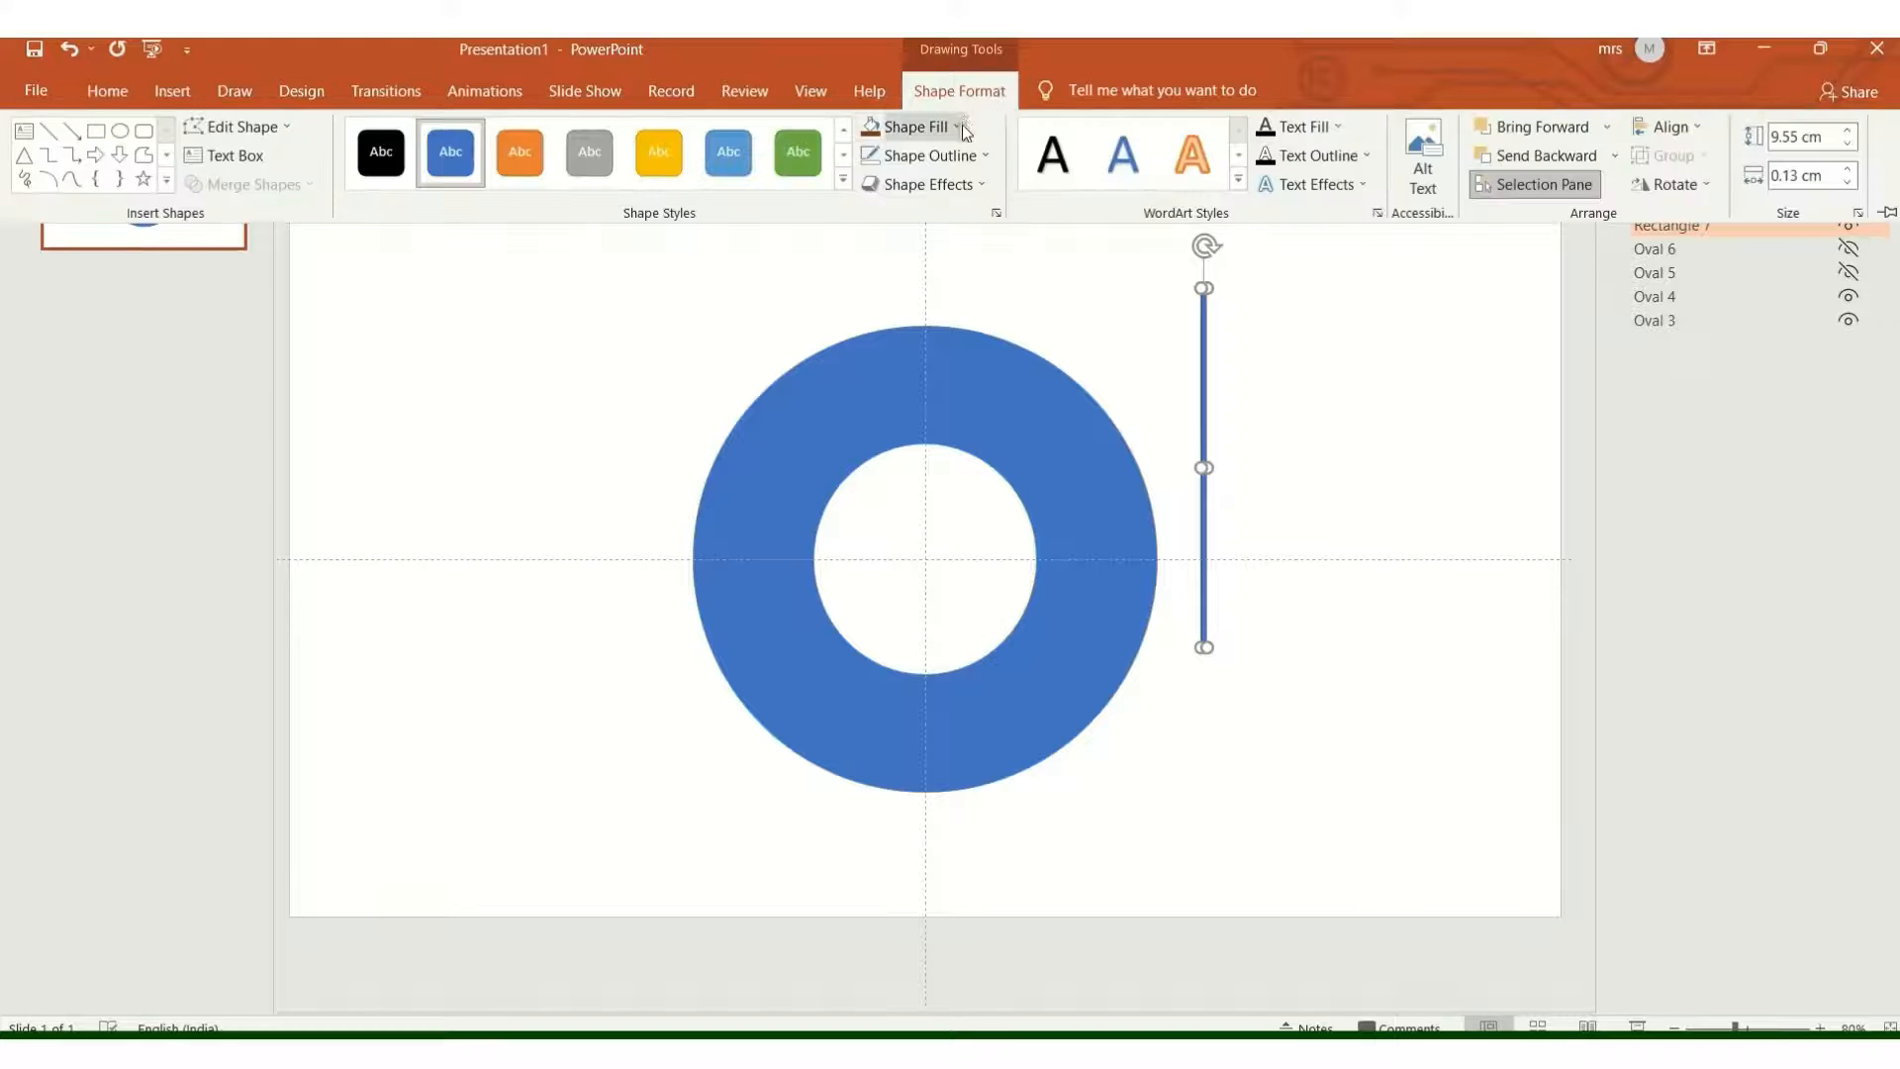
{"action": "left_click", "coordinate": [965, 132]}
{"action": "left_click", "coordinate": [896, 188]}
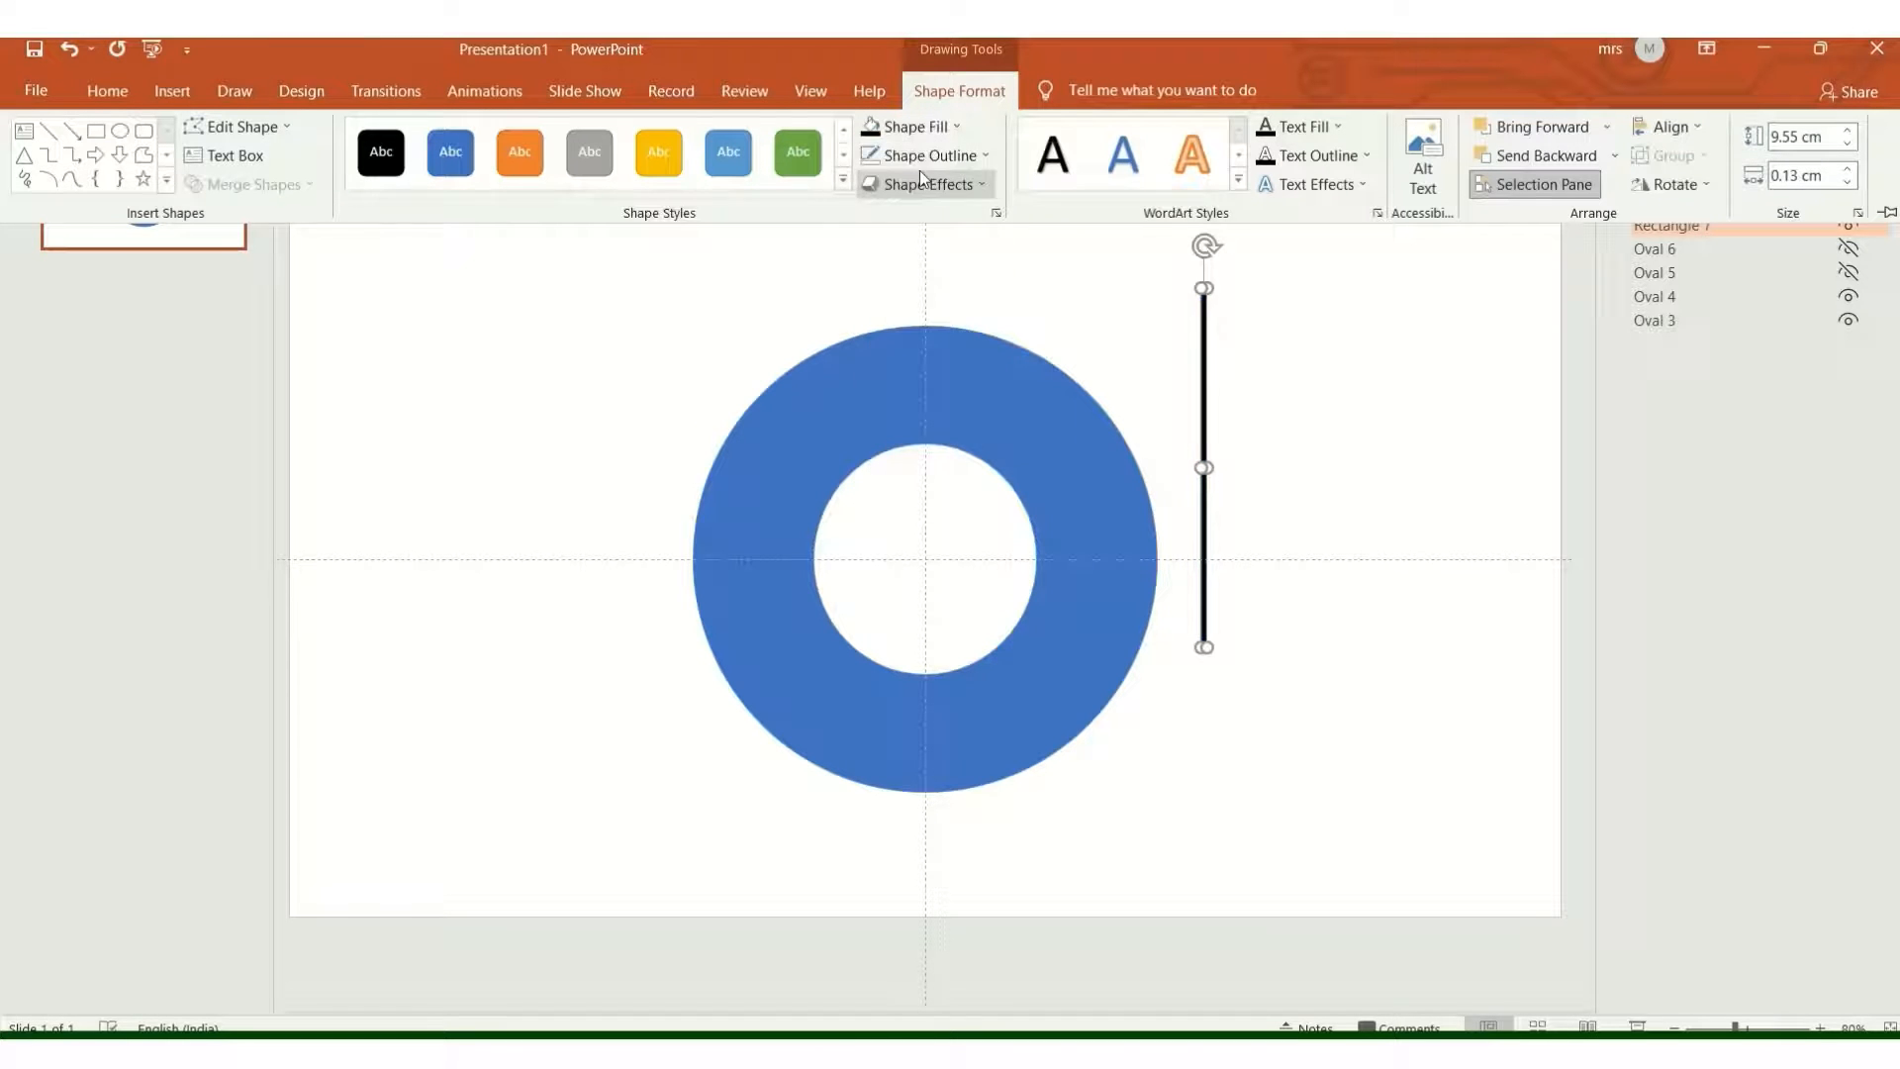
{"action": "left_click", "coordinate": [980, 158]}
{"action": "left_click", "coordinate": [875, 381]}
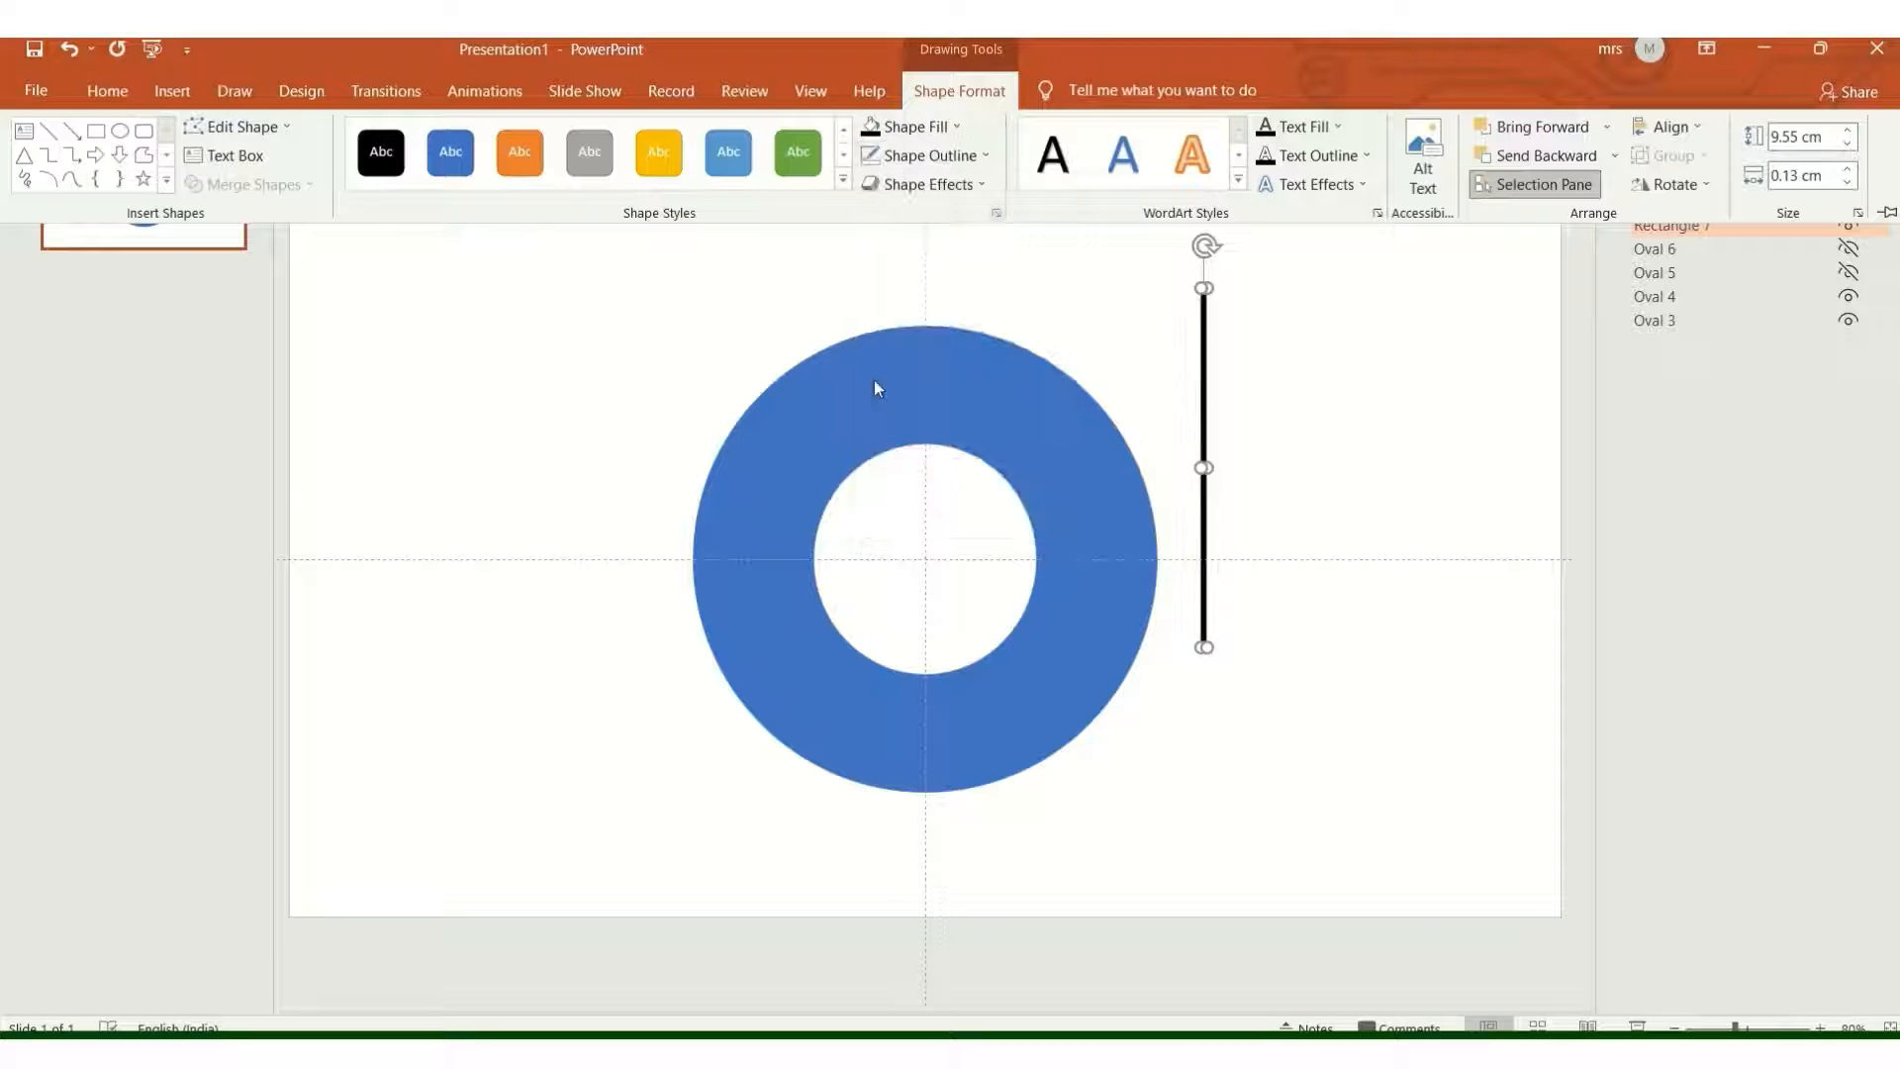
Reduce the thin rectangle's height to 8.69 cm (91% scale) and narrow its width to about 0.05 cm
{"action": "left_click", "coordinate": [1858, 212]}
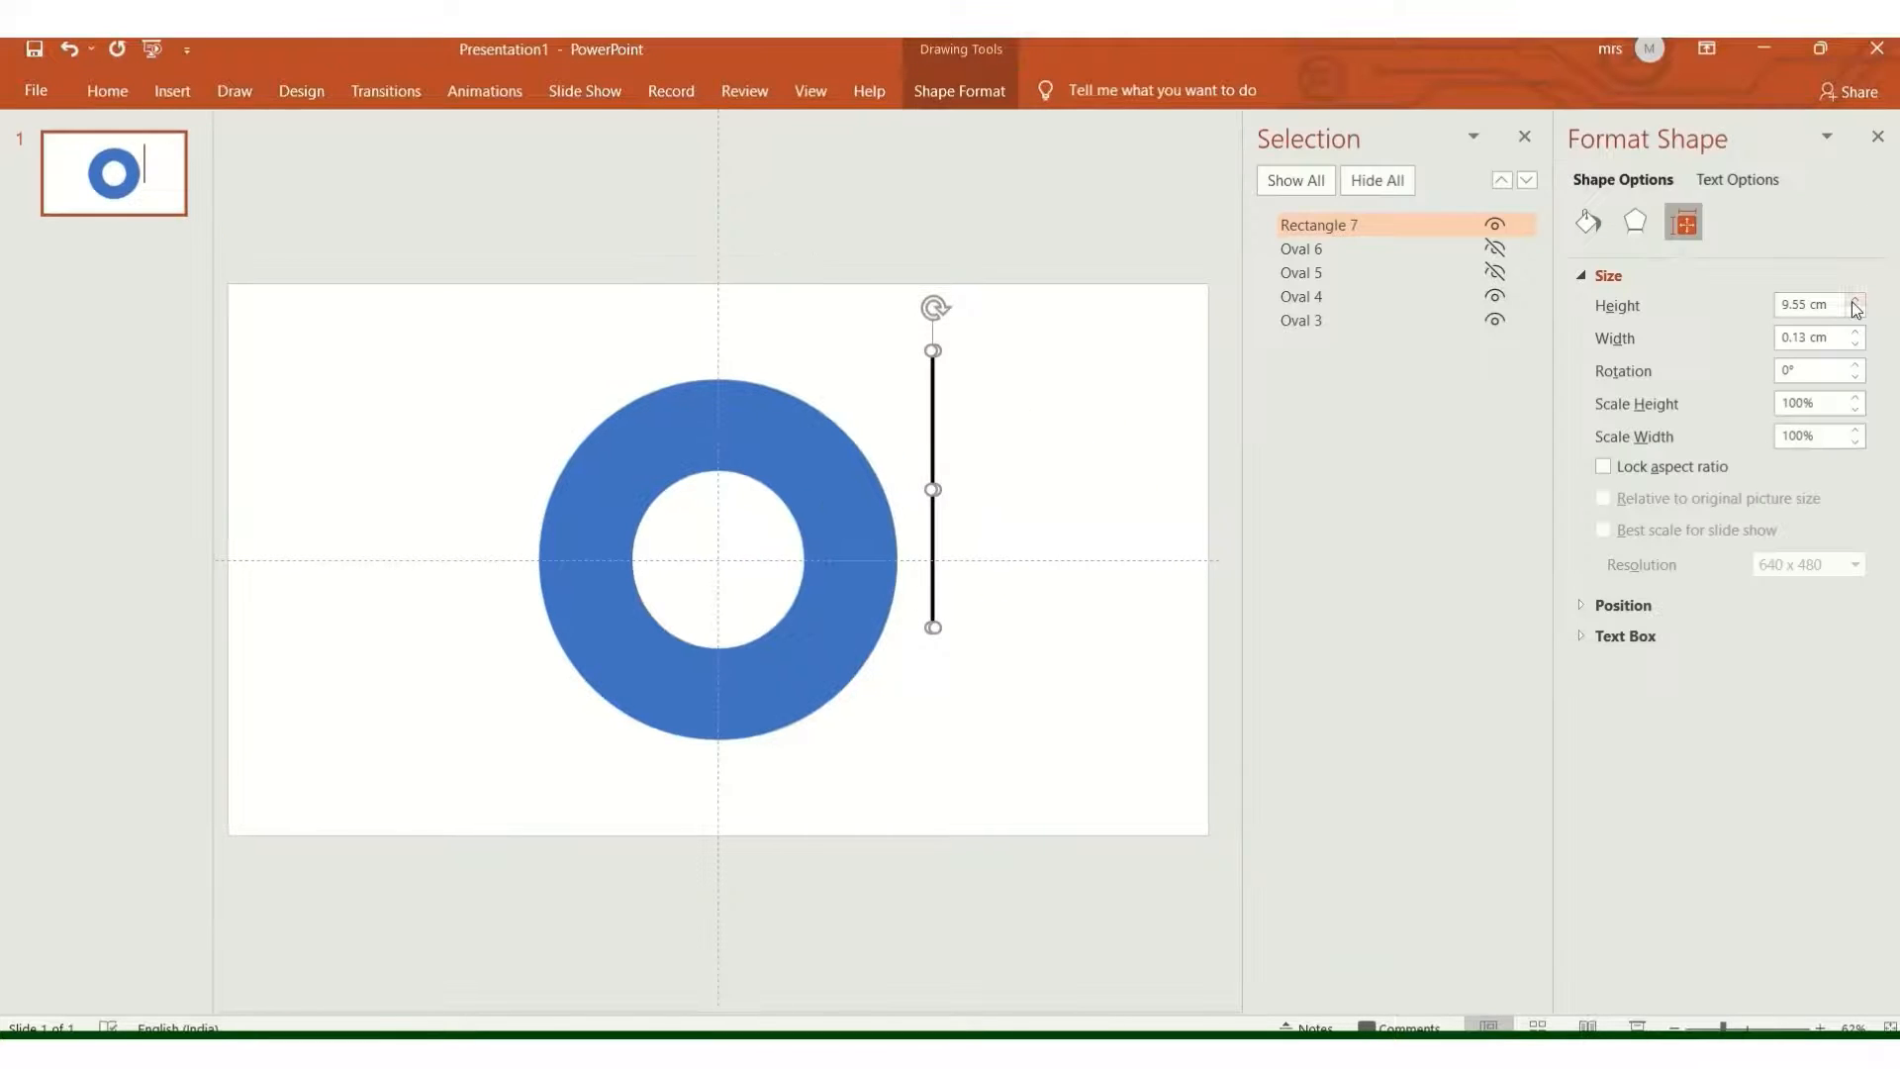
{"action": "left_click", "coordinate": [1855, 409]}
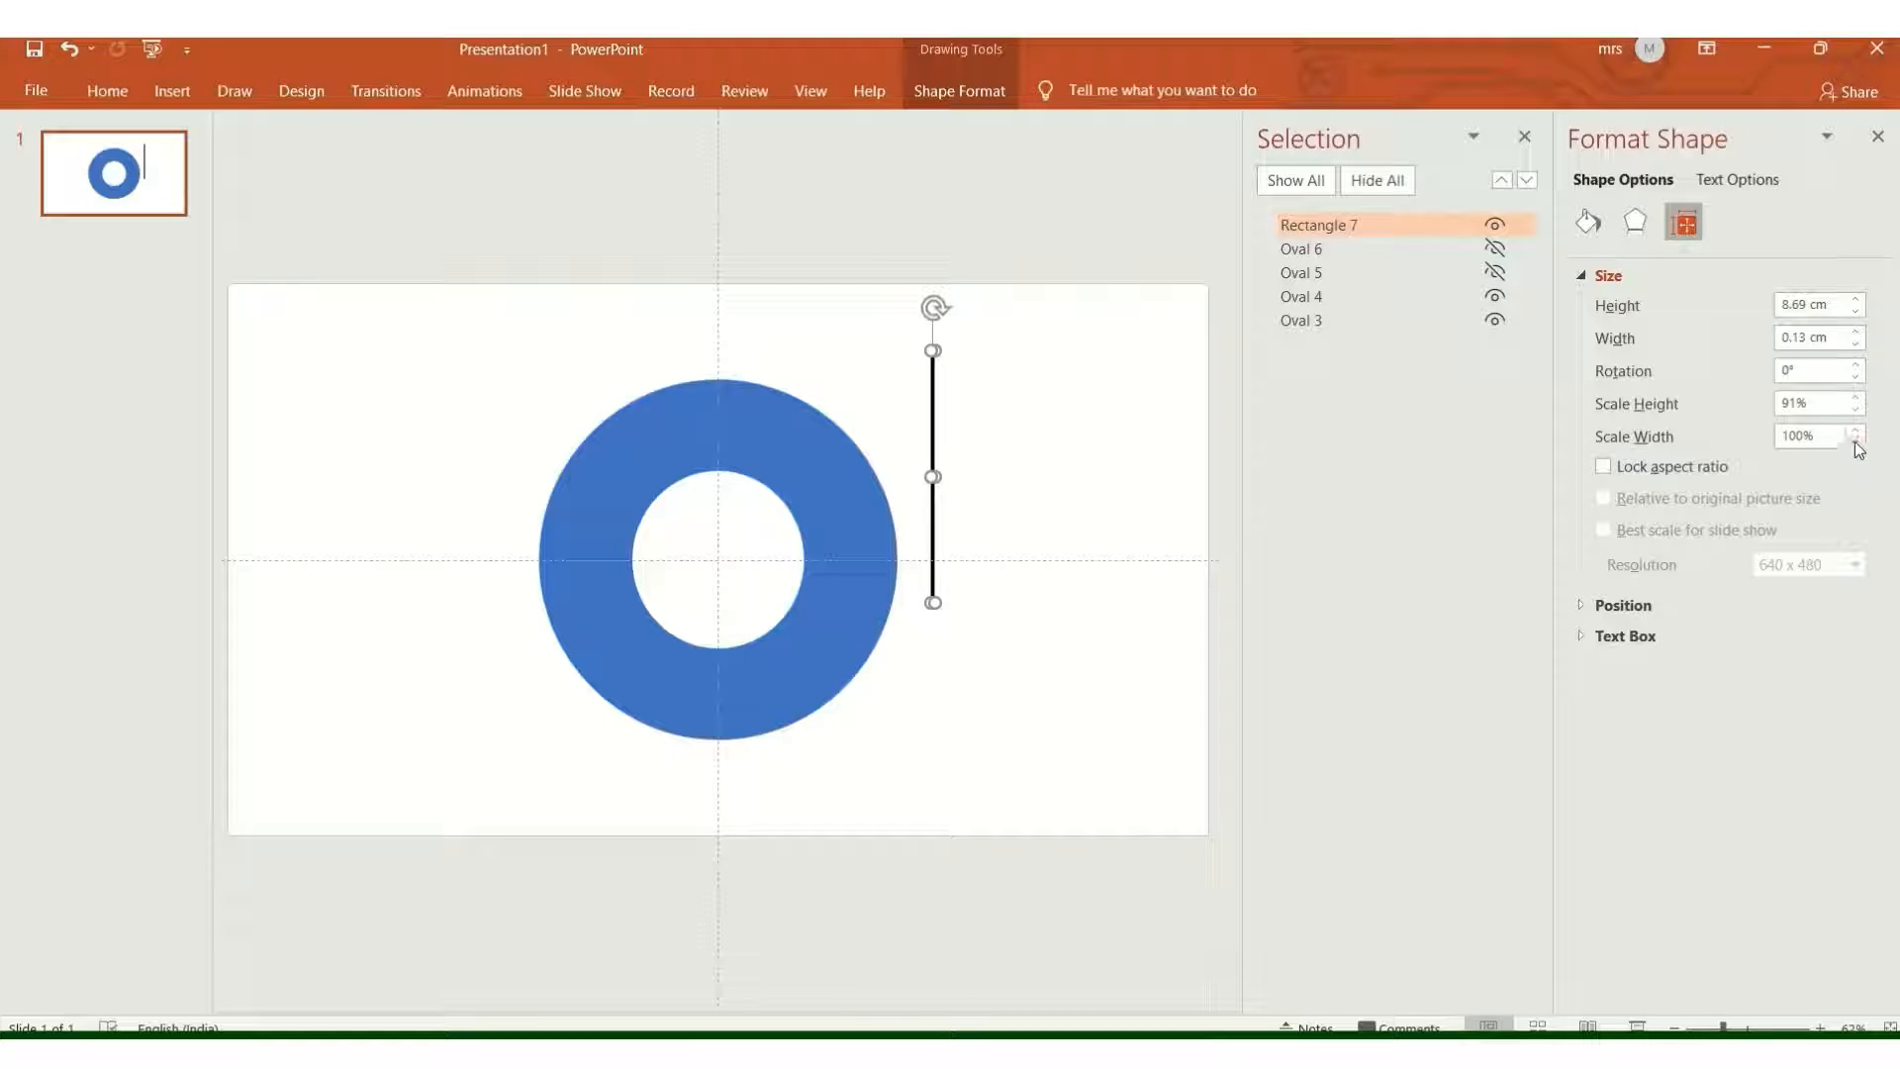
{"action": "left_click", "coordinate": [1856, 444]}
{"action": "left_click", "coordinate": [1857, 444]}
{"action": "left_click", "coordinate": [1857, 444]}
{"action": "left_click", "coordinate": [1857, 445]}
{"action": "left_click", "coordinate": [1857, 445]}
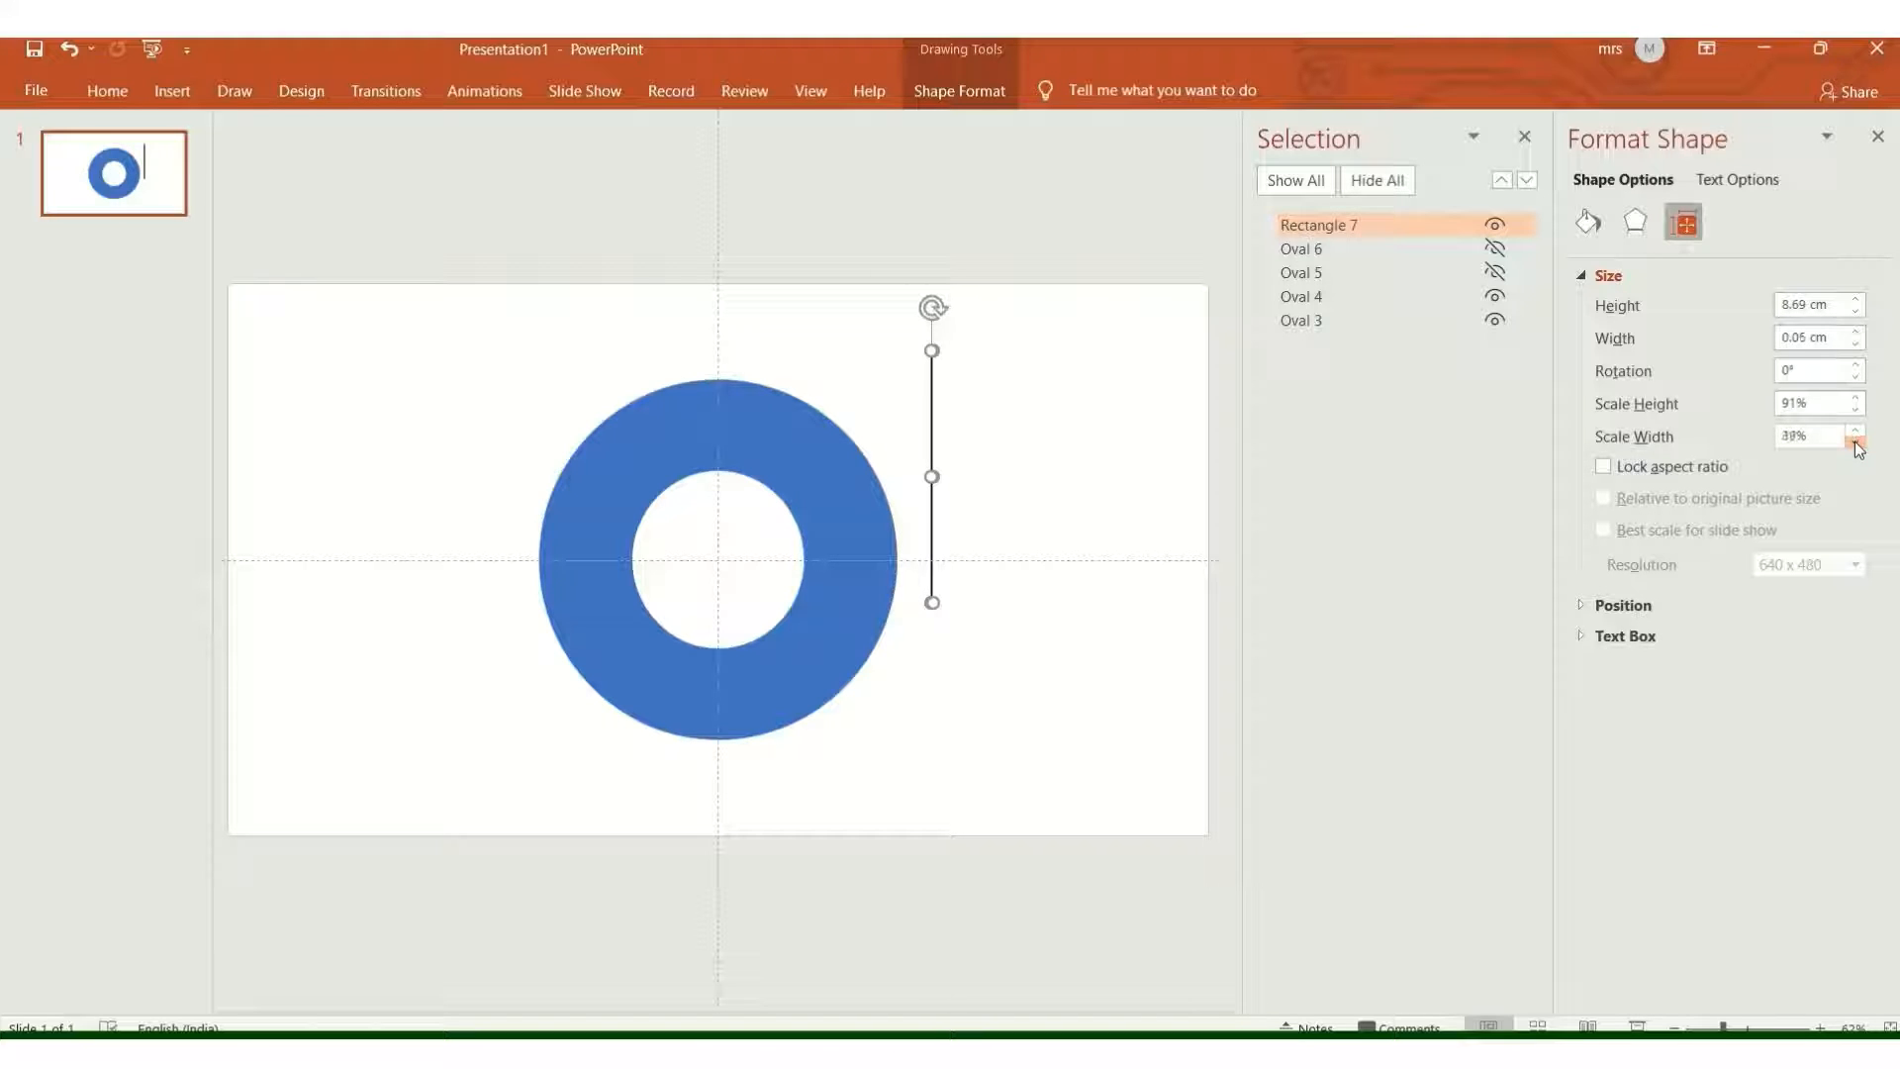
{"action": "left_click", "coordinate": [1857, 444]}
{"action": "left_click", "coordinate": [1857, 444]}
{"action": "left_click", "coordinate": [1871, 142]}
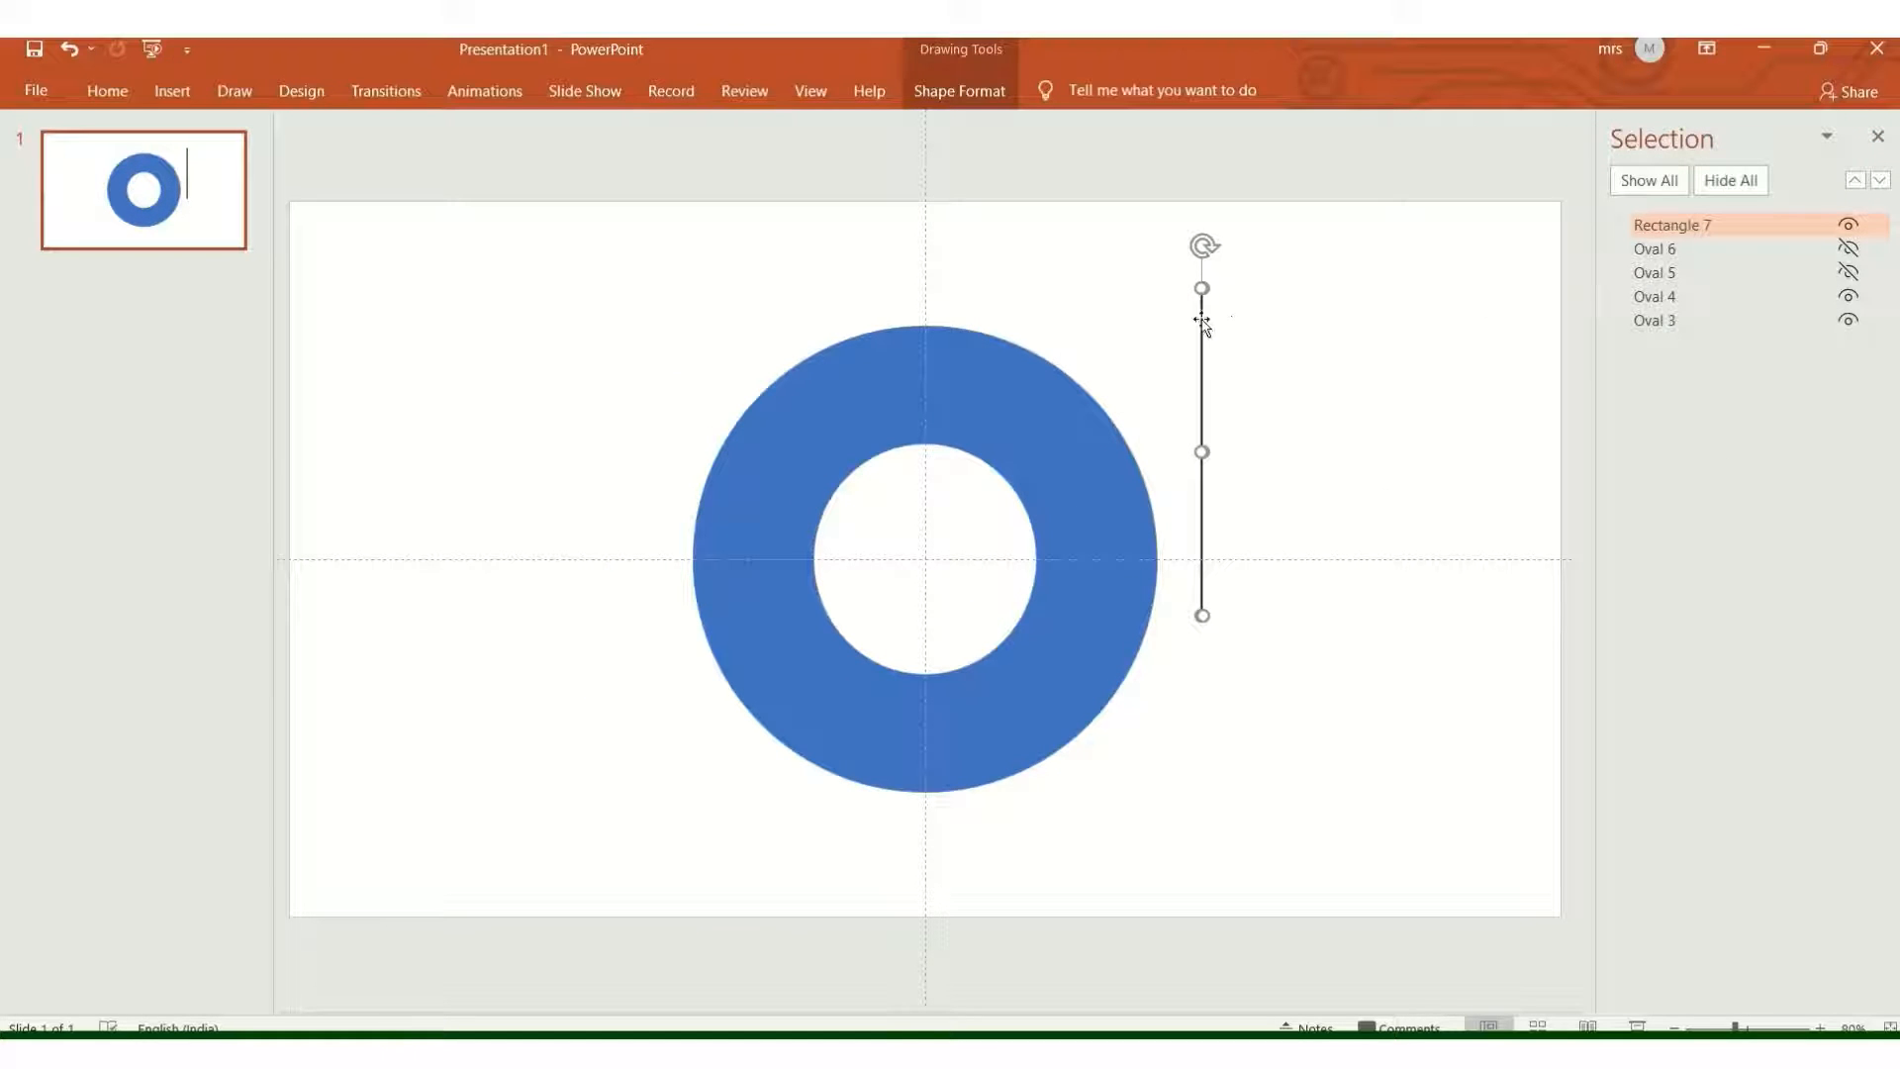
Rotate the thin black line to horizontal and place it so it runs rightward from the top of the white inner circle
{"action": "left_click_drag", "start_coordinate": [1201, 319], "coordinate": [1397, 562]}
{"action": "left_click_drag", "start_coordinate": [1234, 568], "coordinate": [1040, 425]}
{"action": "mouse_move", "coordinate": [1179, 424]}
{"action": "left_mouse_down"}
{"action": "mouse_move", "coordinate": [1304, 449]}
{"action": "mouse_move", "coordinate": [1186, 443]}
{"action": "left_mouse_up"}
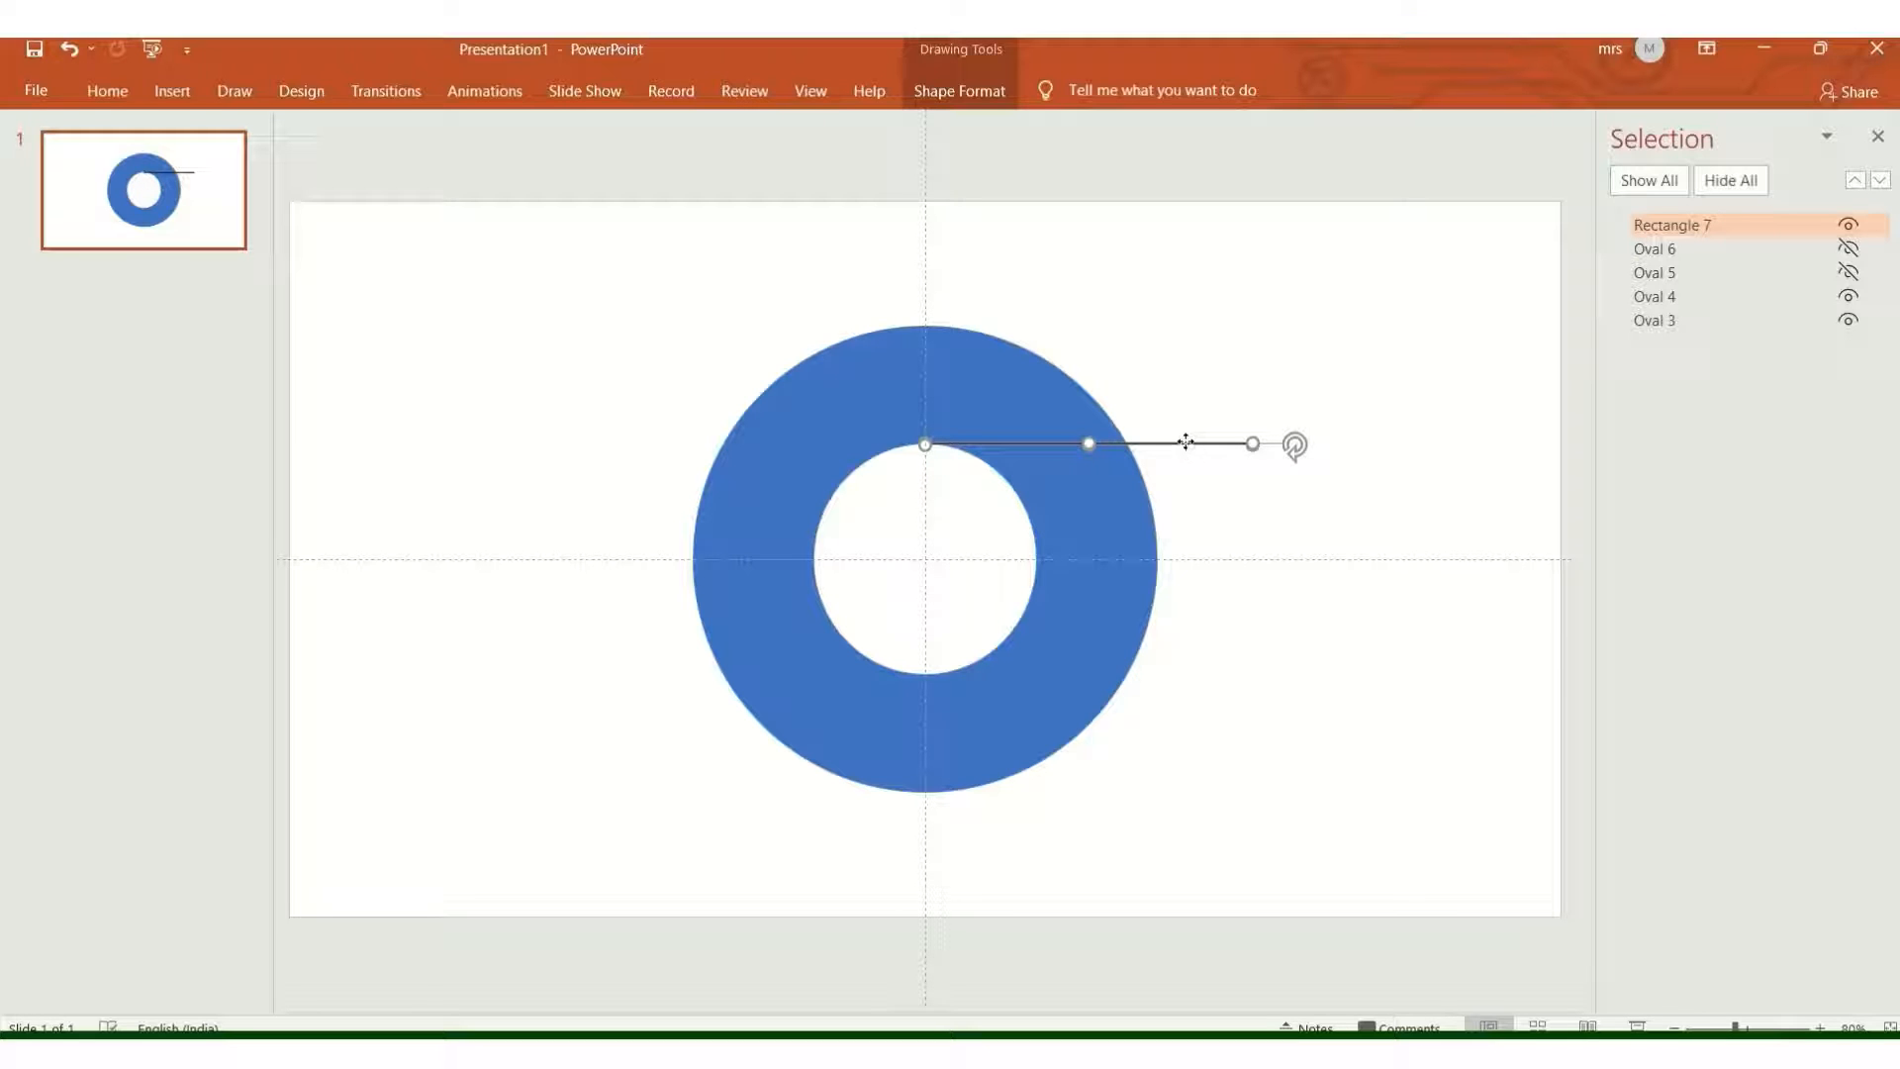
{"action": "left_click_drag", "start_coordinate": [1186, 442], "coordinate": [1187, 441]}
Duplicate the line, rotate the copy diagonally and place it from the inner circle's lower-right edge down past the ring's bottom
{"action": "key", "text": "ctrl+d"}
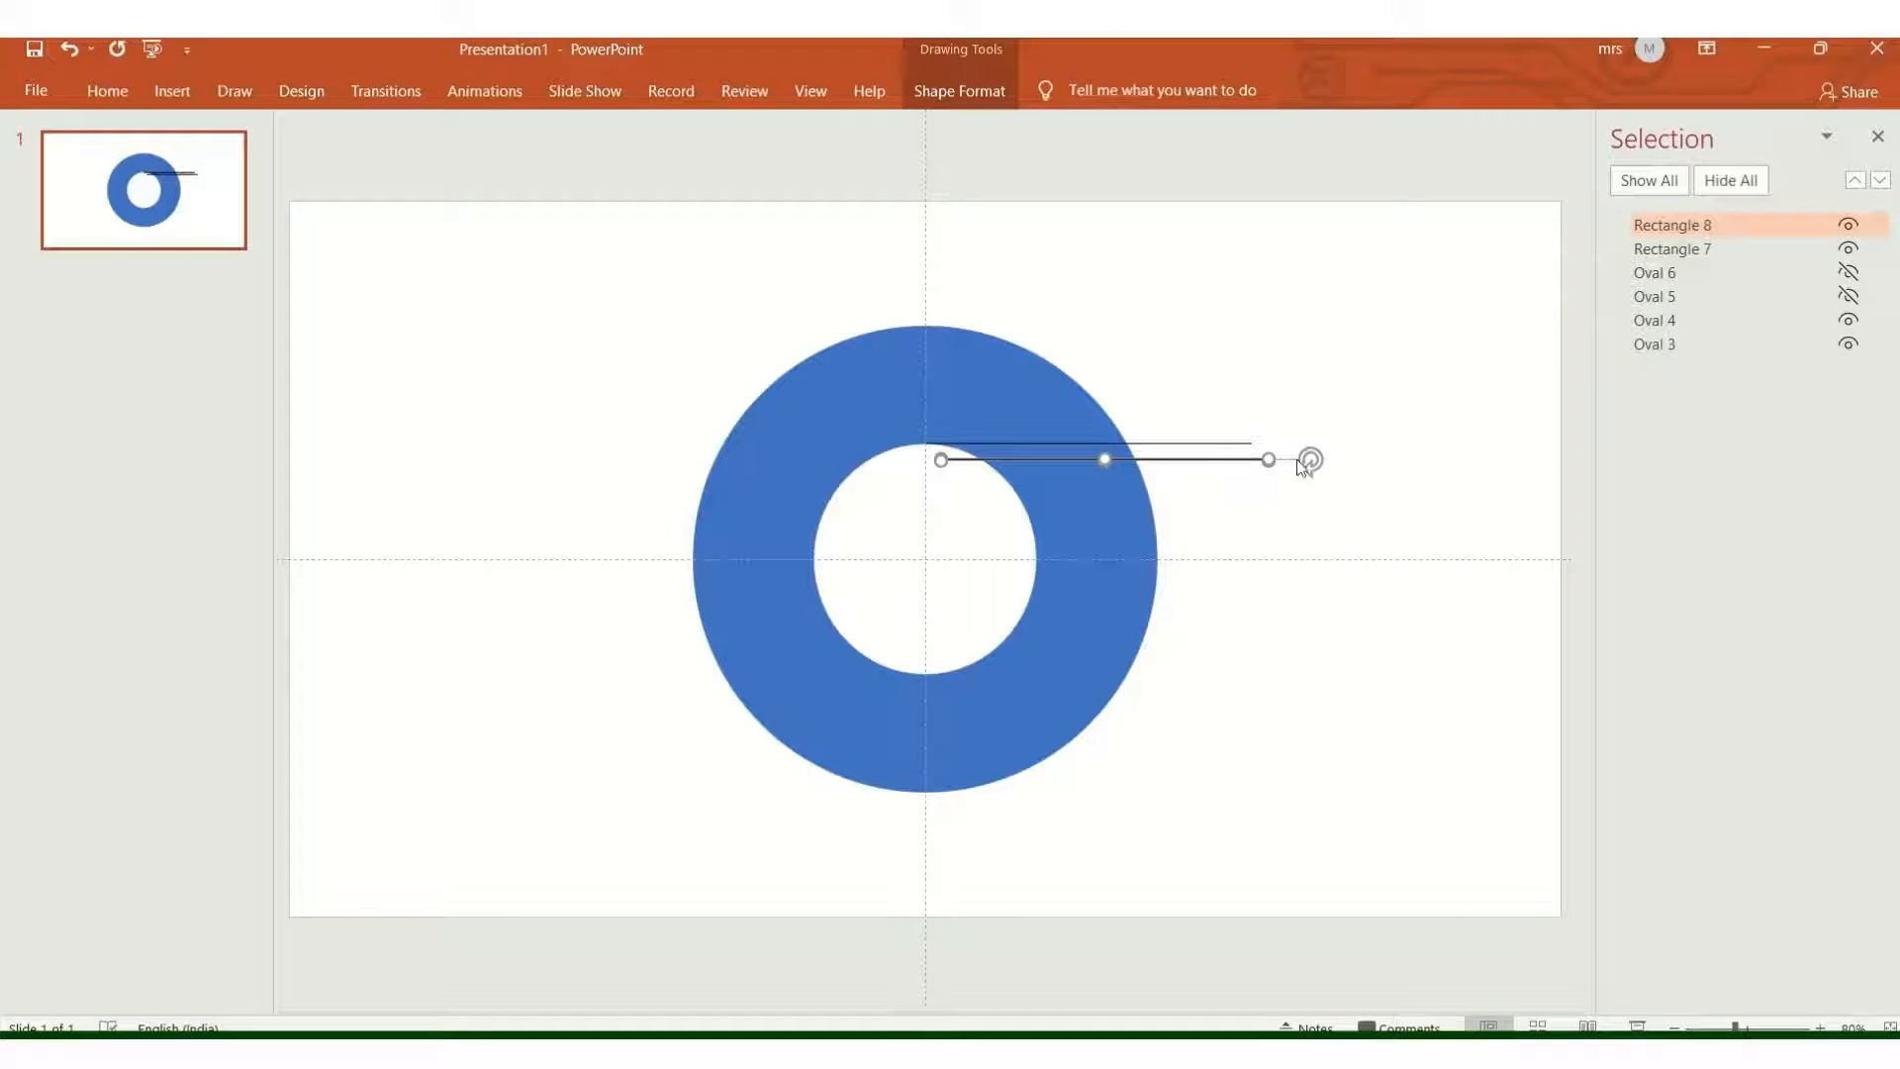
{"action": "left_click_drag", "start_coordinate": [1233, 461], "coordinate": [1009, 469]}
{"action": "mouse_move", "coordinate": [921, 594]}
{"action": "left_mouse_down"}
{"action": "mouse_move", "coordinate": [895, 687]}
{"action": "mouse_move", "coordinate": [921, 586]}
{"action": "left_mouse_up"}
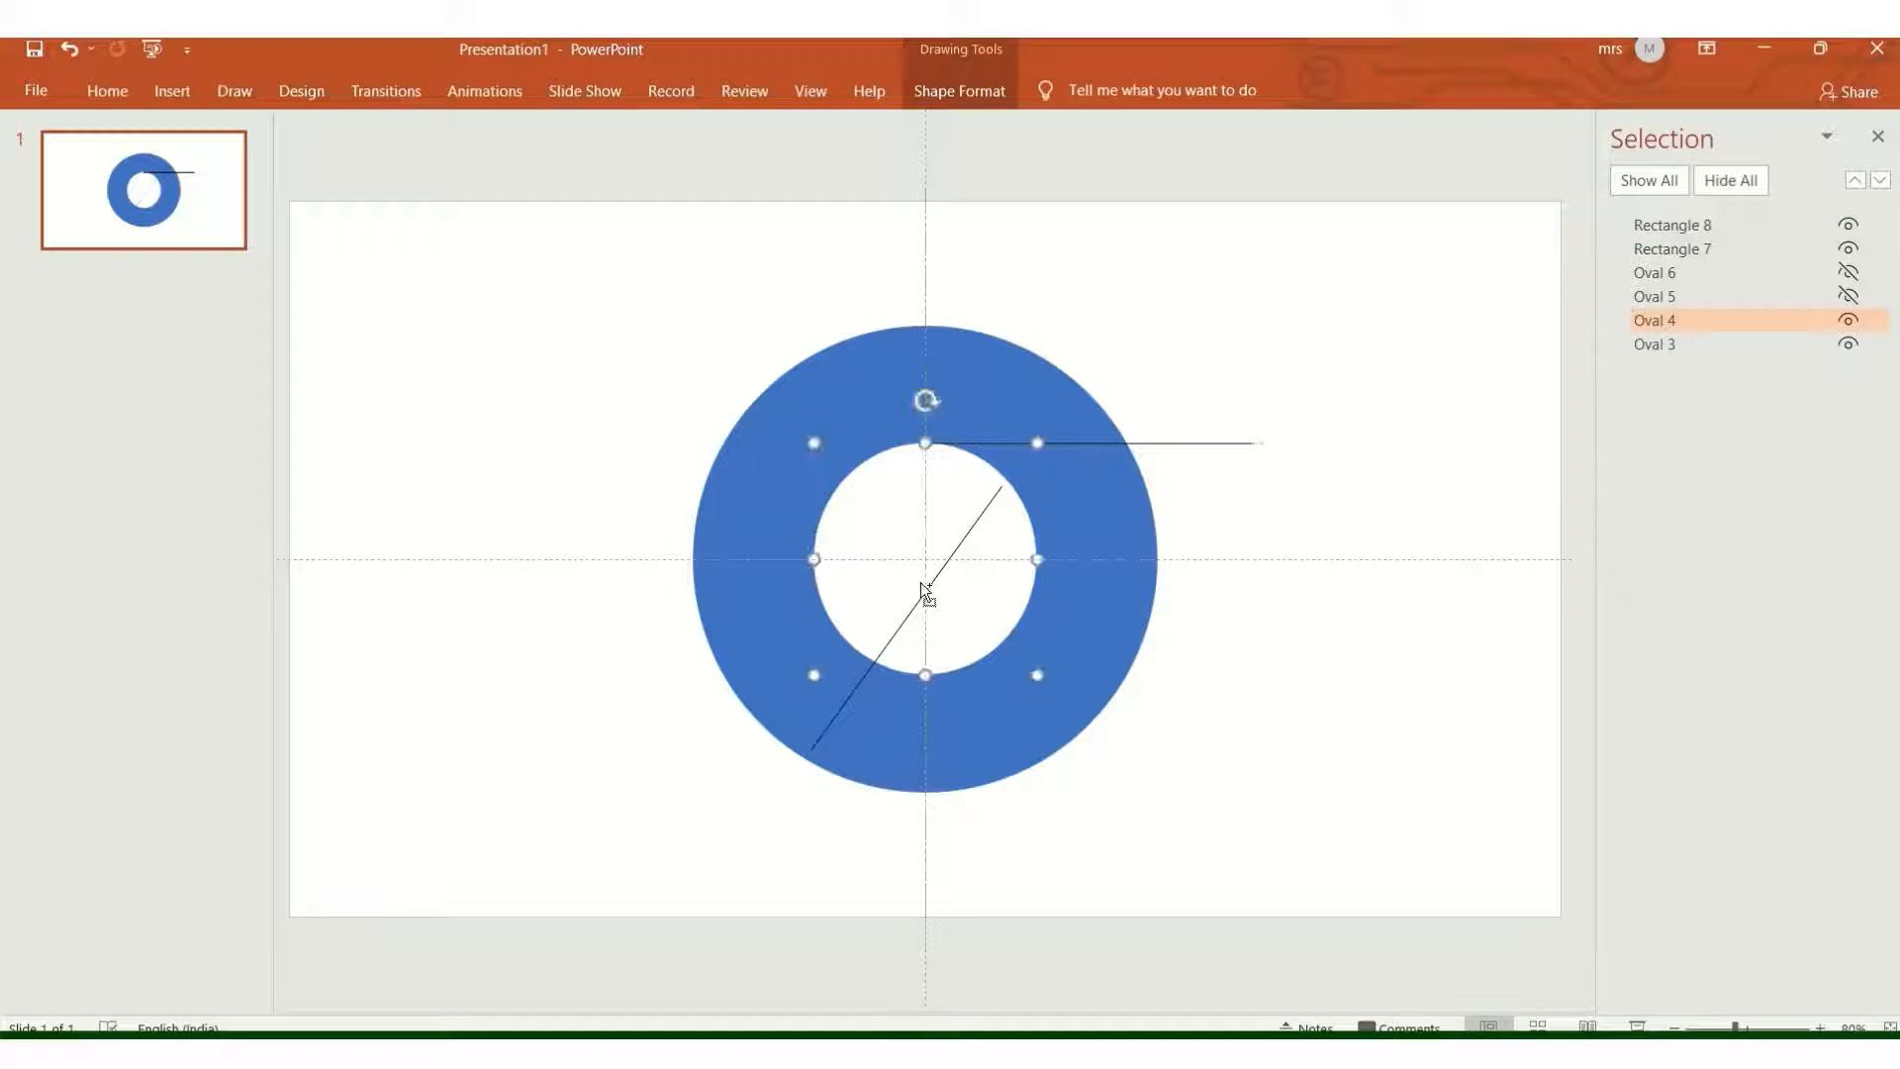
{"action": "key", "text": "ctrl+z"}
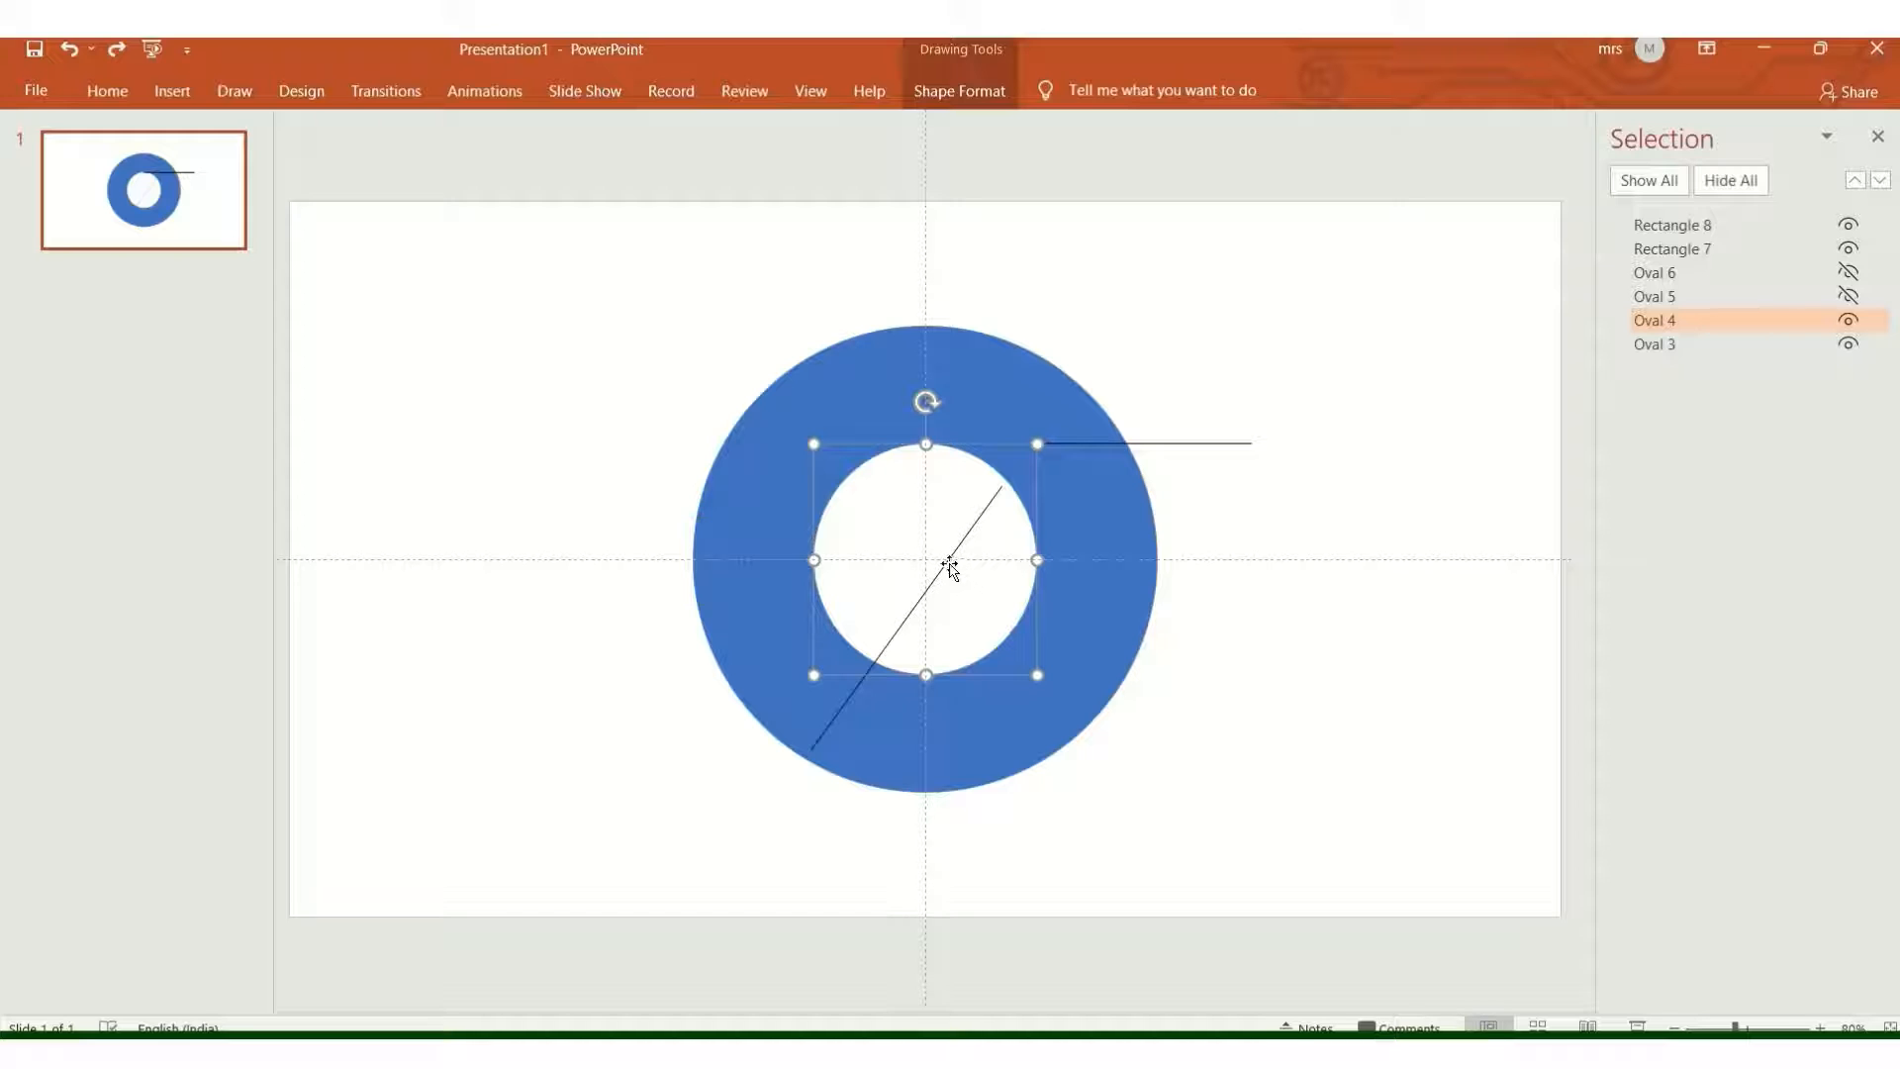
{"action": "left_click_drag", "start_coordinate": [947, 562], "coordinate": [946, 719]}
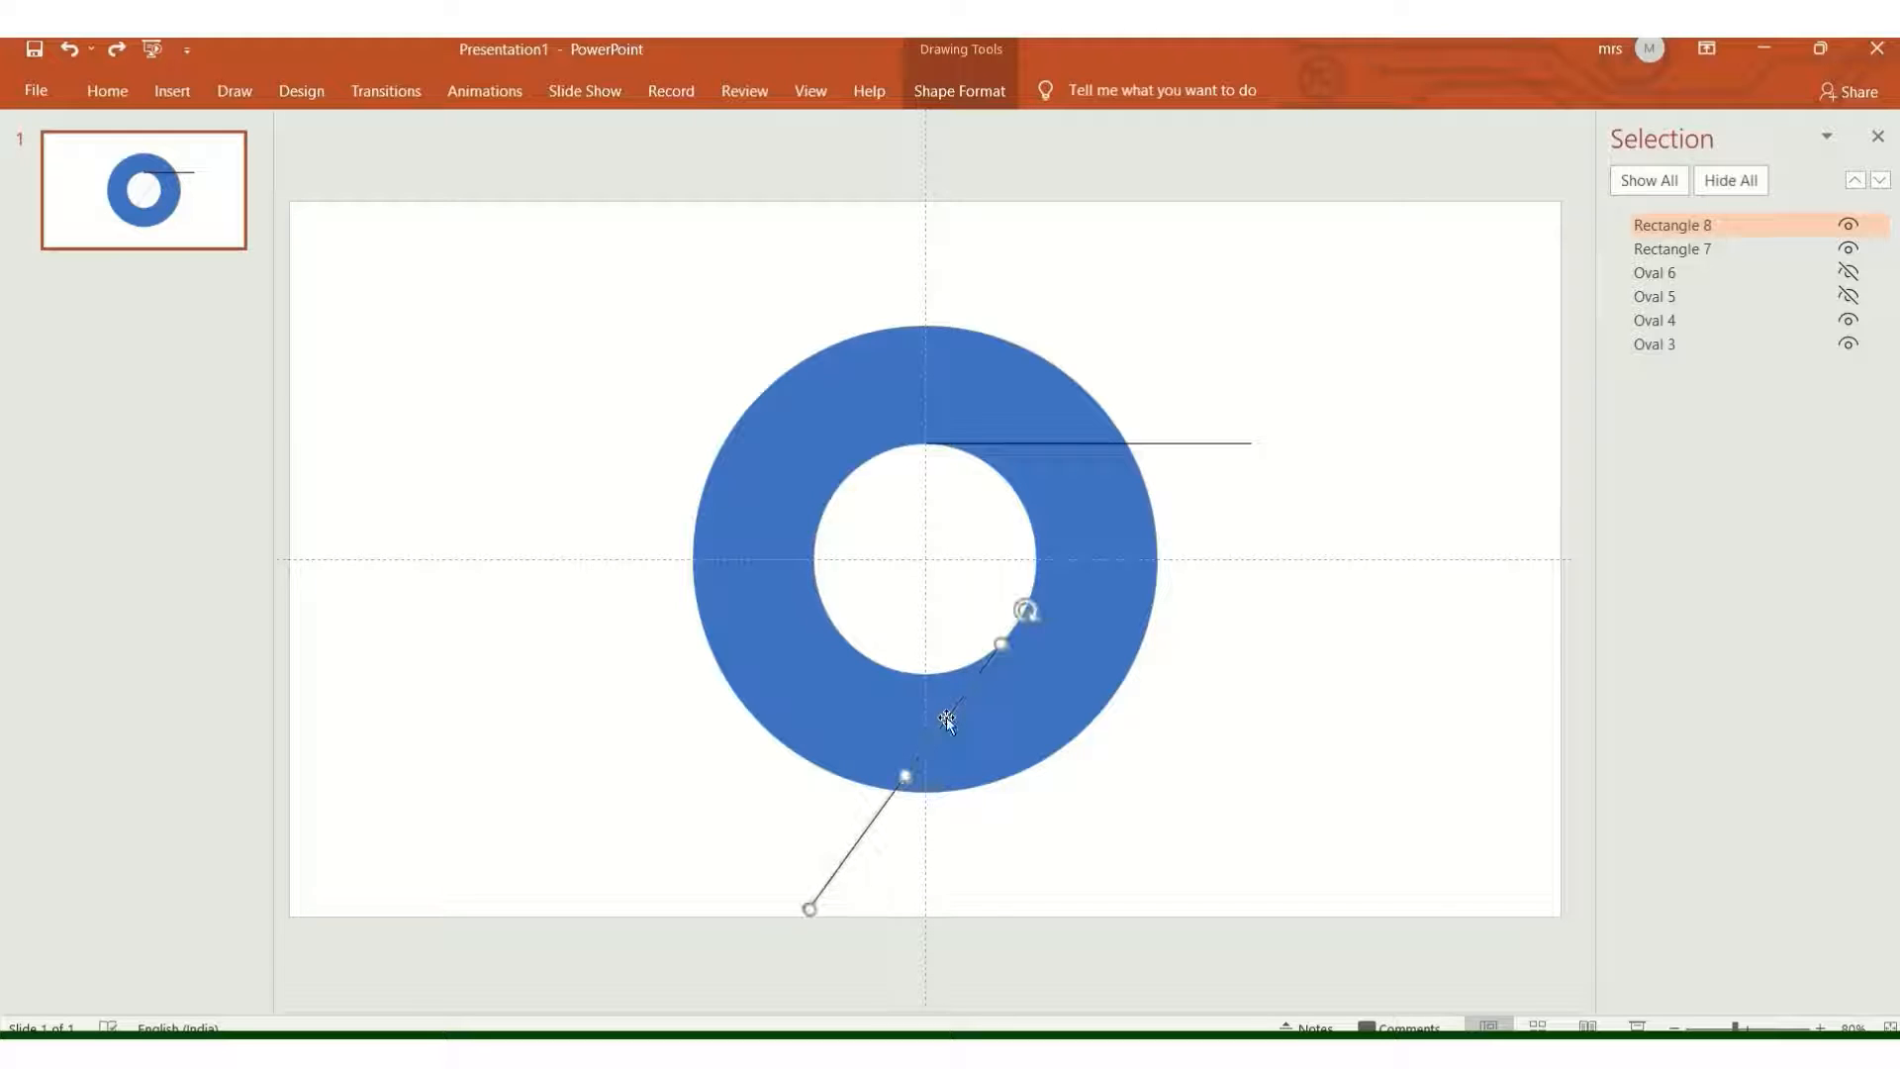
Duplicate the diagonal line, rotate the copy and place it from the inner circle's lower-left edge out past the ring's upper left
{"action": "key", "text": "ctrl+d"}
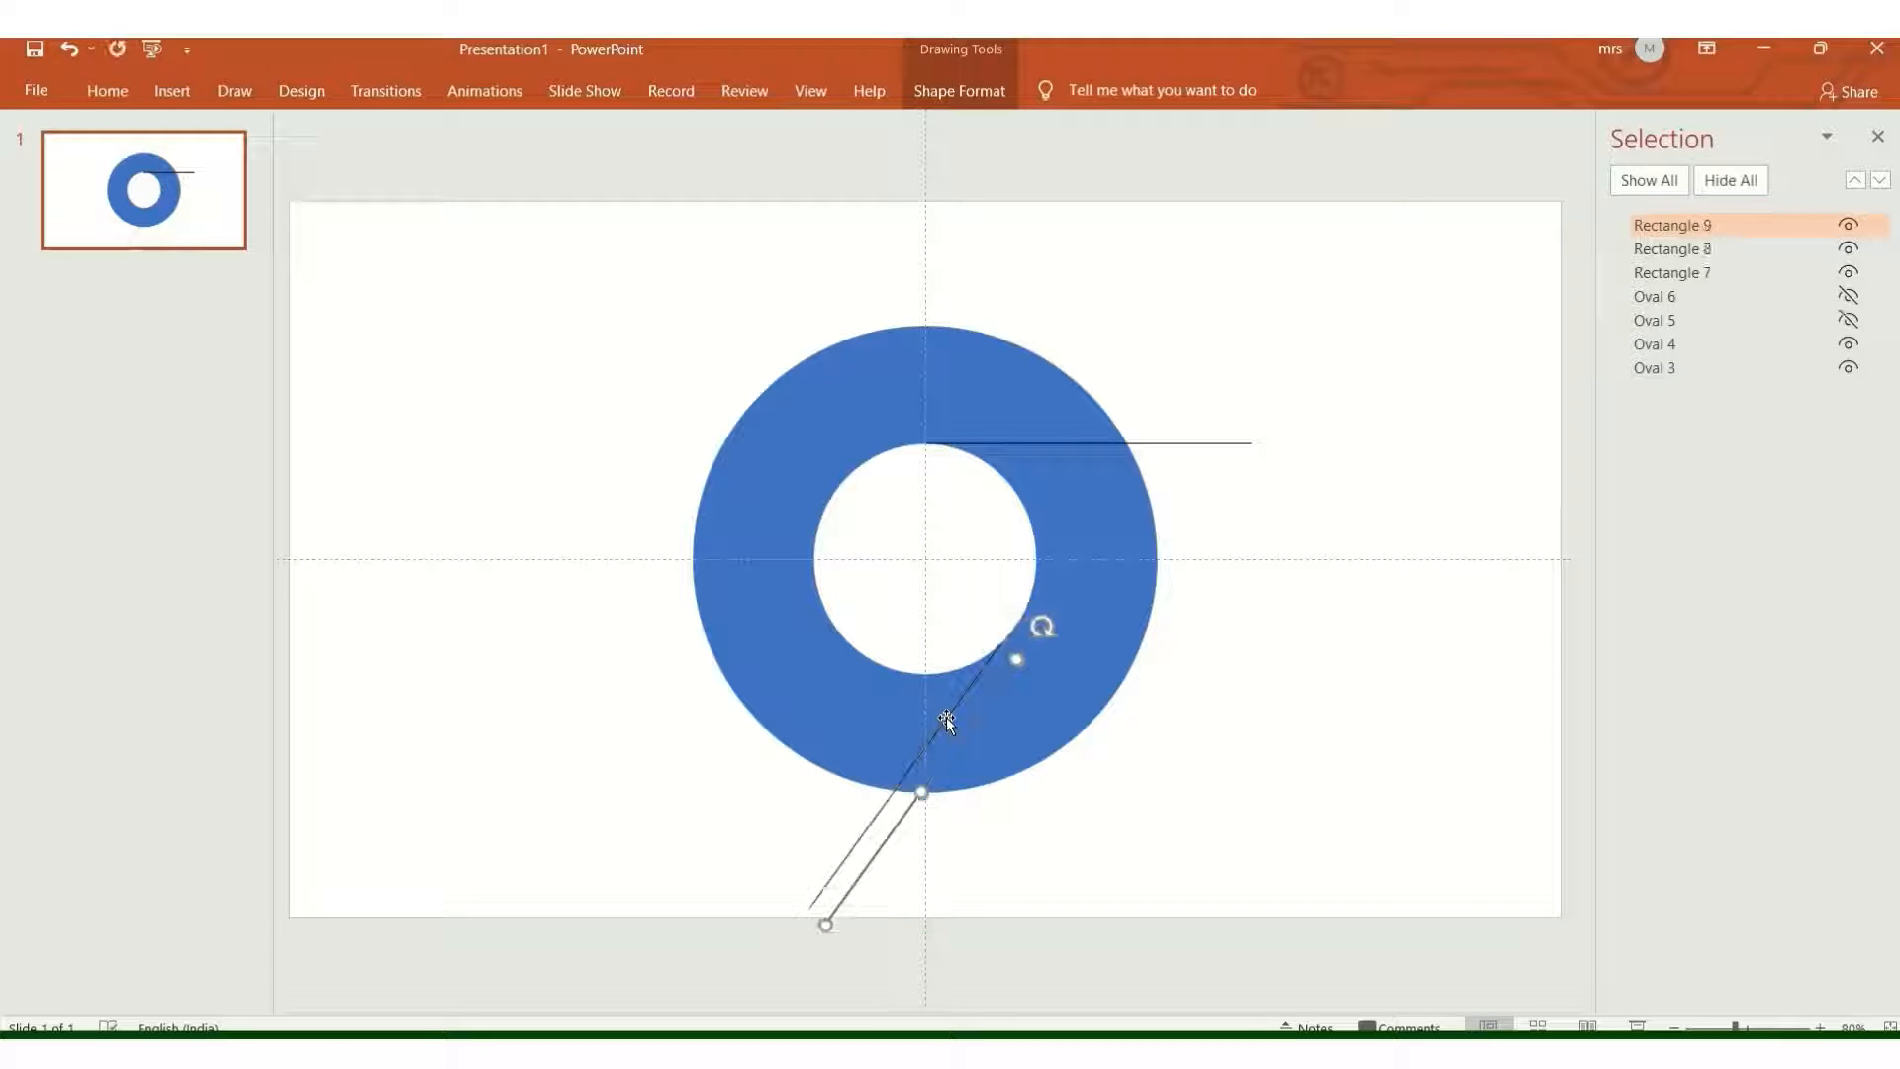
{"action": "left_click_drag", "start_coordinate": [978, 722], "coordinate": [713, 490]}
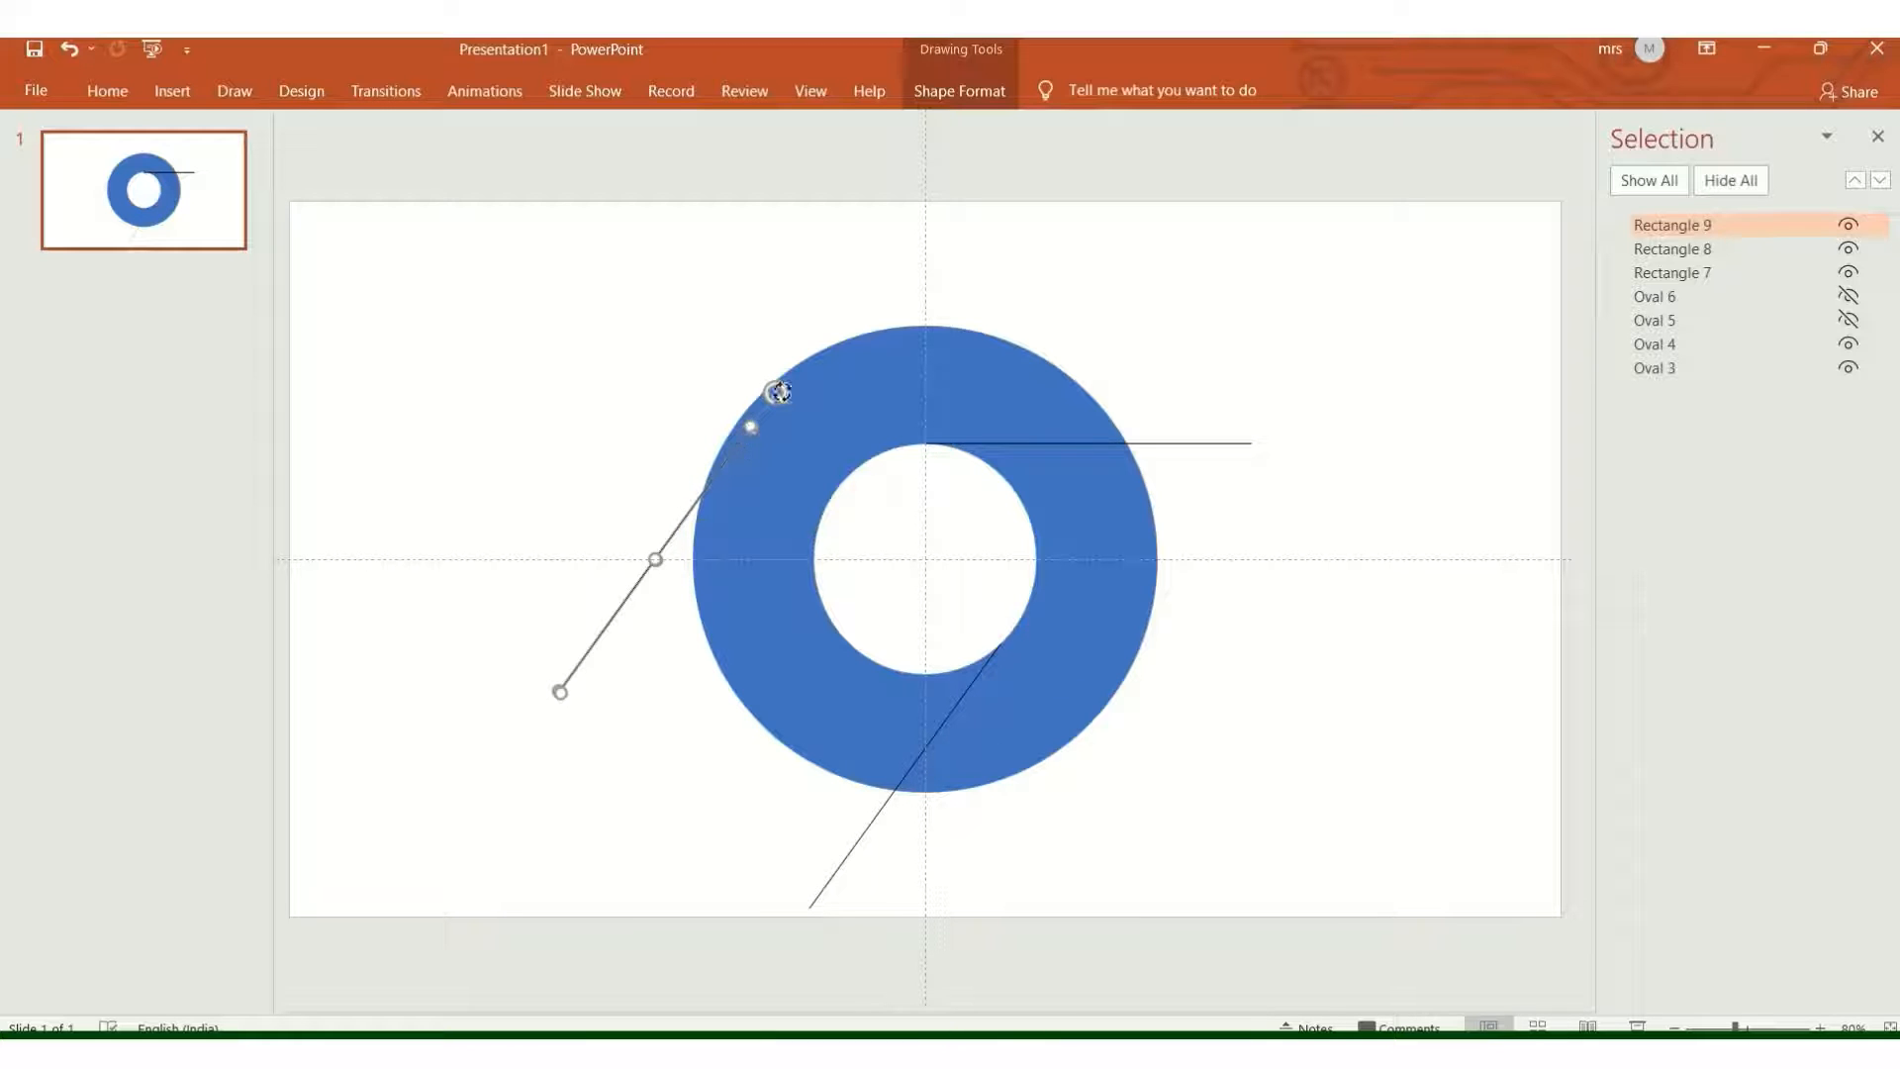
{"action": "left_click_drag", "start_coordinate": [778, 392], "coordinate": [563, 378]}
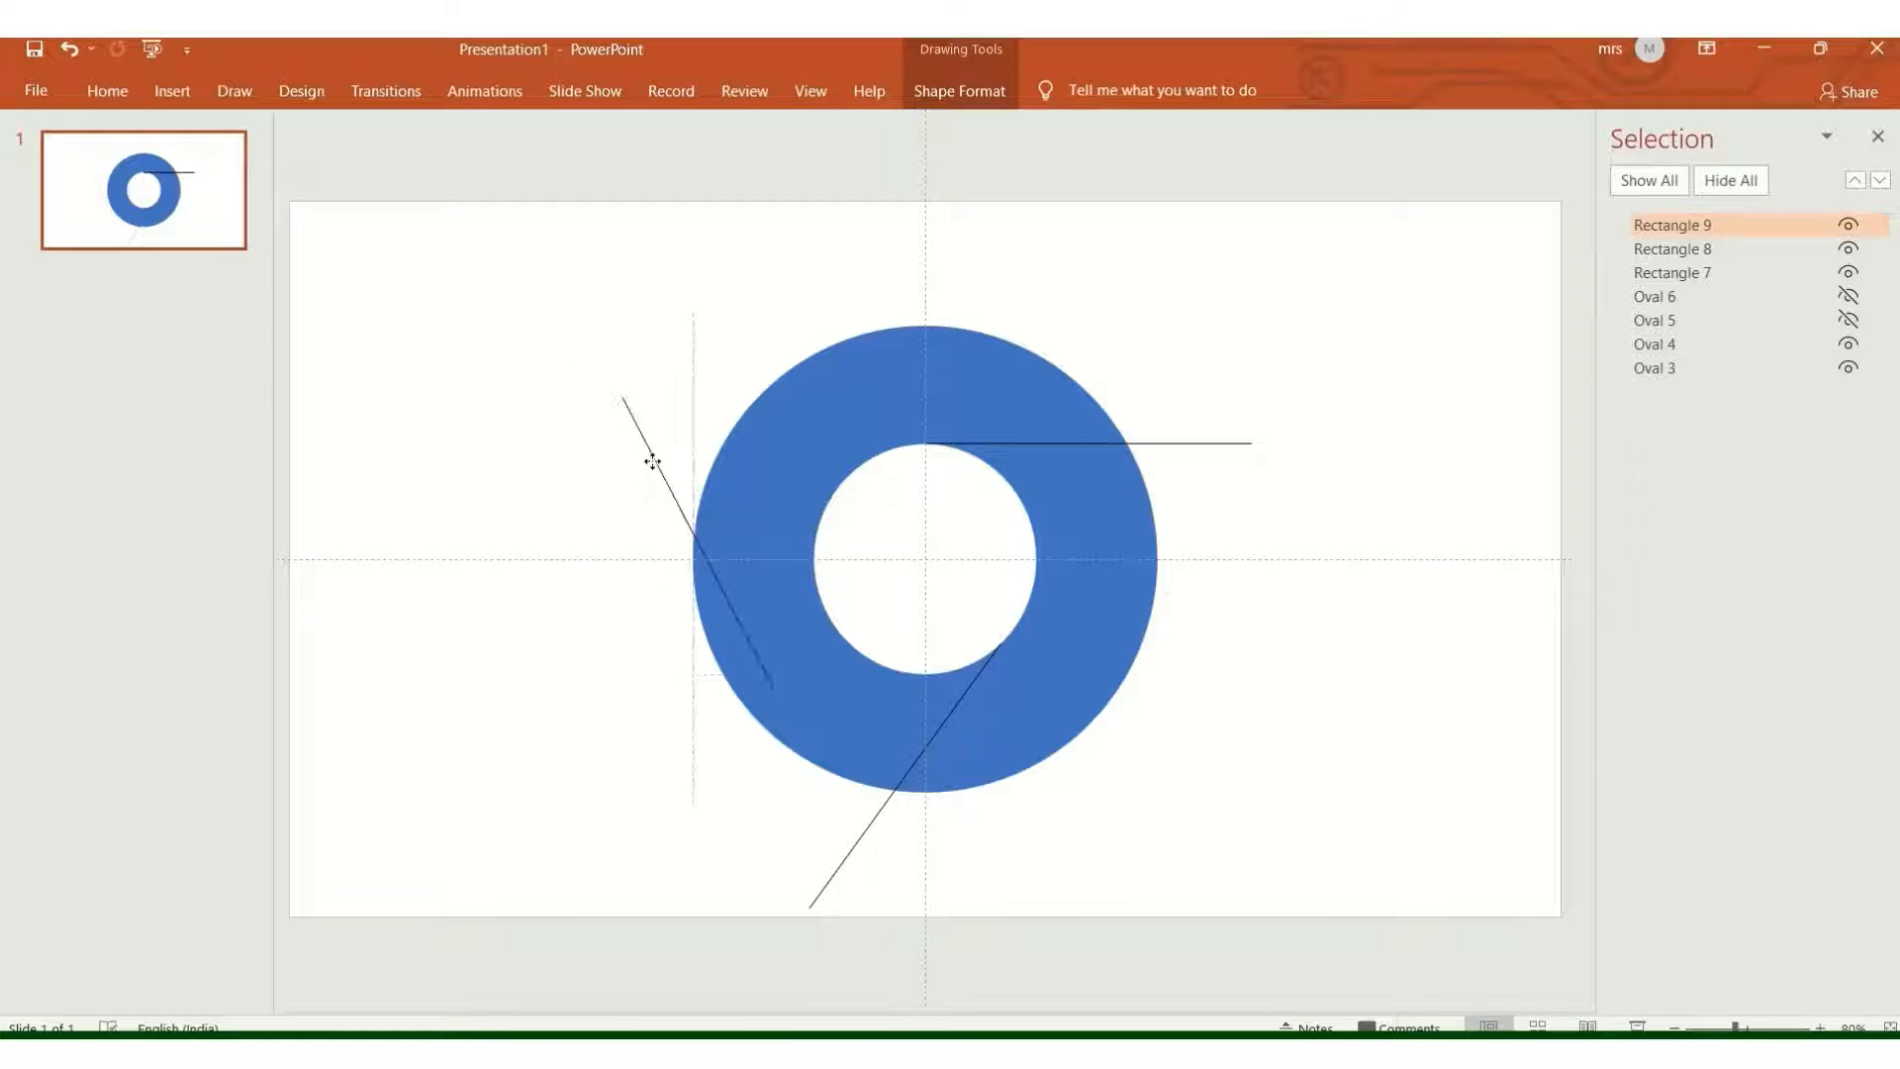
{"action": "mouse_move", "coordinate": [652, 461]}
{"action": "left_mouse_down"}
{"action": "mouse_move", "coordinate": [706, 442]}
{"action": "mouse_move", "coordinate": [714, 417]}
{"action": "left_mouse_up"}
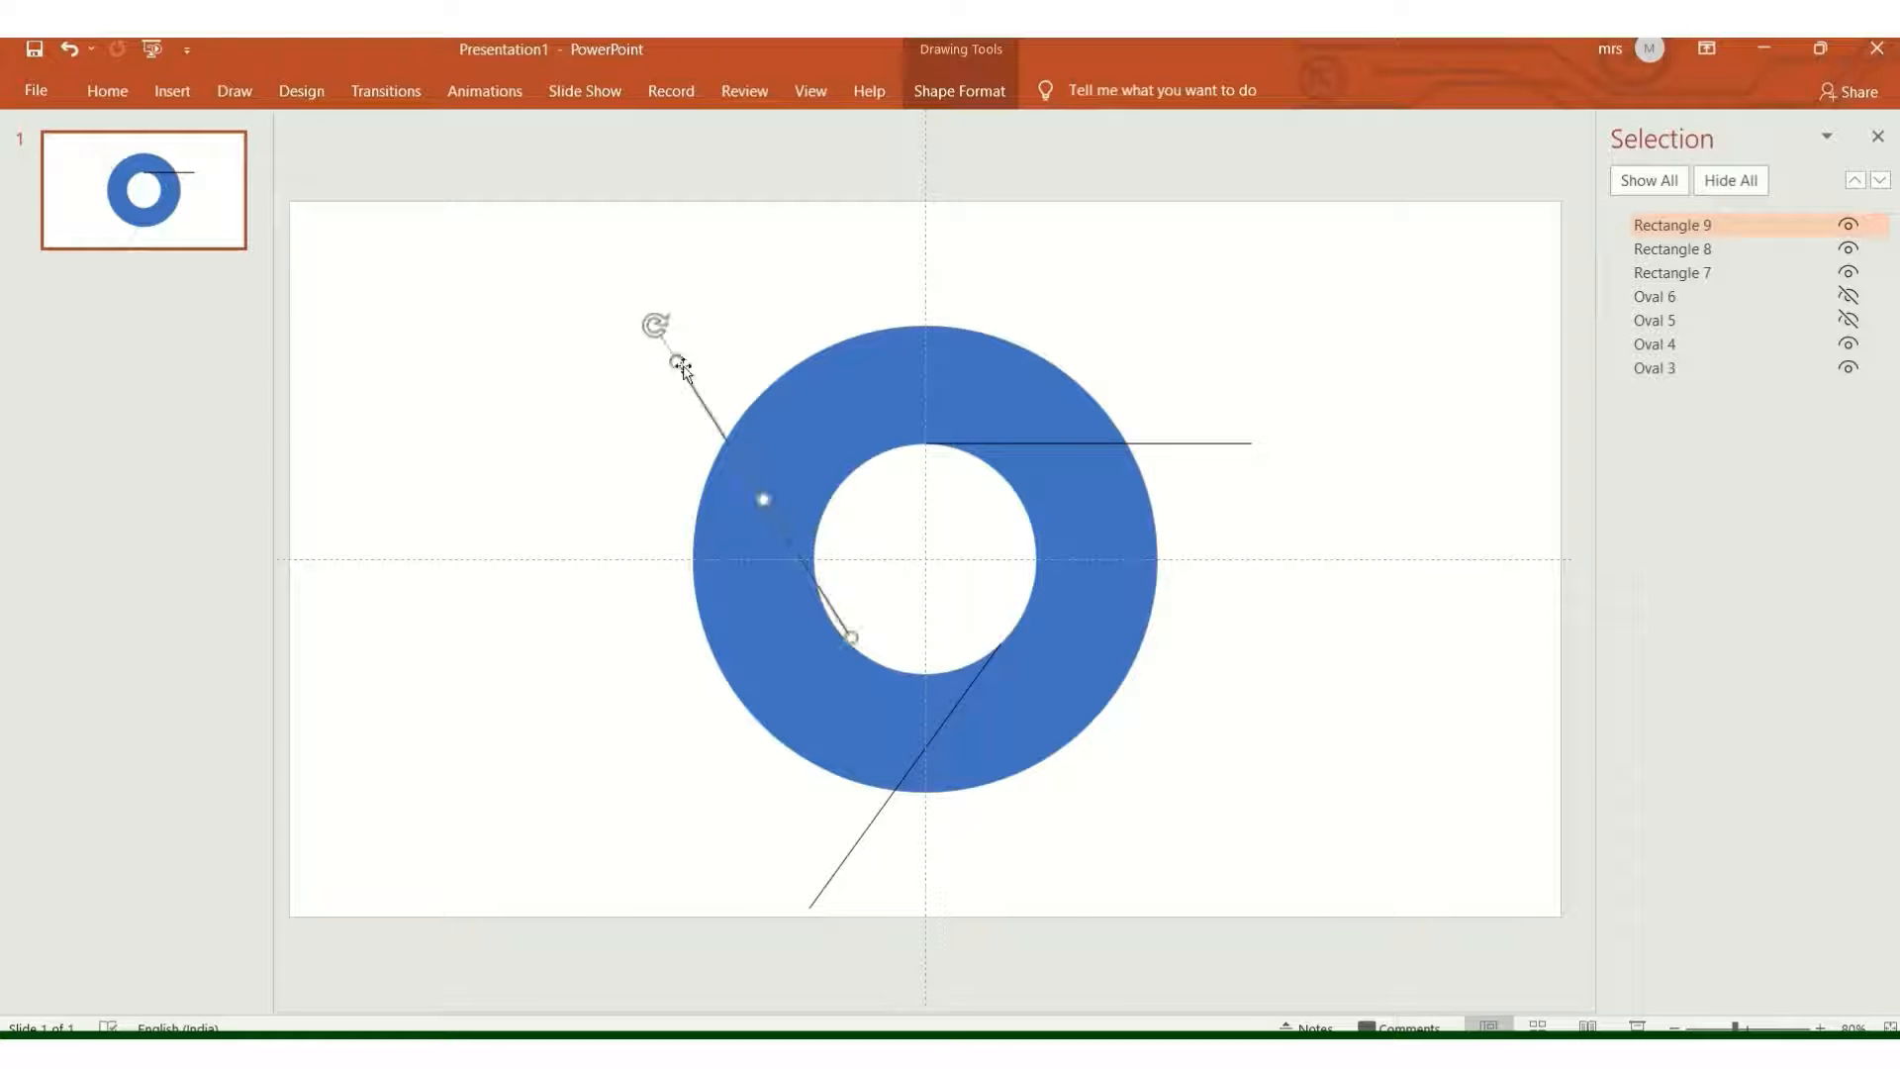
{"action": "mouse_move", "coordinate": [690, 396]}
{"action": "left_mouse_down"}
{"action": "mouse_move", "coordinate": [678, 407]}
{"action": "mouse_move", "coordinate": [676, 385]}
{"action": "left_mouse_up"}
{"action": "left_click_drag", "start_coordinate": [643, 318], "coordinate": [635, 323]}
{"action": "left_click_drag", "start_coordinate": [683, 400], "coordinate": [693, 420]}
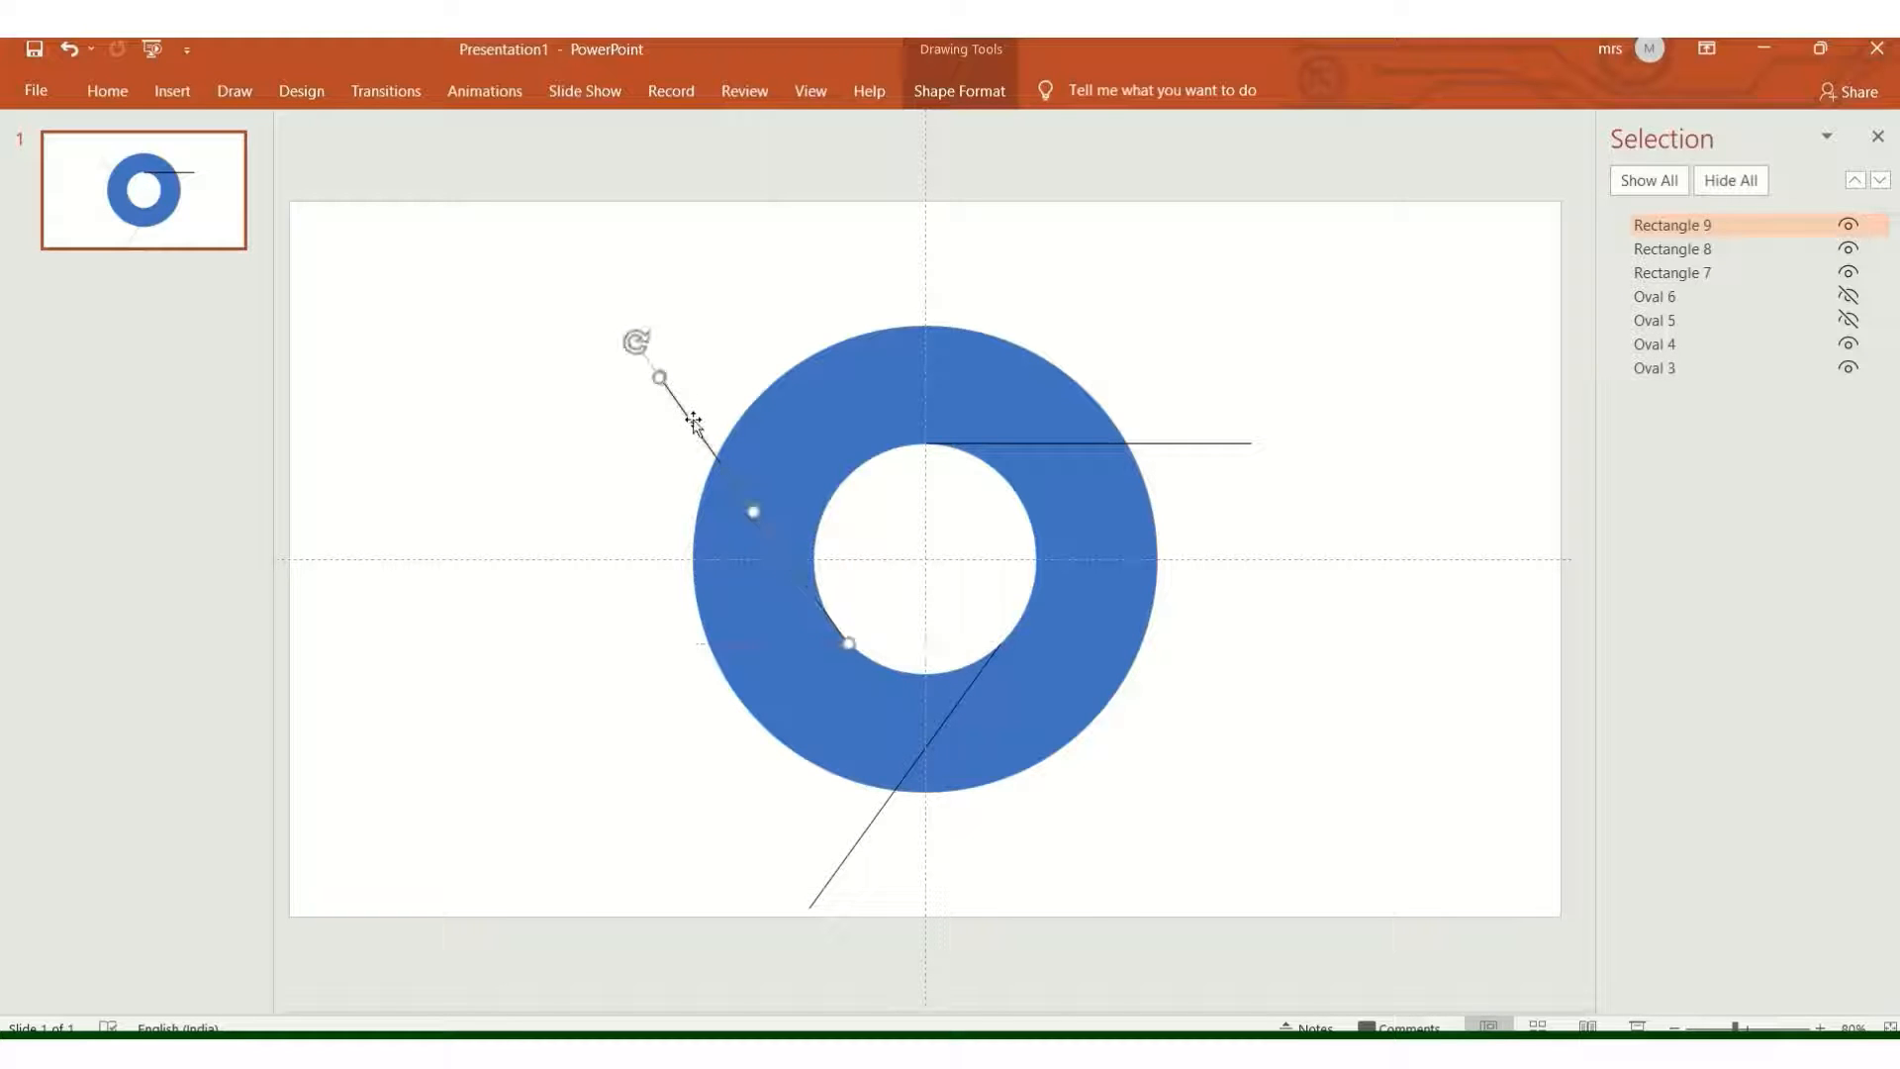
{"action": "left_click", "coordinate": [805, 332]}
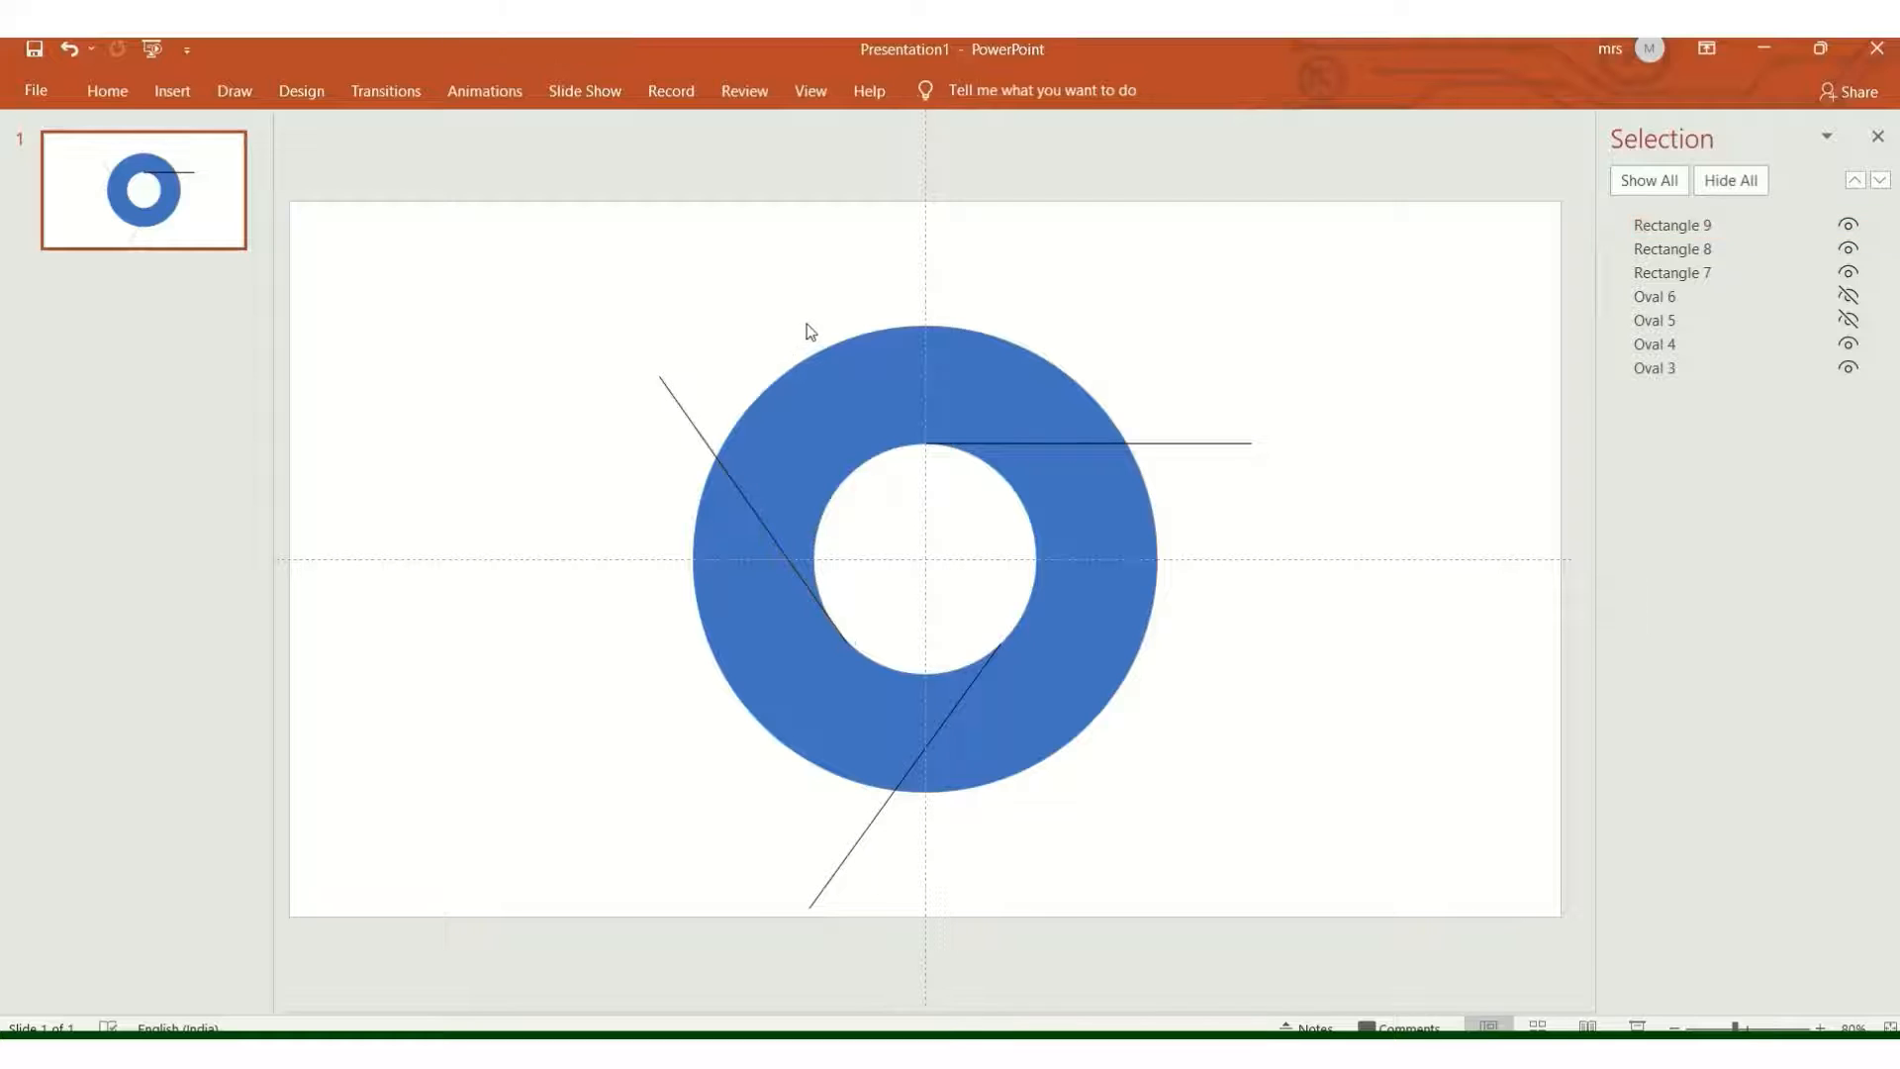
Select both visible circles and the three lines and split them with the Fragment merge operation
{"action": "key", "text": "ctrl+a"}
{"action": "left_click_drag", "start_coordinate": [610, 248], "coordinate": [1296, 980]}
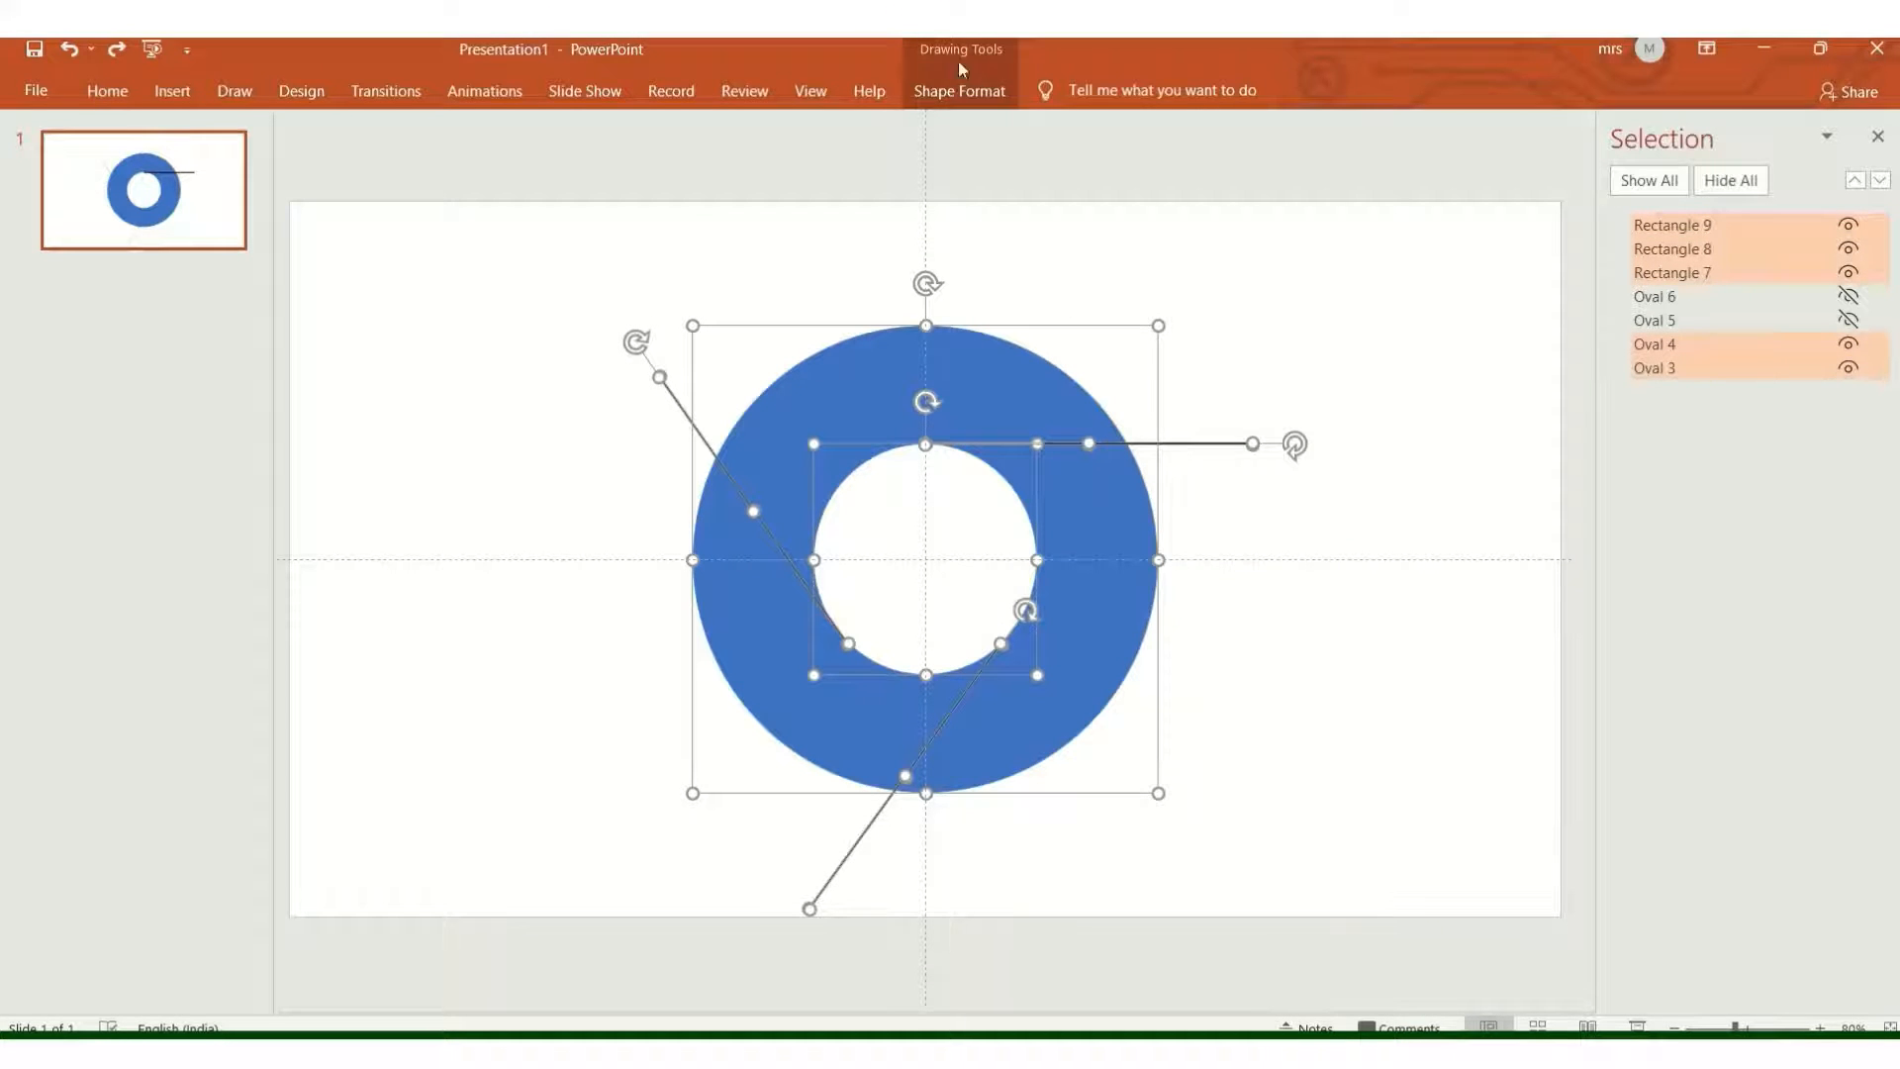
{"action": "left_click", "coordinate": [970, 99]}
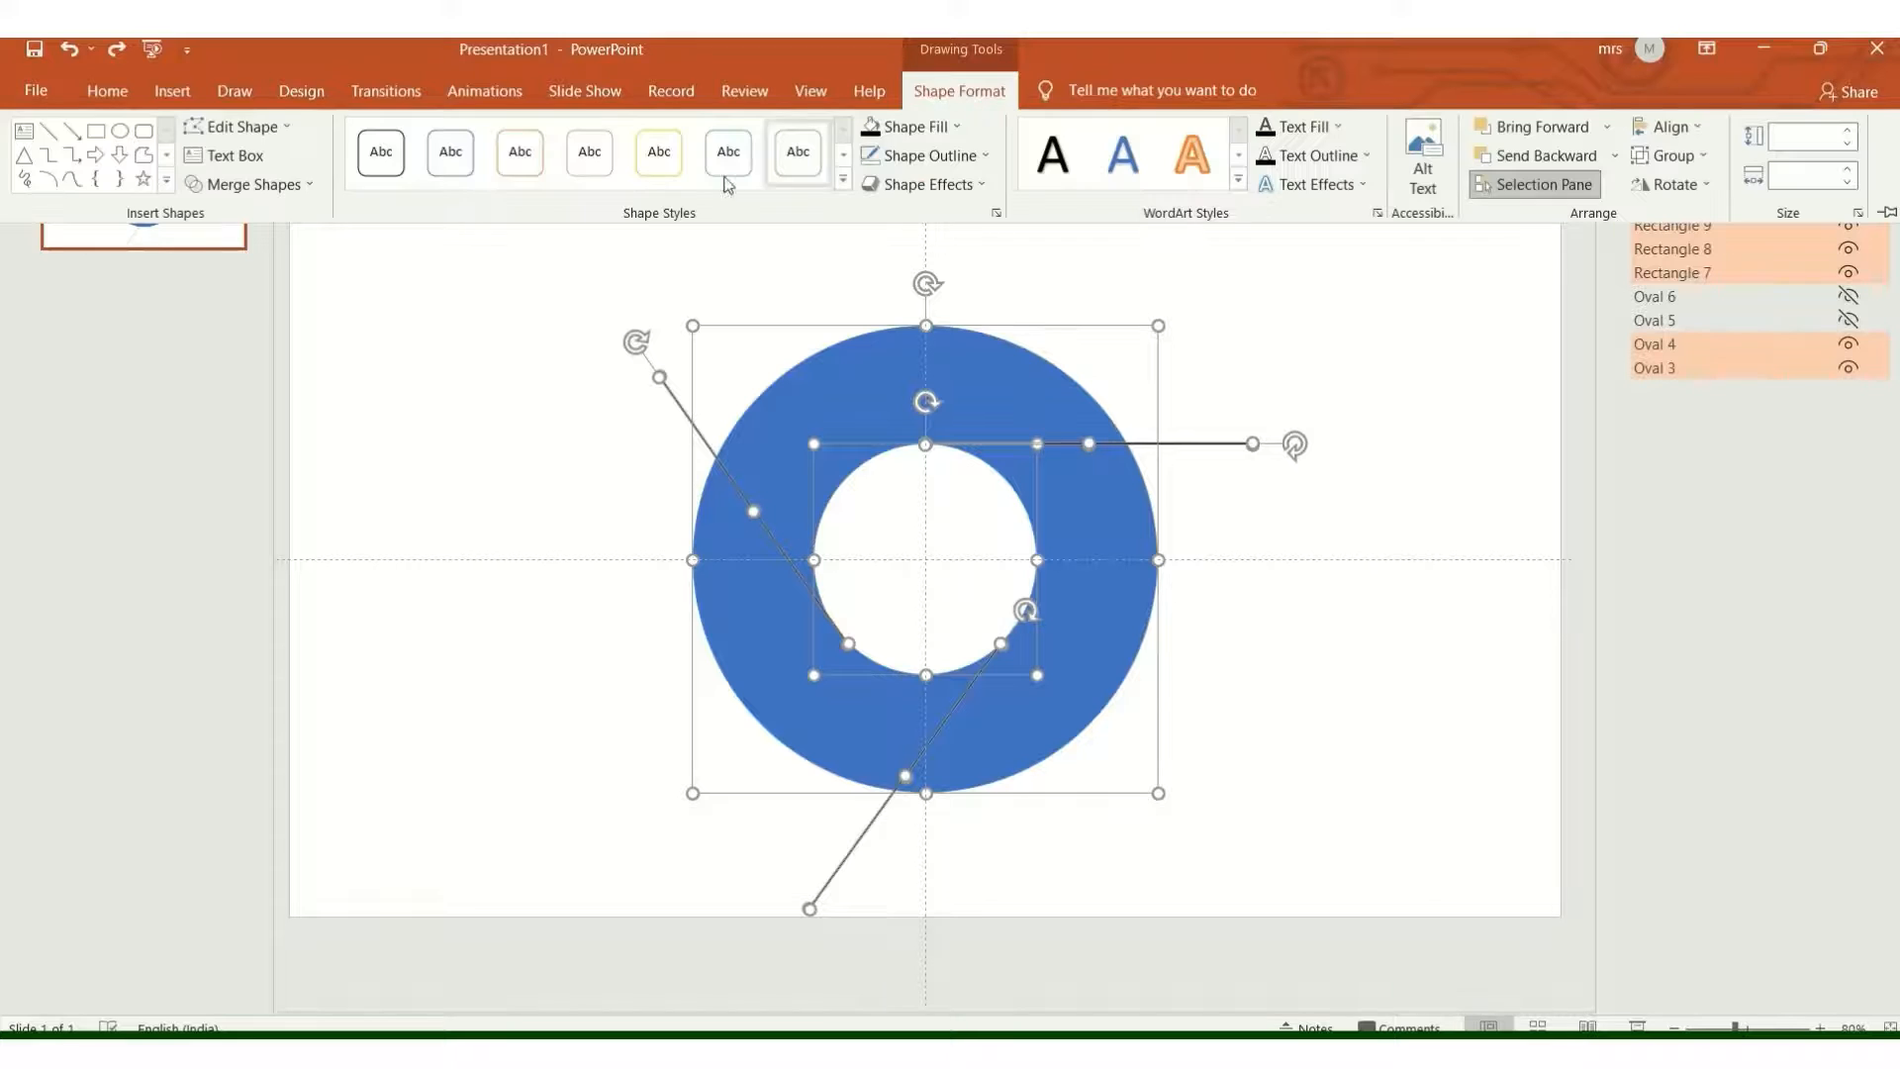
{"action": "left_click", "coordinate": [313, 185]}
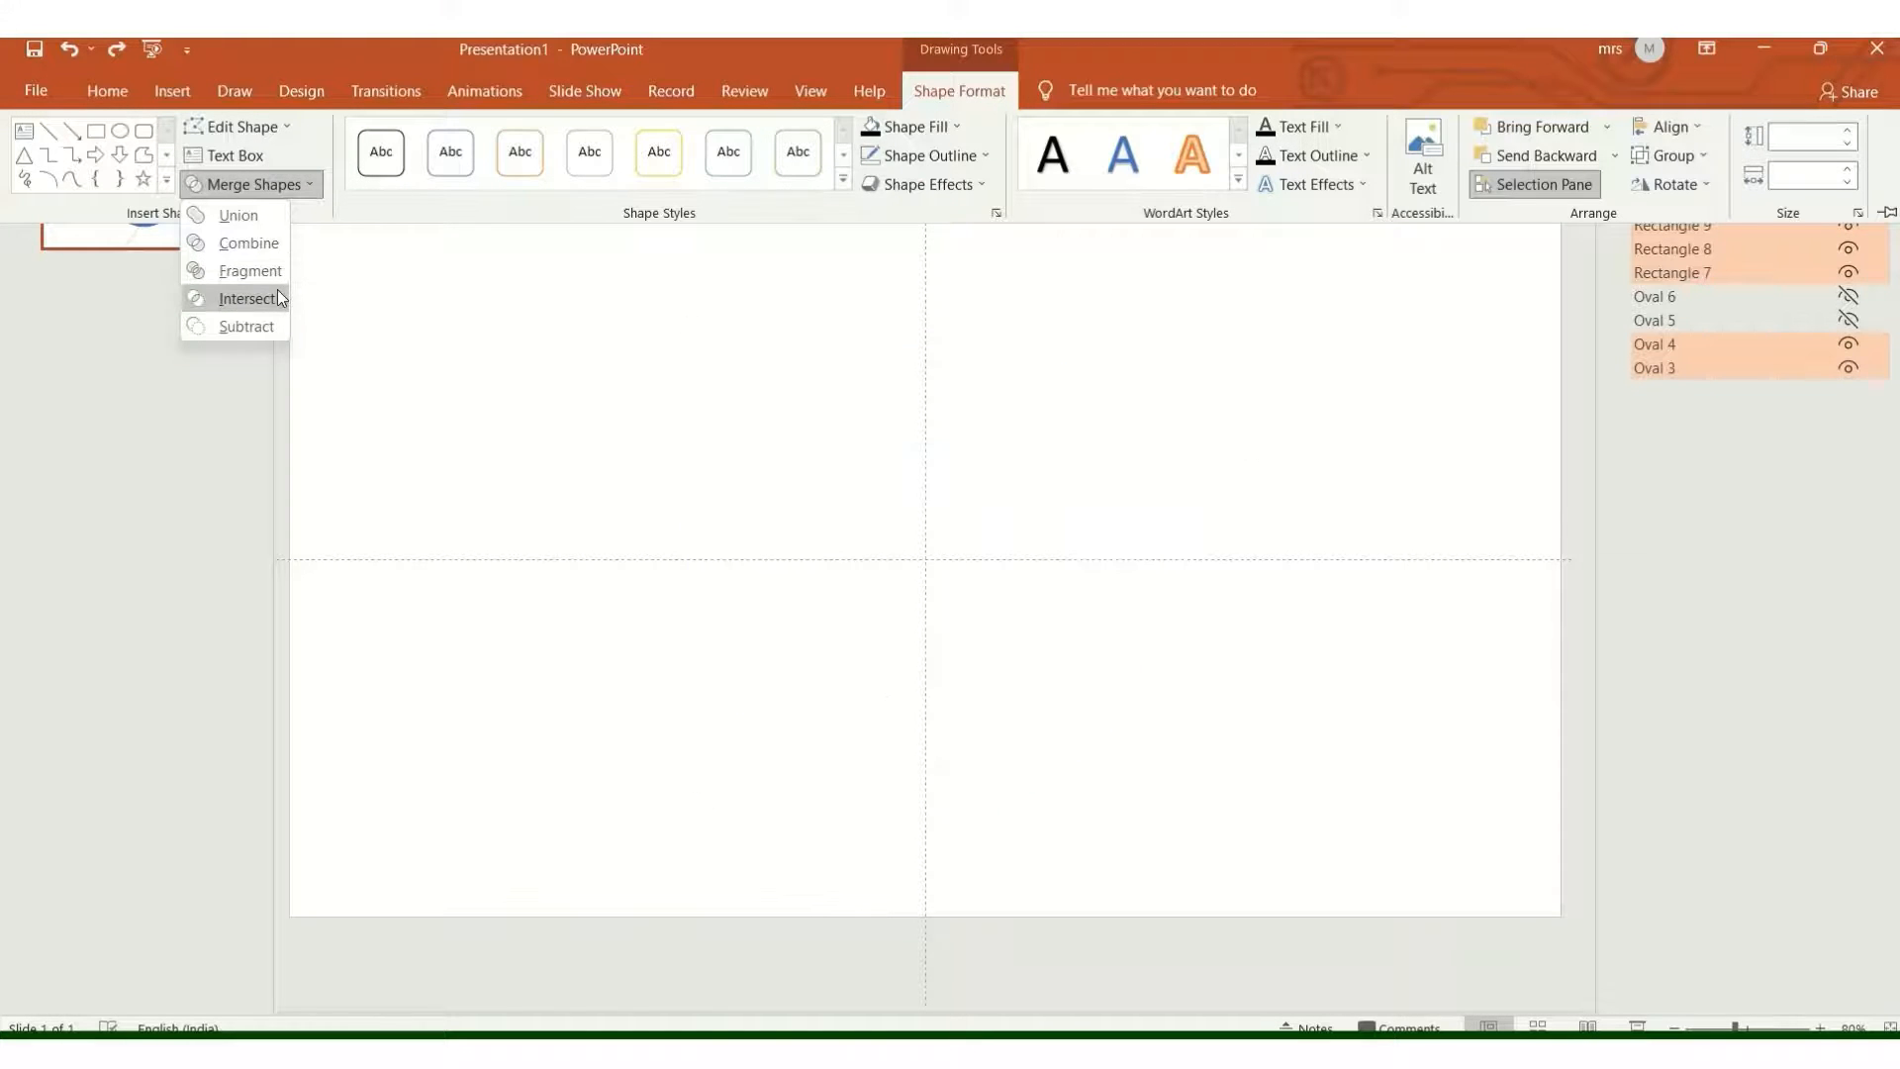
{"action": "left_click", "coordinate": [279, 271]}
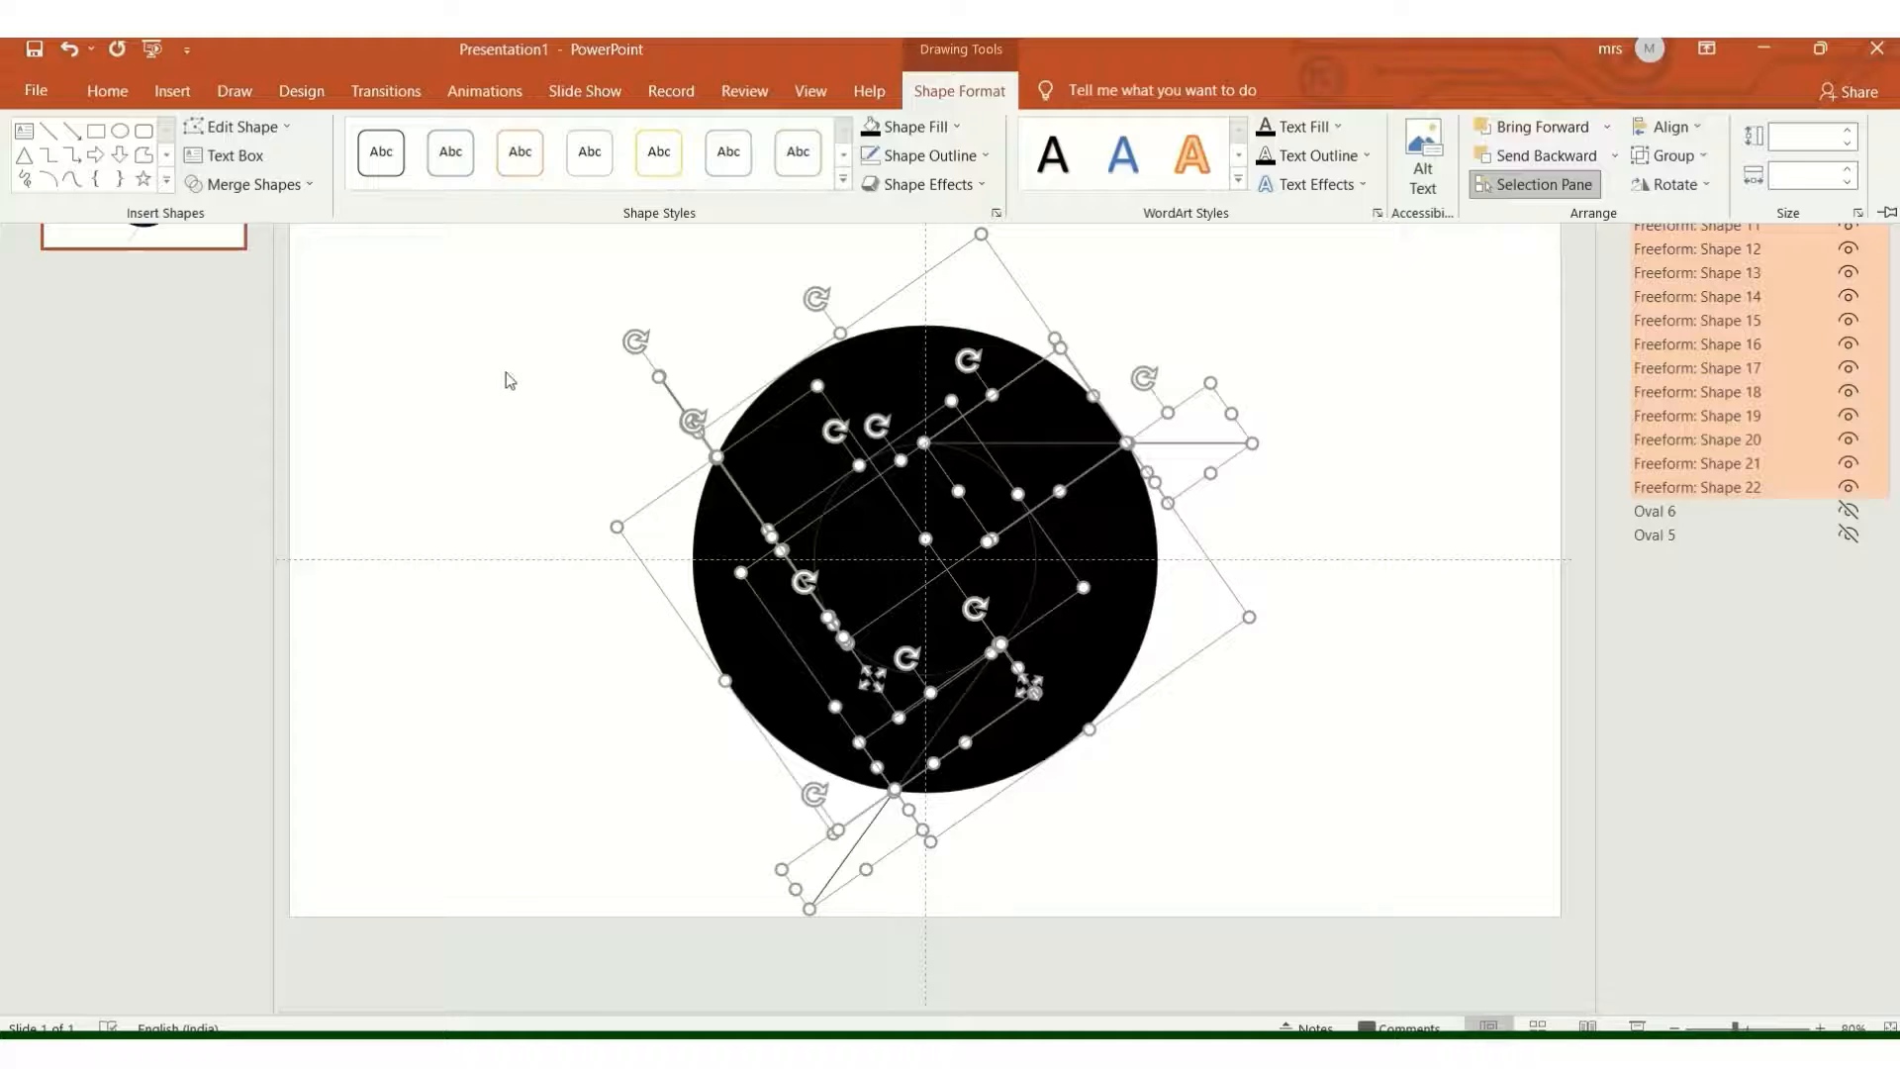
{"action": "left_click", "coordinate": [506, 376]}
{"action": "left_click", "coordinate": [505, 377]}
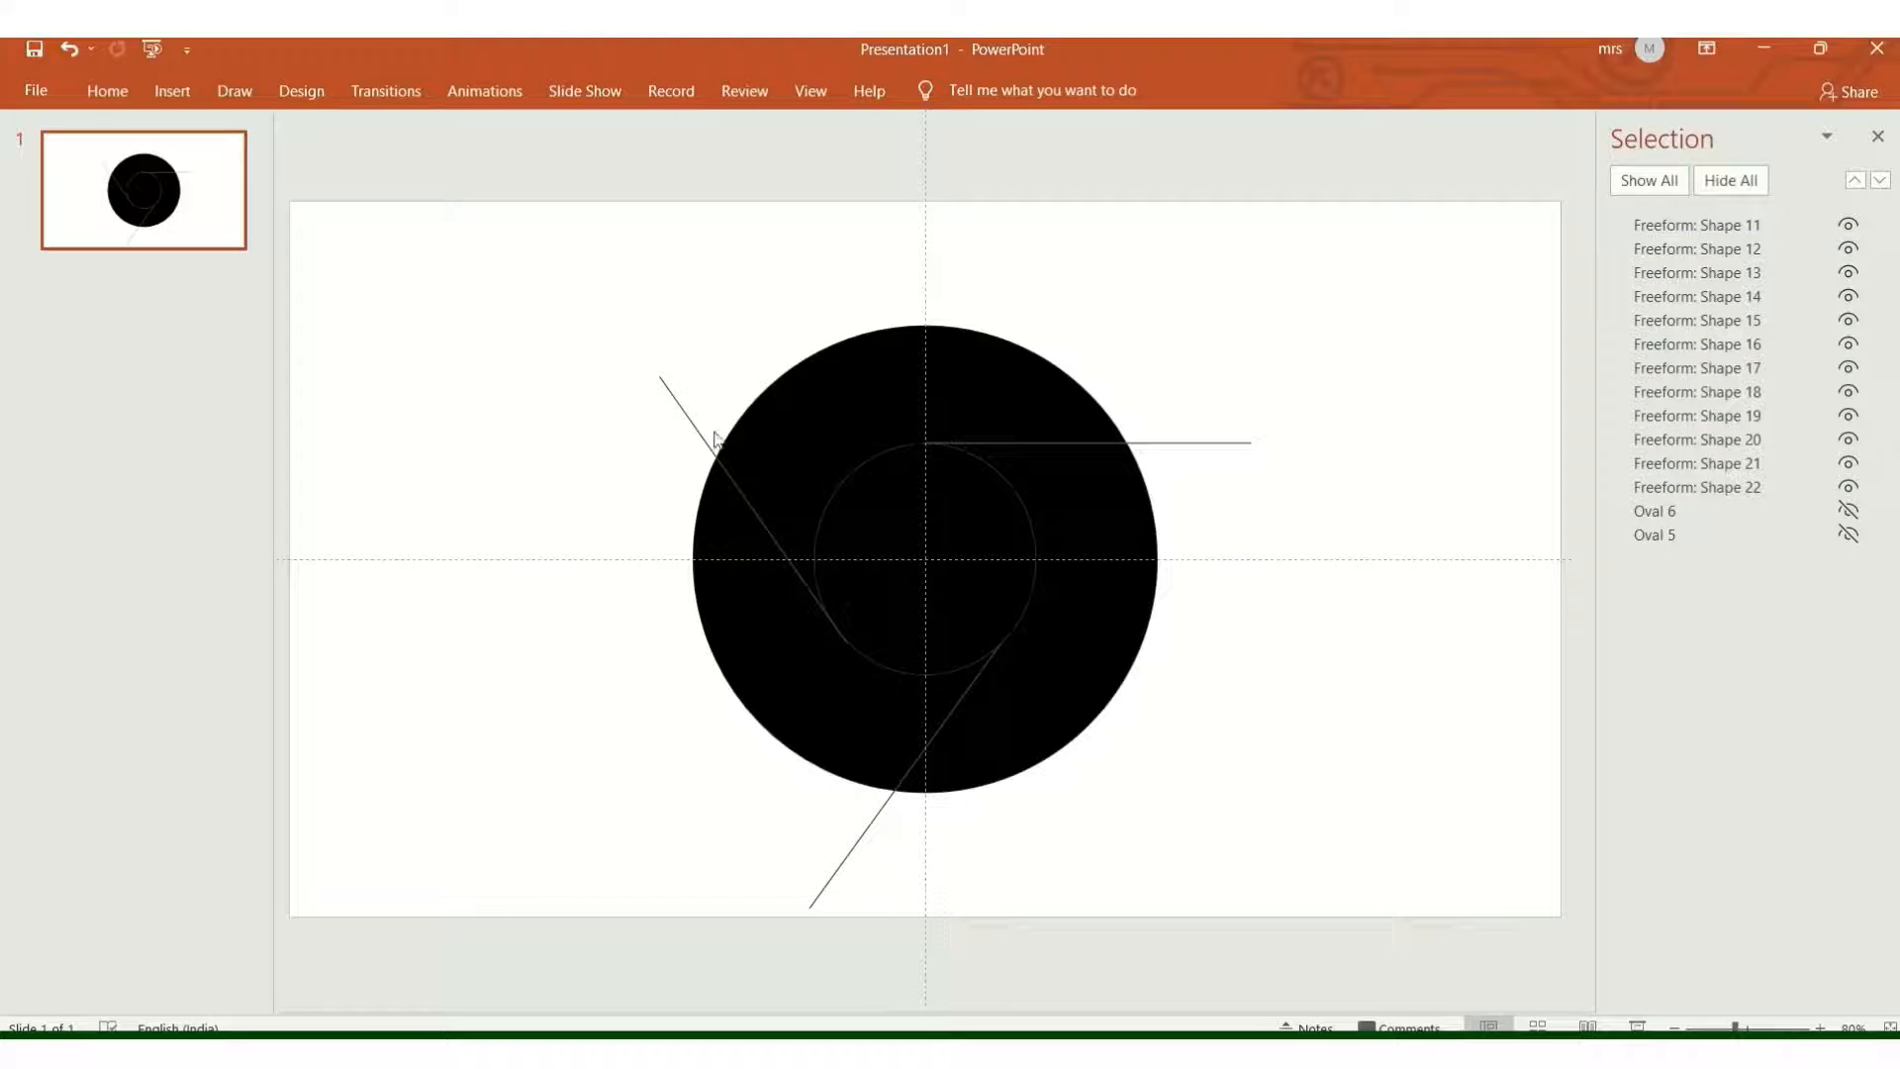
Cut the three large ring segments between the lines to the clipboard
{"action": "left_click", "coordinate": [849, 403]}
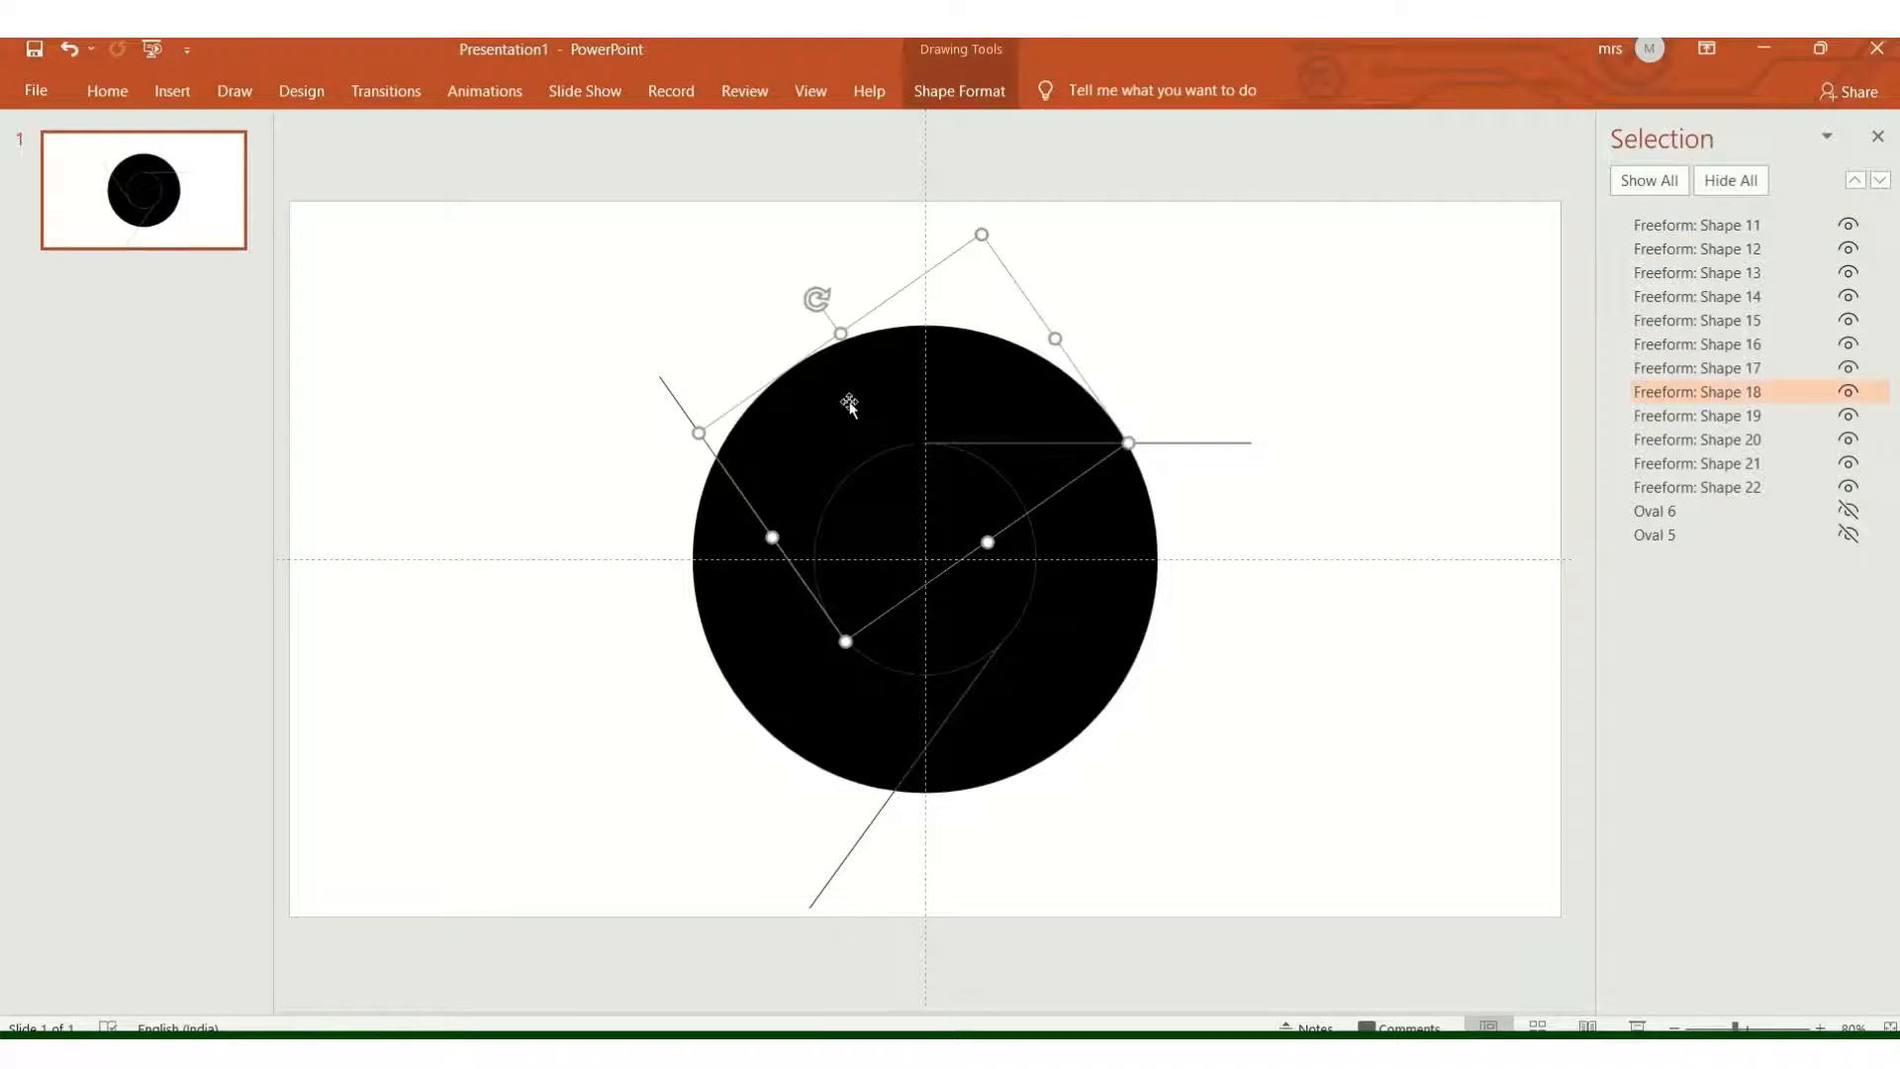
{"action": "left_click", "coordinate": [764, 619], "text": "shift"}
{"action": "left_click", "coordinate": [1056, 624], "text": "shift"}
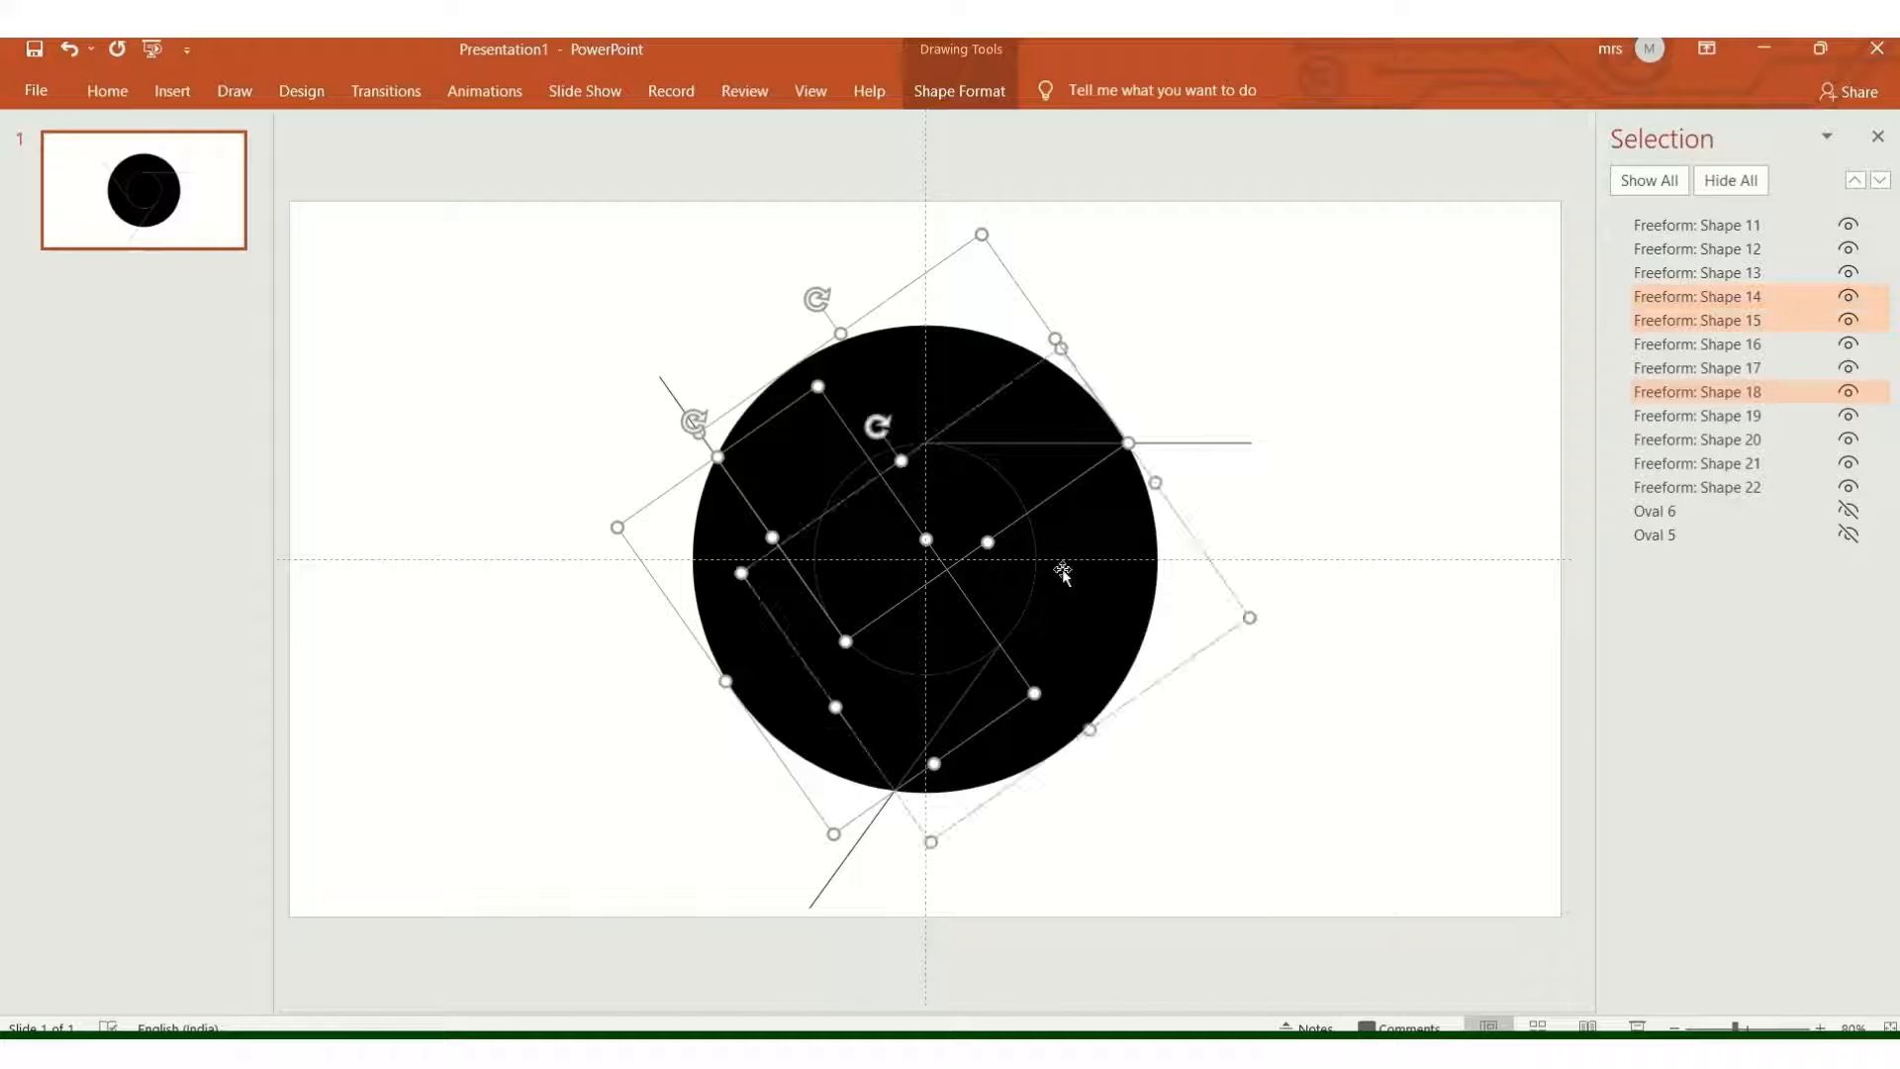
{"action": "right_click", "coordinate": [1053, 520]}
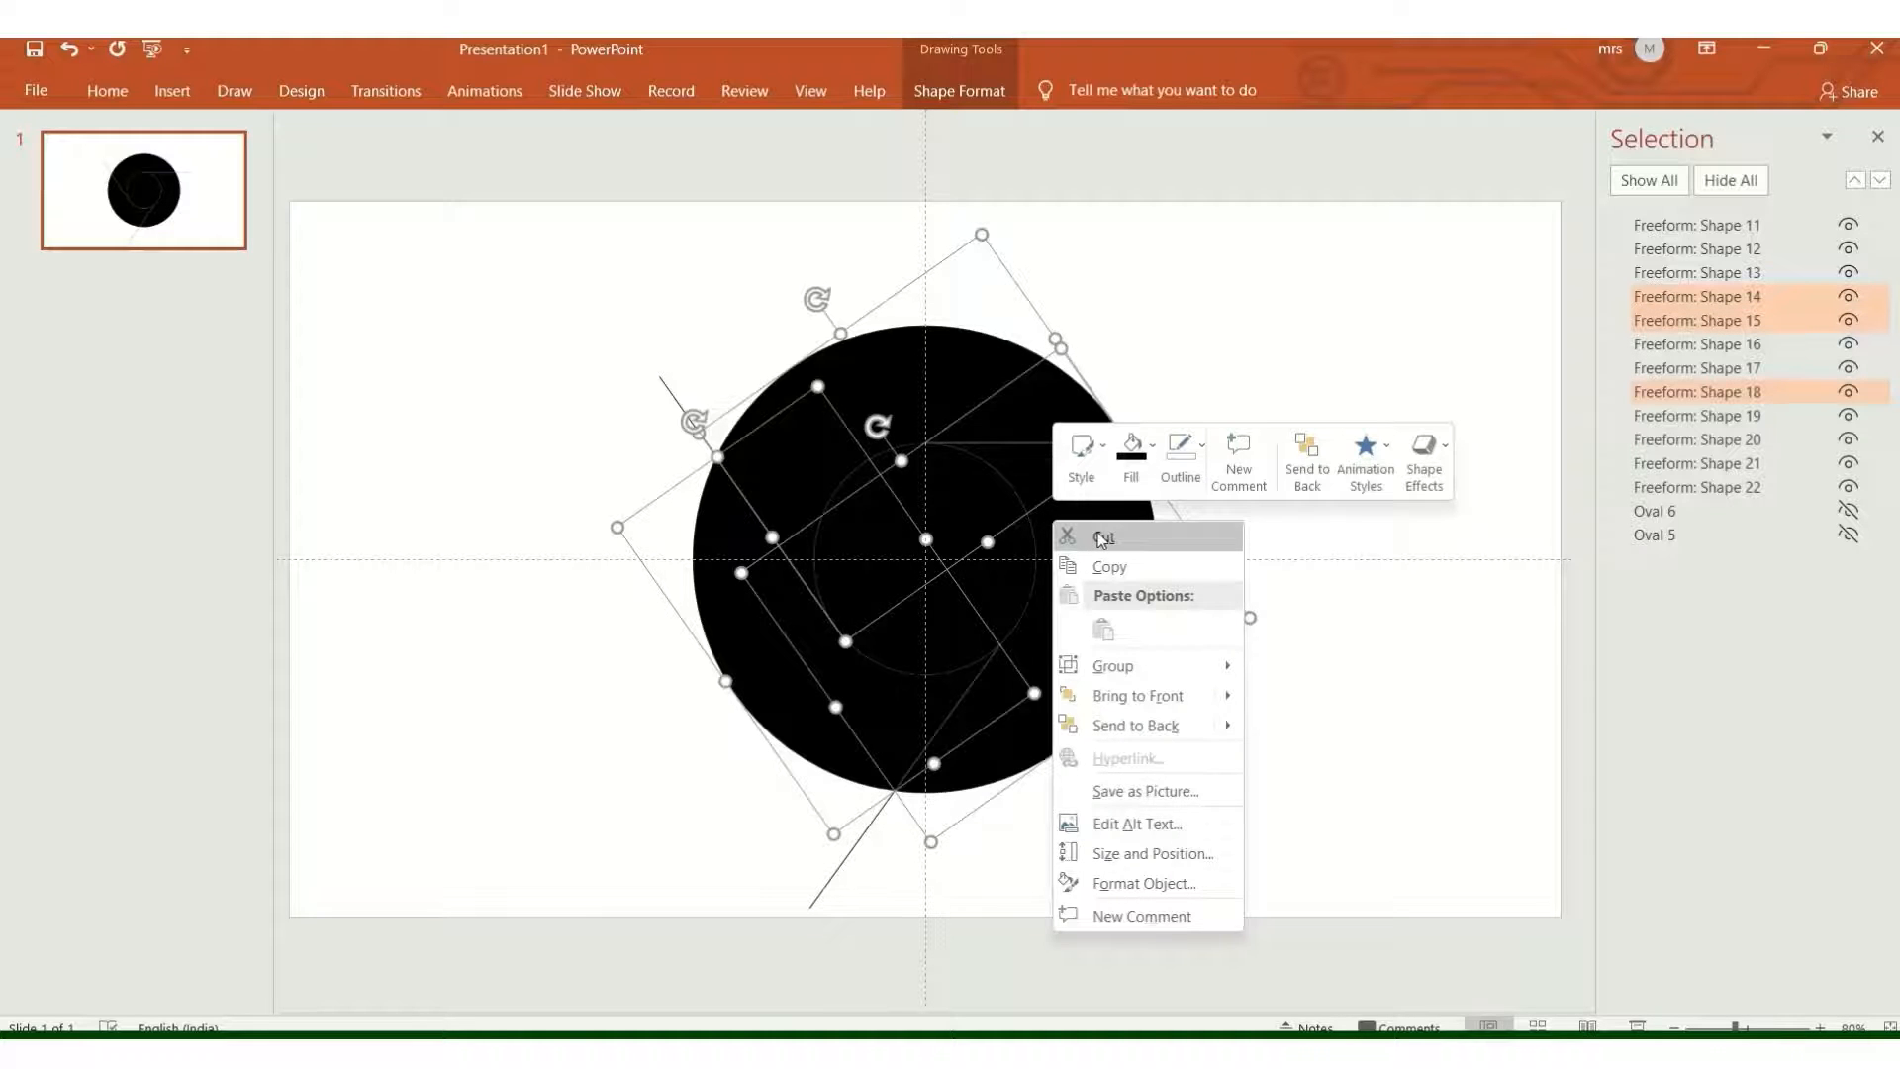
{"action": "left_click", "coordinate": [1096, 540]}
Delete all remaining visible fragments, including the leftover diagonal line piece near the slide's lower edge
{"action": "left_click_drag", "start_coordinate": [561, 273], "coordinate": [1420, 905]}
{"action": "key", "text": "Delete"}
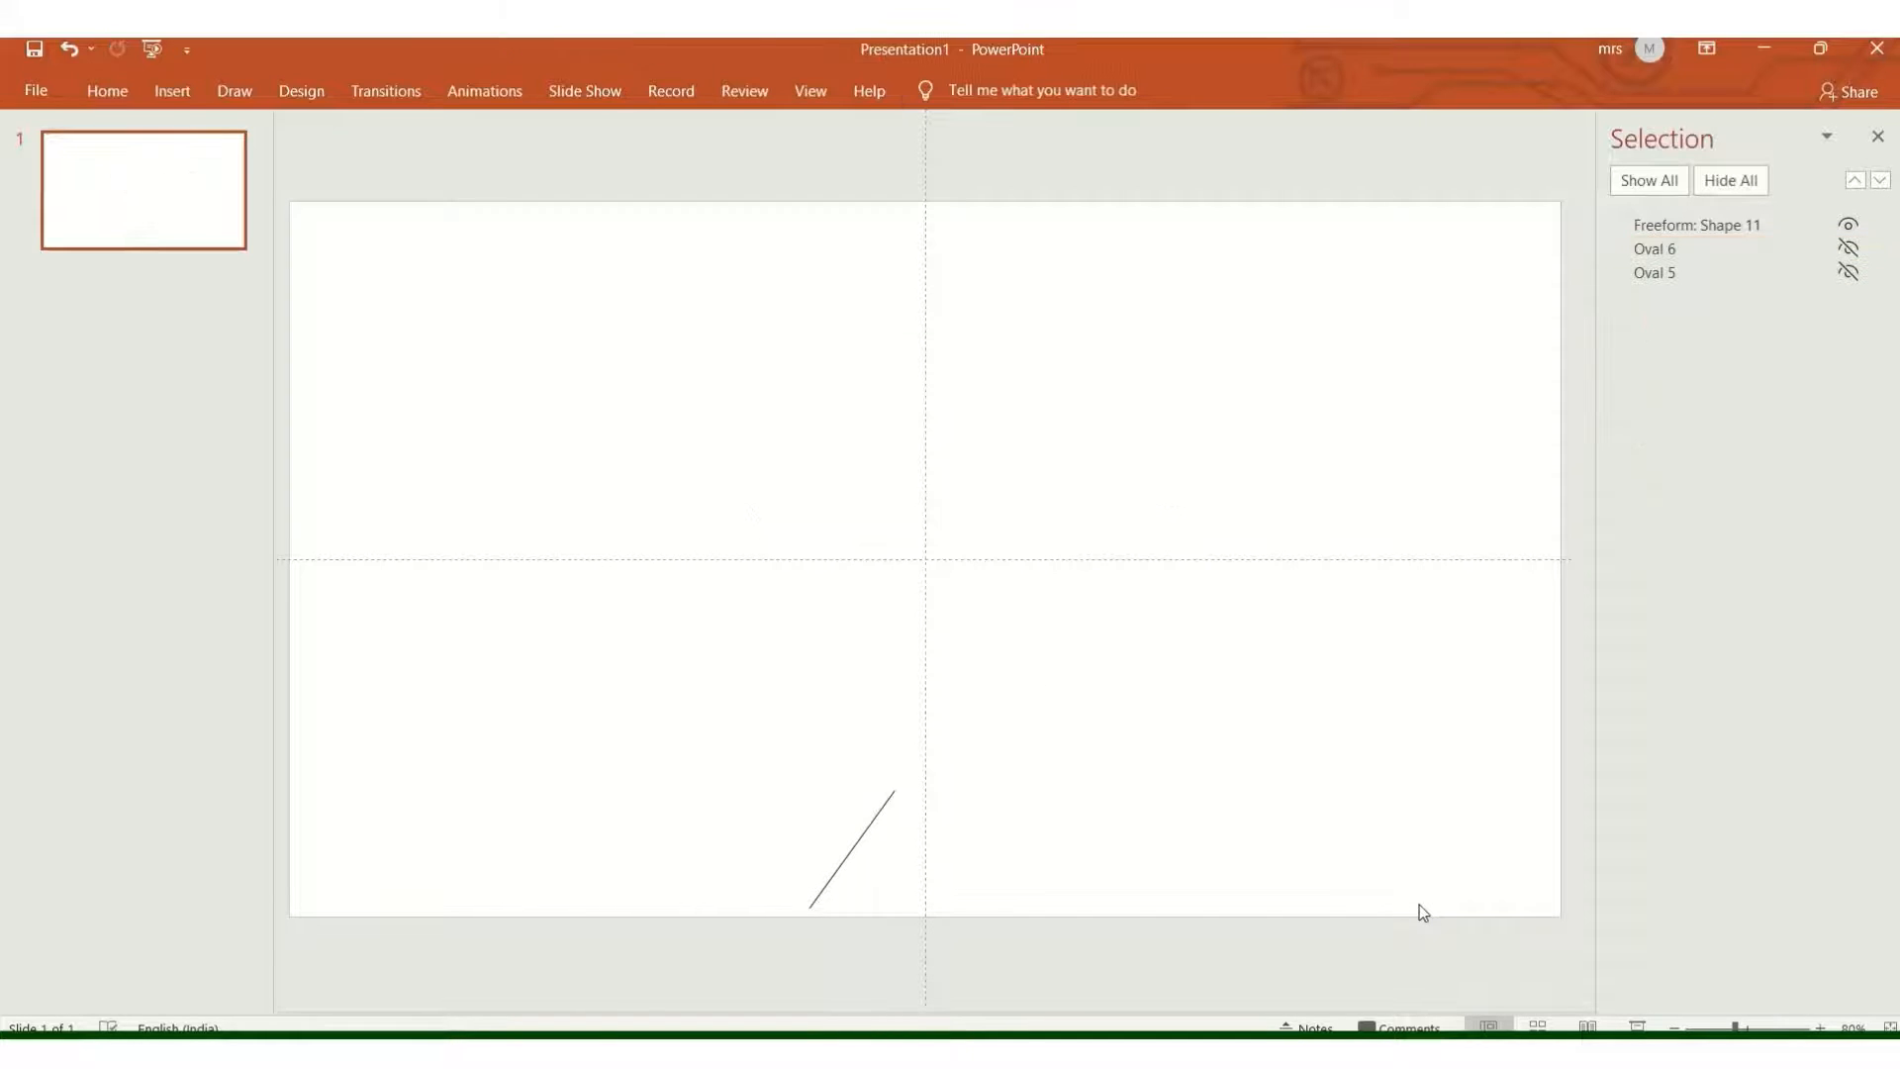
{"action": "left_click", "coordinate": [867, 834]}
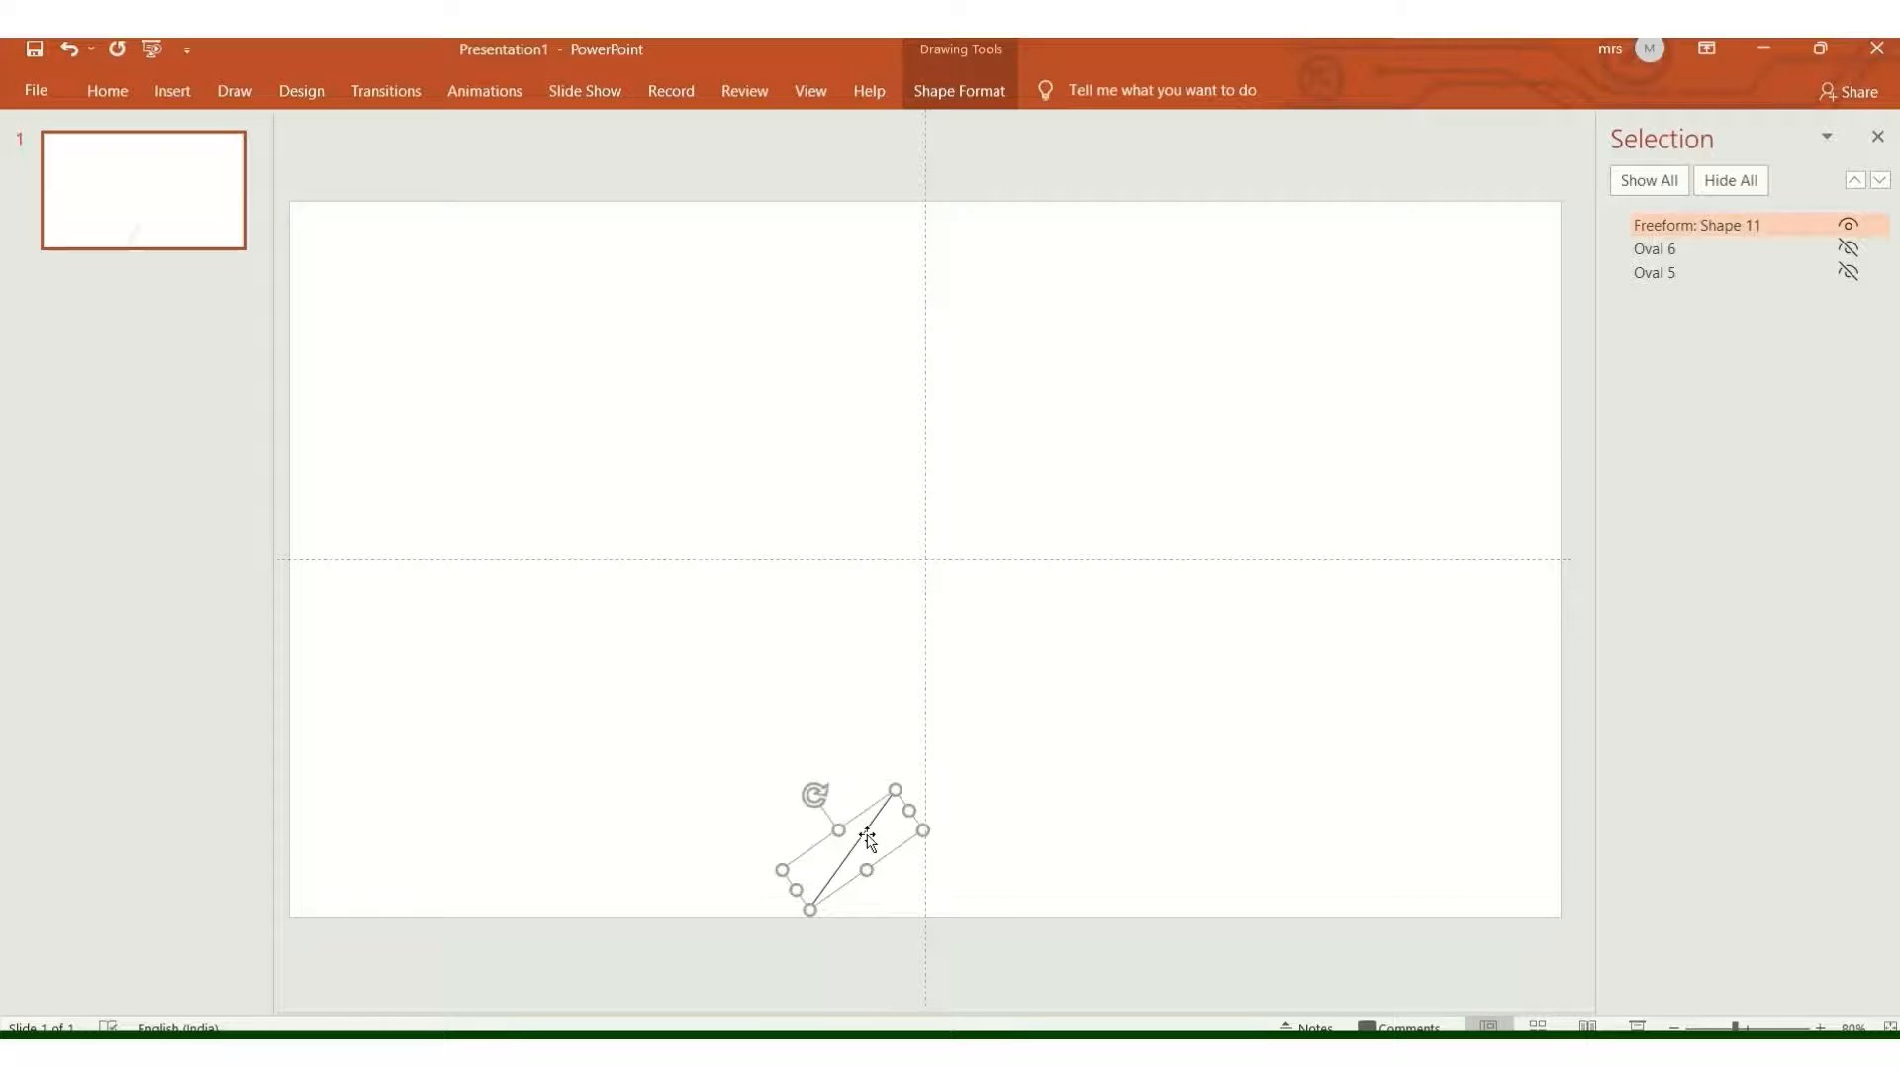
{"action": "key", "text": "Delete"}
Paste the three cut ring segments back onto the slide using the destination theme
{"action": "right_click", "coordinate": [916, 429]}
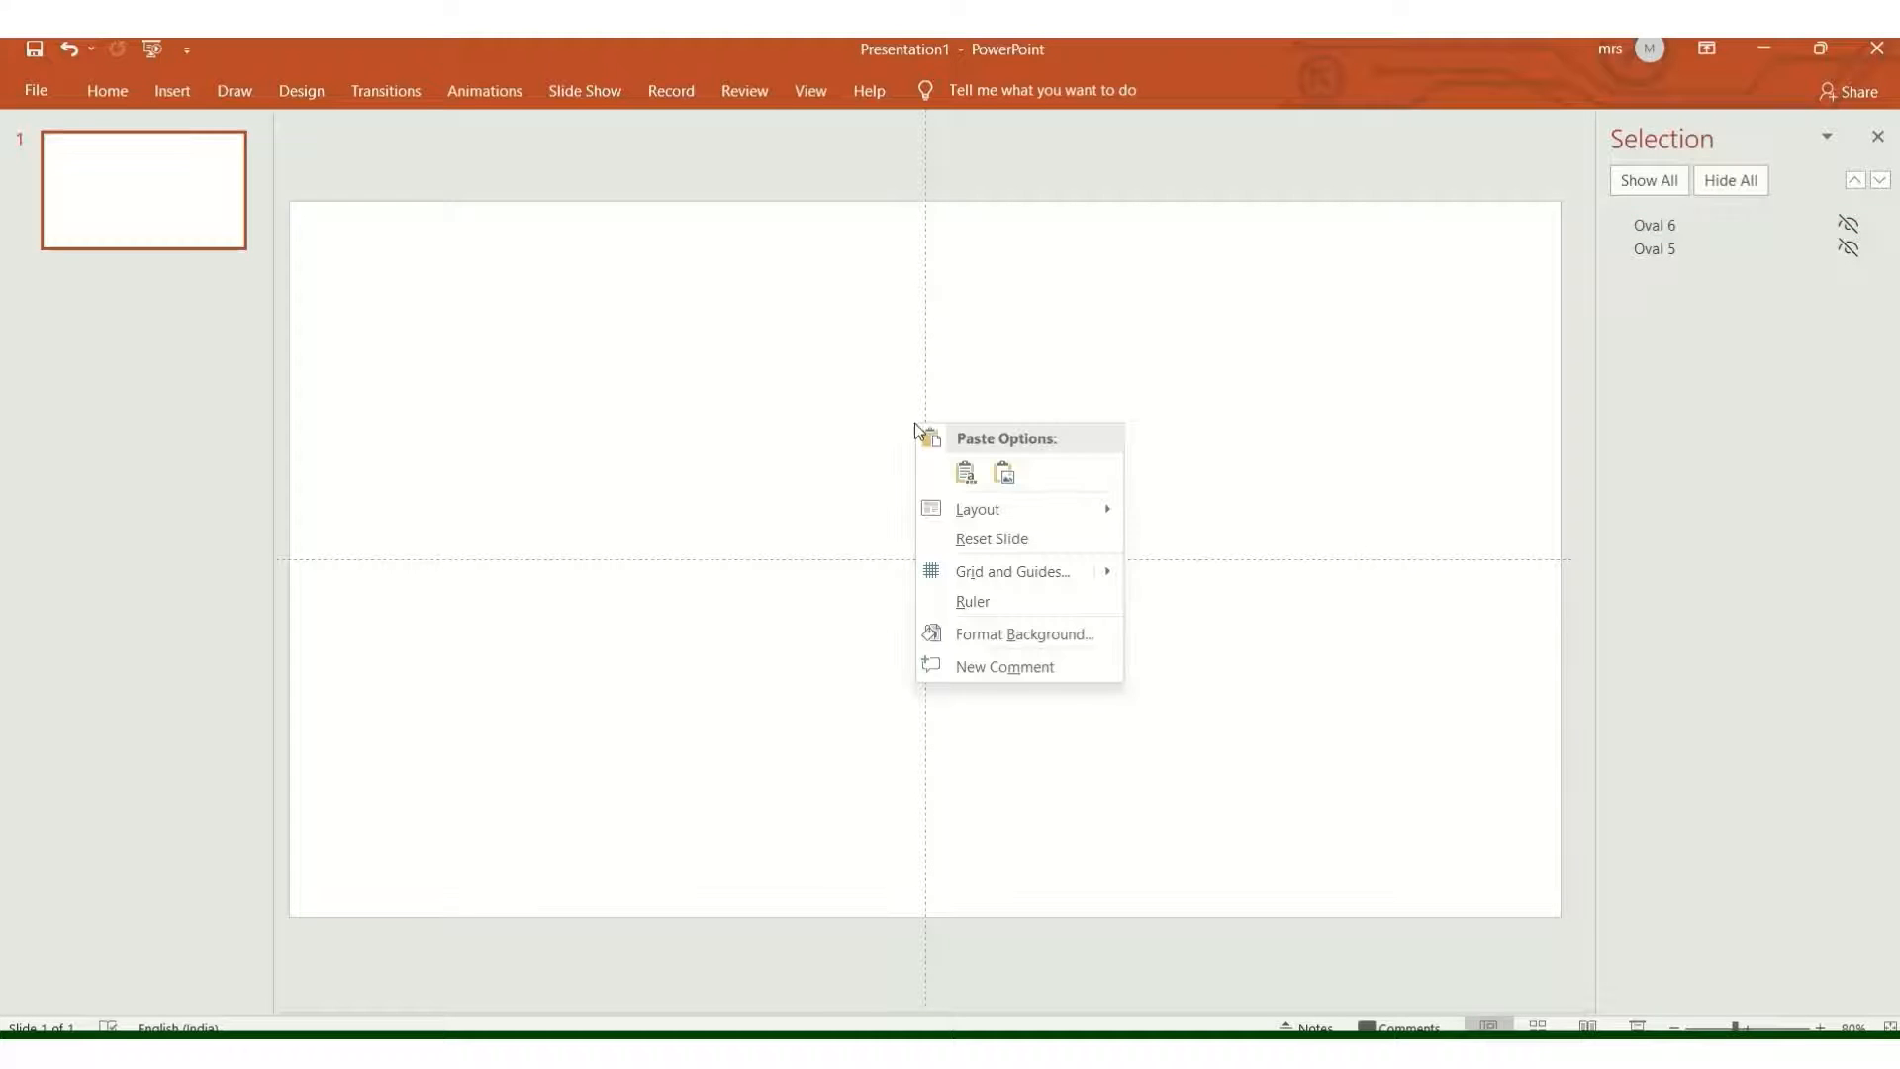
{"action": "left_click", "coordinate": [963, 471]}
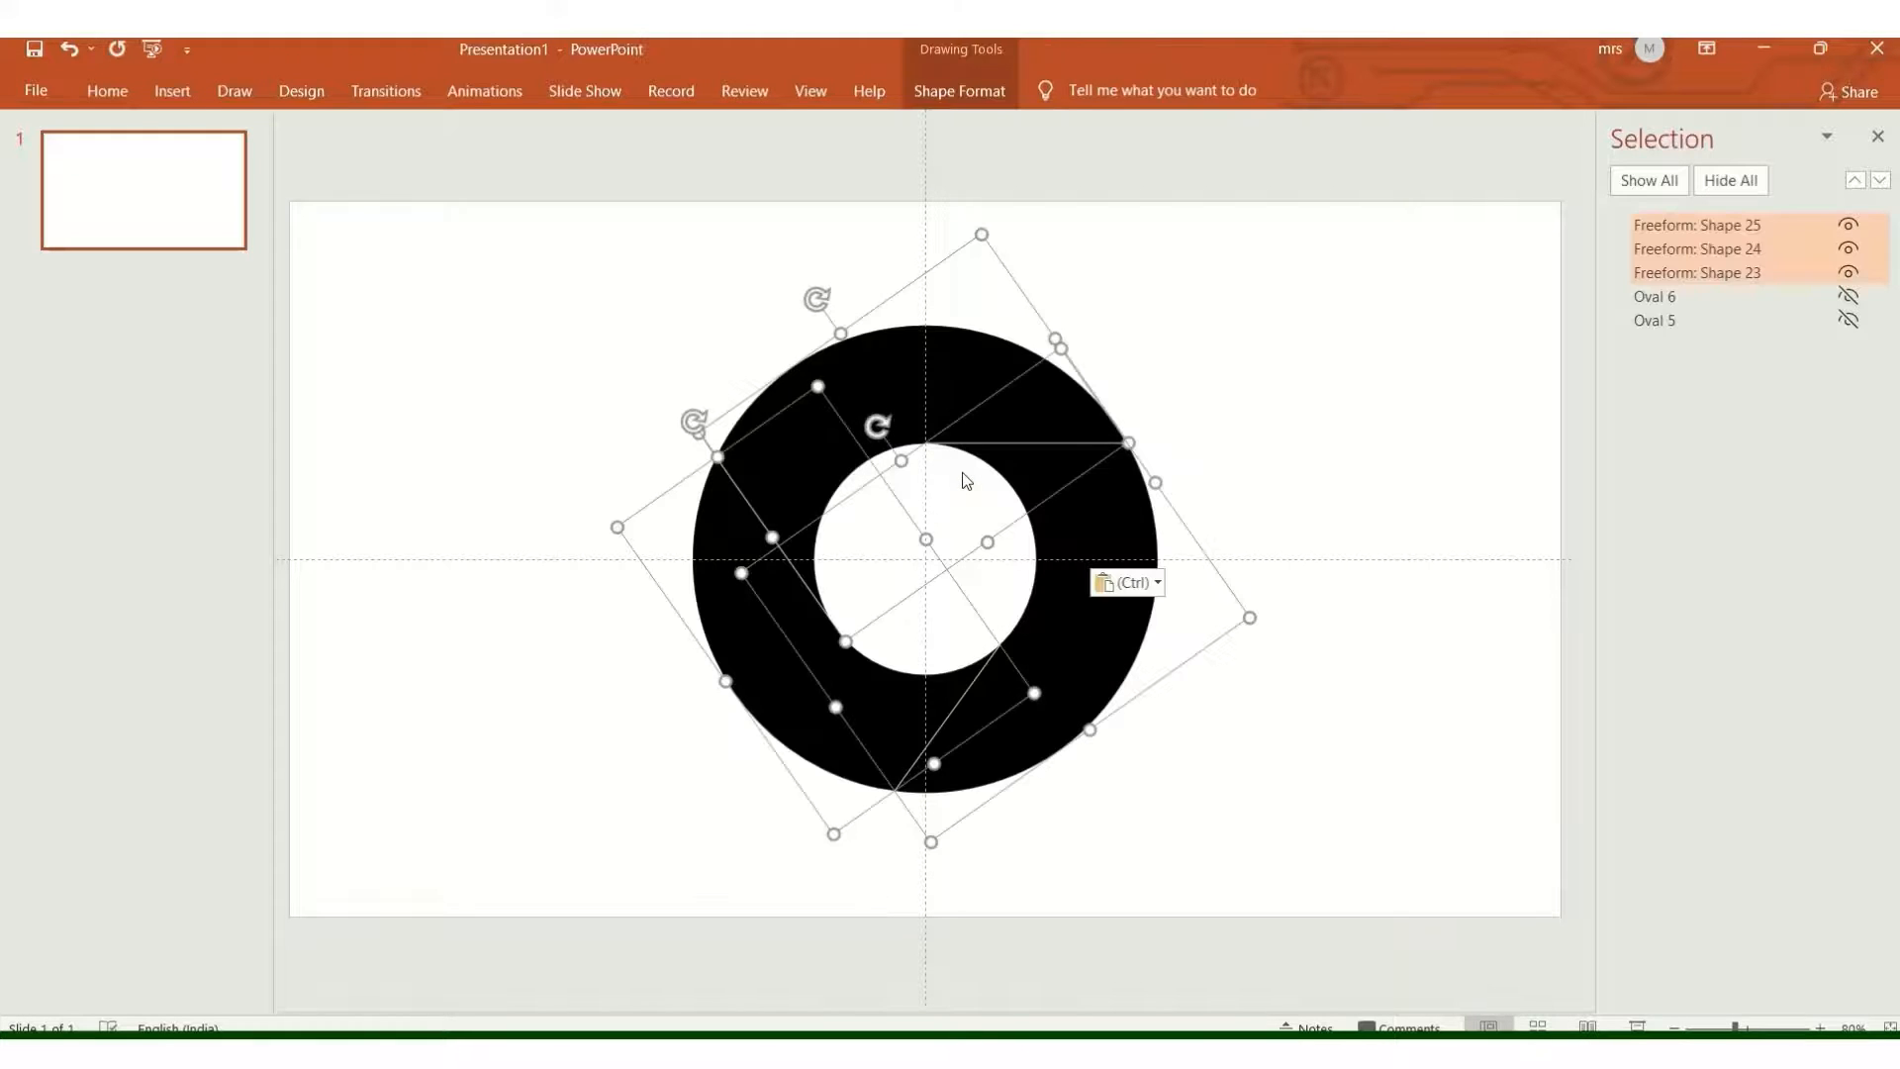
{"action": "left_click", "coordinate": [540, 598]}
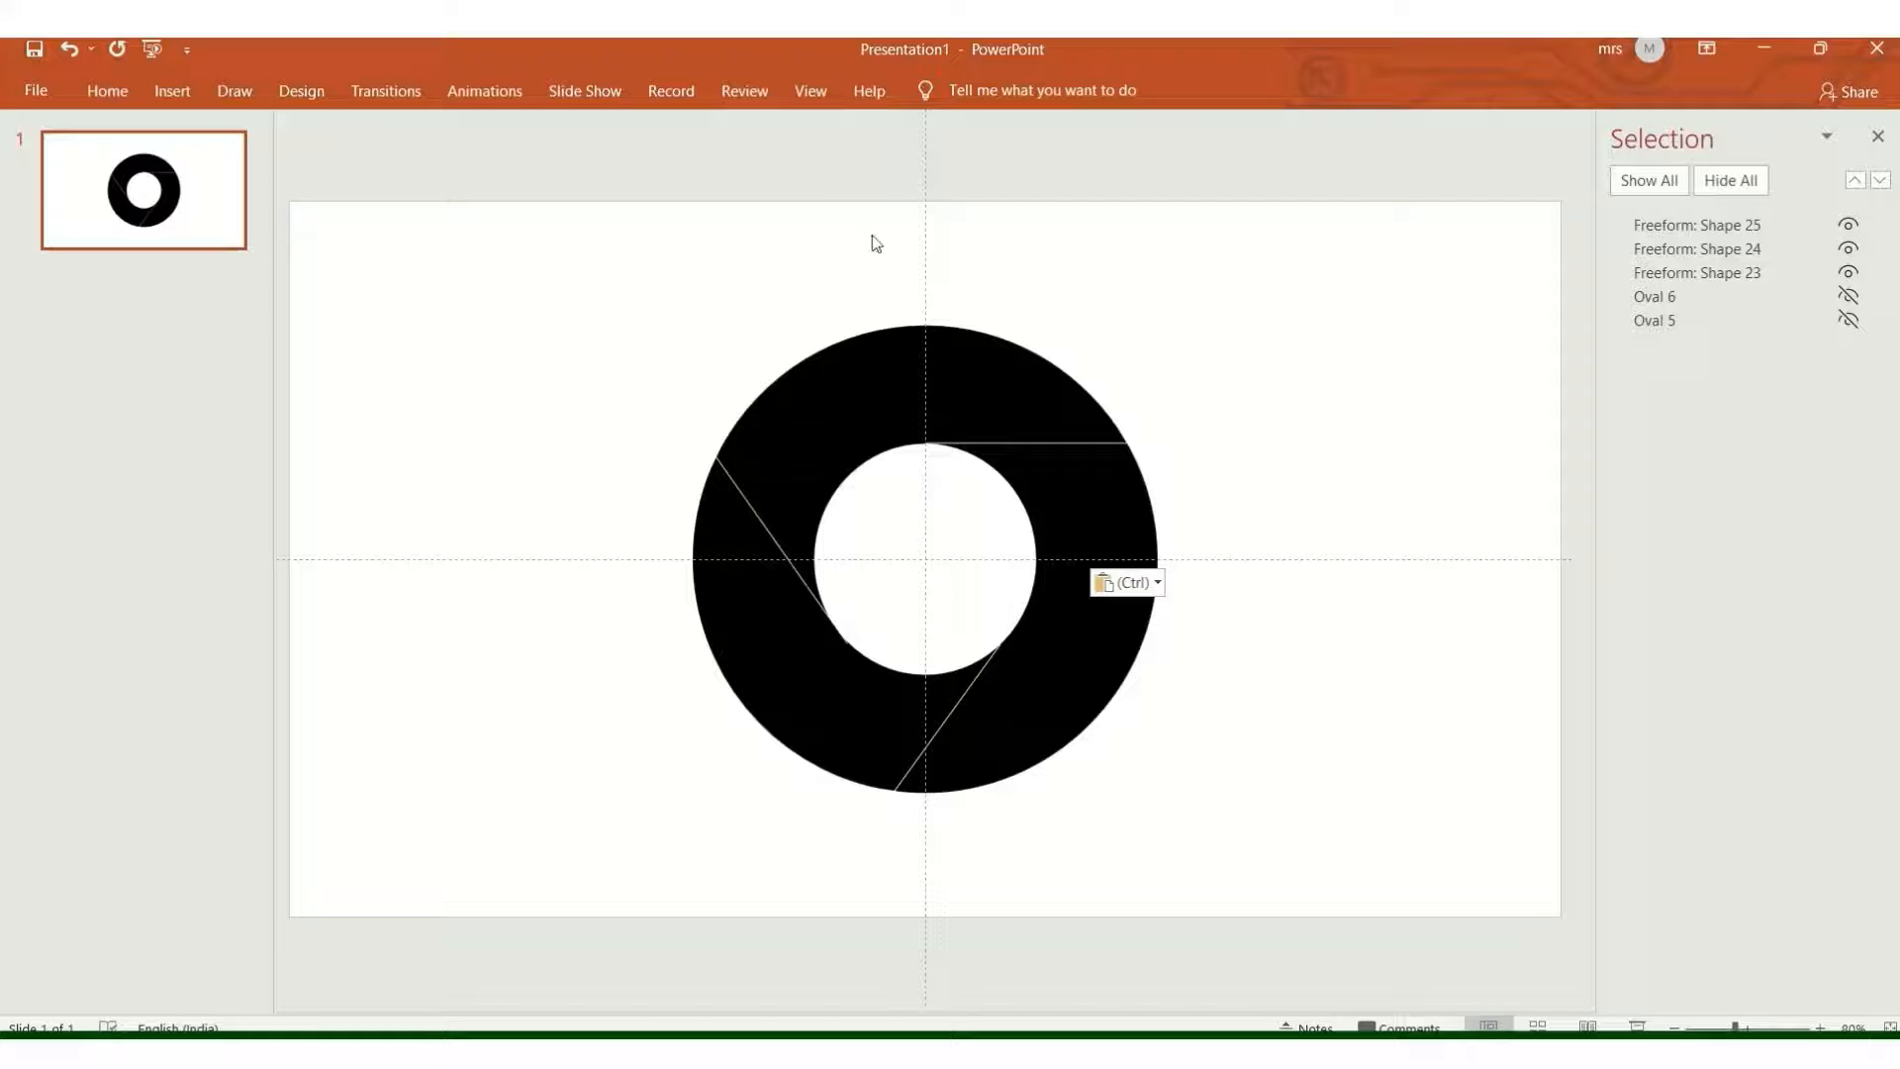
Fill the ring's upper segment with standard red, the right-hand segment with gold and the lower-left segment with standard green
{"action": "left_click", "coordinate": [882, 345]}
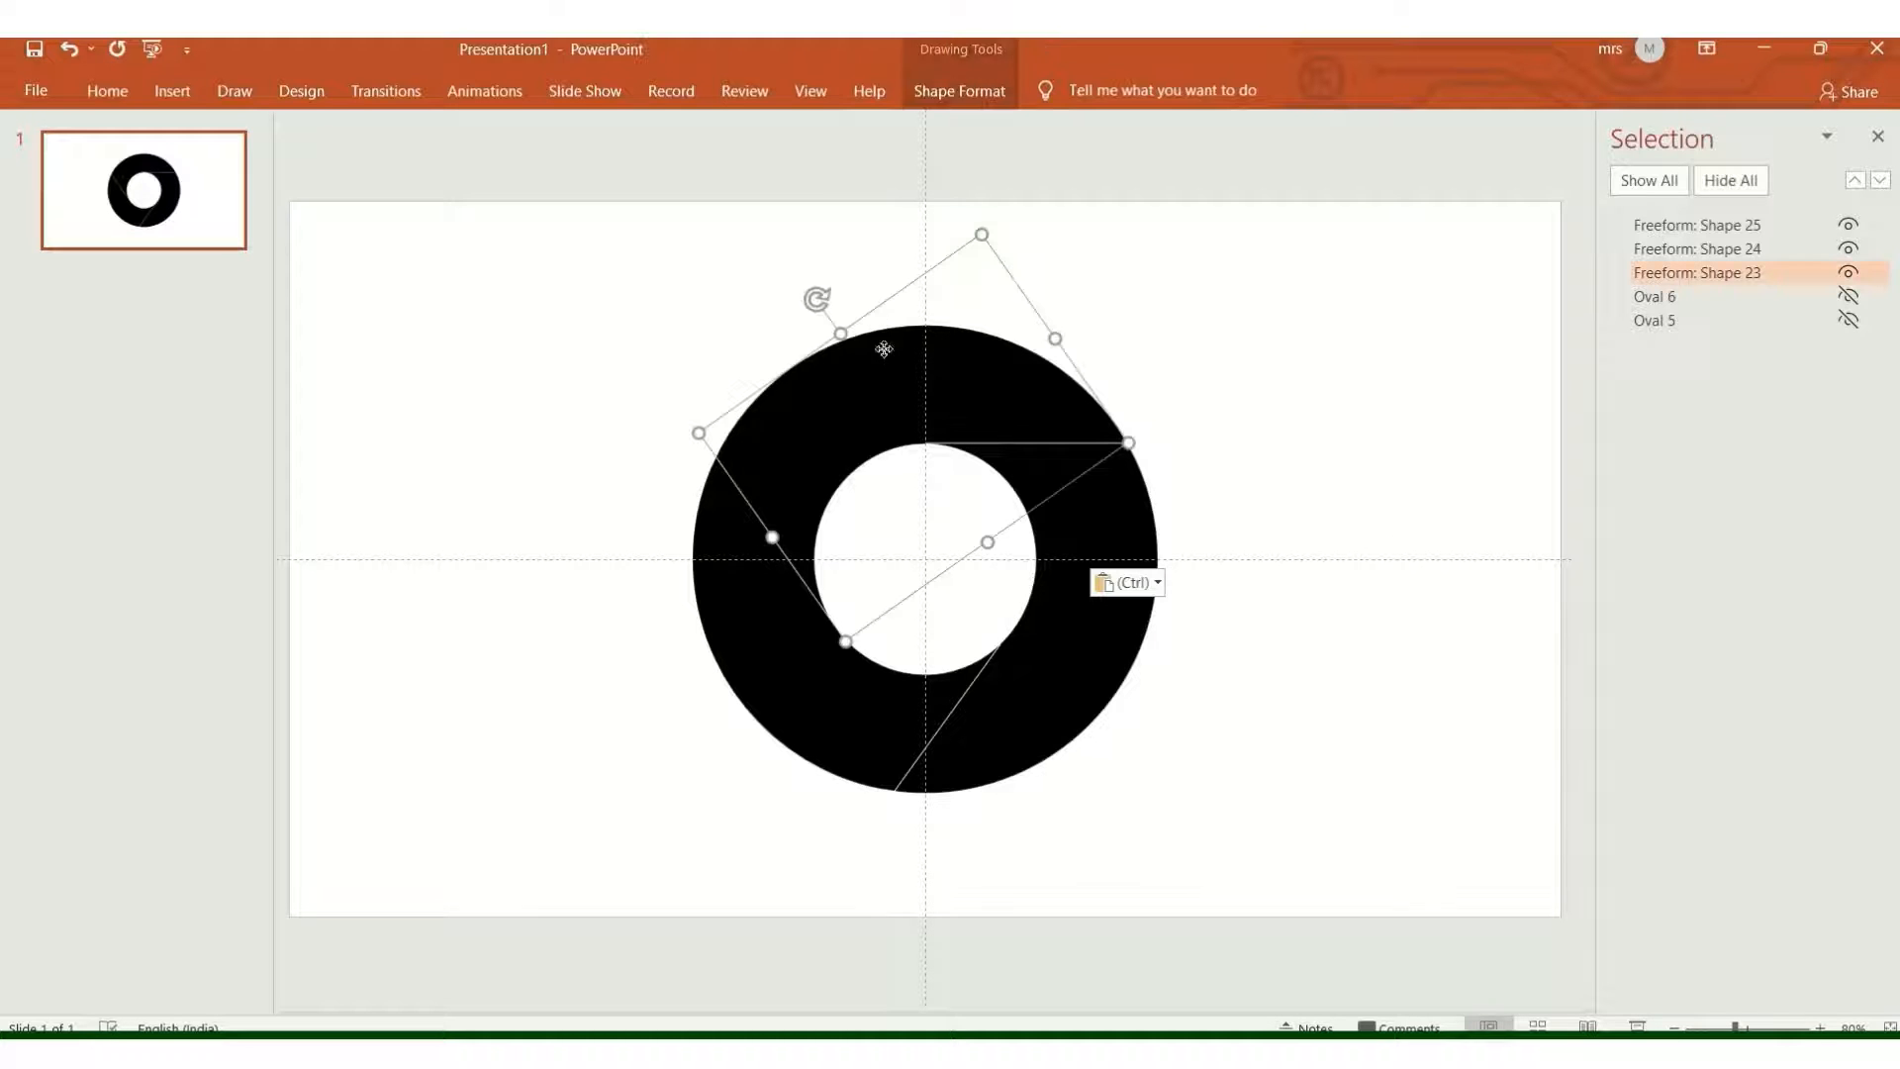
{"action": "left_click", "coordinate": [970, 90]}
{"action": "left_click", "coordinate": [957, 128]}
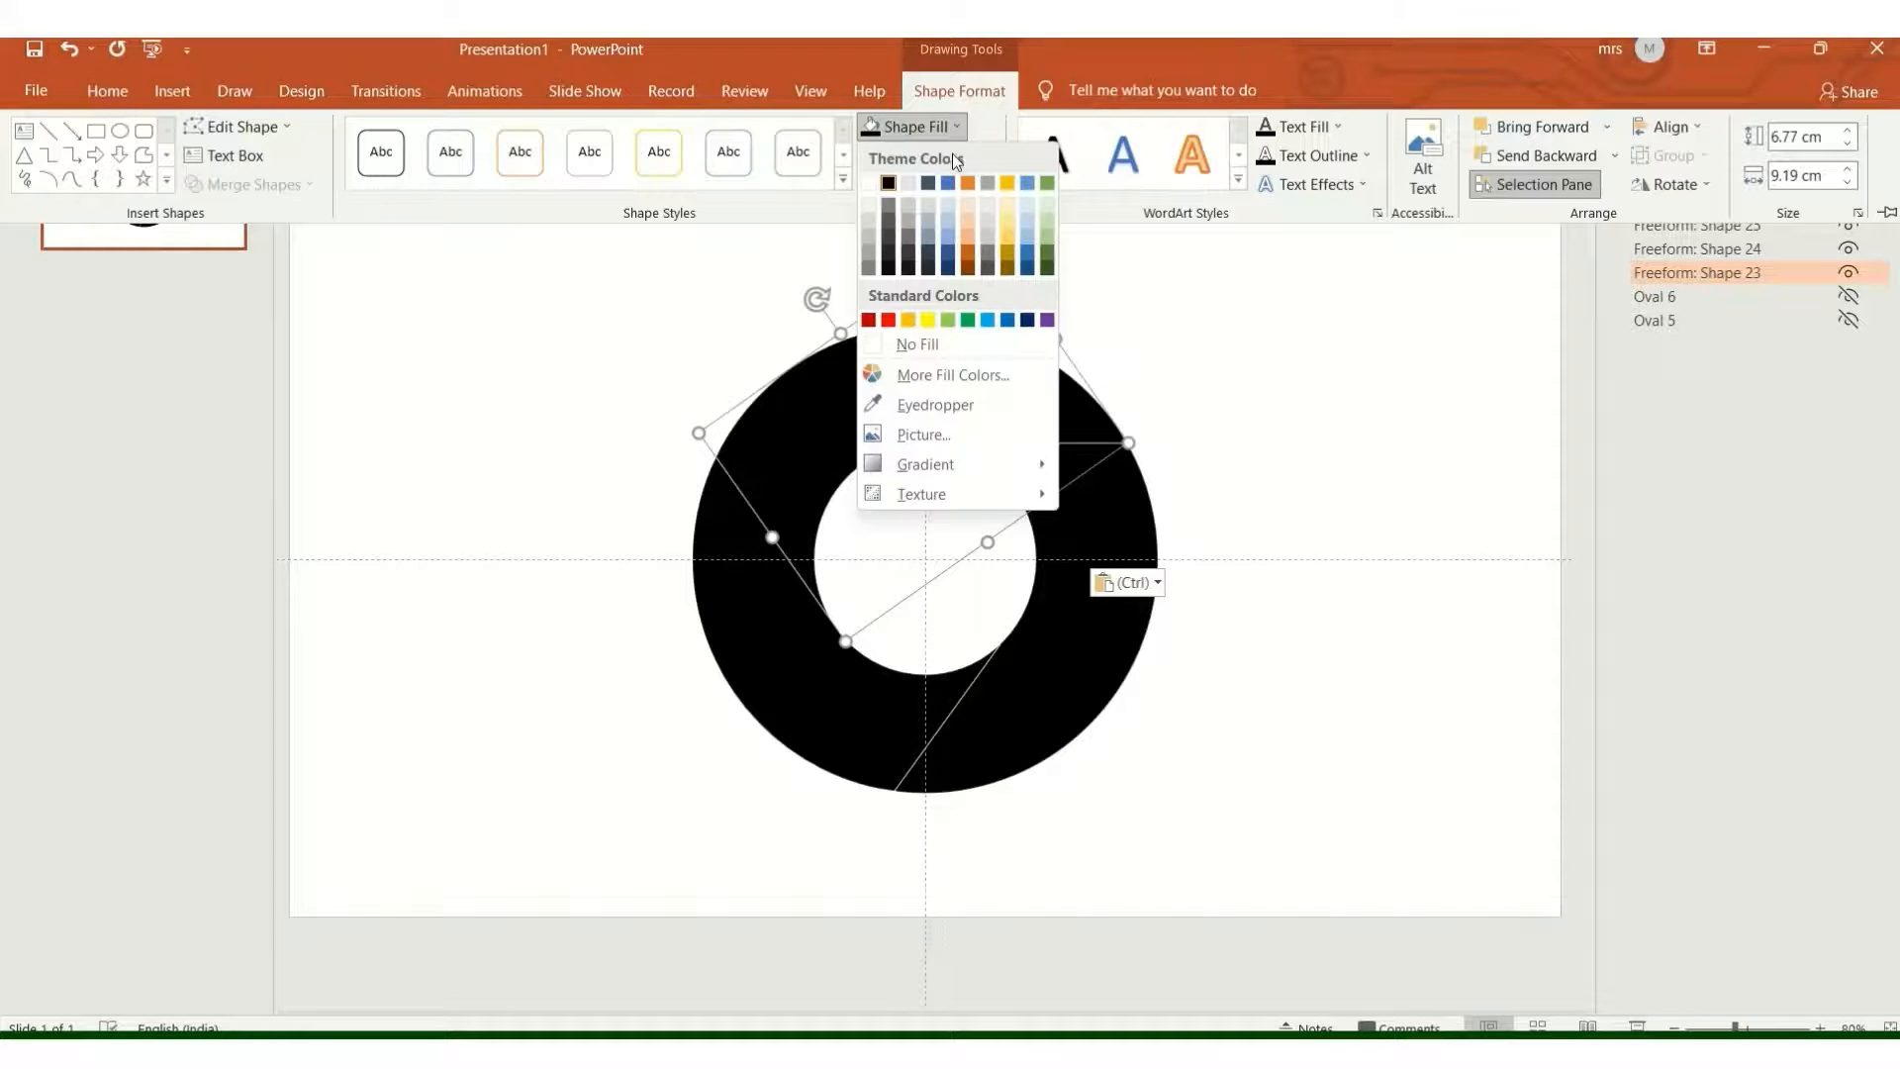
{"action": "left_click", "coordinate": [888, 320]}
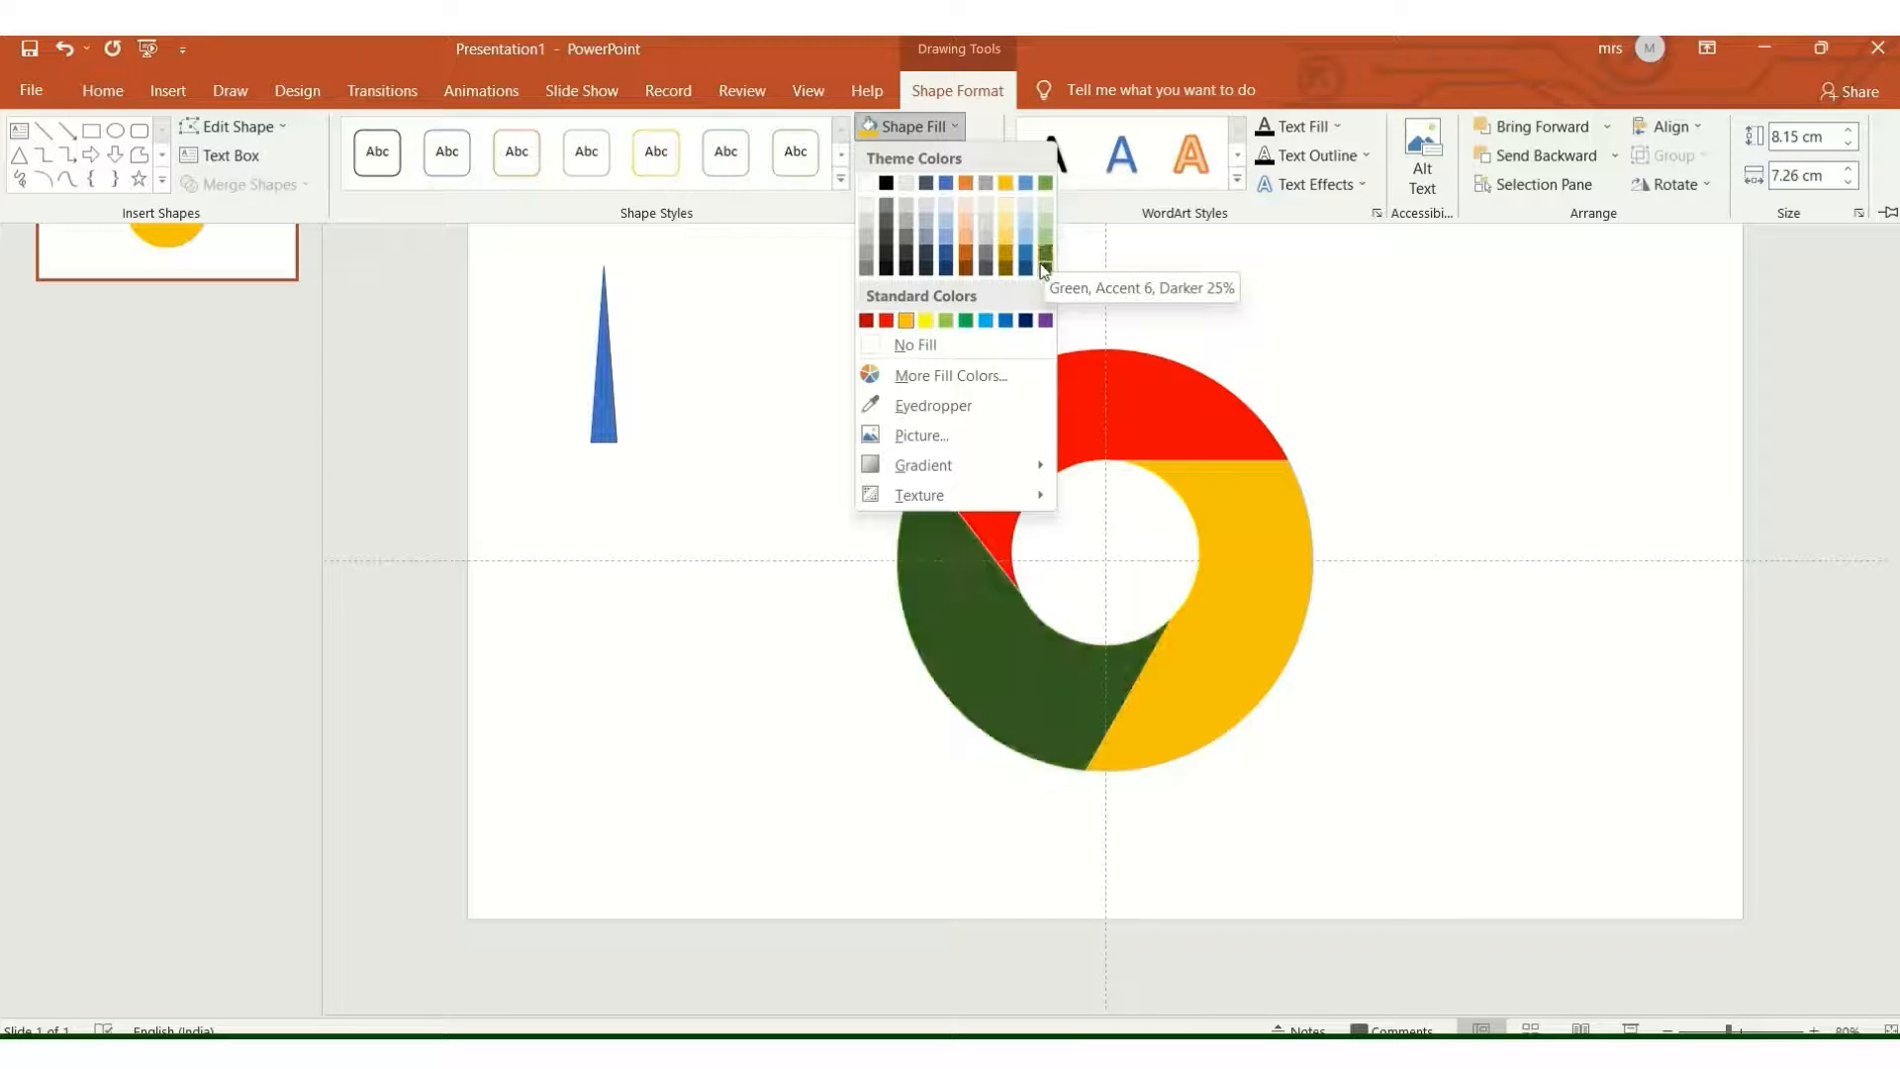
{"action": "left_click", "coordinate": [967, 322]}
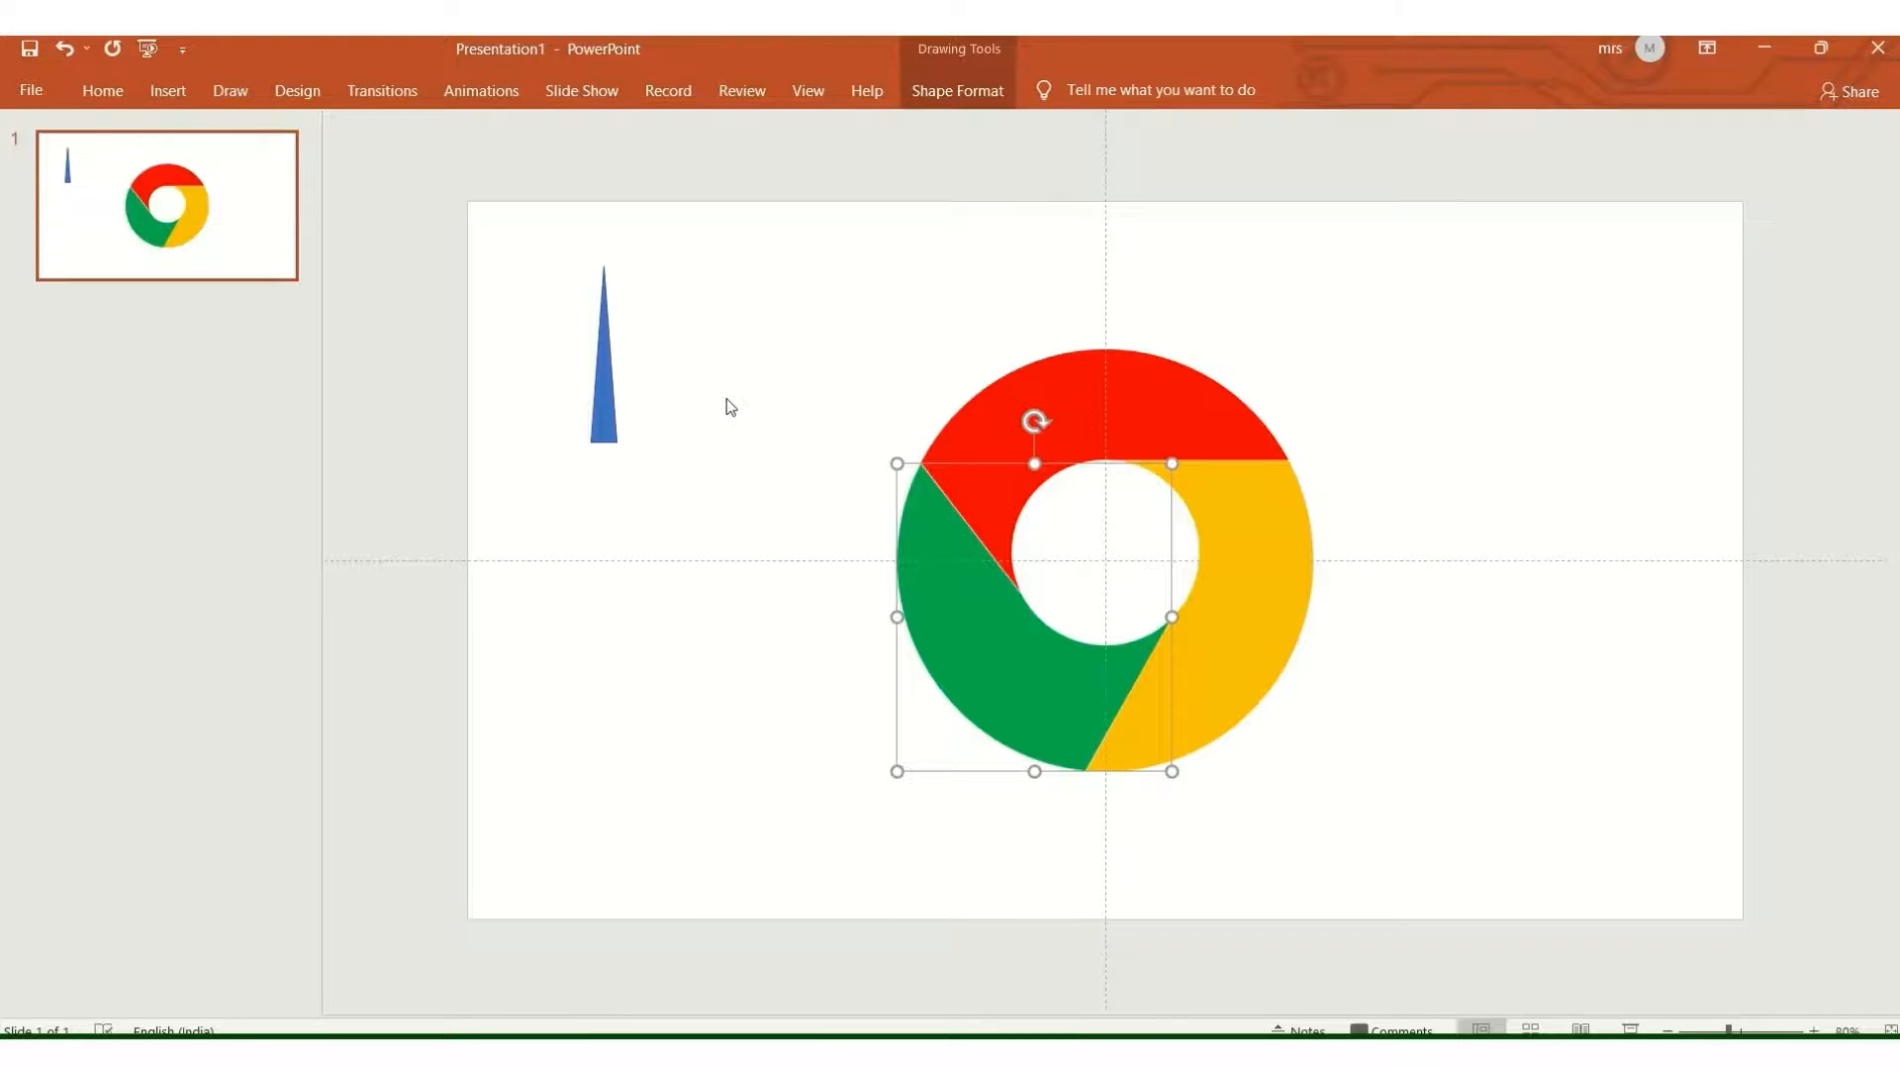
Rotate the thin blue triangle and place it along the red–yellow boundary, with its tip at the ring's outer edge
{"action": "left_click", "coordinate": [726, 404]}
{"action": "left_click", "coordinate": [604, 404]}
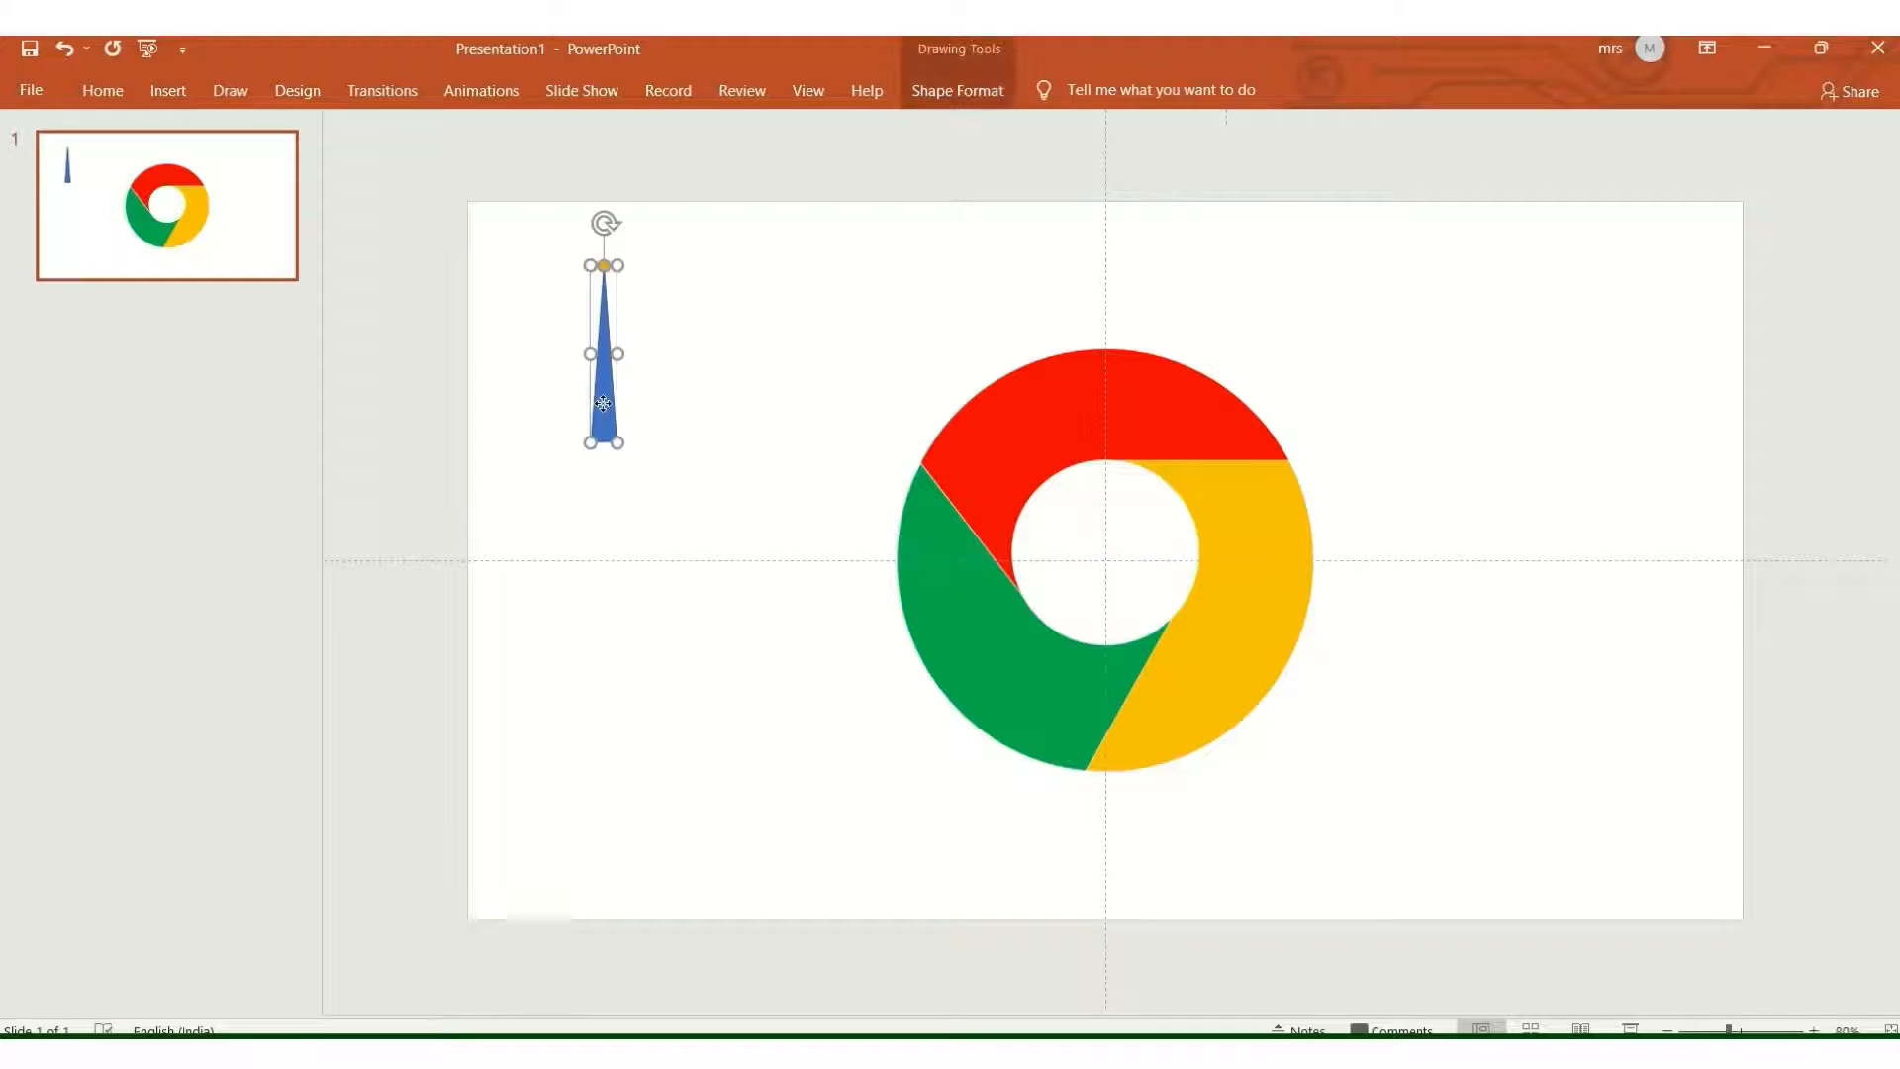
{"action": "left_click_drag", "start_coordinate": [604, 220], "coordinate": [1200, 453]}
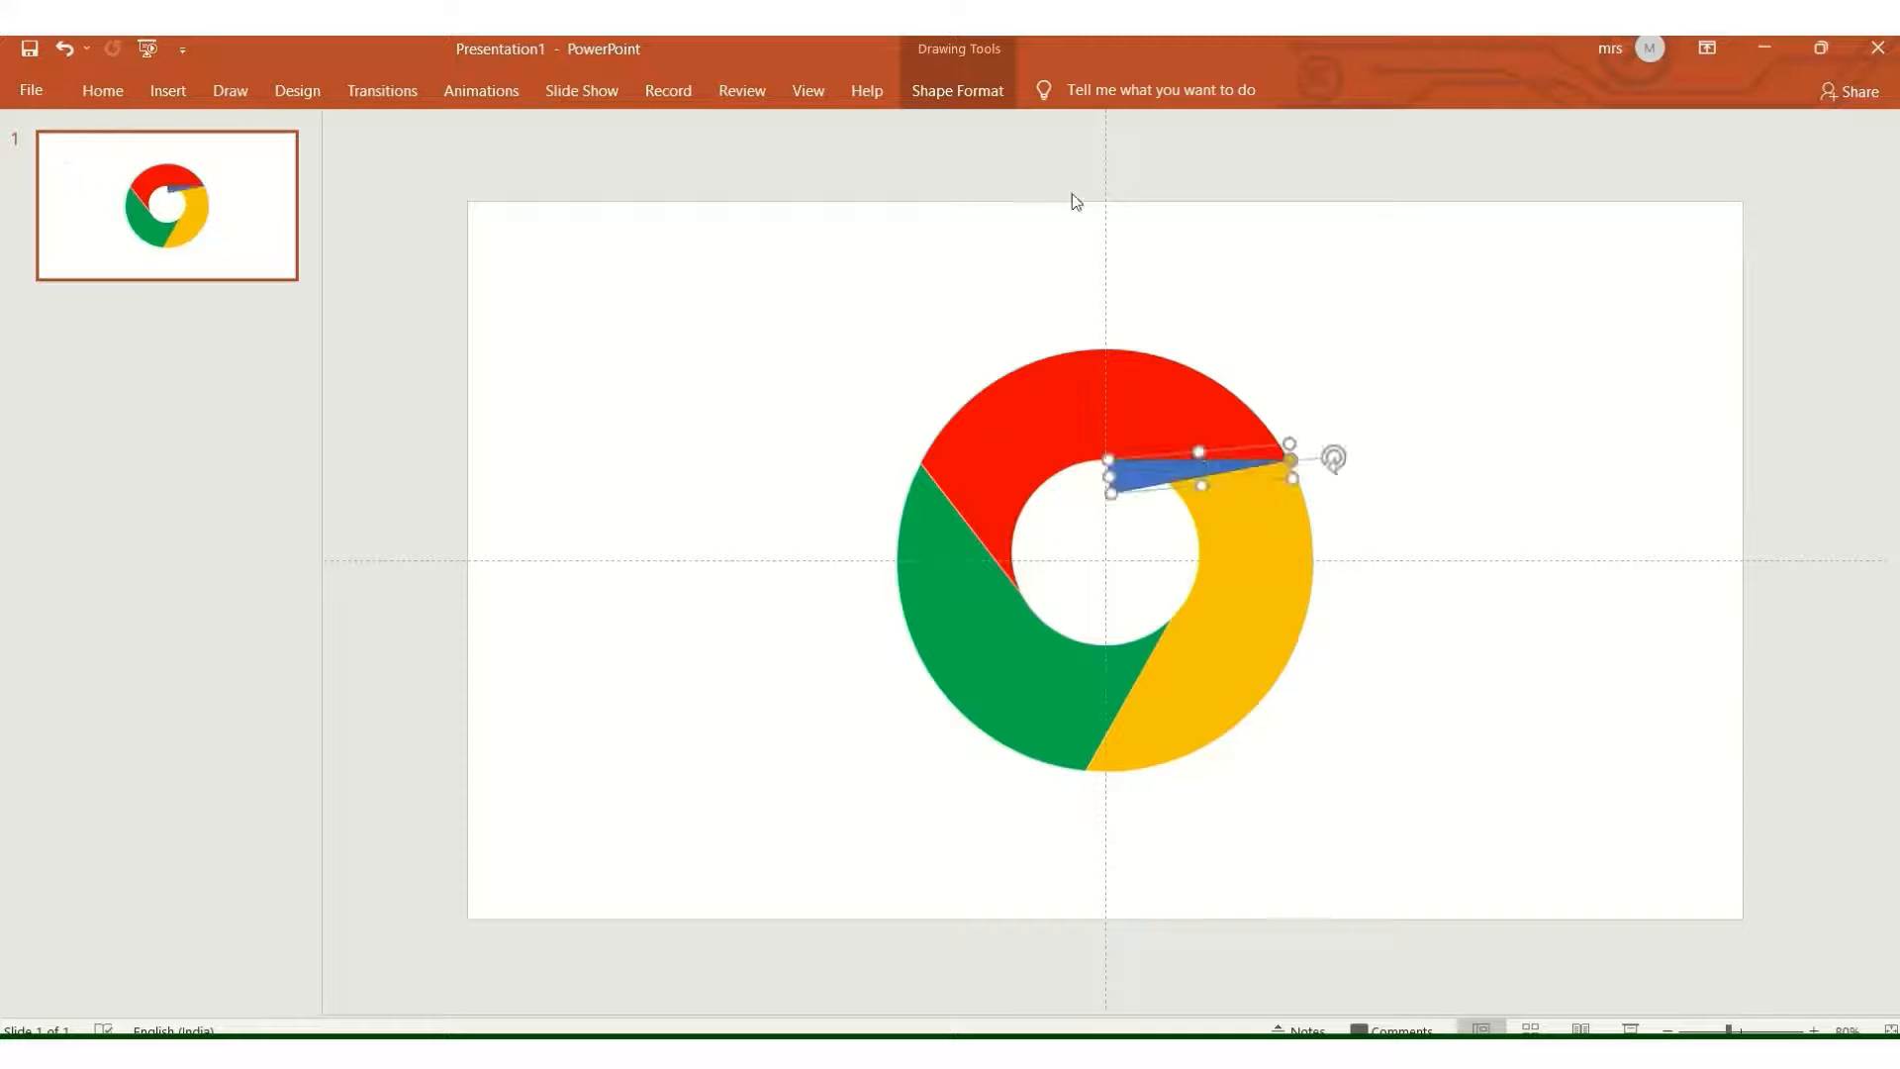
Remove the outline from the thin blue triangle
{"action": "left_click", "coordinate": [962, 90]}
{"action": "left_click", "coordinate": [982, 156]}
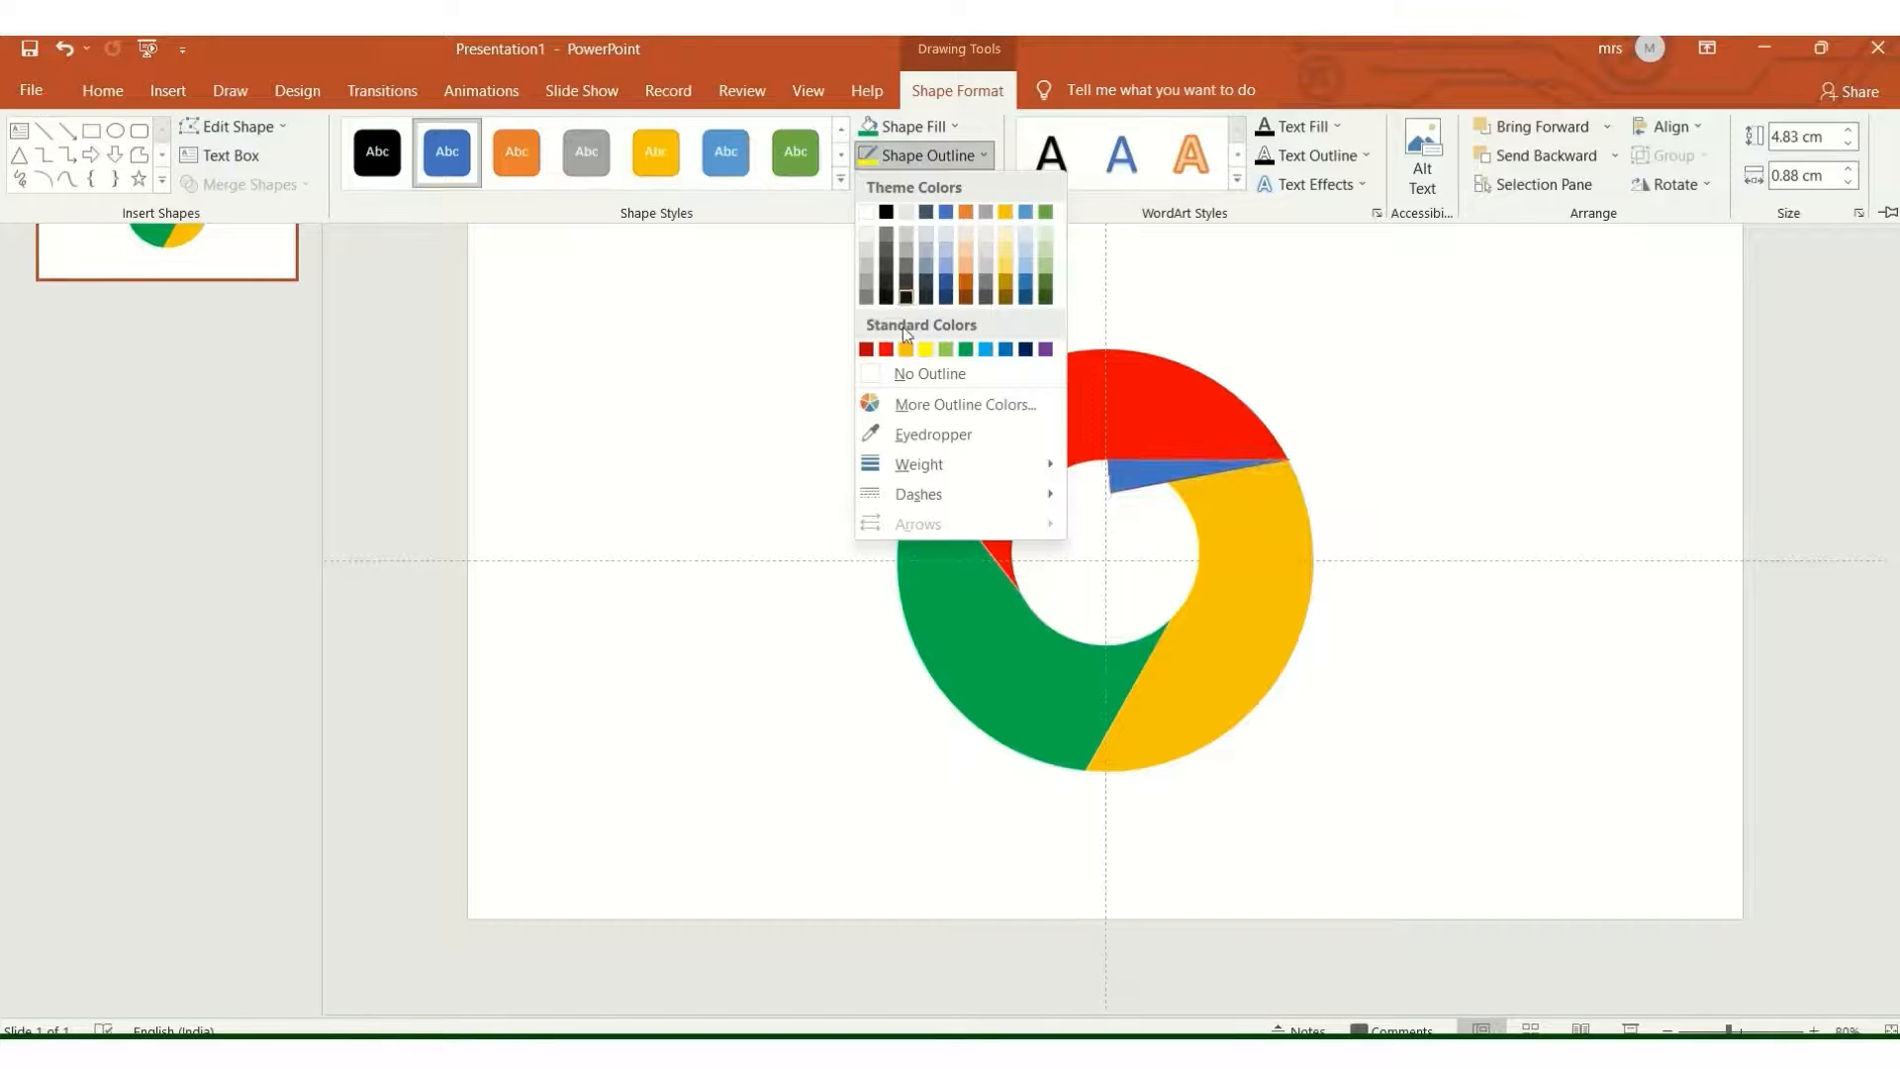
{"action": "left_click", "coordinate": [873, 373]}
{"action": "left_click", "coordinate": [893, 126]}
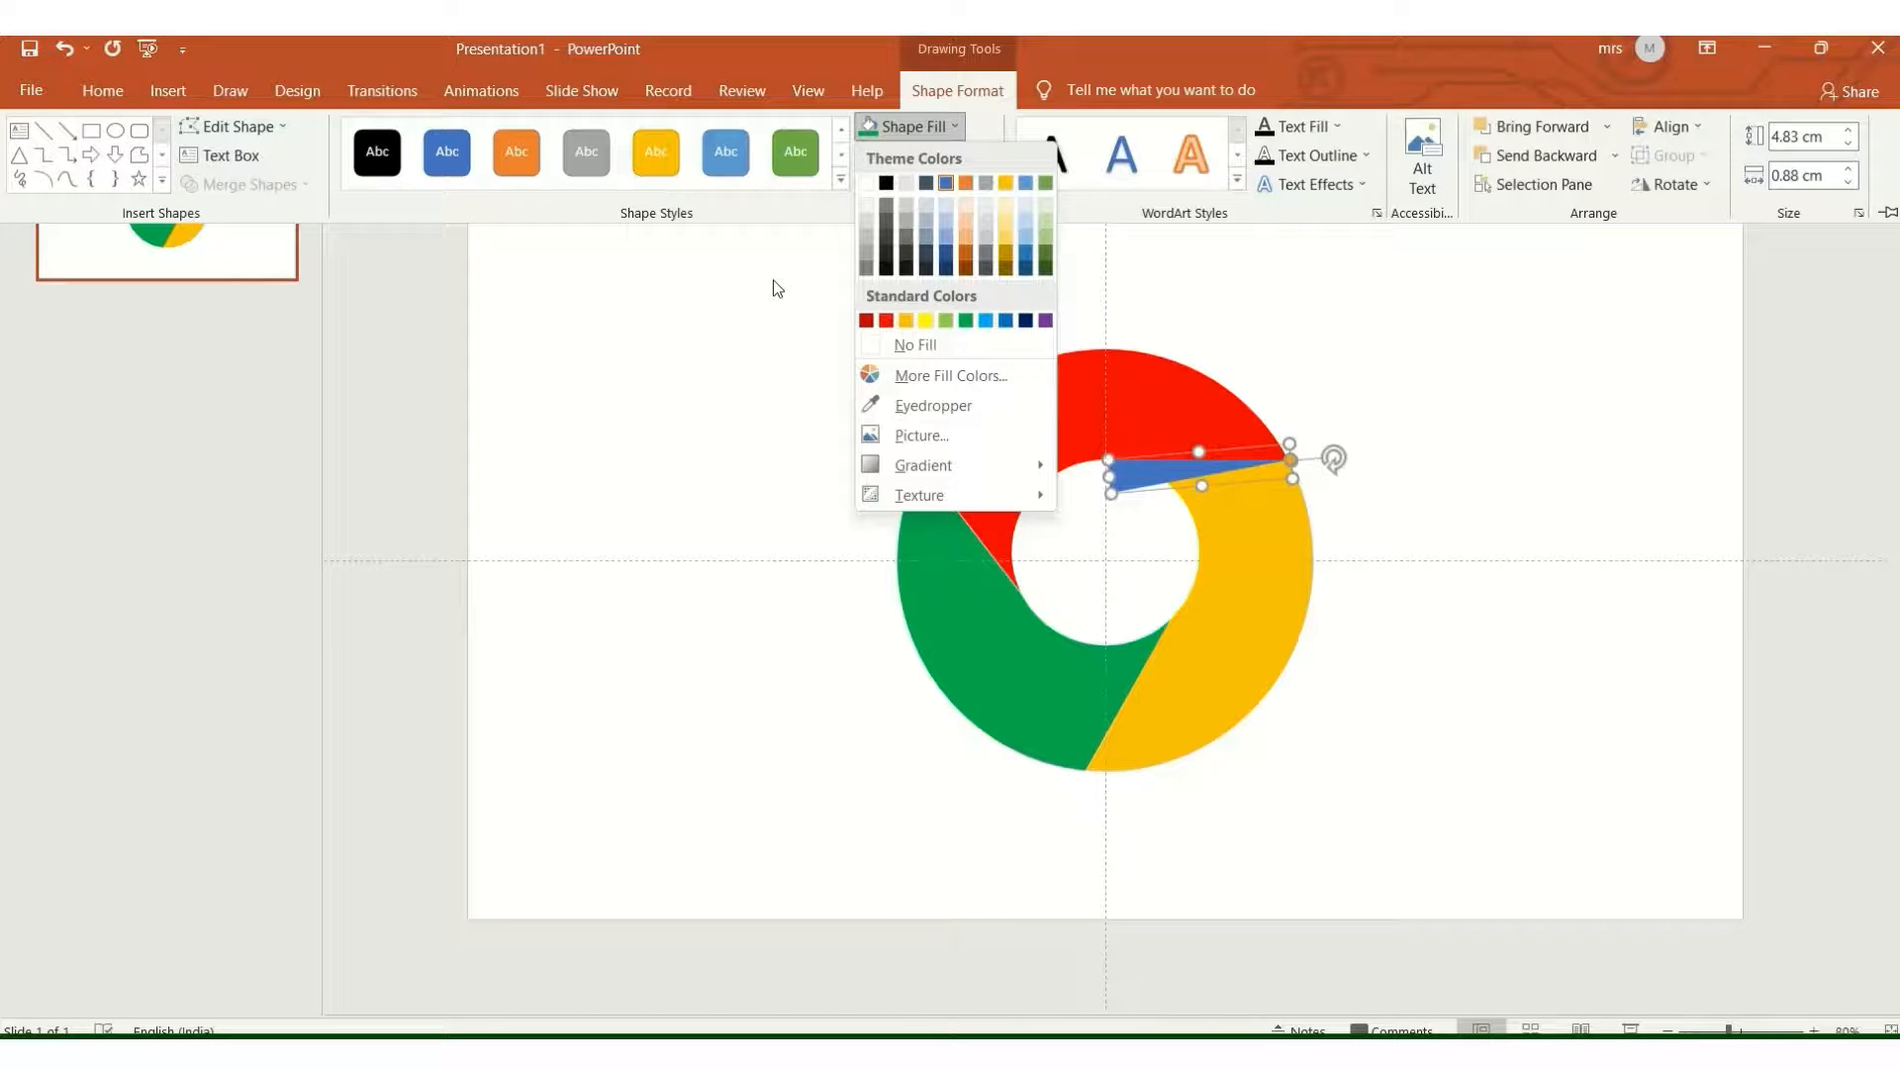
{"action": "key", "text": "Escape"}
{"action": "key", "text": "ctrl+F1"}
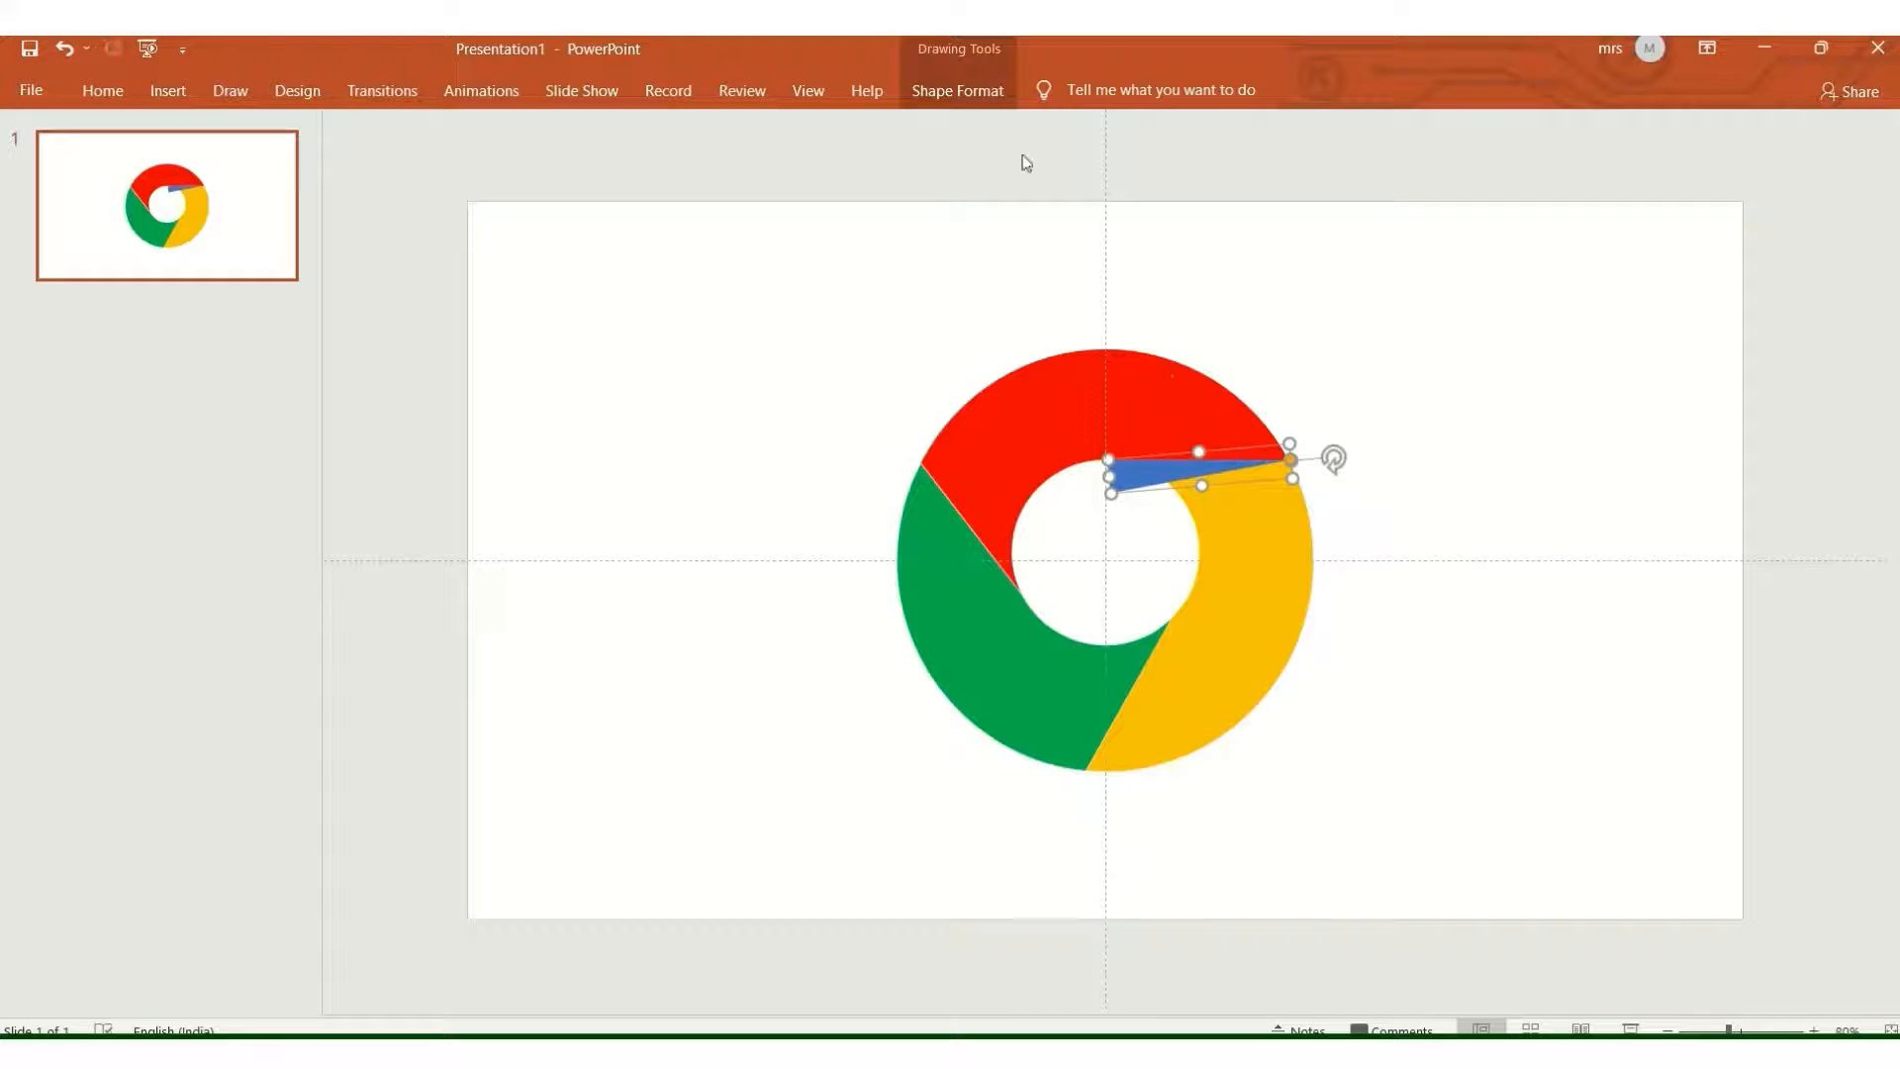
Fill the thin triangle with black
{"action": "left_click", "coordinate": [957, 90]}
{"action": "left_click", "coordinate": [956, 124]}
{"action": "left_click", "coordinate": [889, 186]}
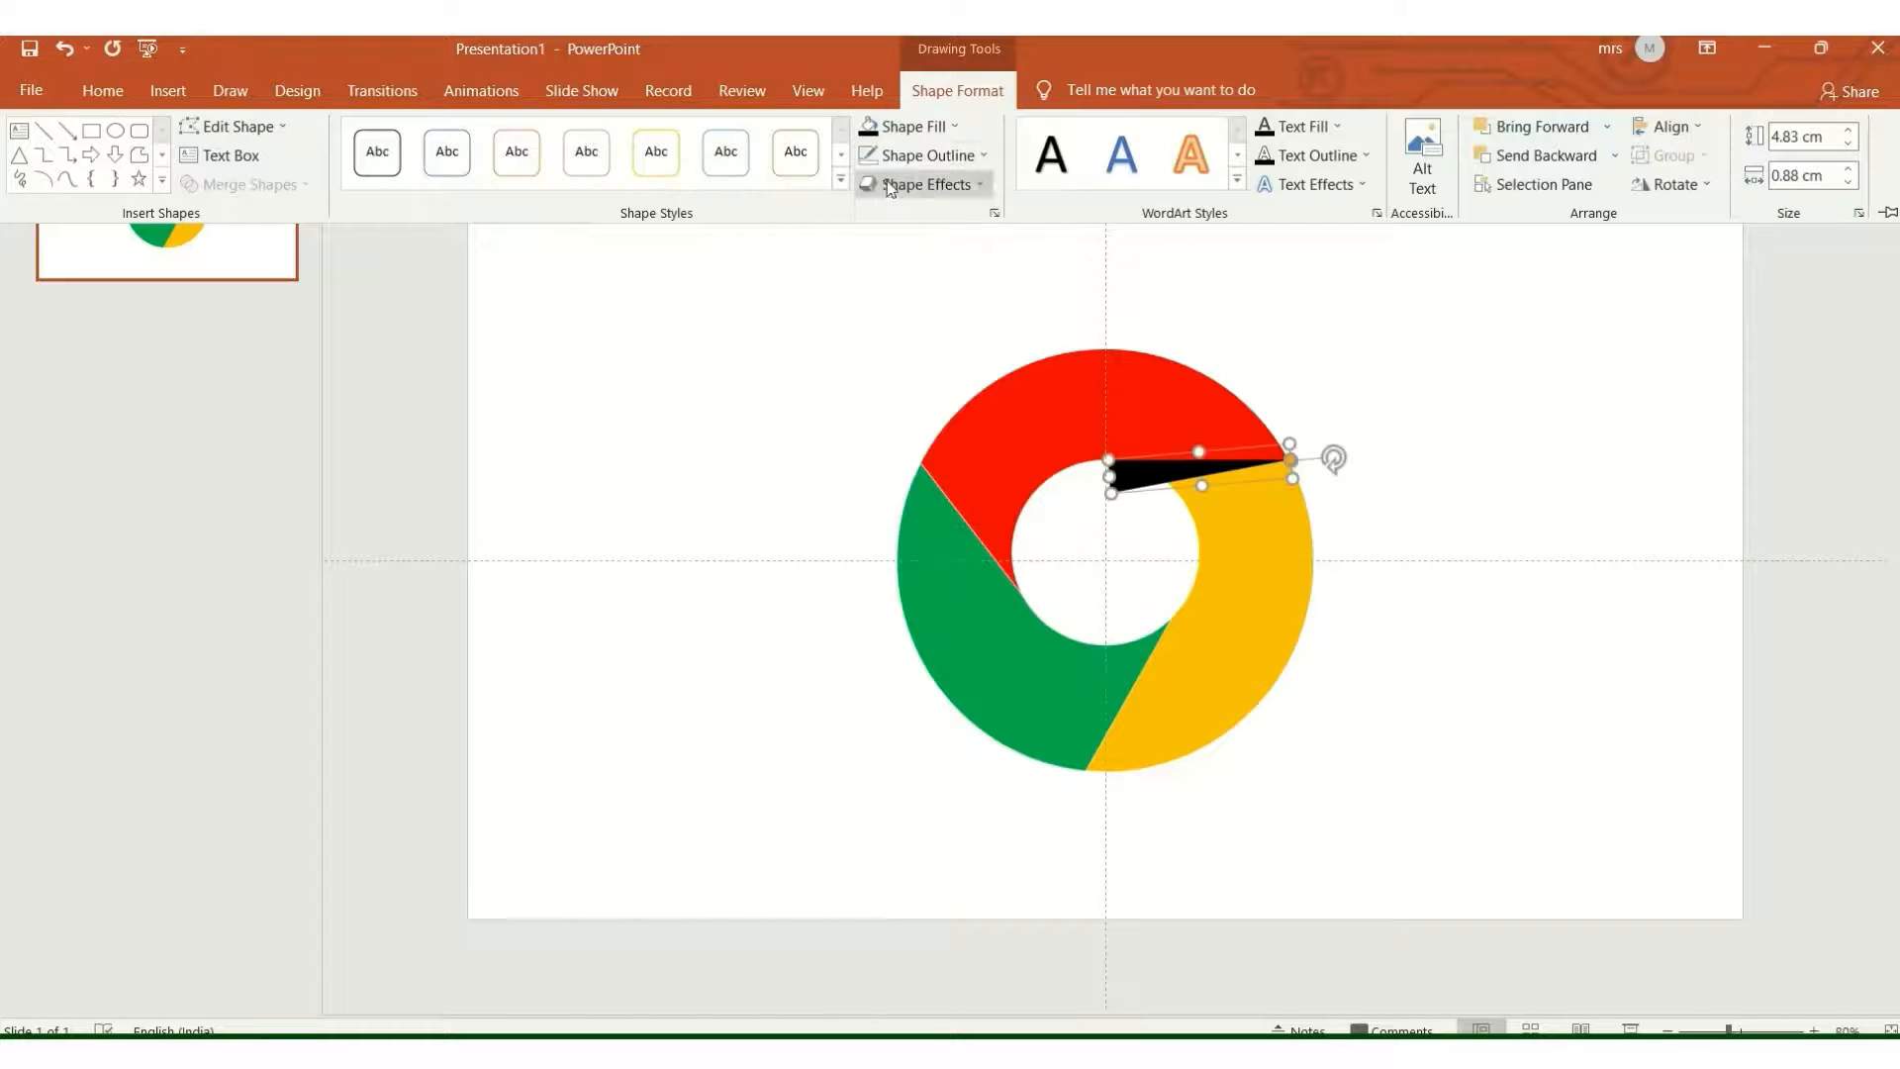
Set the black triangle's fill transparency to 72% so it acts as a shadow on the yellow segment
{"action": "left_click", "coordinate": [1181, 484]}
{"action": "right_click", "coordinate": [1179, 471]}
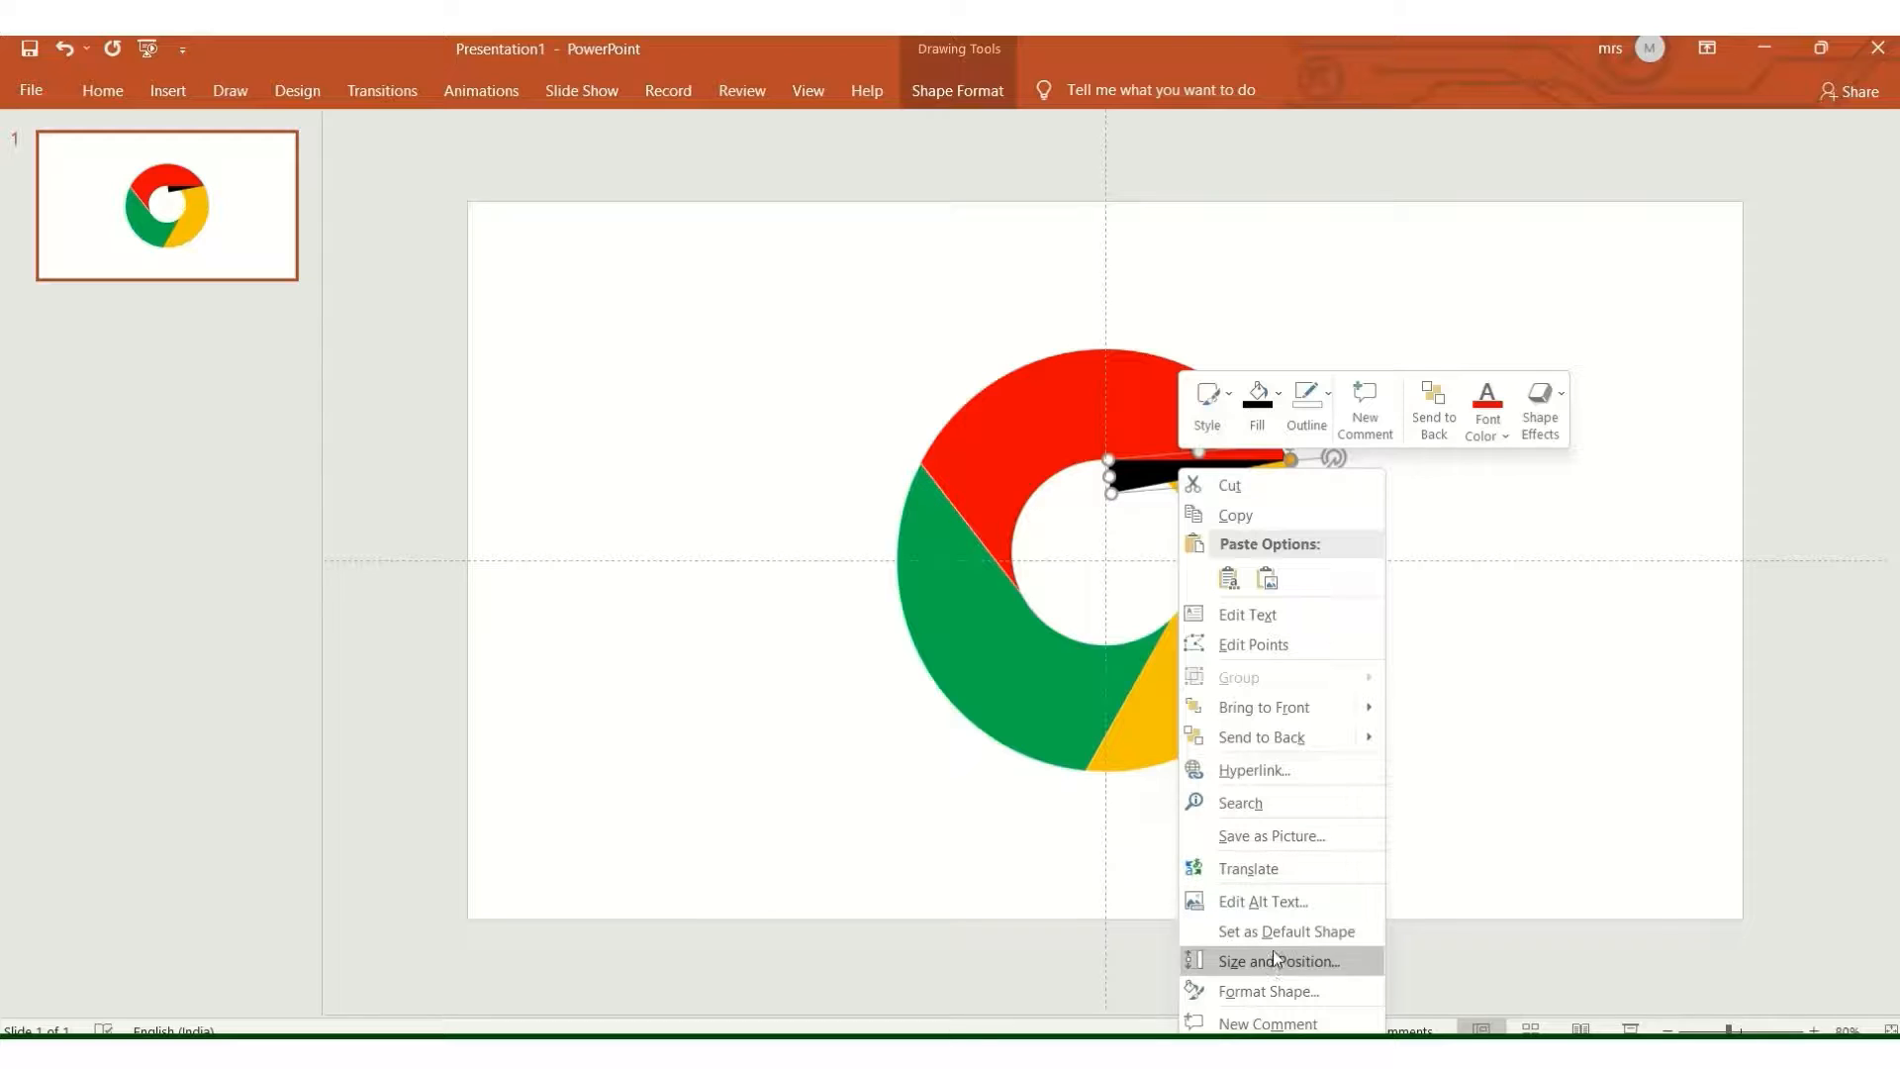
{"action": "left_click", "coordinate": [1279, 990]}
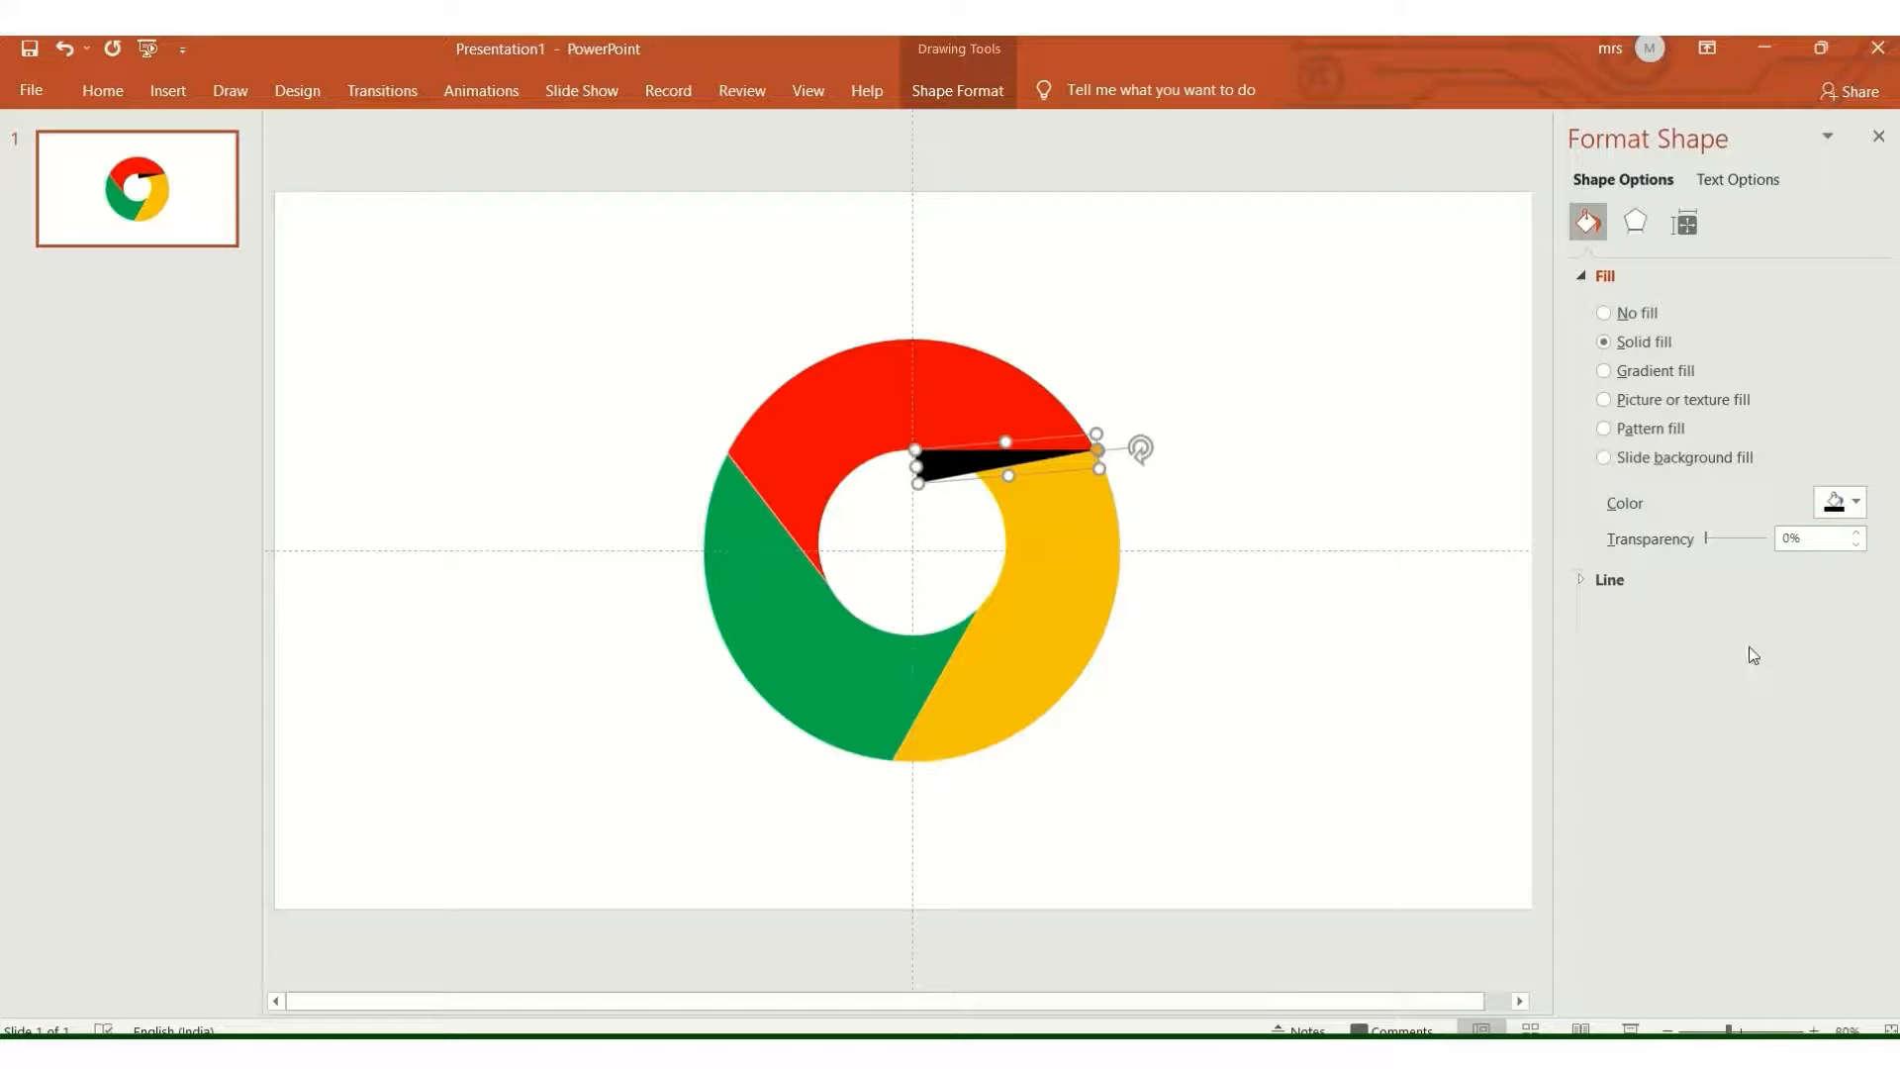
{"action": "left_click", "coordinate": [1858, 532]}
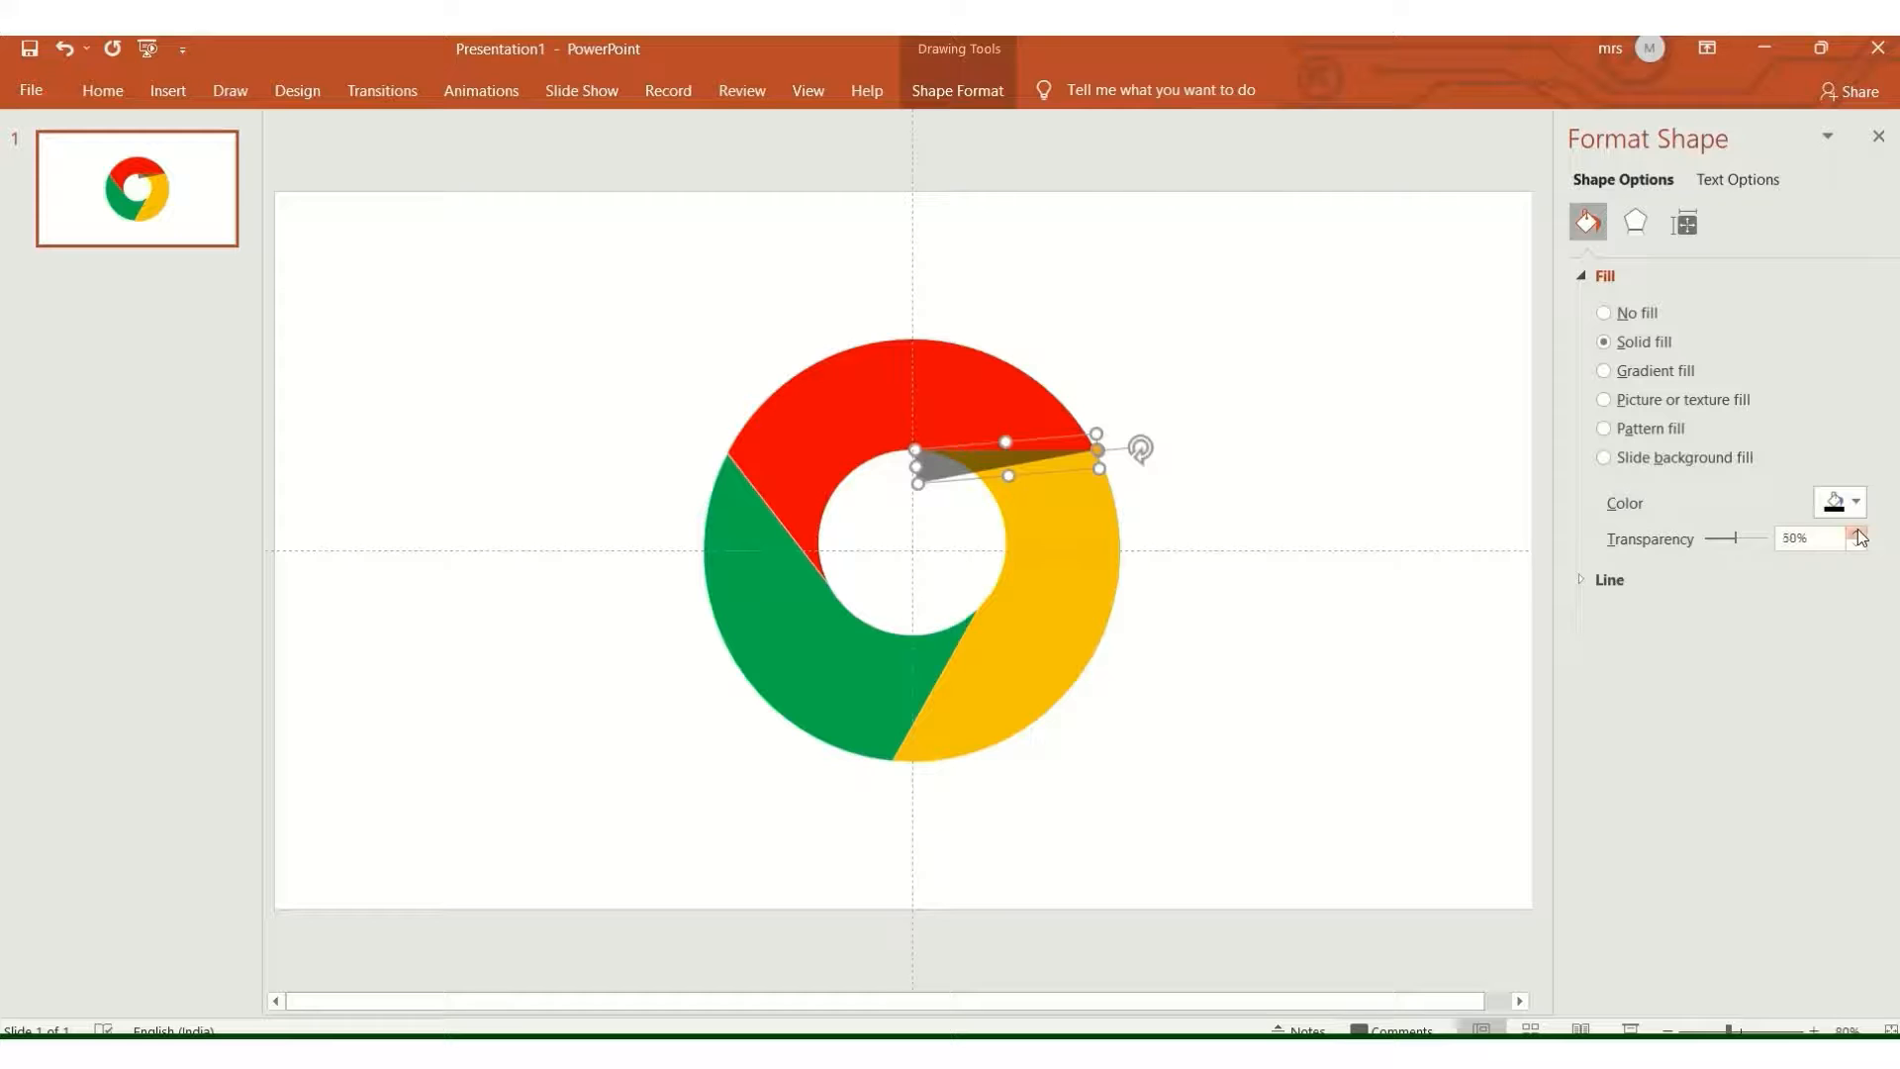
{"action": "left_click", "coordinate": [1860, 534]}
{"action": "left_click", "coordinate": [1857, 533]}
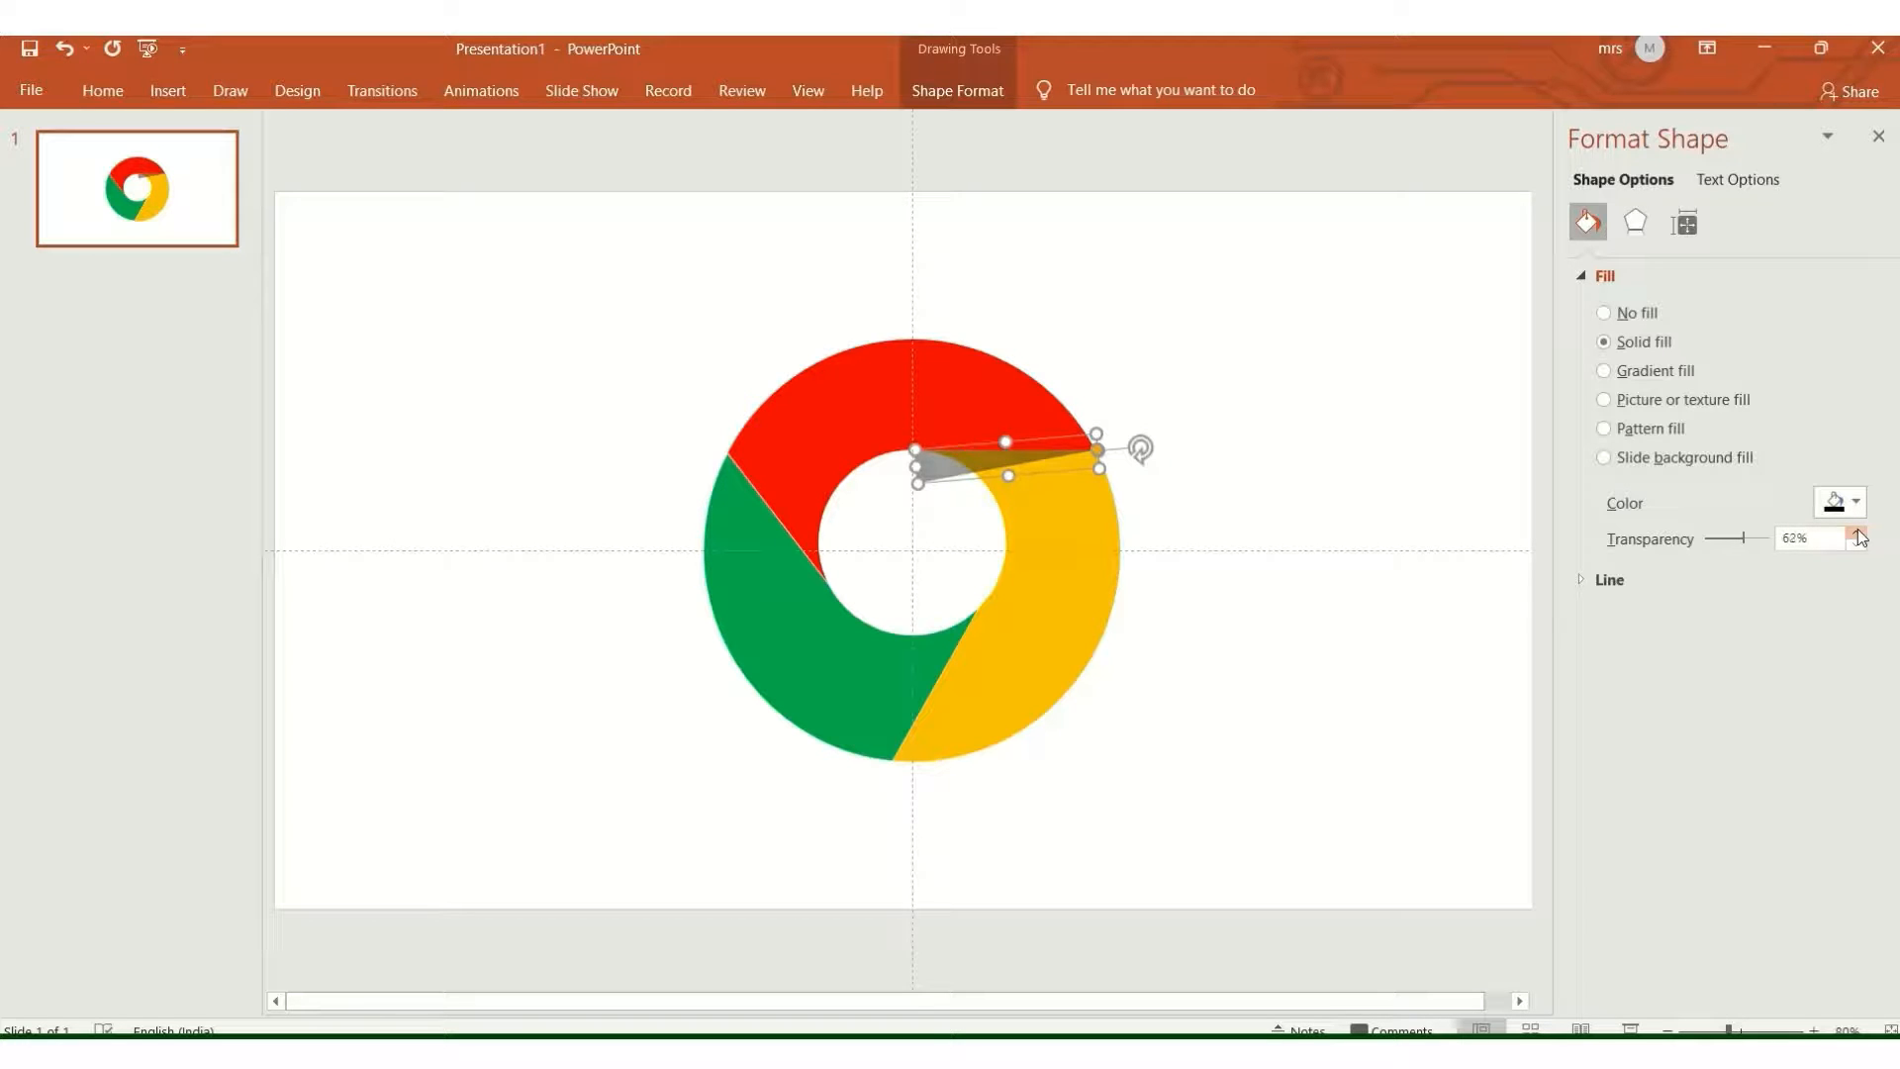
{"action": "left_click", "coordinate": [1860, 534]}
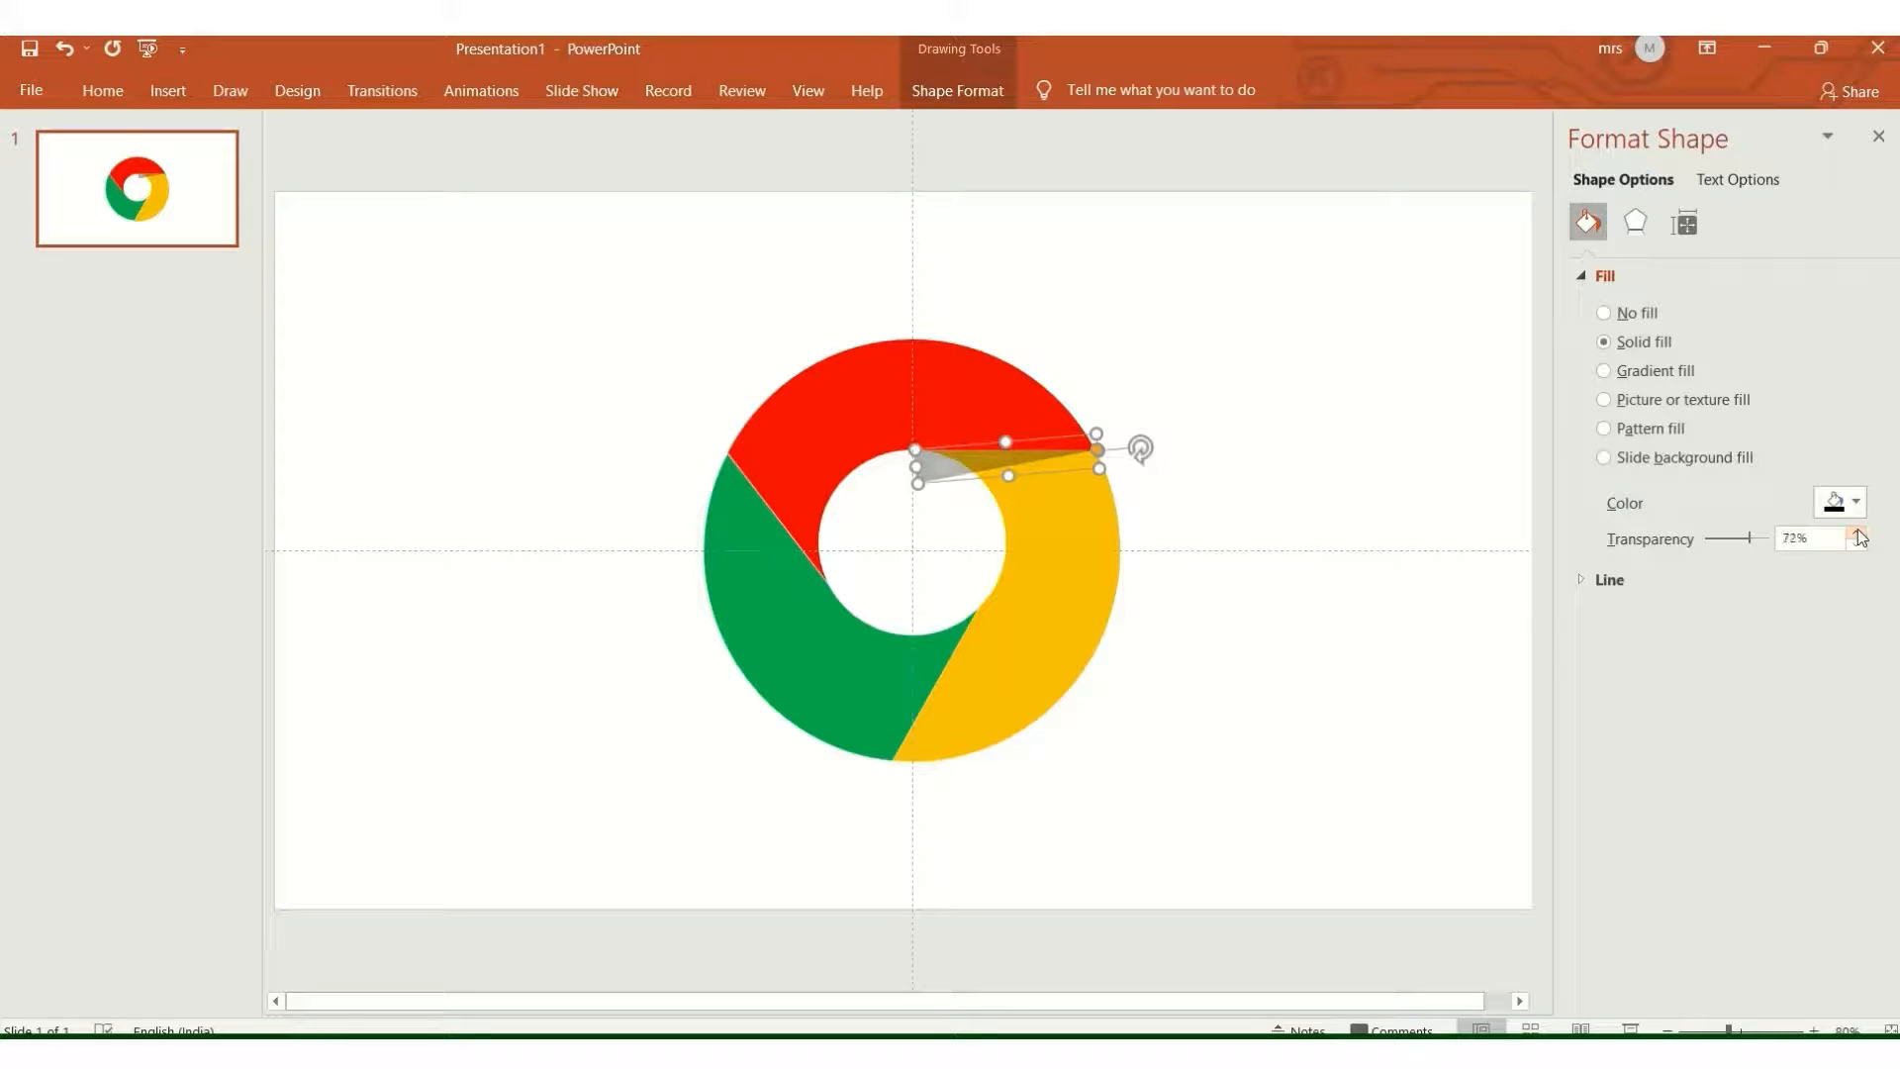
{"action": "left_click", "coordinate": [1197, 666]}
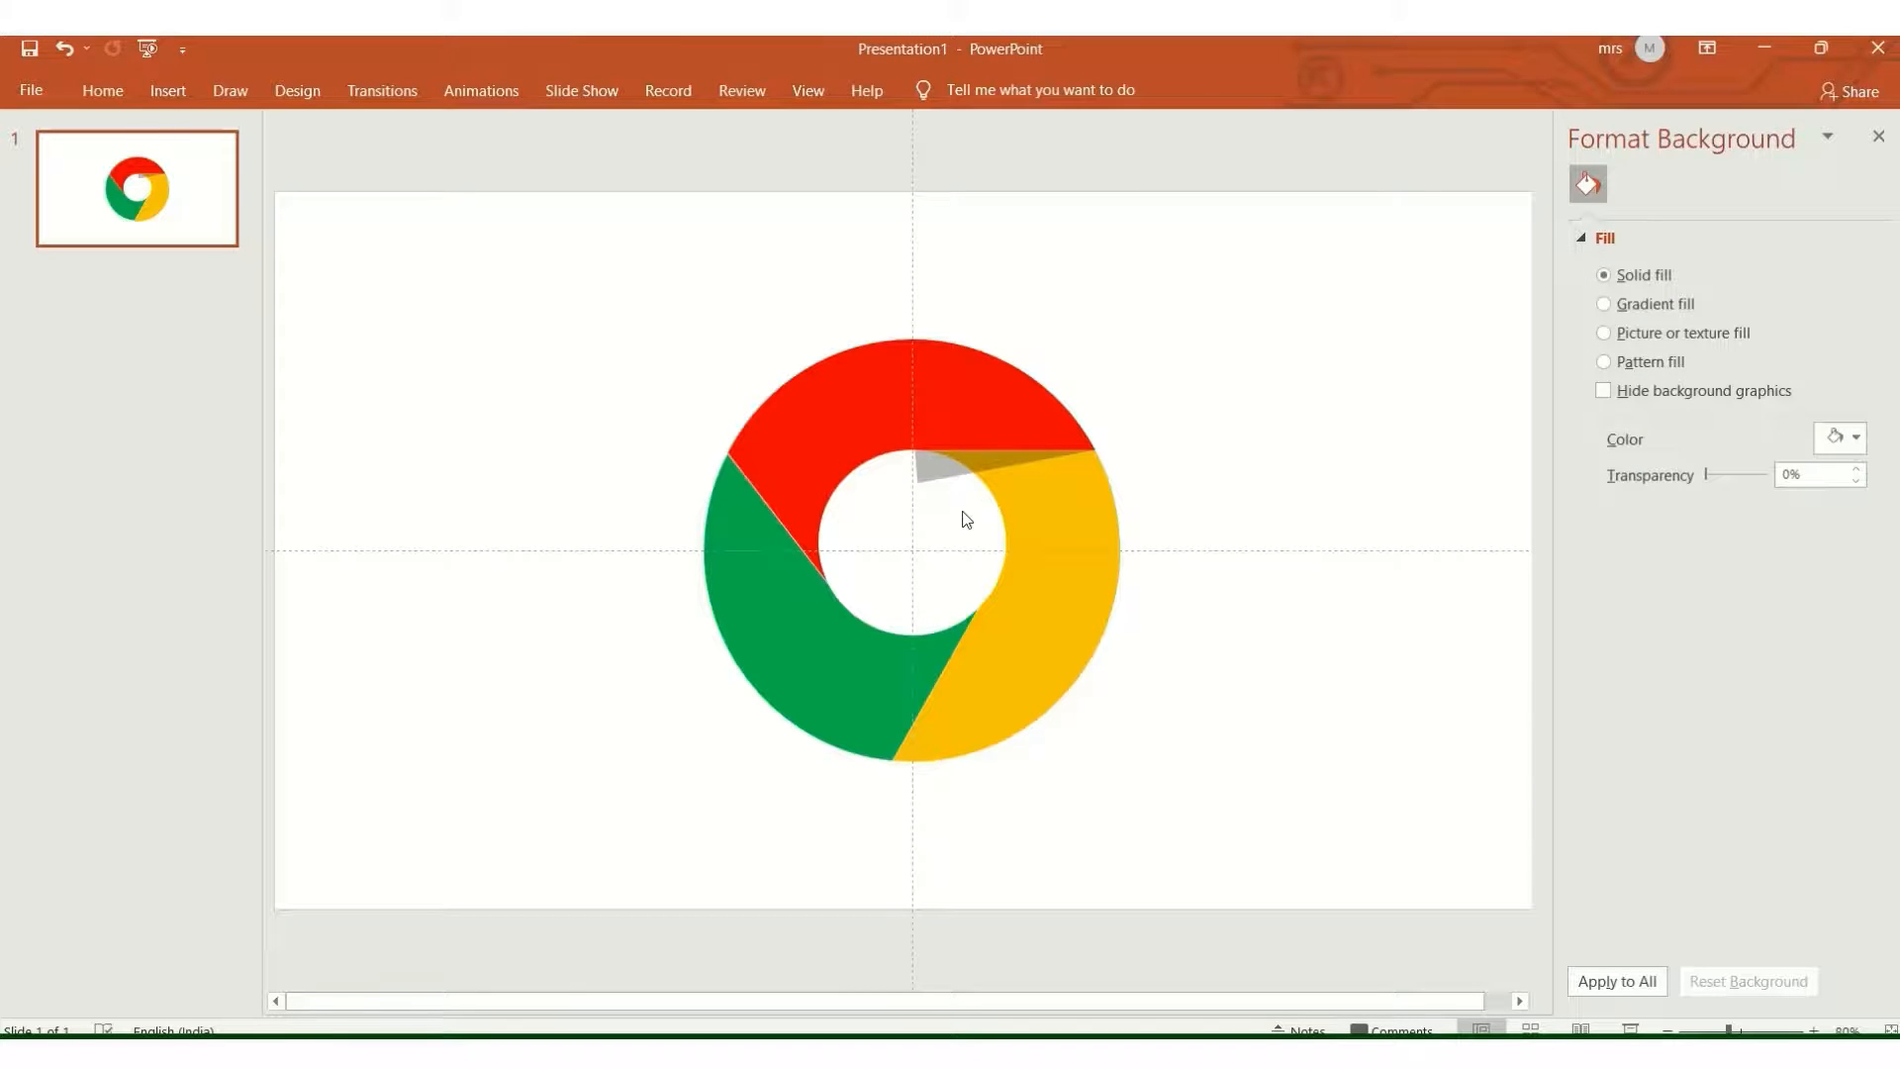
Show the hidden Oval 6 inside the ring again
{"action": "left_click", "coordinate": [873, 447]}
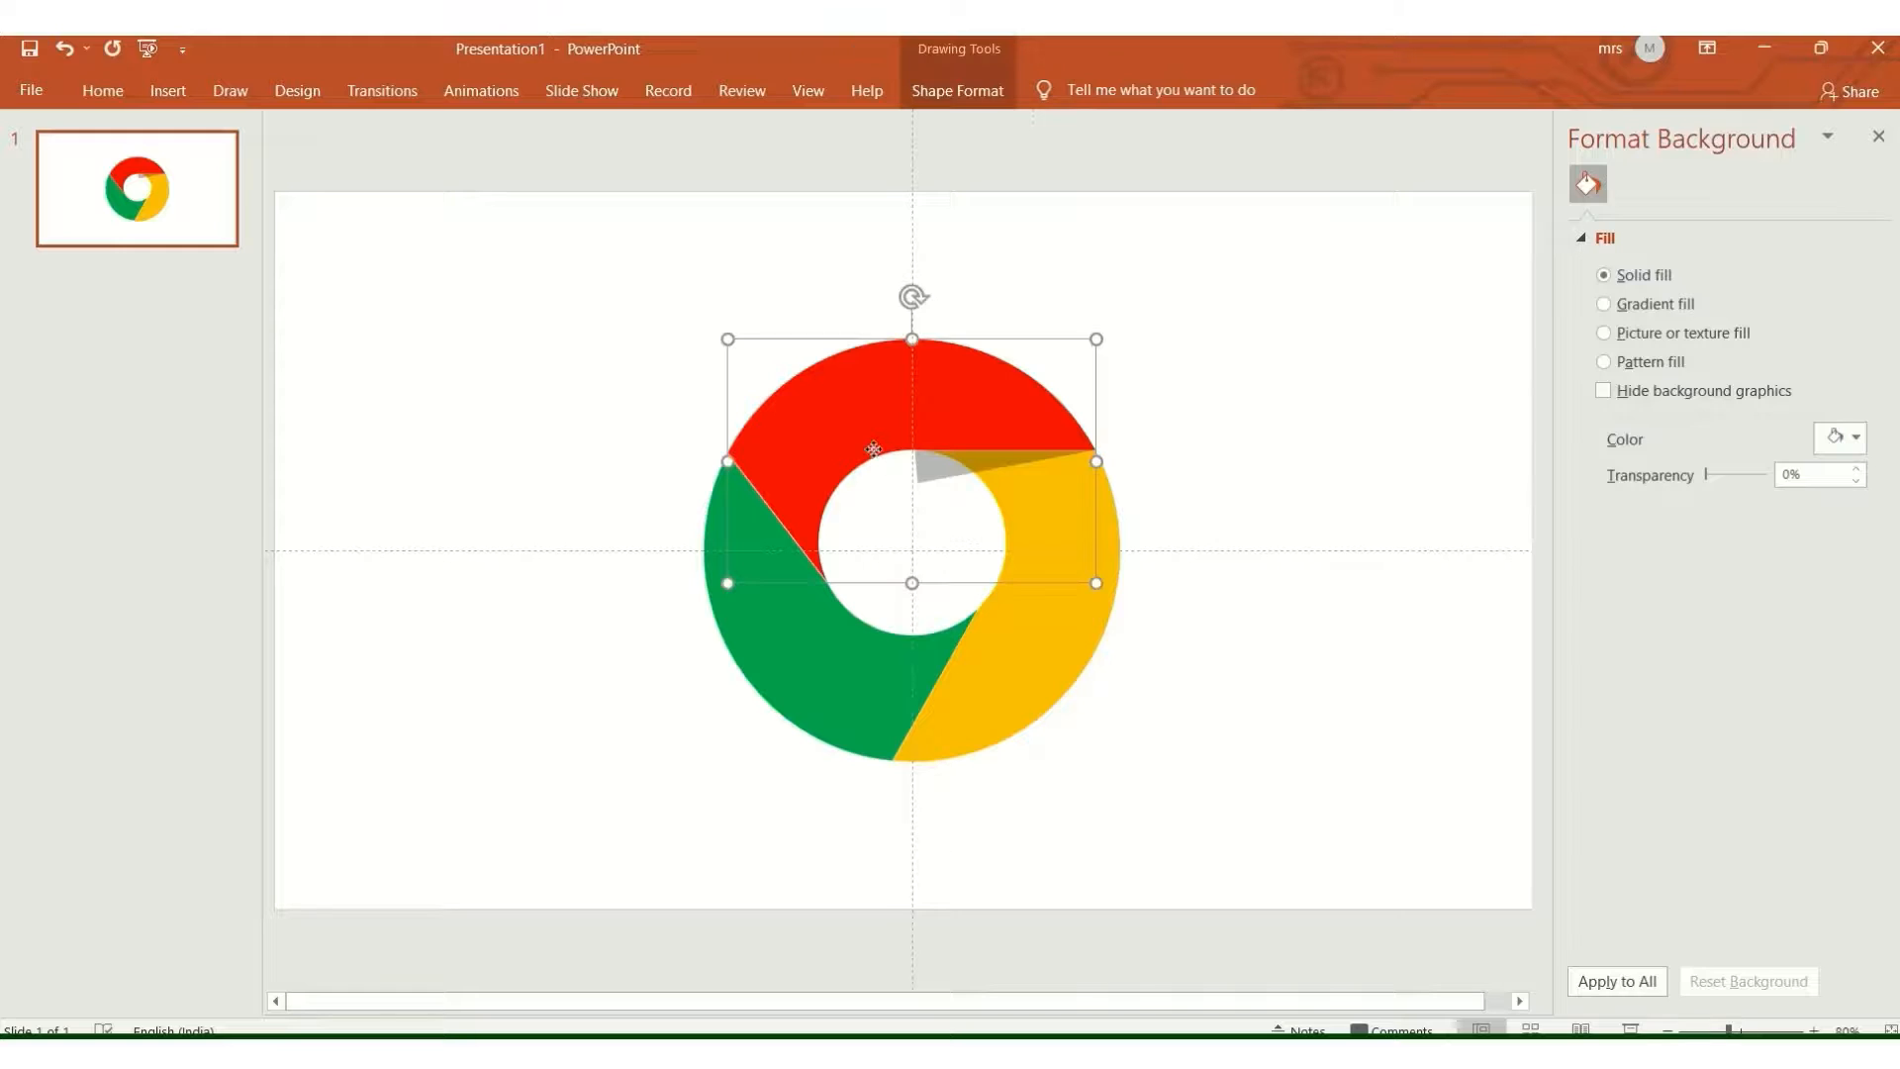
{"action": "left_click", "coordinate": [1220, 459]}
{"action": "left_click", "coordinate": [935, 465]}
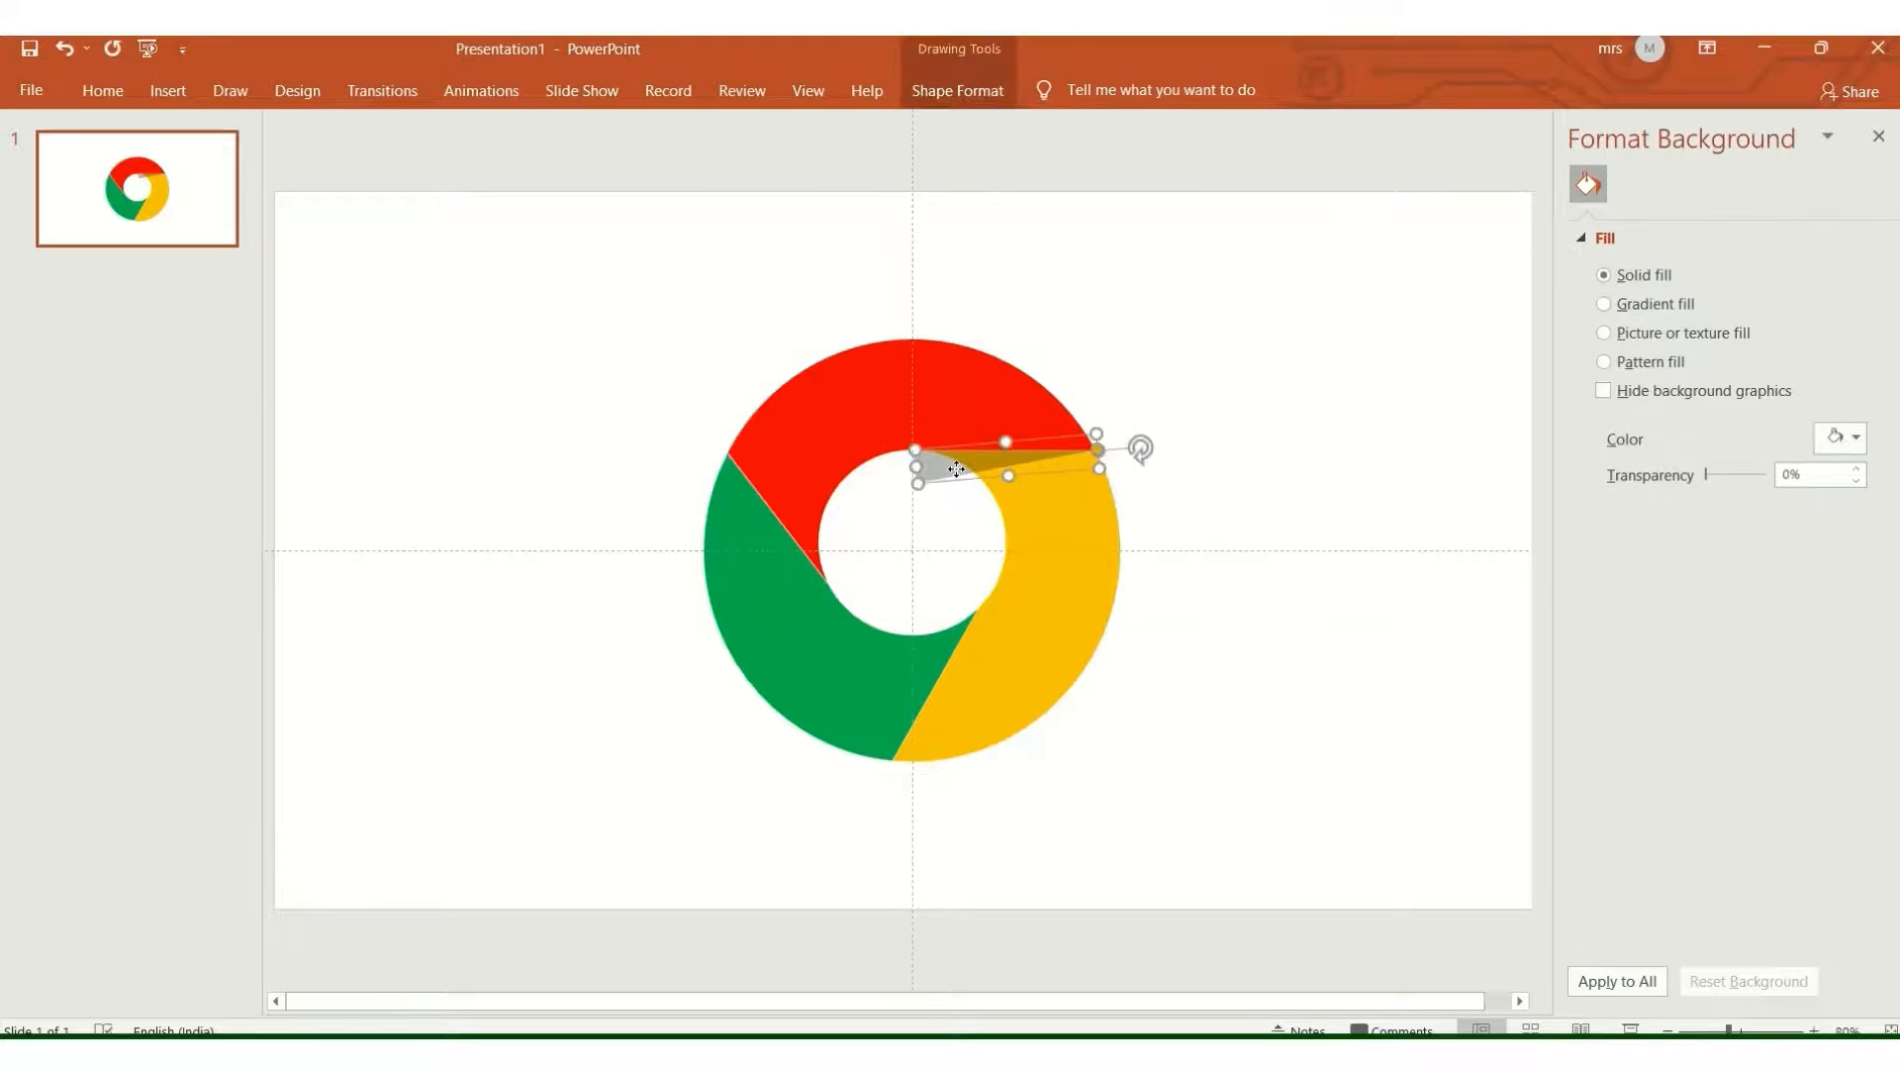
{"action": "left_click", "coordinate": [975, 90]}
{"action": "left_click", "coordinate": [1522, 180]}
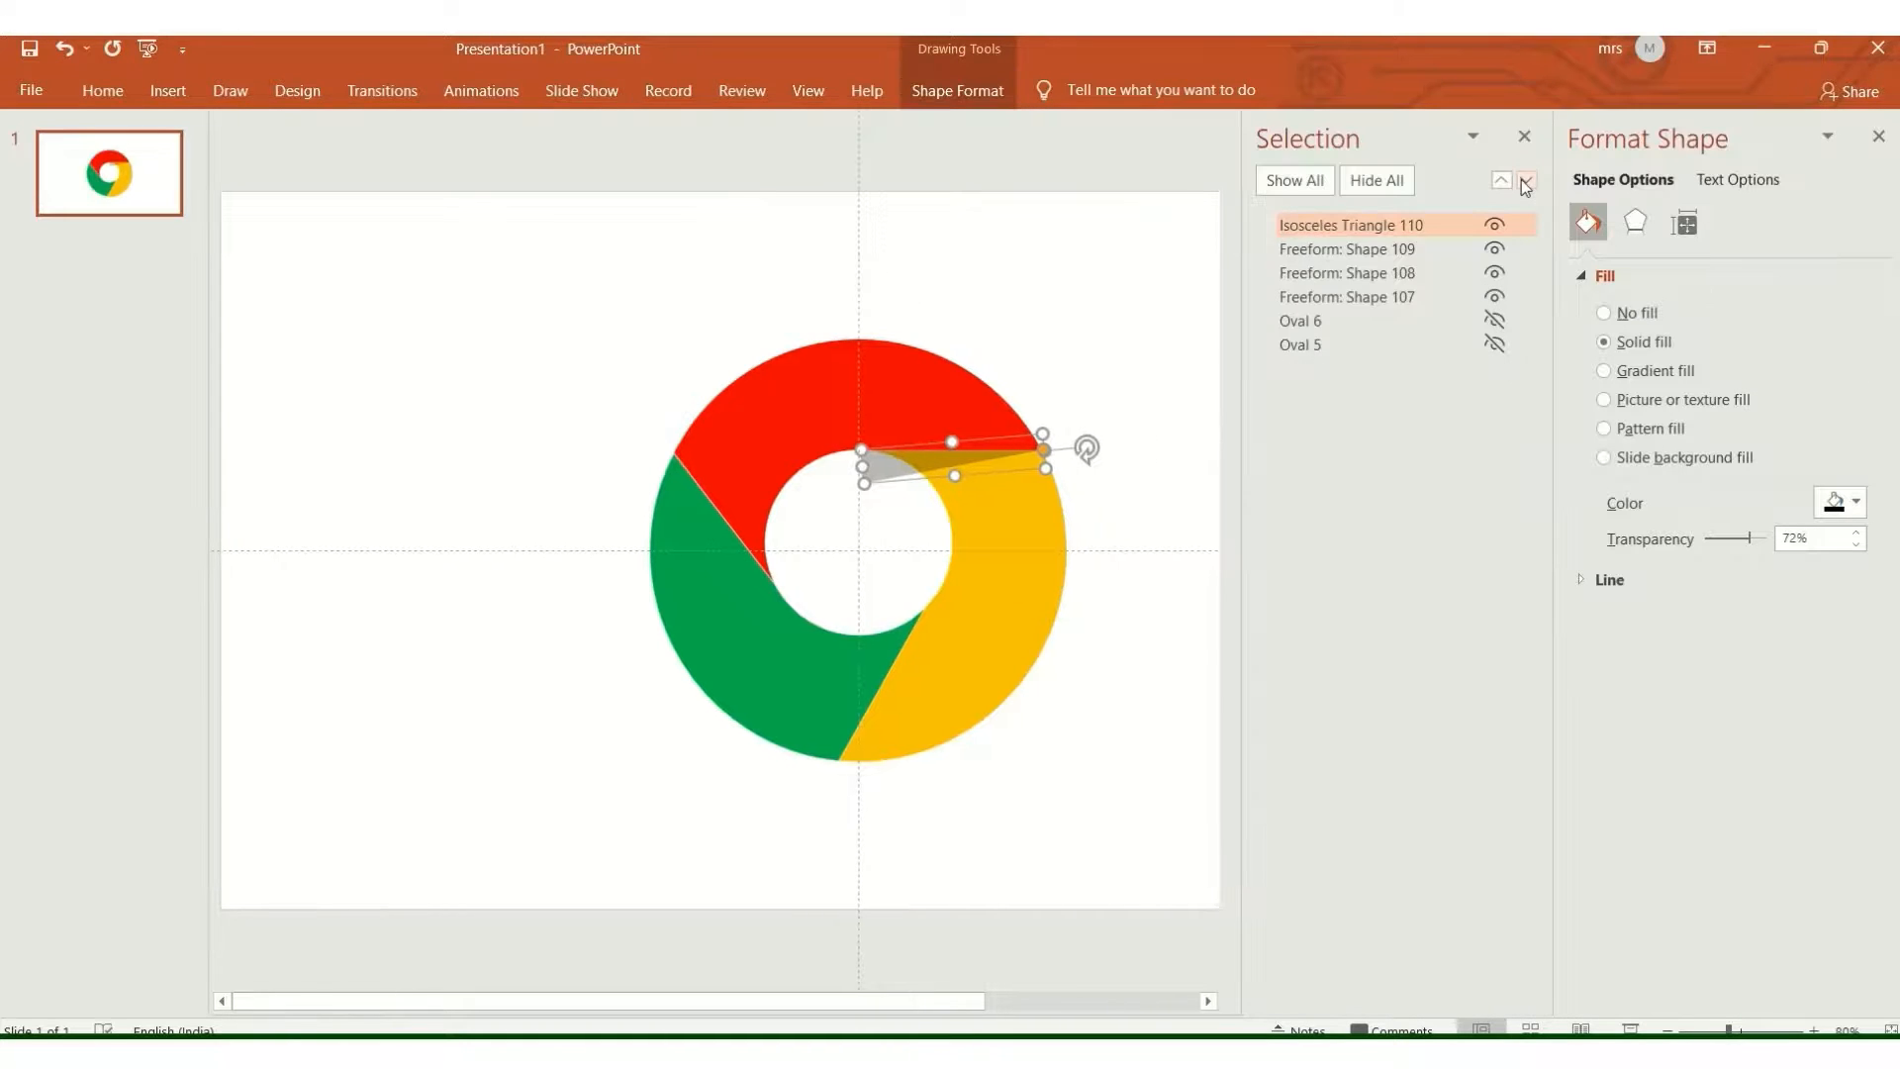
{"action": "left_click", "coordinate": [902, 540]}
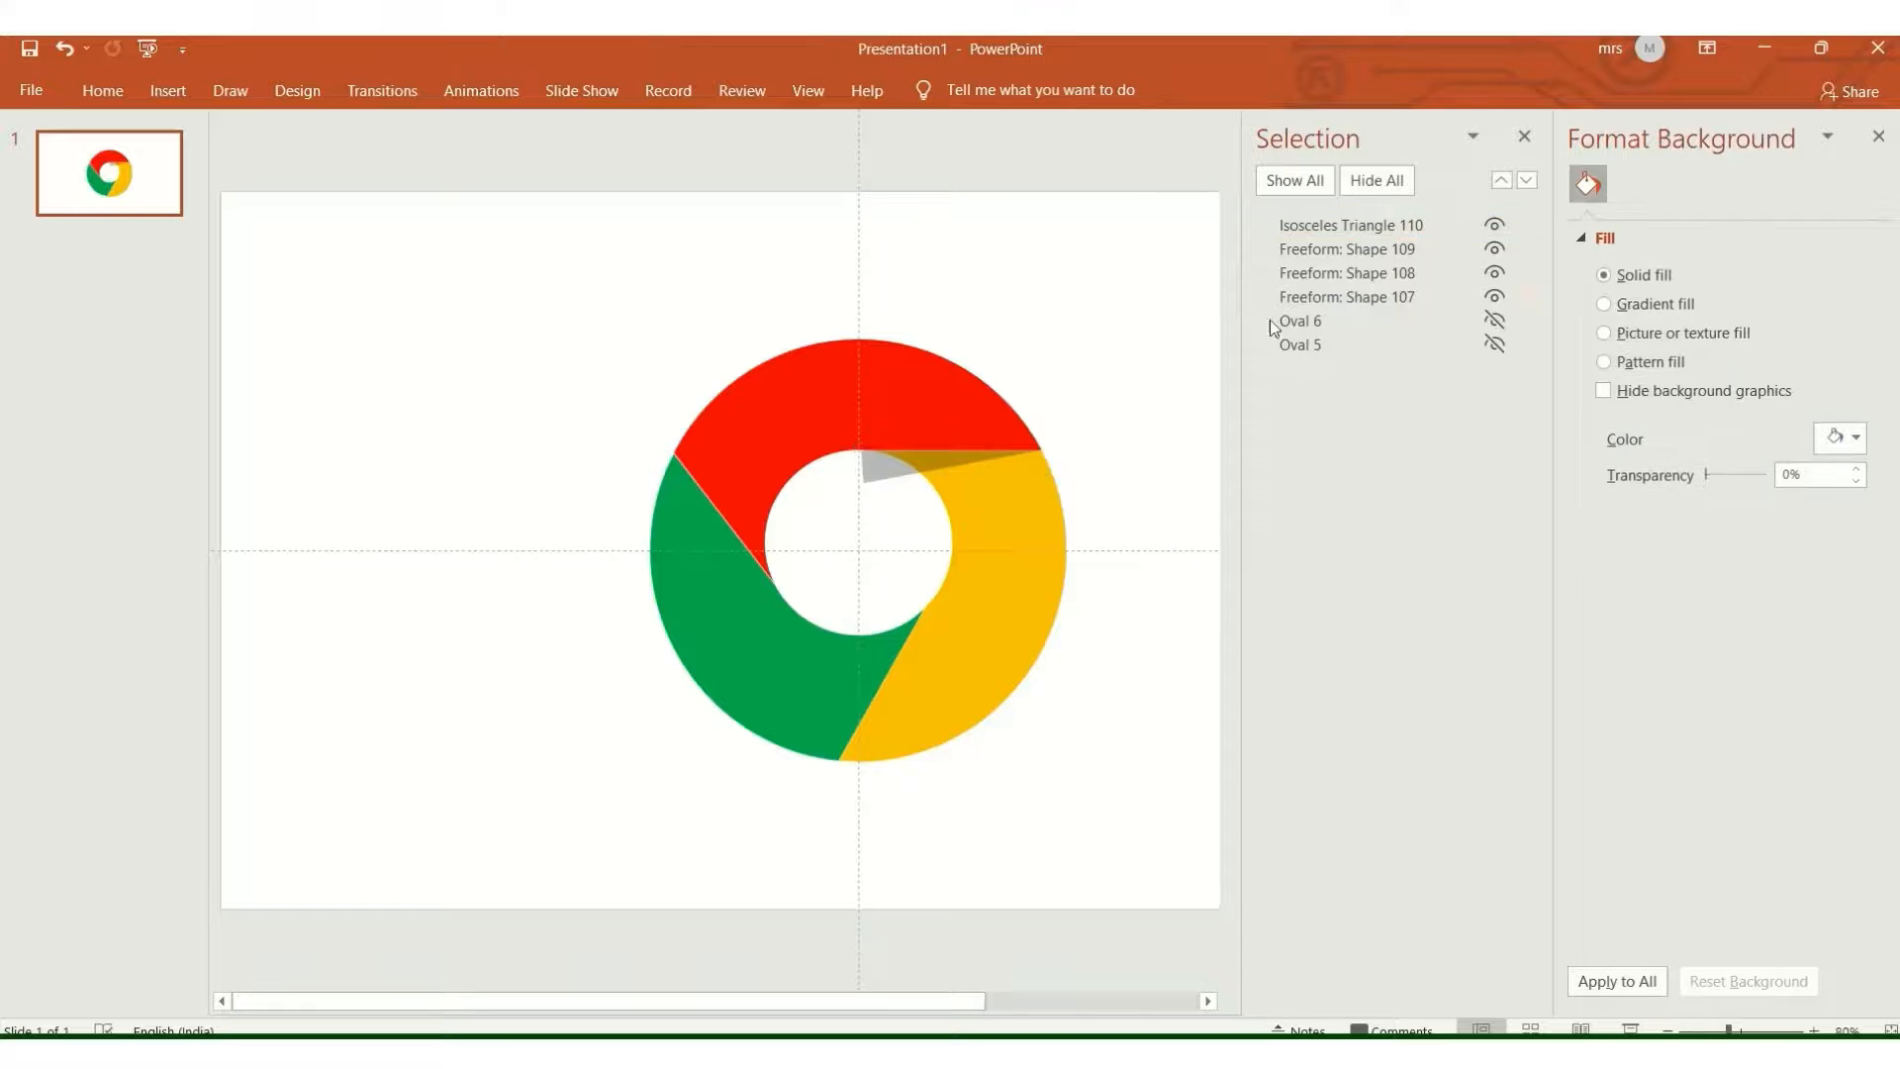
{"action": "left_click", "coordinate": [1493, 321]}
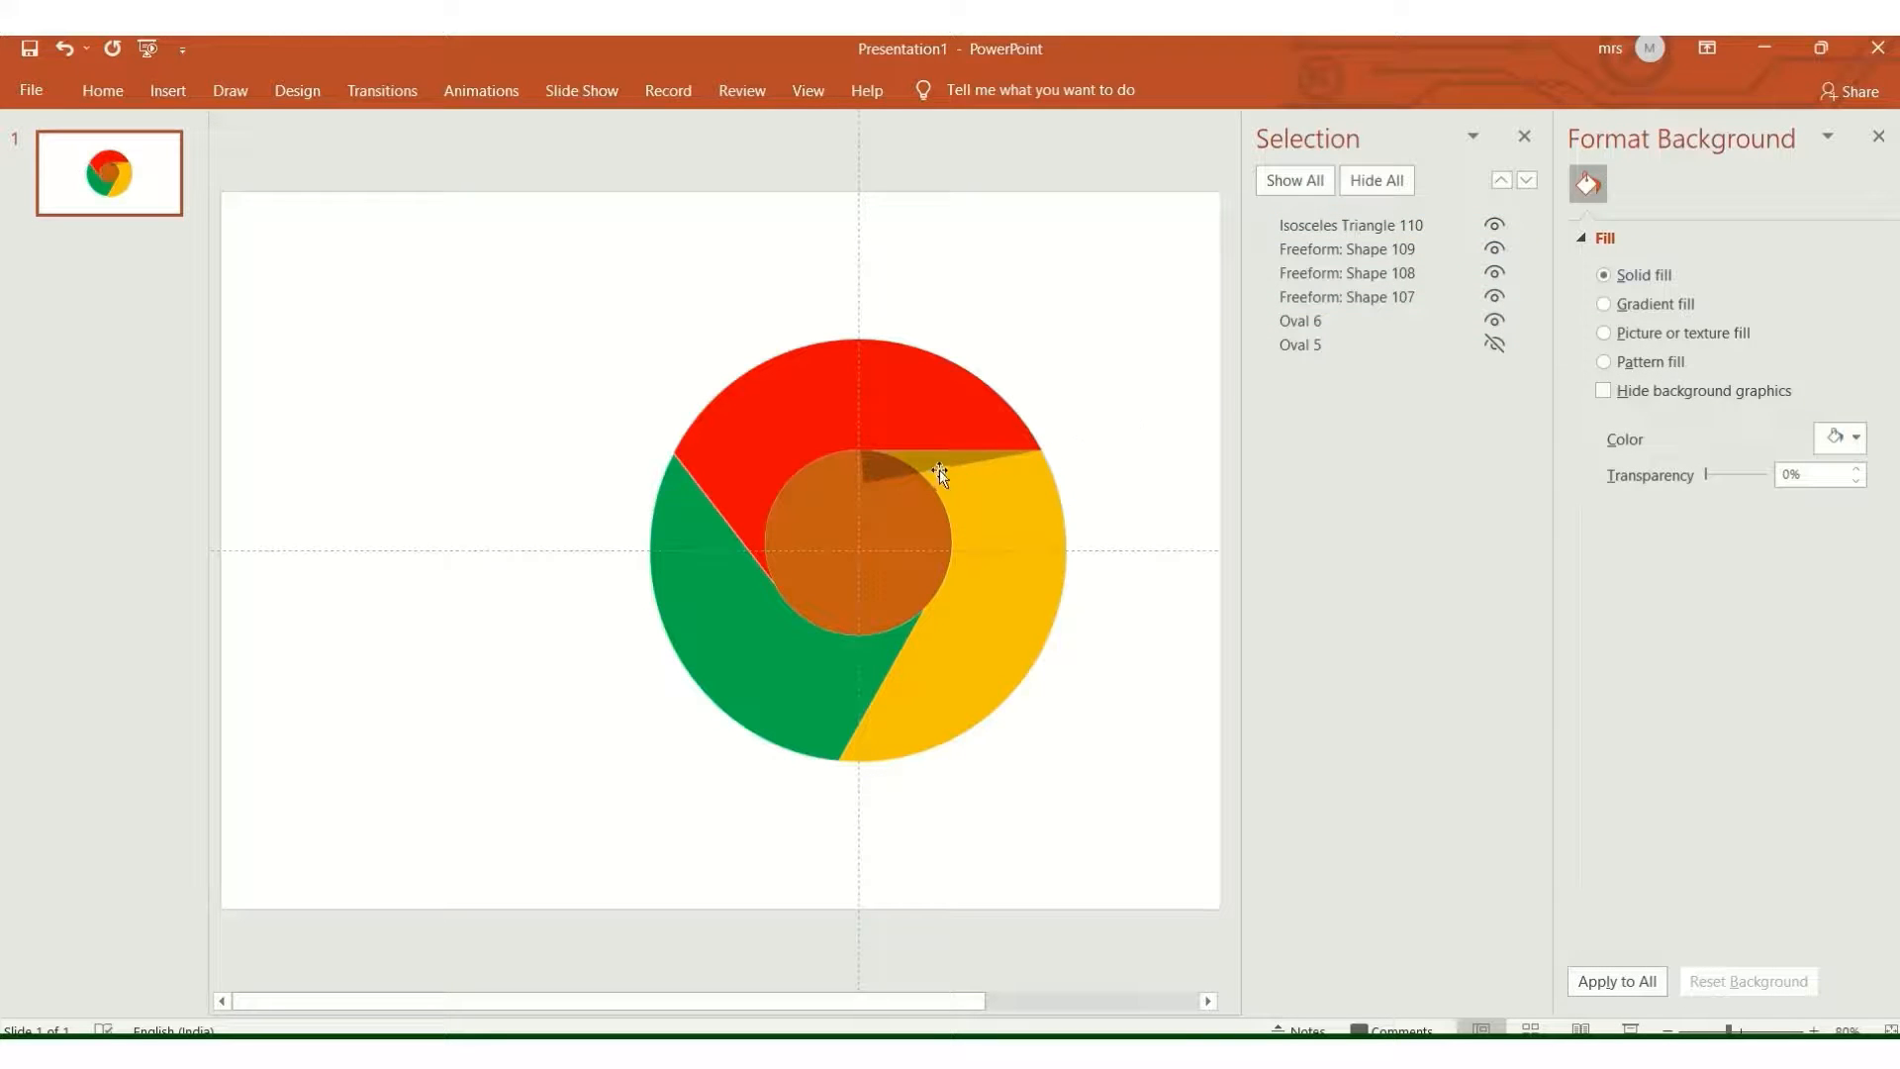
Subtract the central Oval 6 from the semi-transparent triangle so the shadow covers only the yellow segment
{"action": "left_click", "coordinate": [938, 458]}
{"action": "left_click", "coordinate": [870, 519], "text": "shift"}
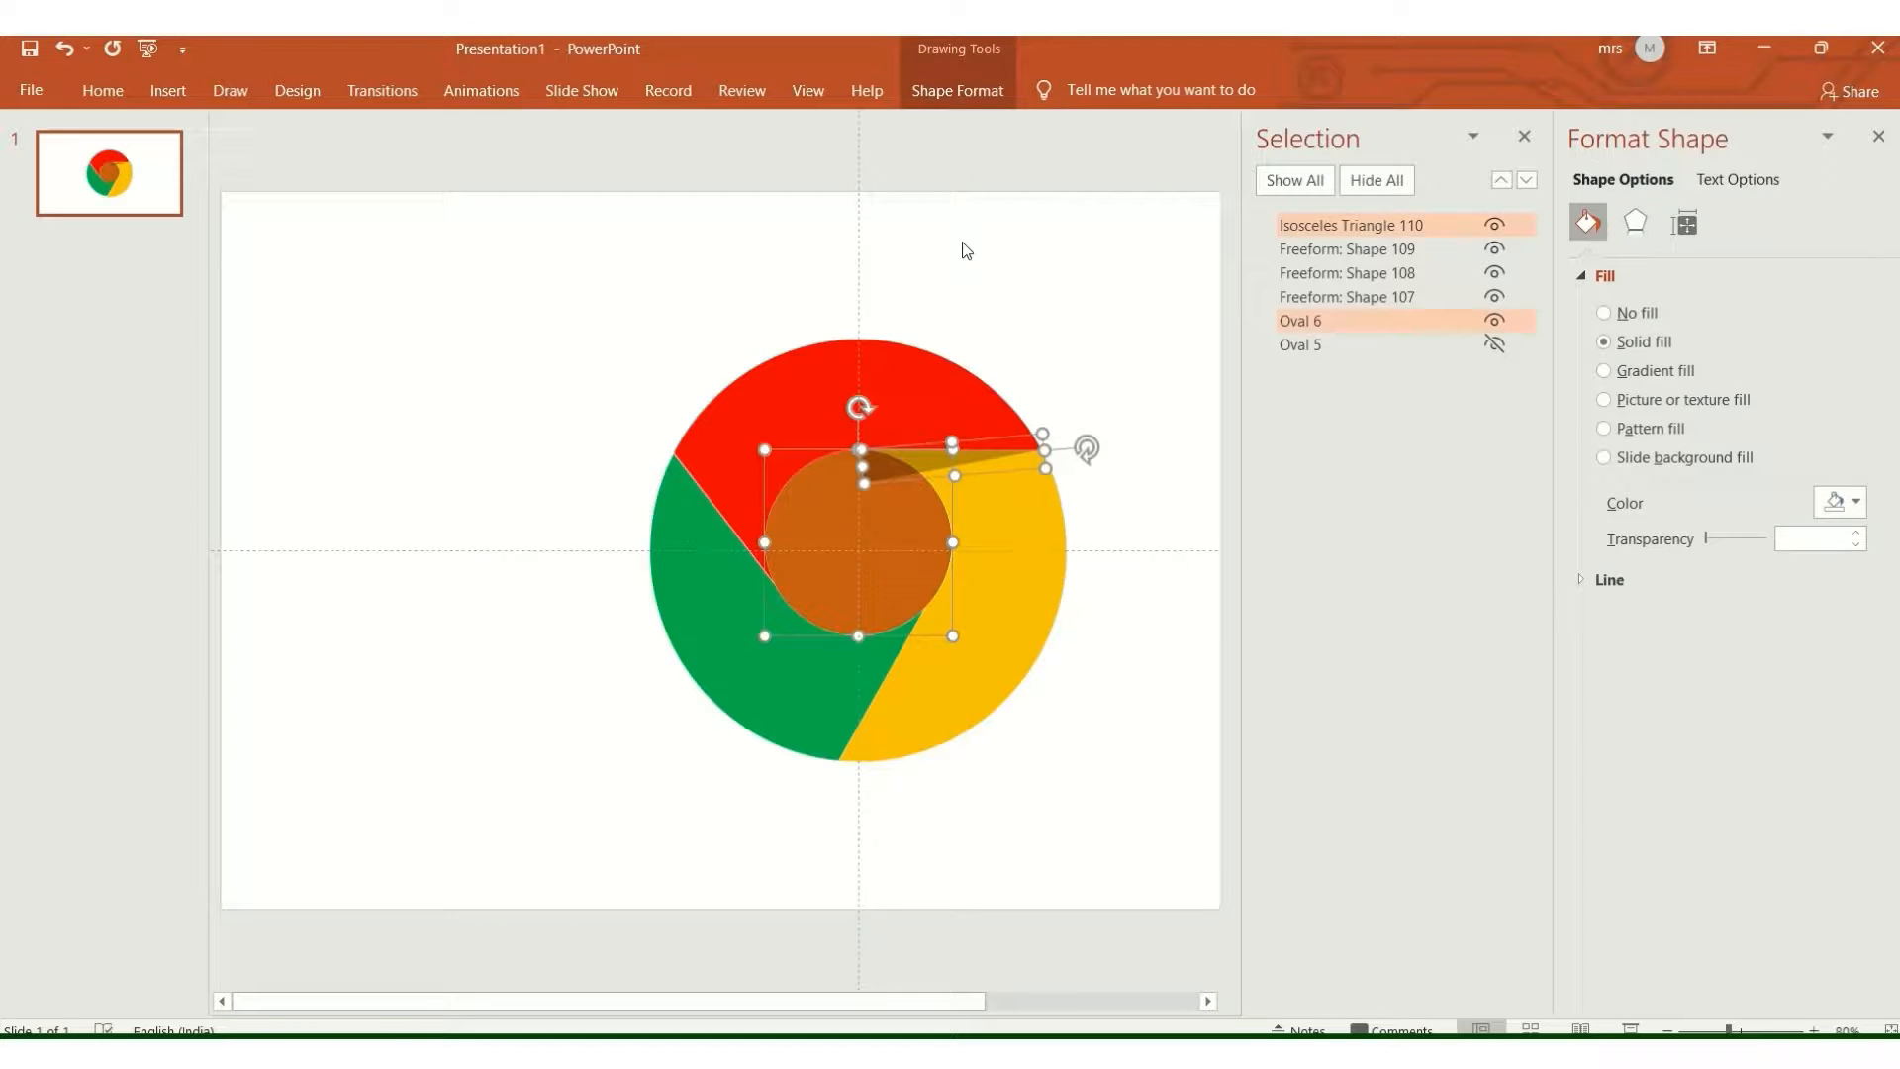
{"action": "left_click", "coordinate": [956, 89]}
{"action": "left_click", "coordinate": [297, 183]}
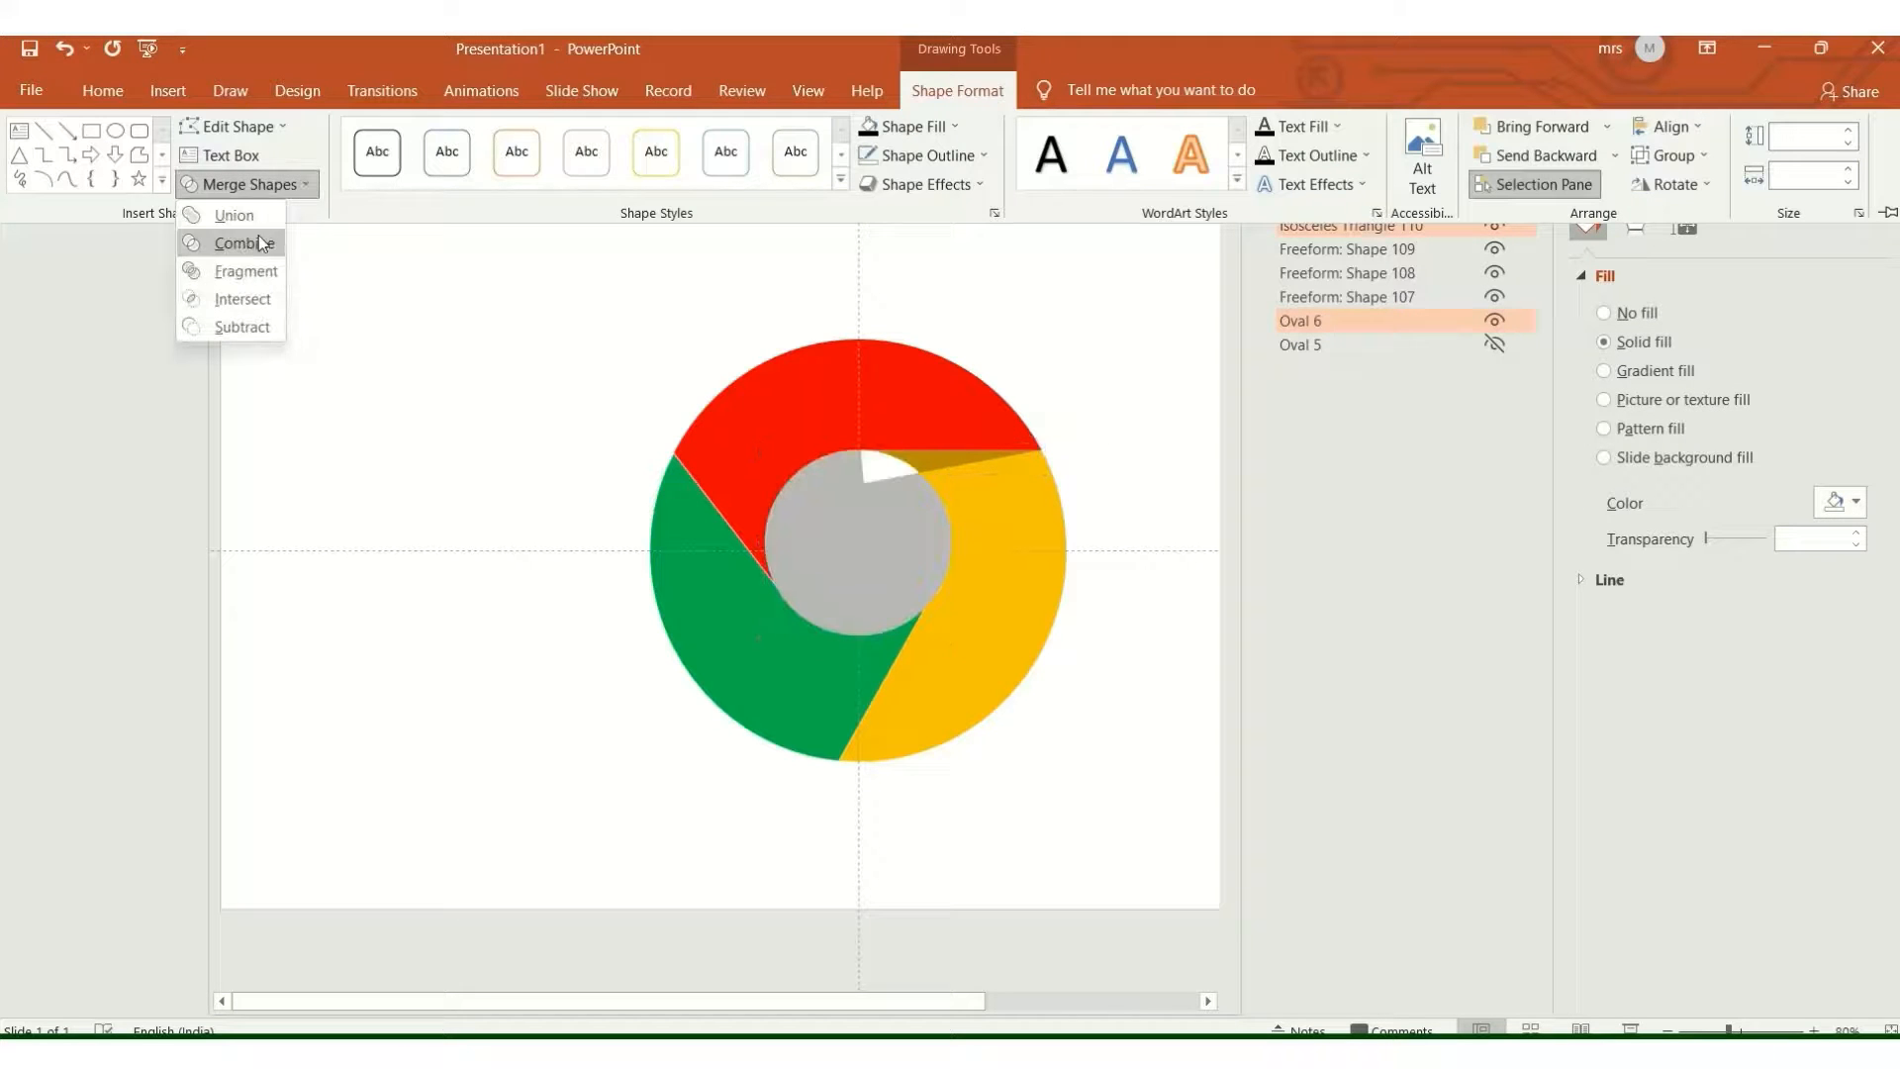
{"action": "left_click", "coordinate": [243, 327]}
{"action": "left_click", "coordinate": [454, 388]}
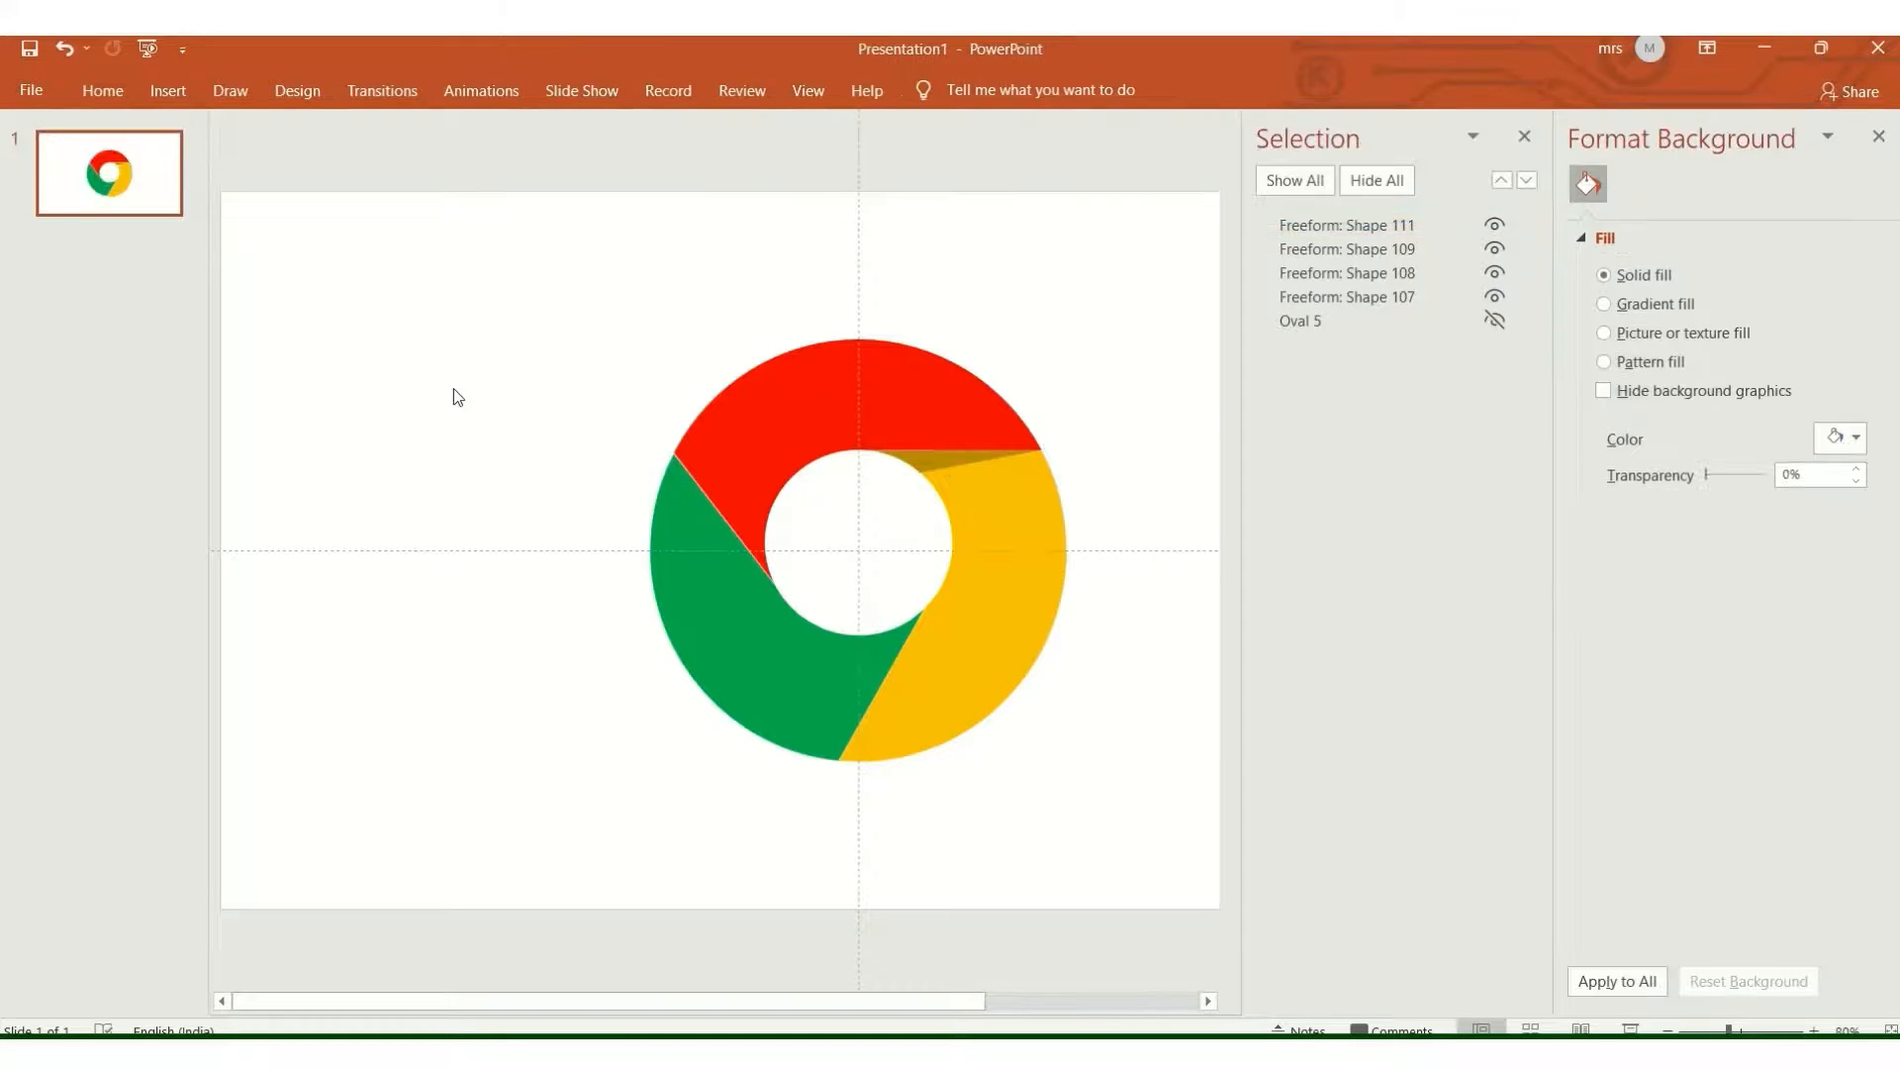
Duplicate the trimmed shadow shape and close the object selection list
{"action": "left_click", "coordinate": [936, 457]}
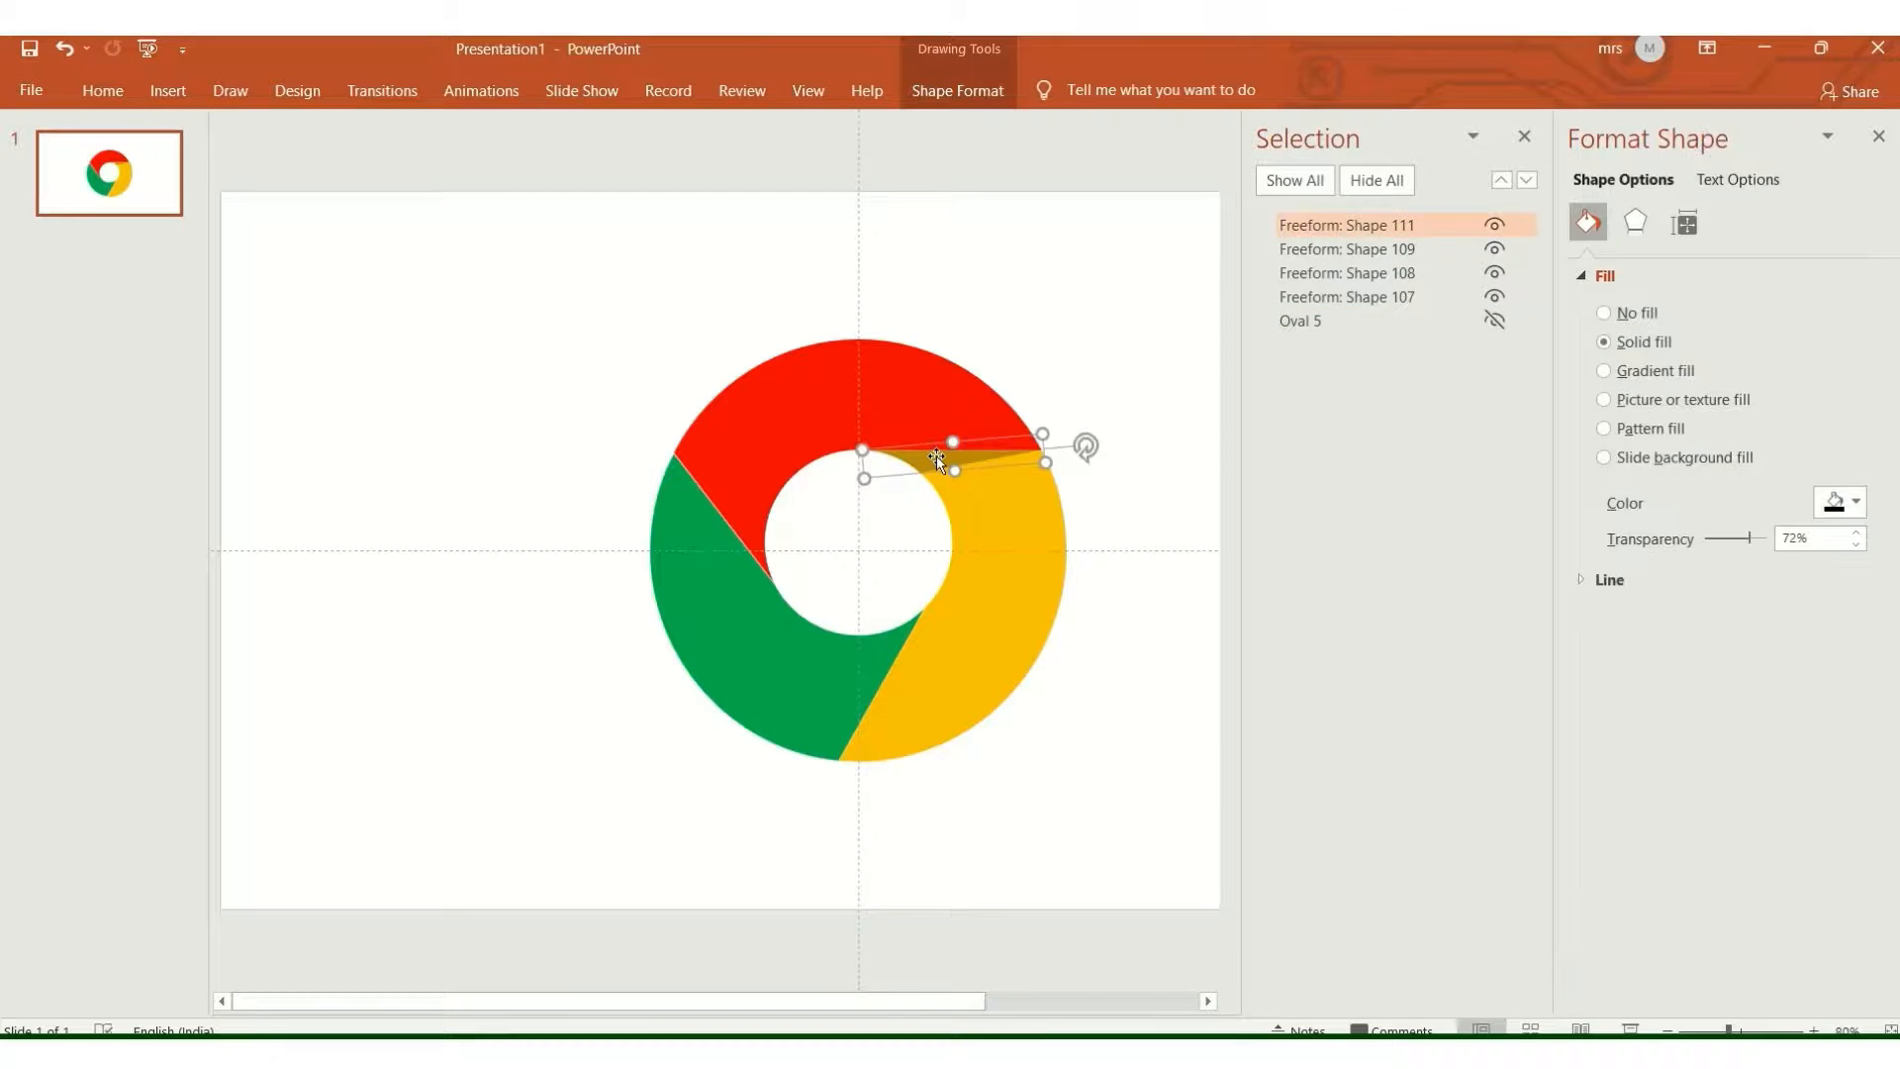
{"action": "key", "text": "ctrl+d"}
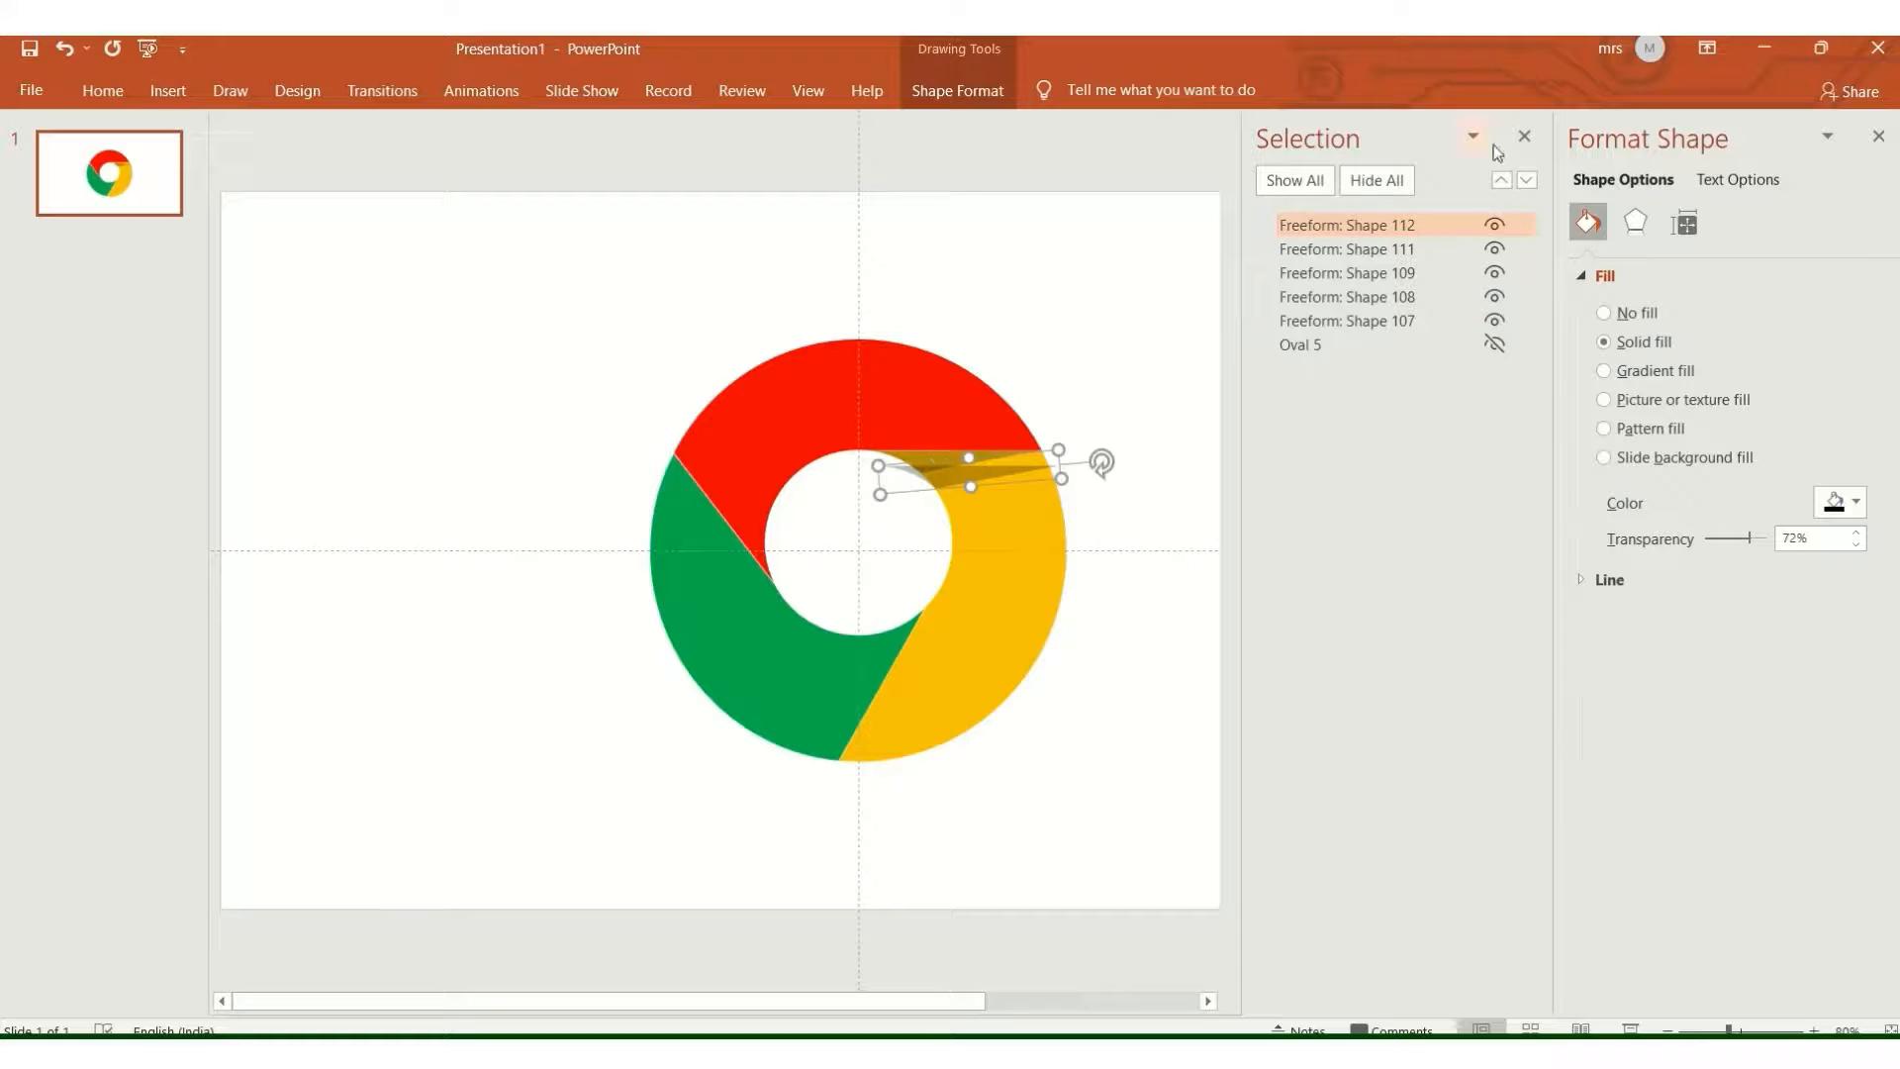
{"action": "left_click", "coordinate": [1525, 136]}
Set the duplicated shadow's rotation to exactly 170°
{"action": "left_click", "coordinate": [987, 97]}
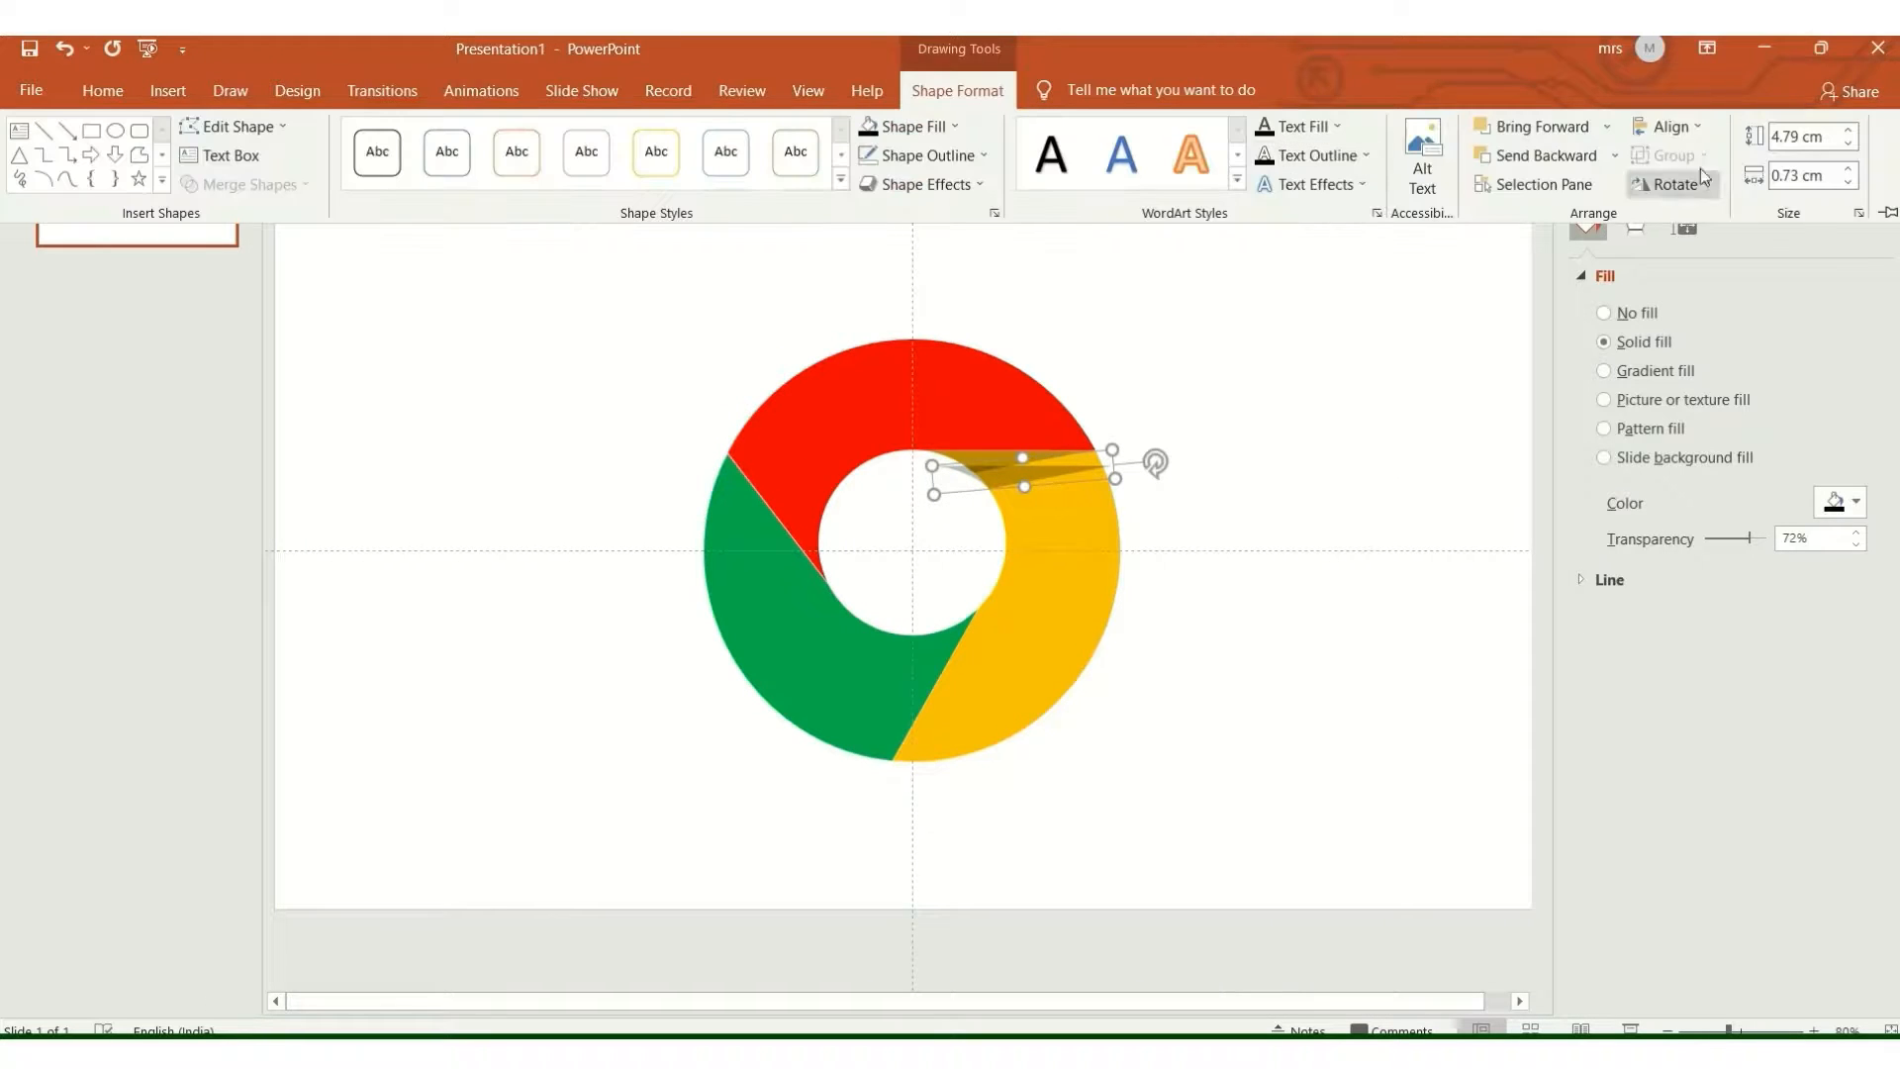
{"action": "left_click", "coordinate": [1702, 183]}
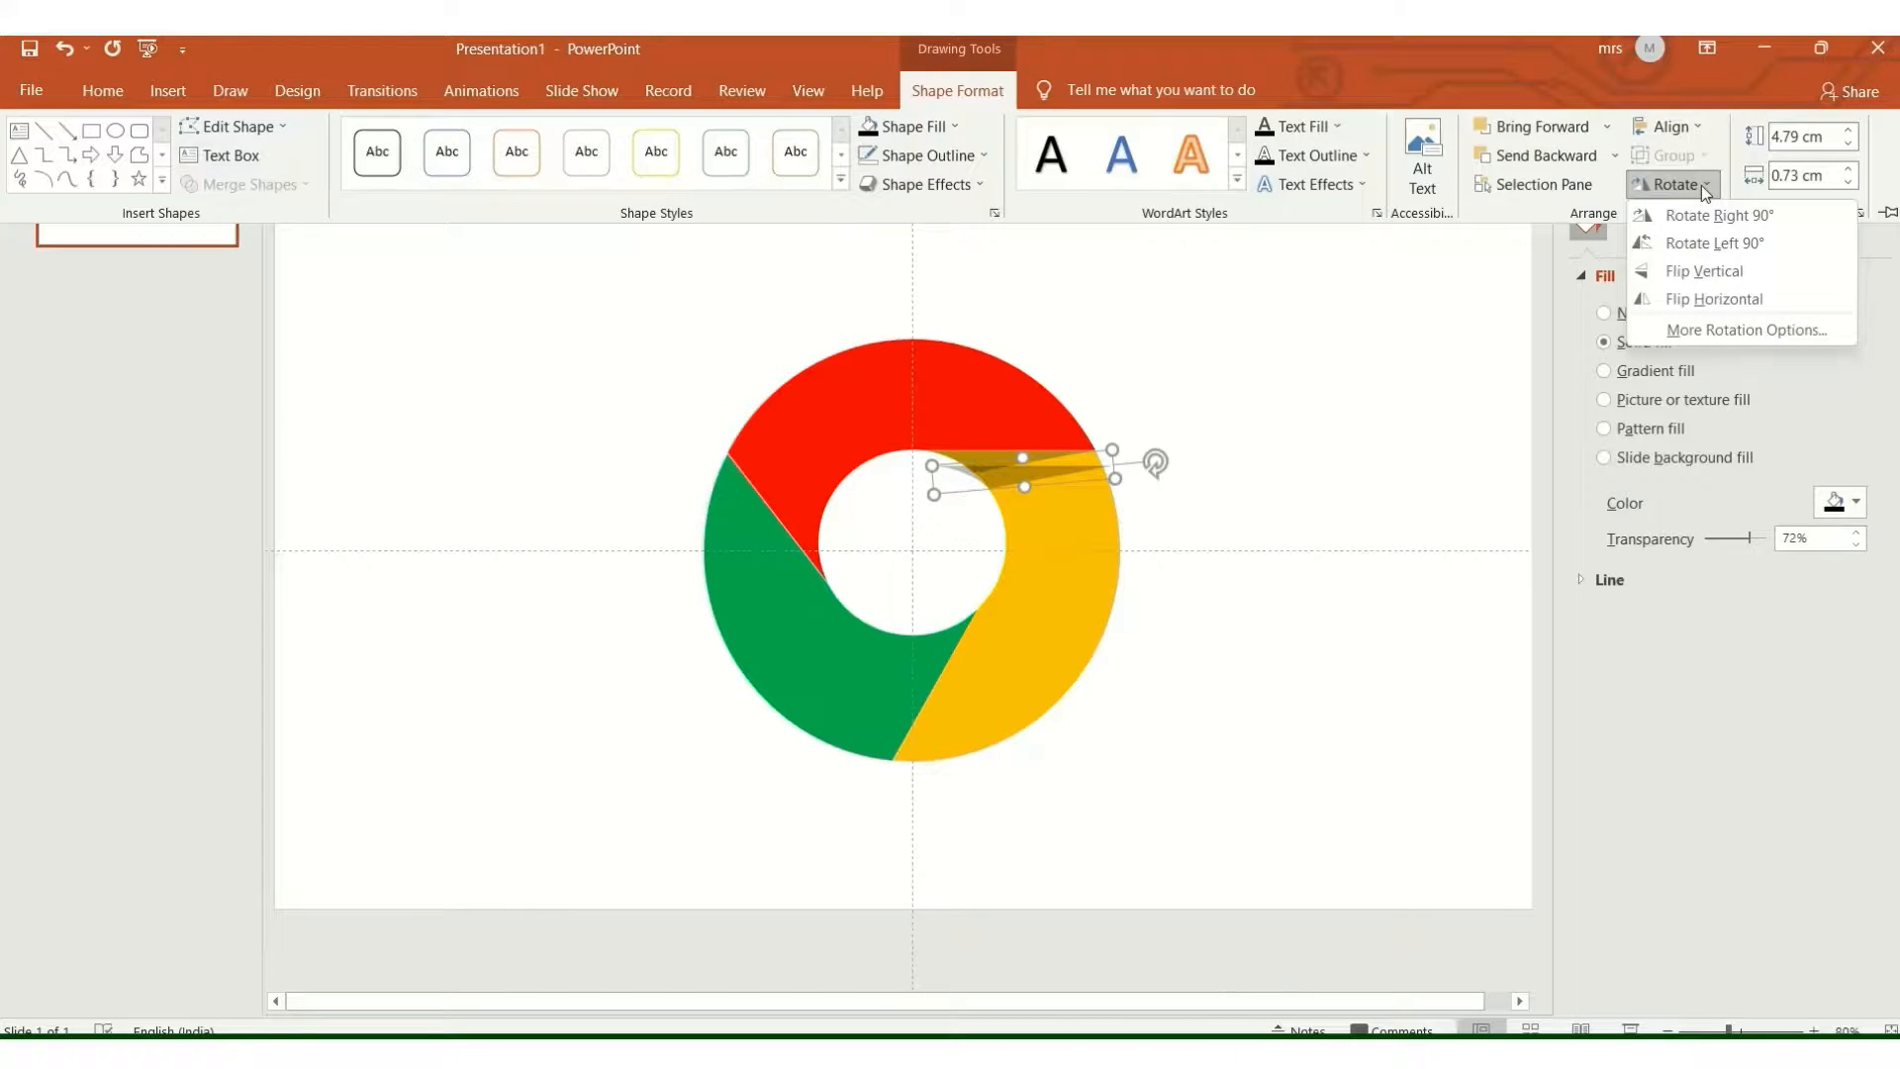
{"action": "left_click", "coordinate": [1736, 330]}
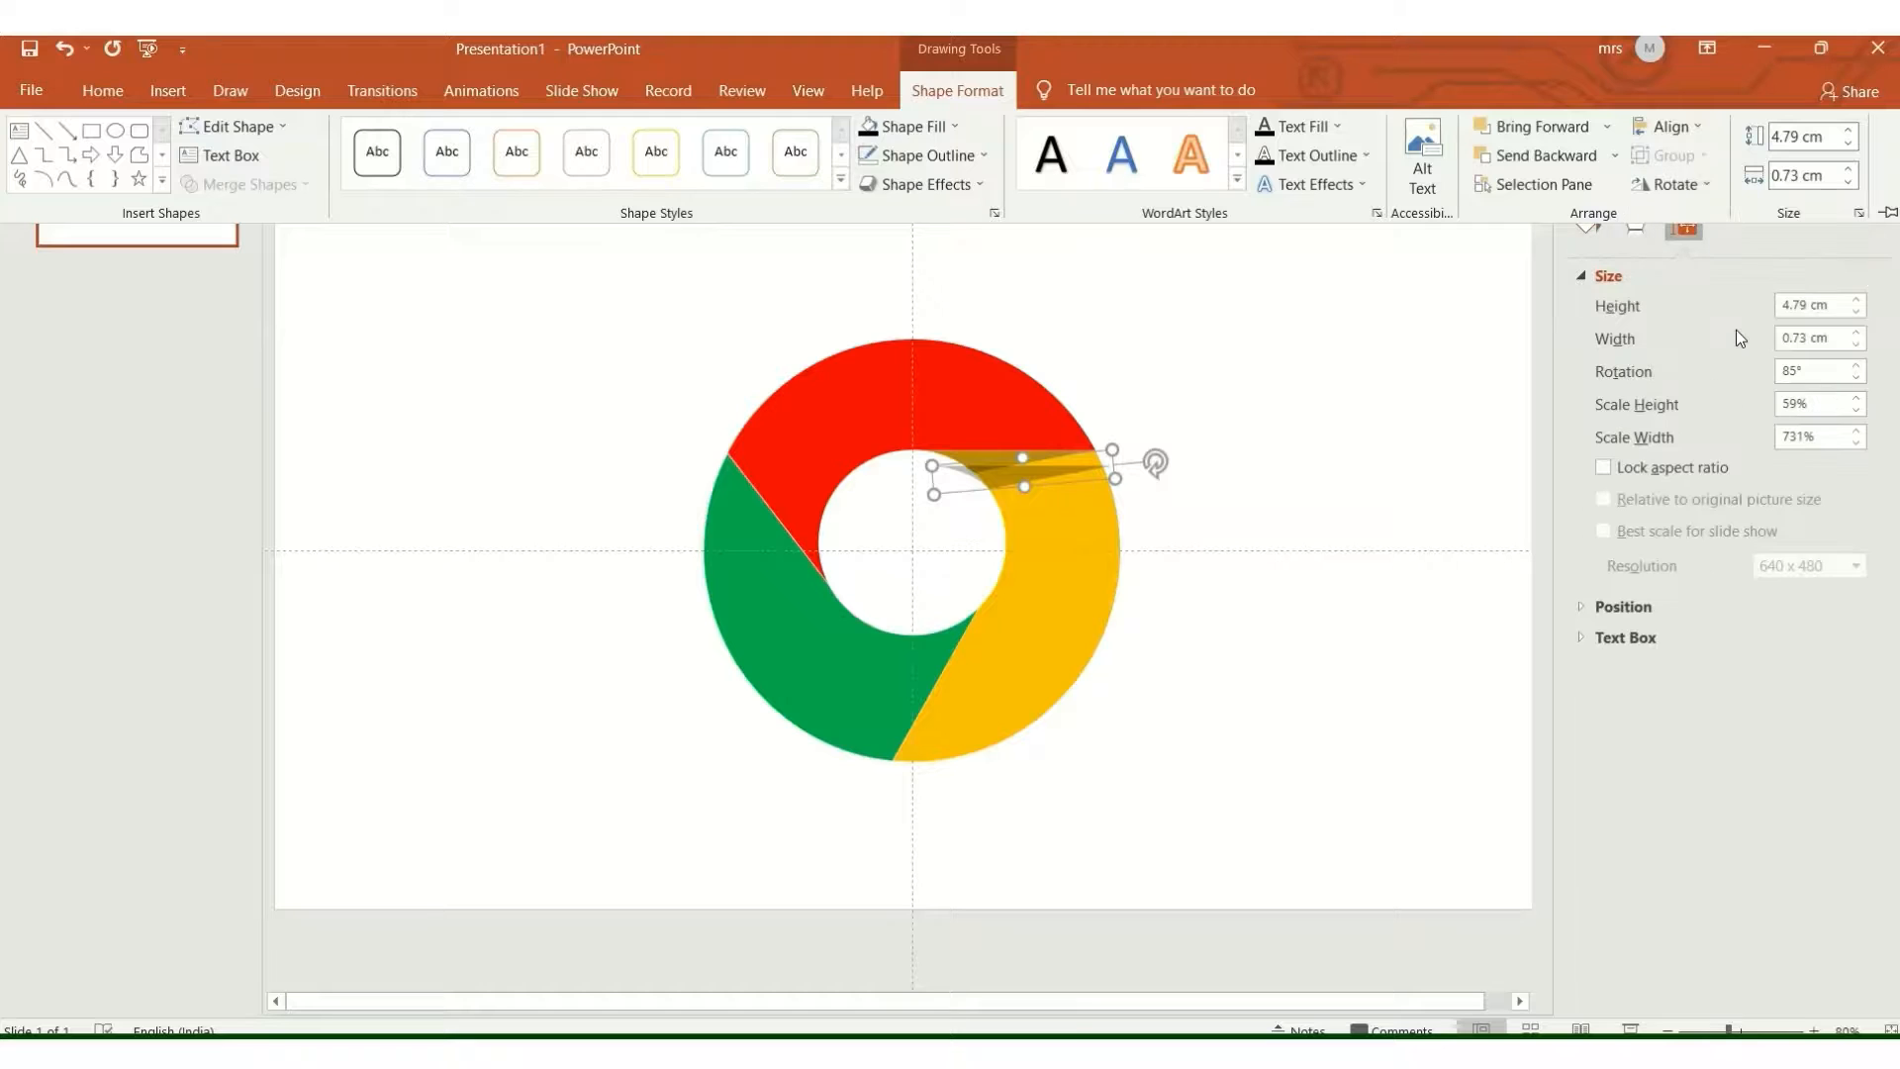
{"action": "left_click", "coordinate": [1787, 373]}
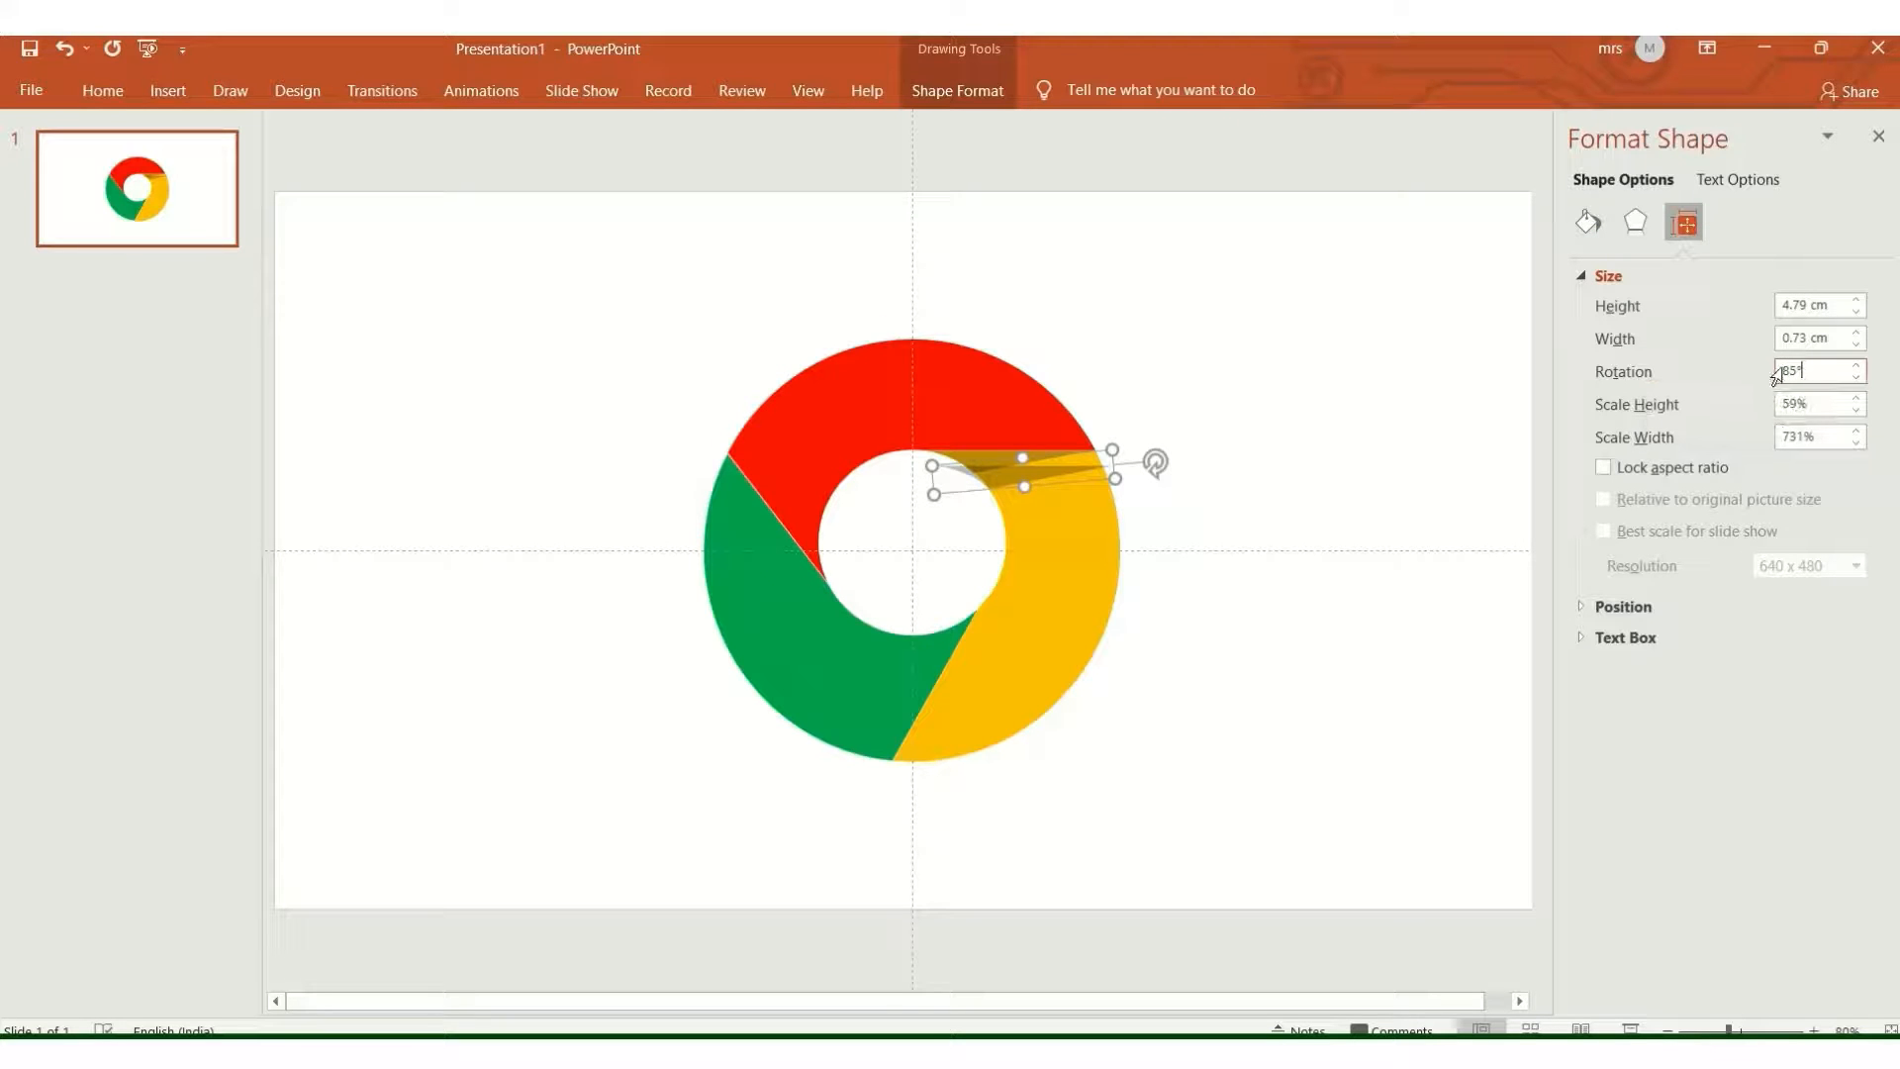
{"action": "left_click_drag", "start_coordinate": [1786, 369], "coordinate": [1811, 373]}
{"action": "key", "text": "BackSpace"}
{"action": "key", "text": "Return"}
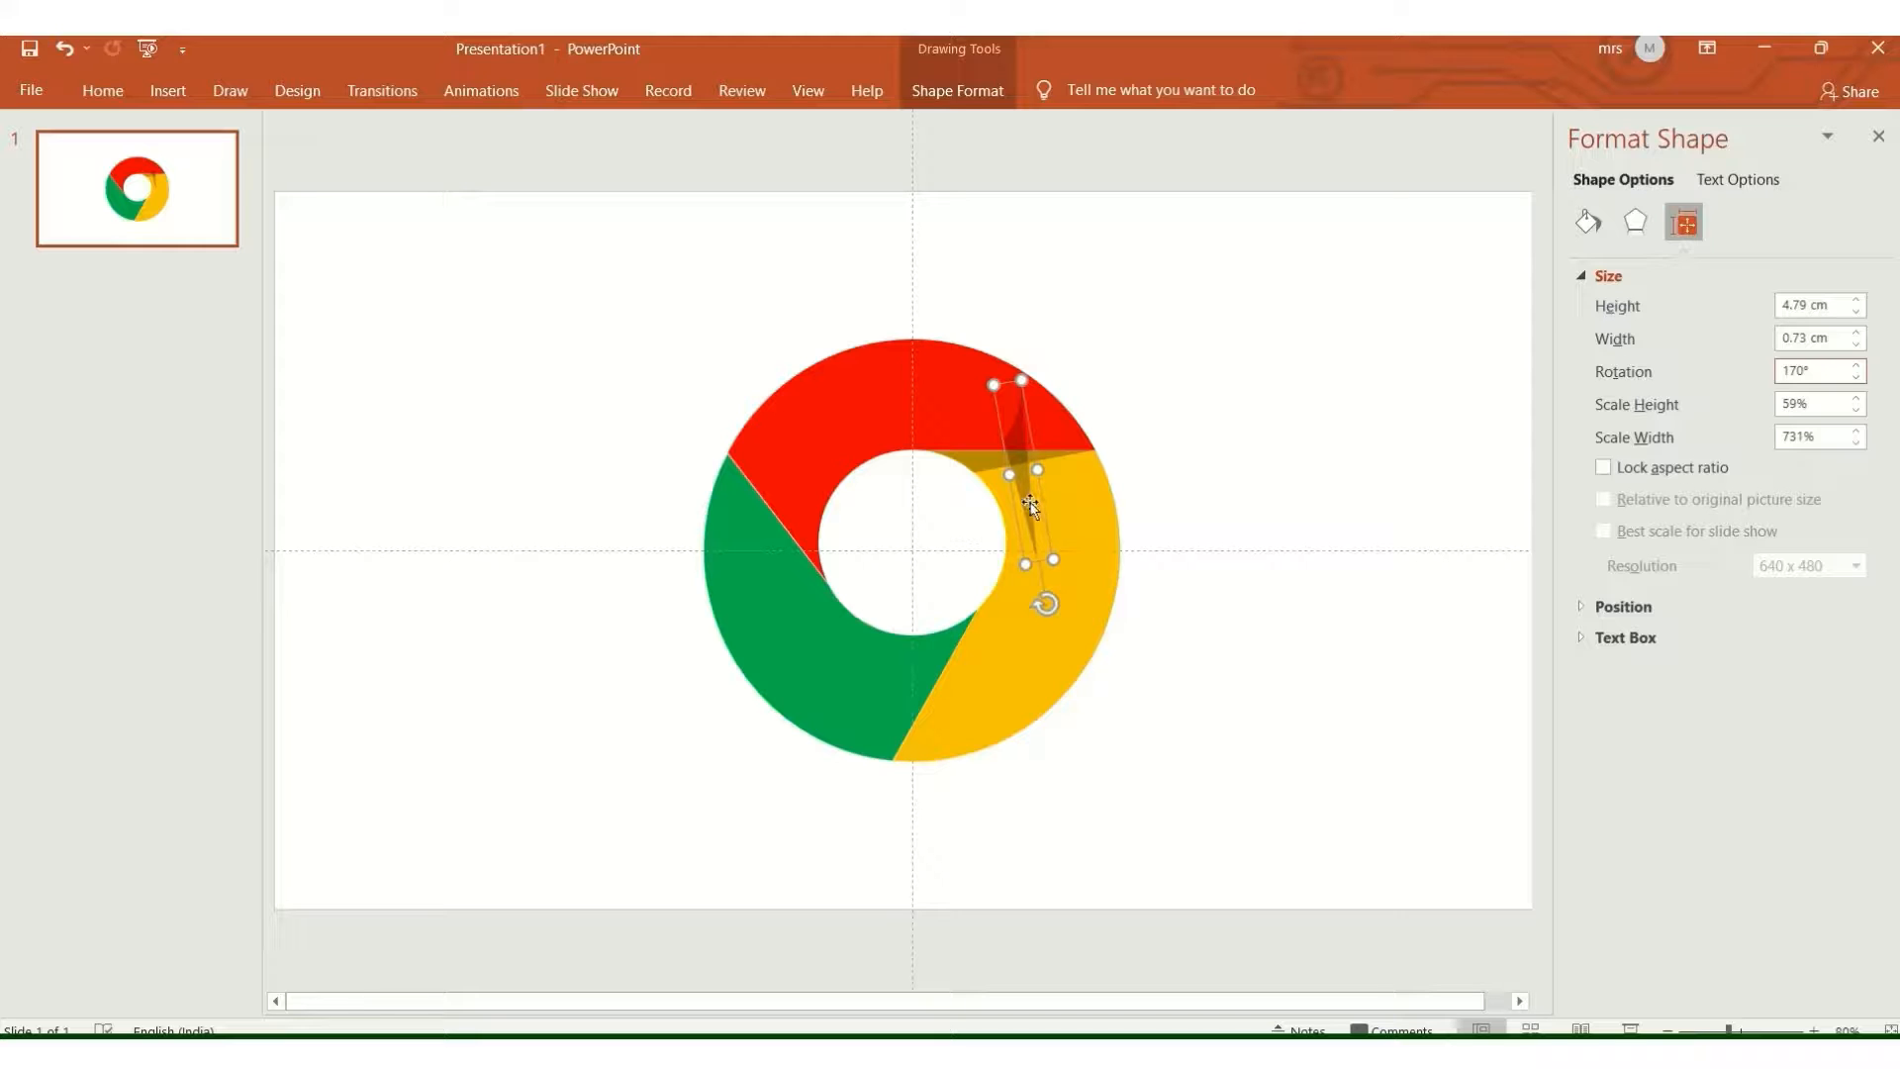
Move the duplicated shadow onto the green segment along its boundary with the yellow one and rotate it to 206°
{"action": "left_click_drag", "start_coordinate": [1030, 507], "coordinate": [847, 693]}
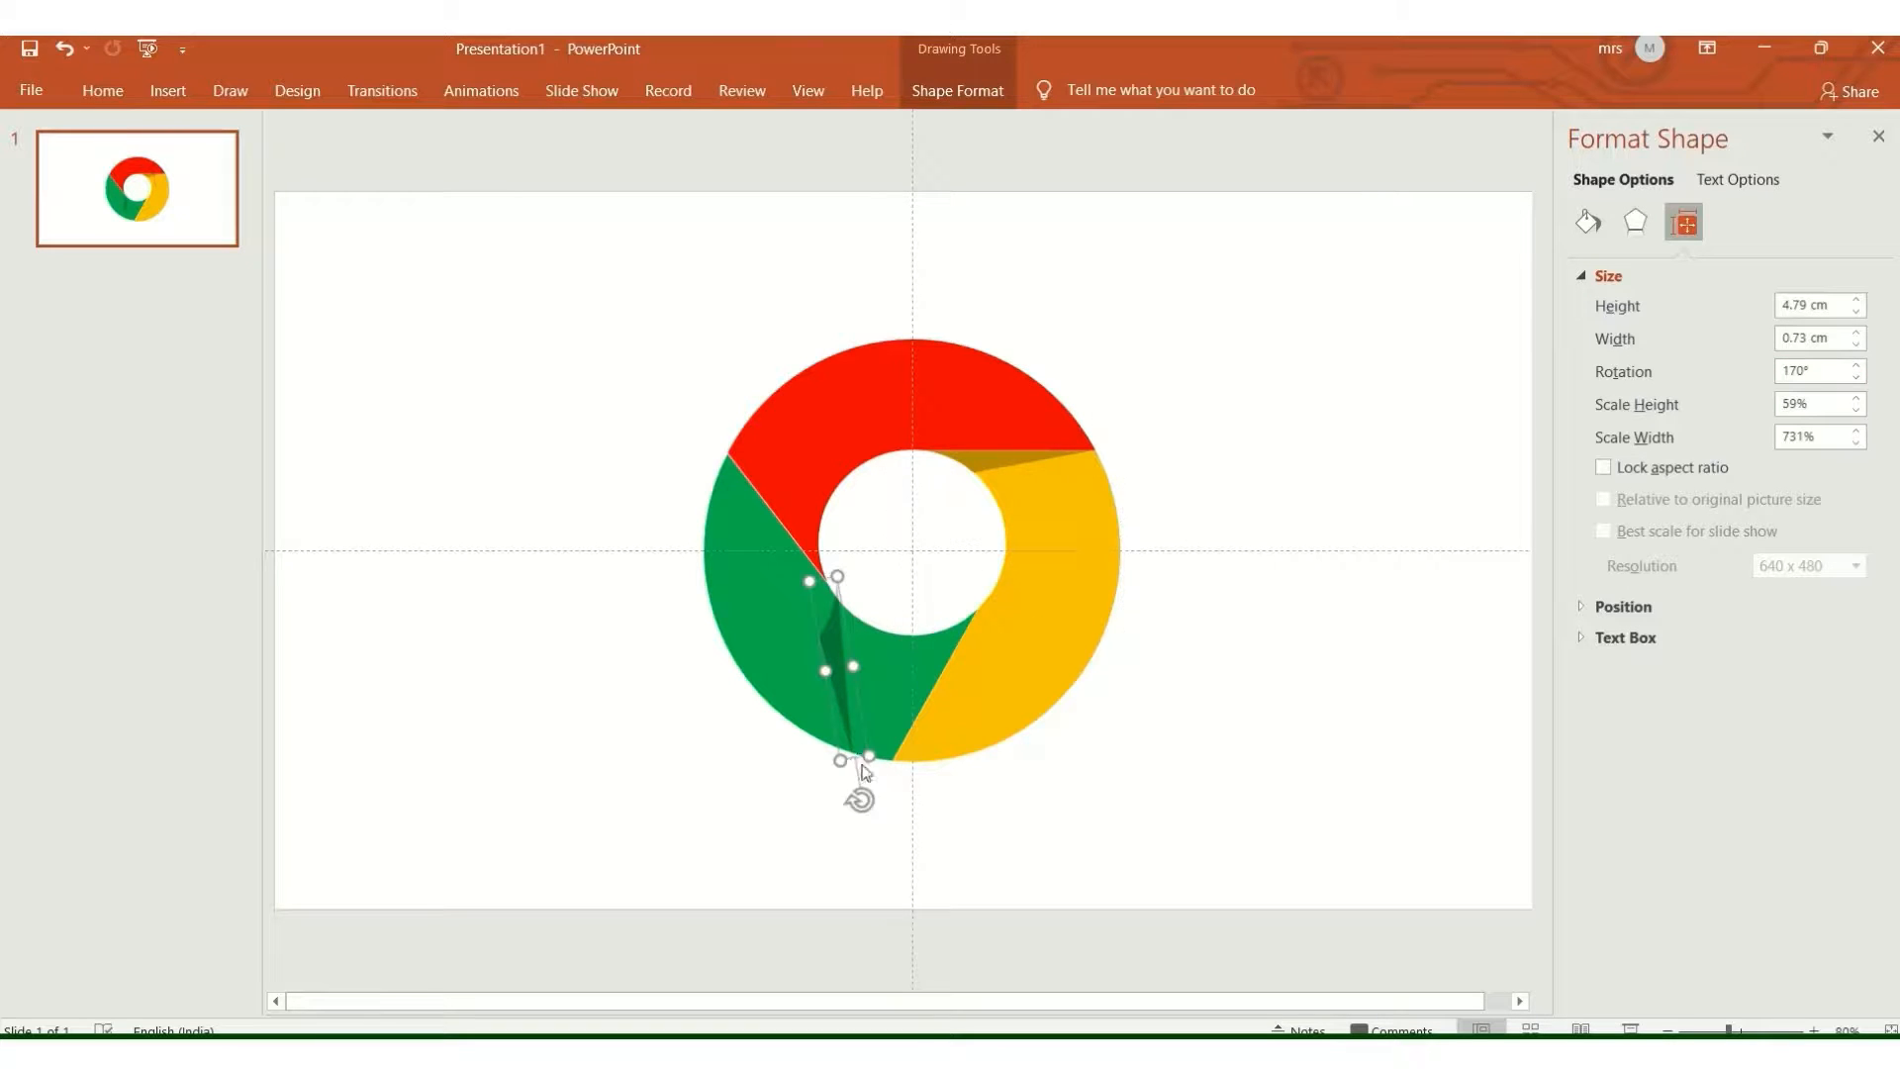
{"action": "left_click_drag", "start_coordinate": [861, 793], "coordinate": [774, 785]}
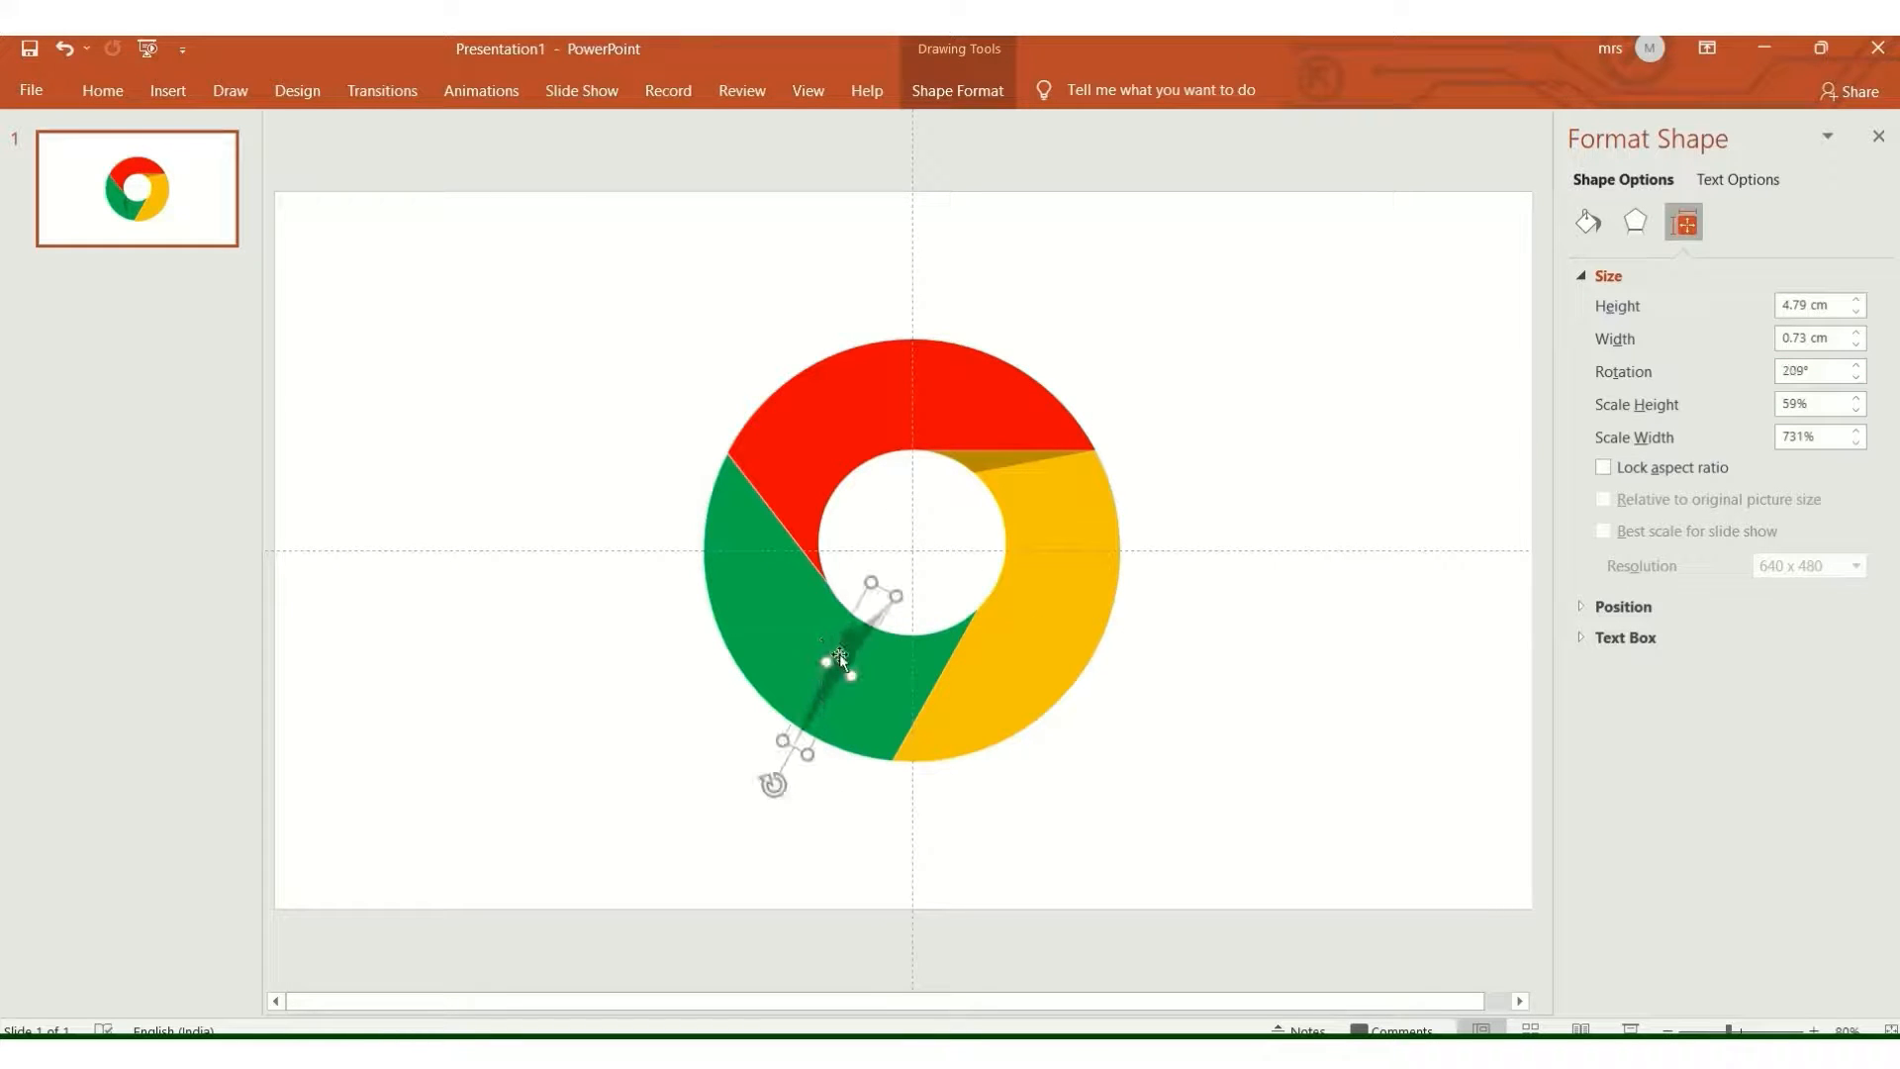
{"action": "left_click_drag", "start_coordinate": [840, 653], "coordinate": [934, 661]}
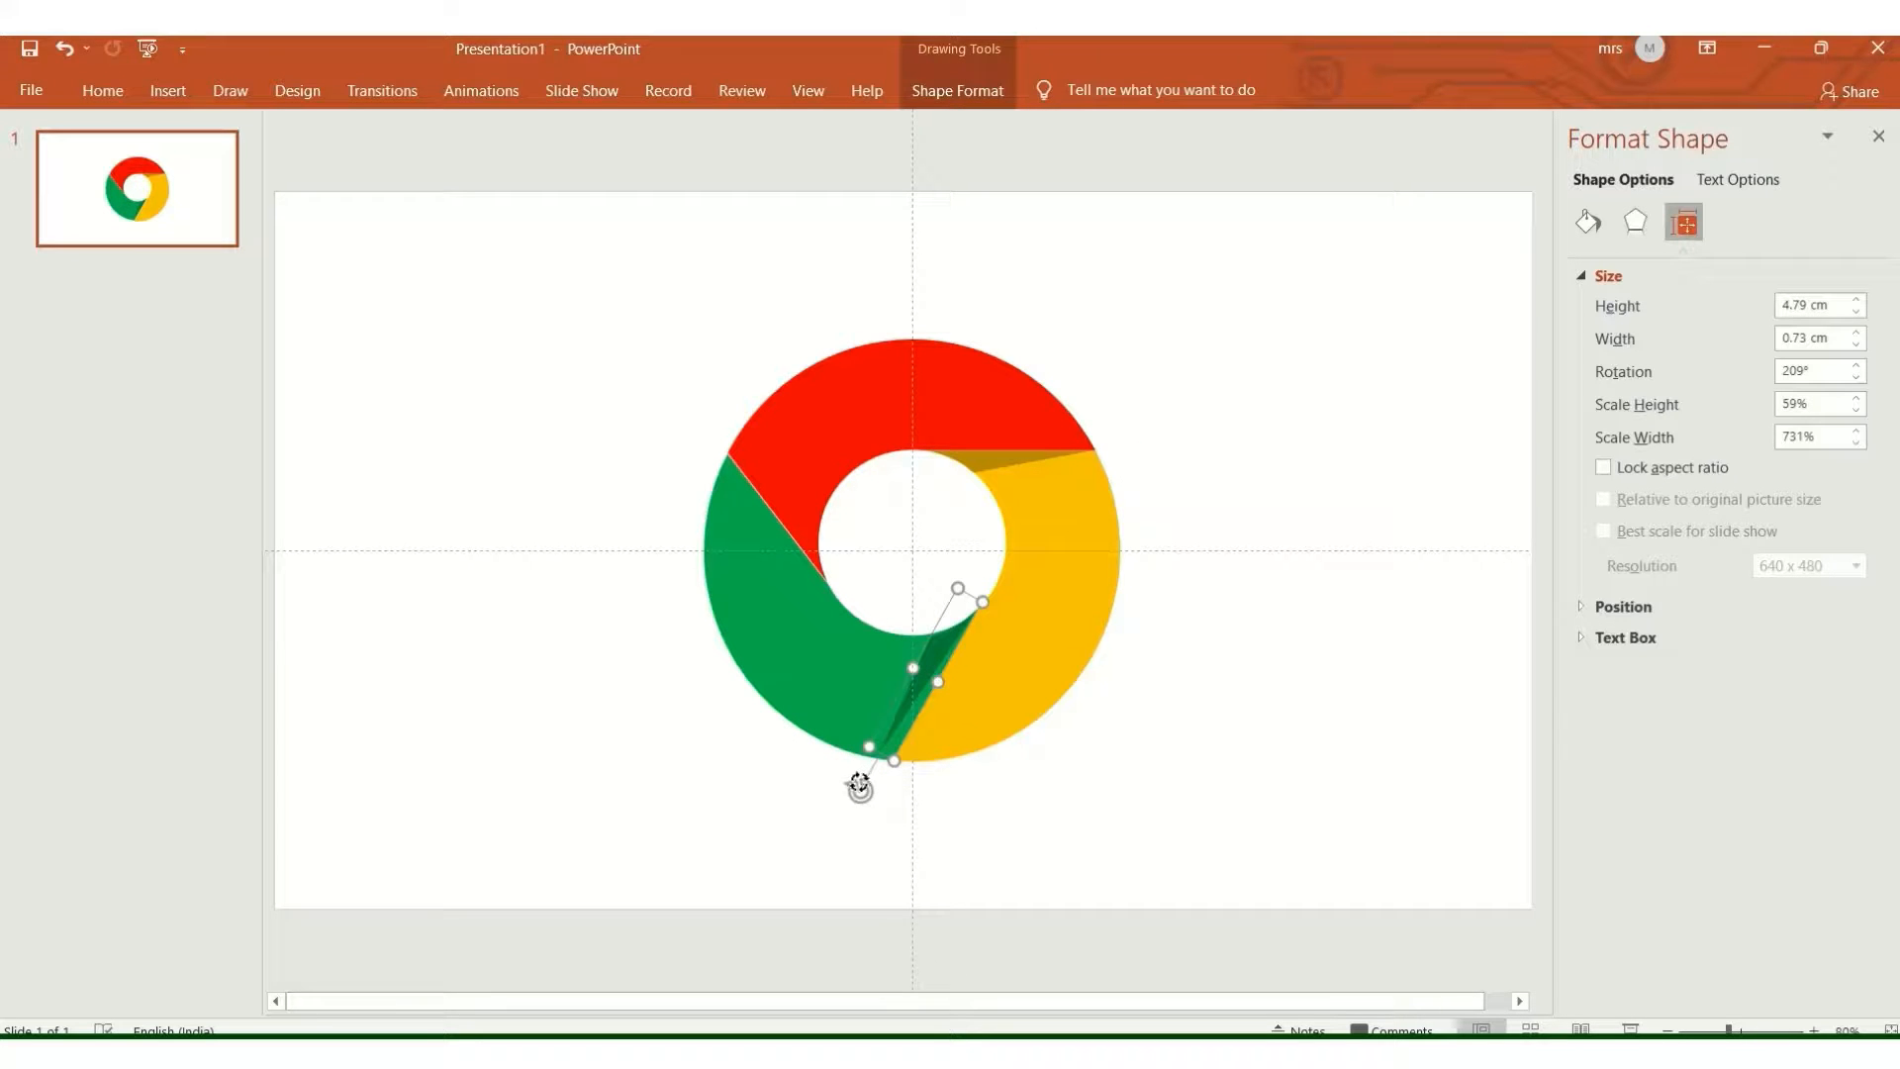
{"action": "left_click_drag", "start_coordinate": [860, 788], "coordinate": [866, 793]}
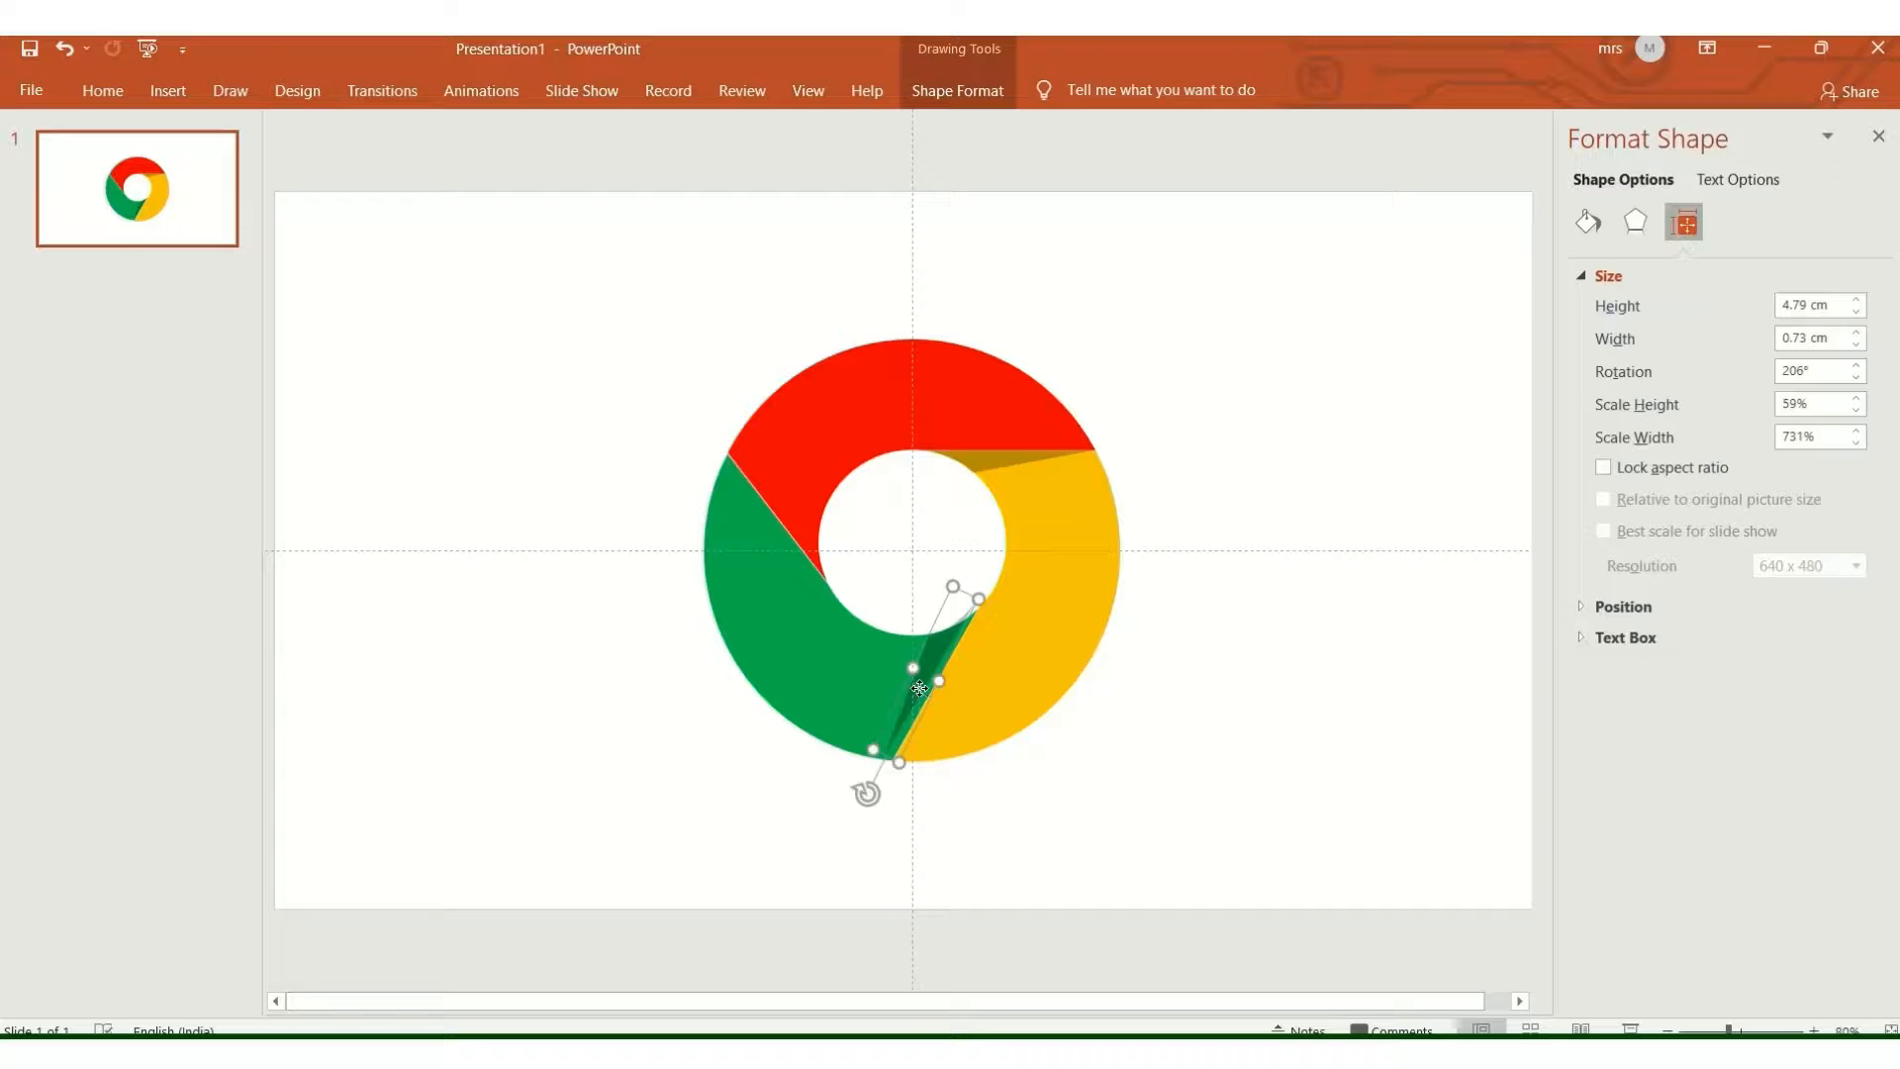
Fine-tune the duplicated shadow's placement on the green segment along the yellow boundary, keeping its rotation at 206°
{"action": "left_click_drag", "start_coordinate": [920, 688], "coordinate": [927, 683]}
{"action": "left_click_drag", "start_coordinate": [875, 791], "coordinate": [861, 804]}
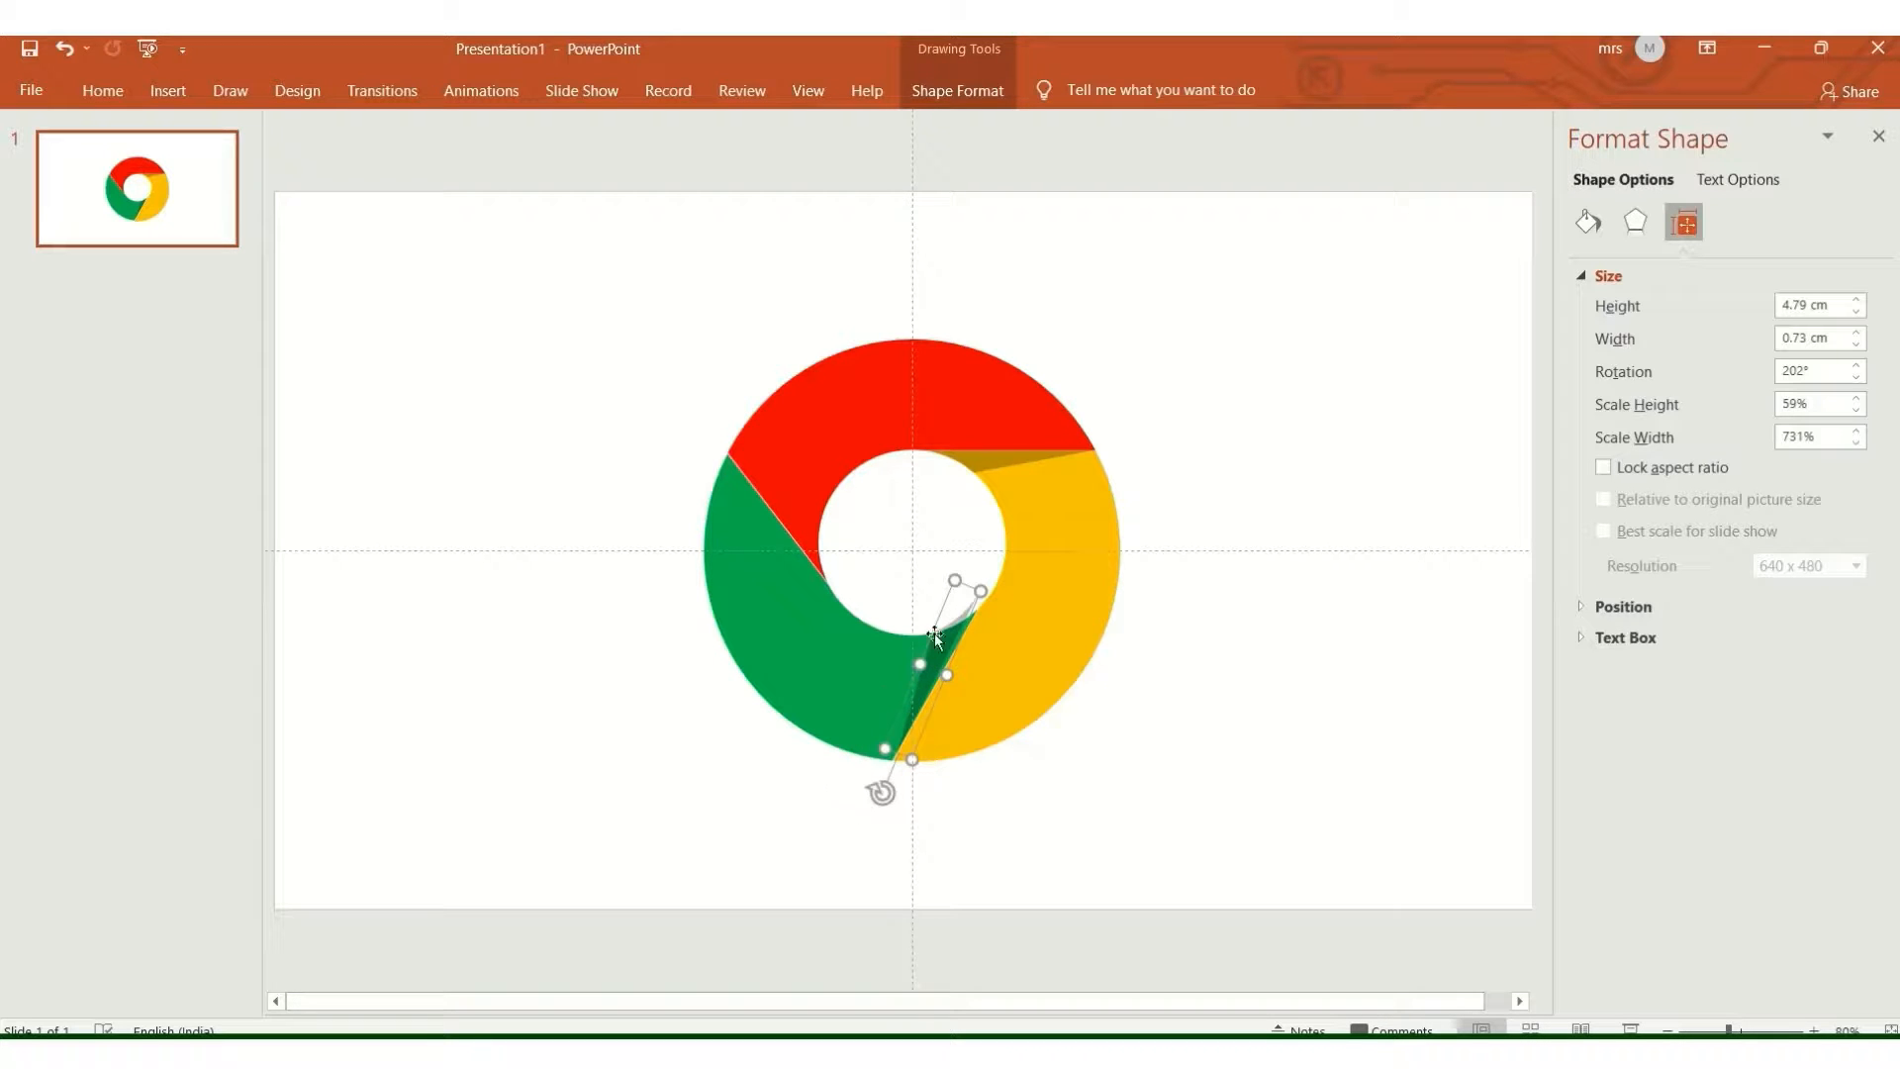
{"action": "left_click_drag", "start_coordinate": [936, 639], "coordinate": [941, 668]}
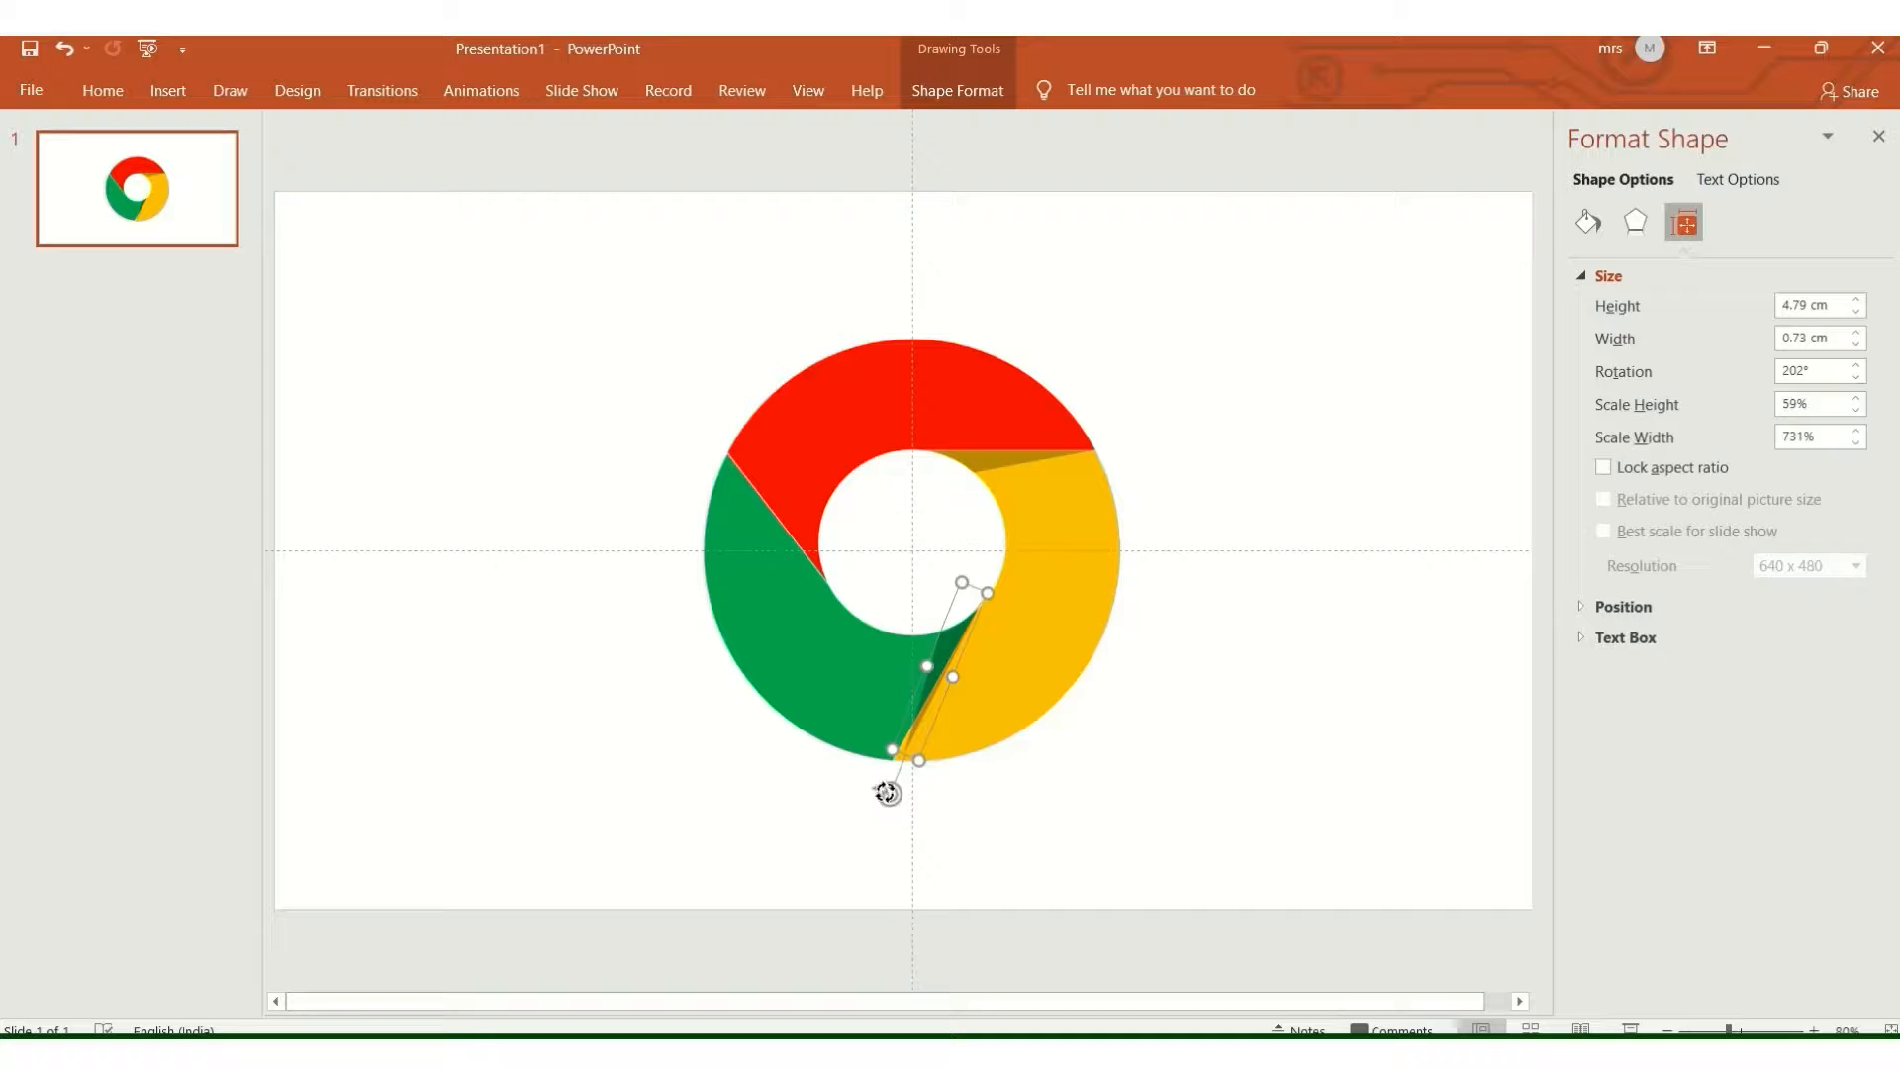
{"action": "left_click_drag", "start_coordinate": [887, 792], "coordinate": [879, 786]}
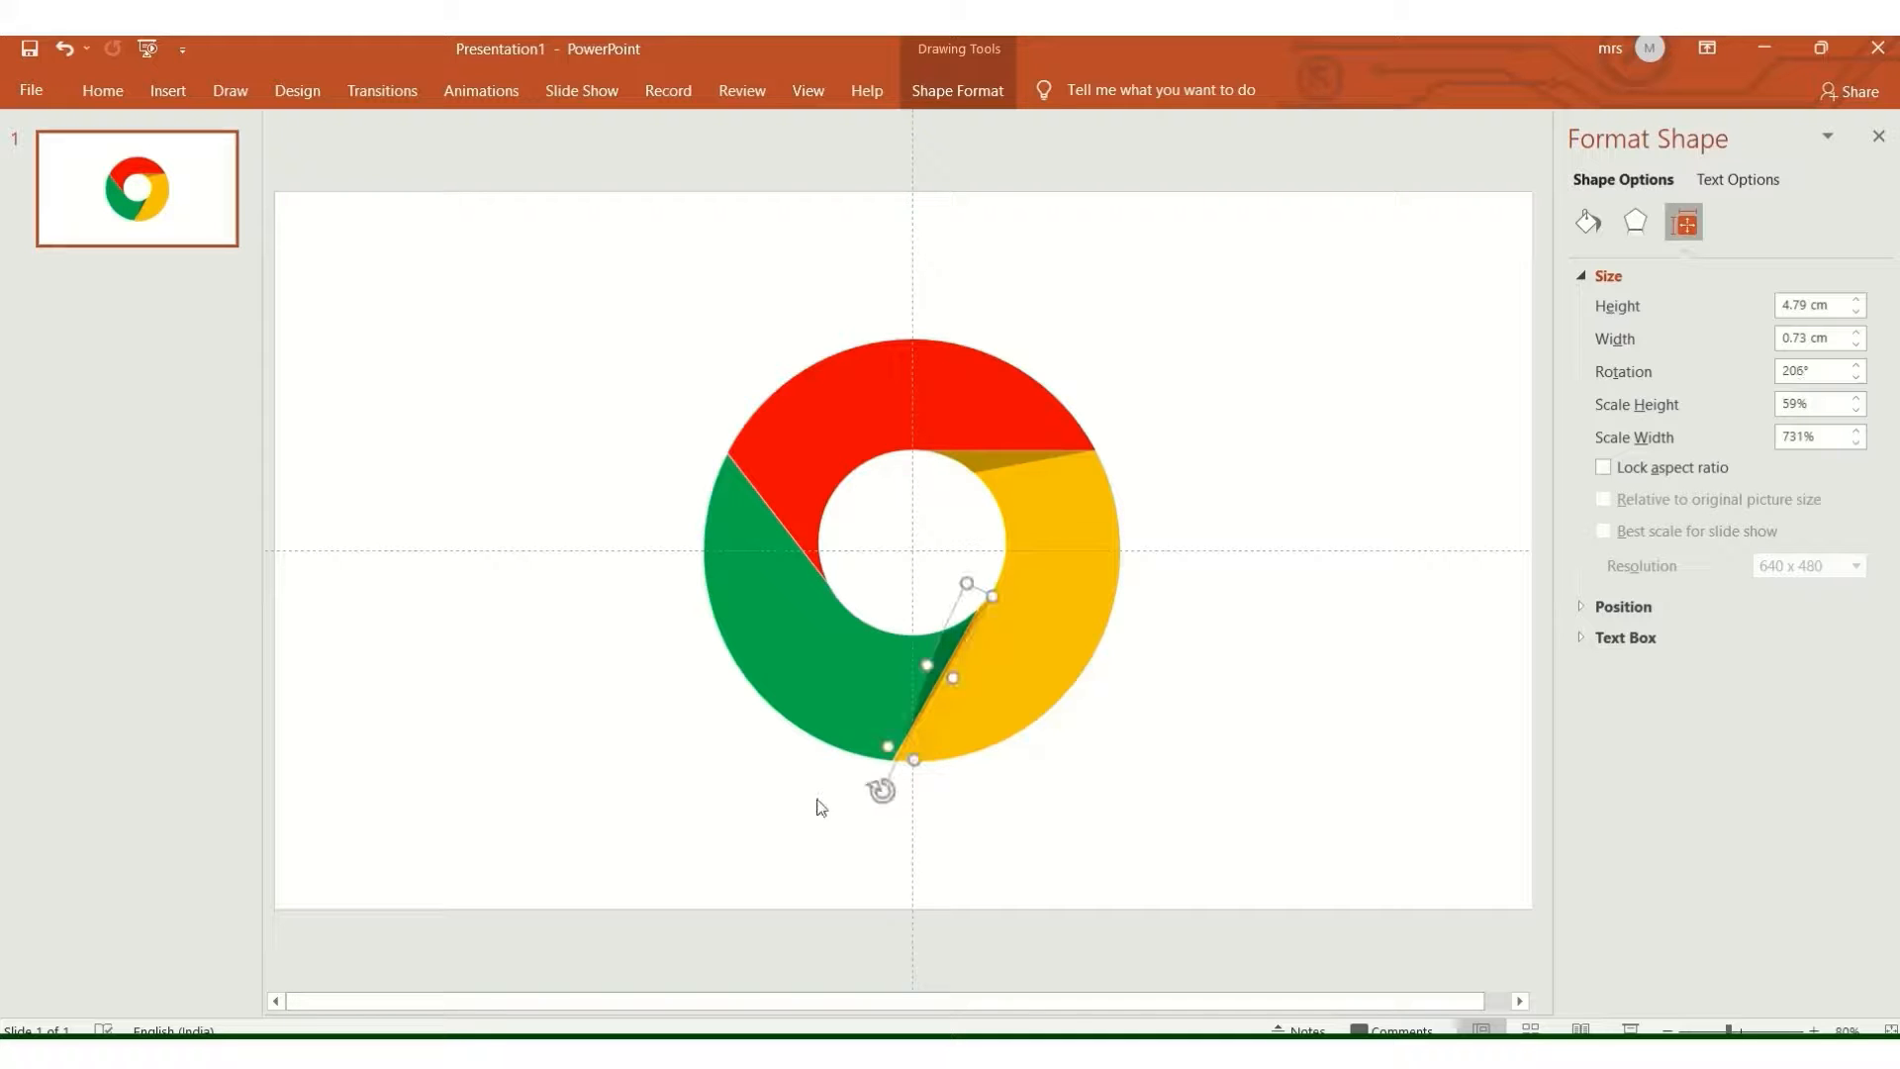
{"action": "left_click", "coordinate": [759, 816]}
{"action": "left_click", "coordinate": [949, 650]}
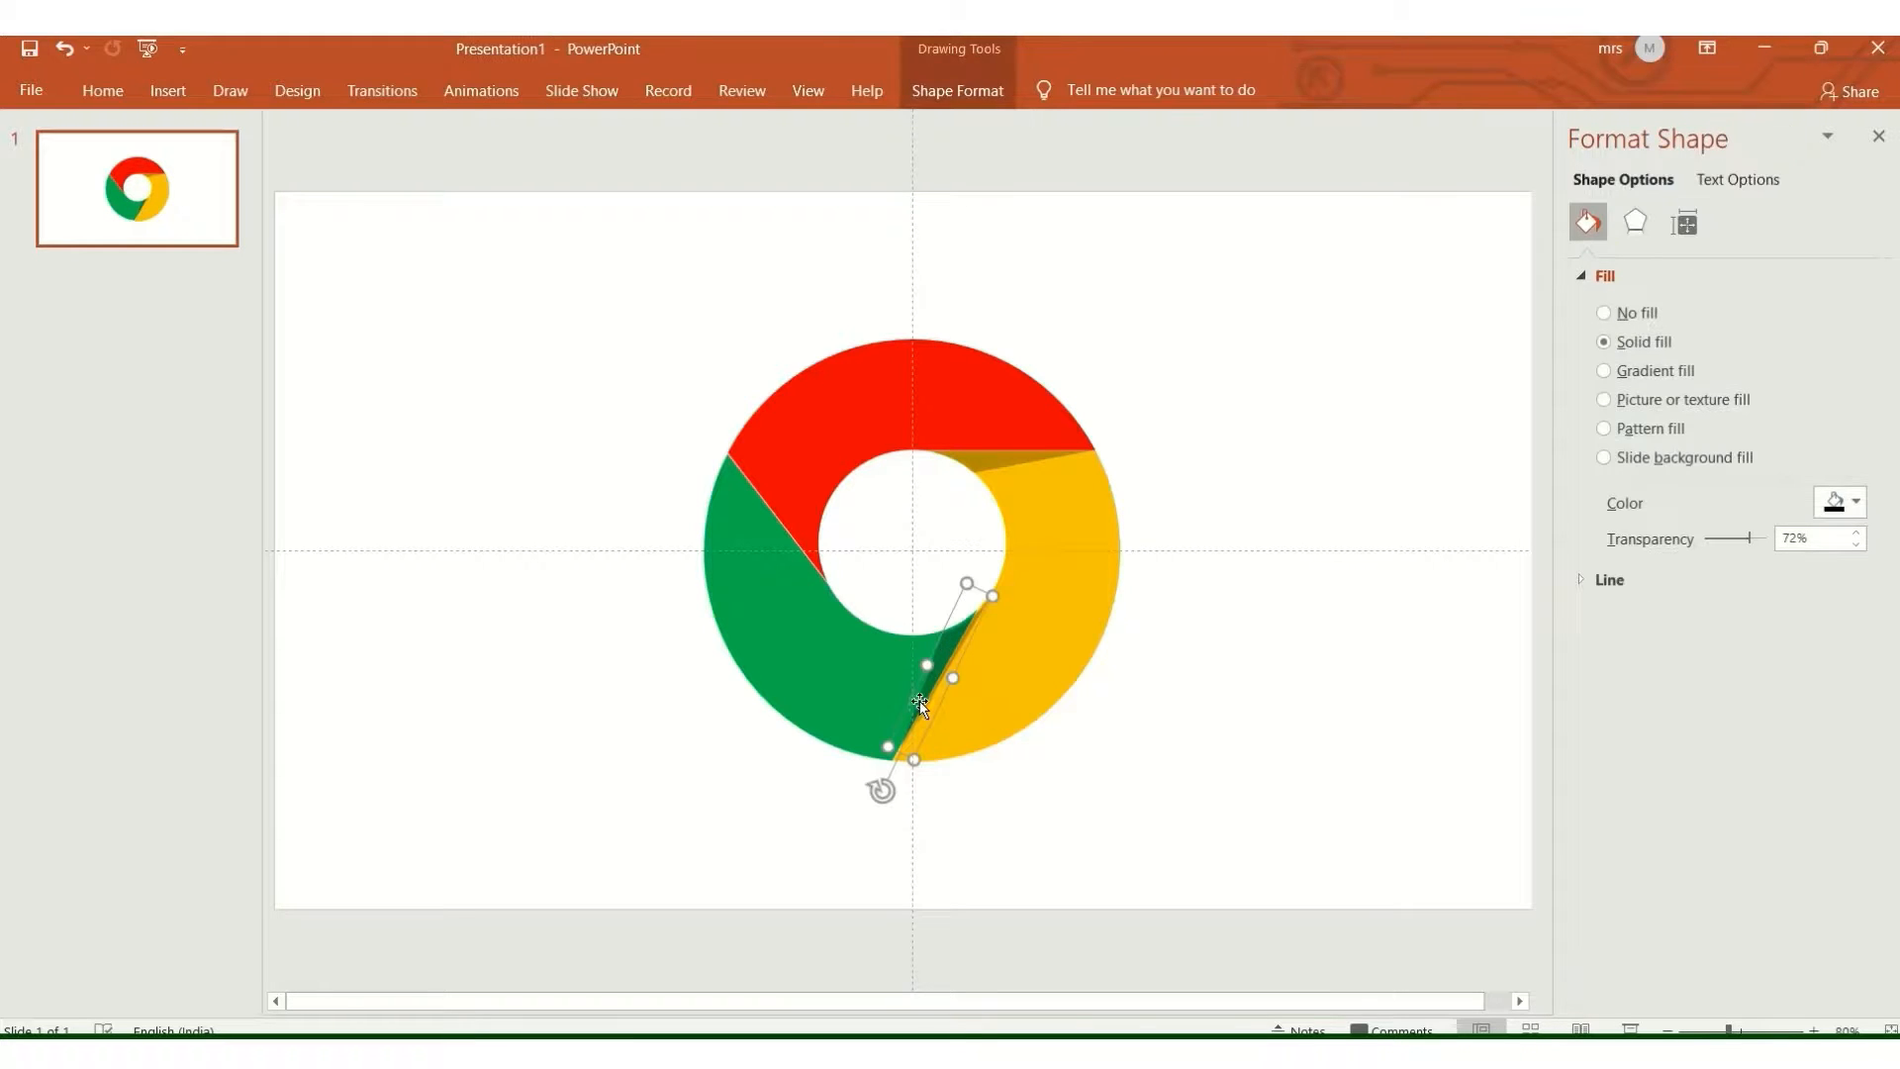
{"action": "left_click_drag", "start_coordinate": [946, 661], "coordinate": [942, 655]}
{"action": "left_click", "coordinate": [740, 752]}
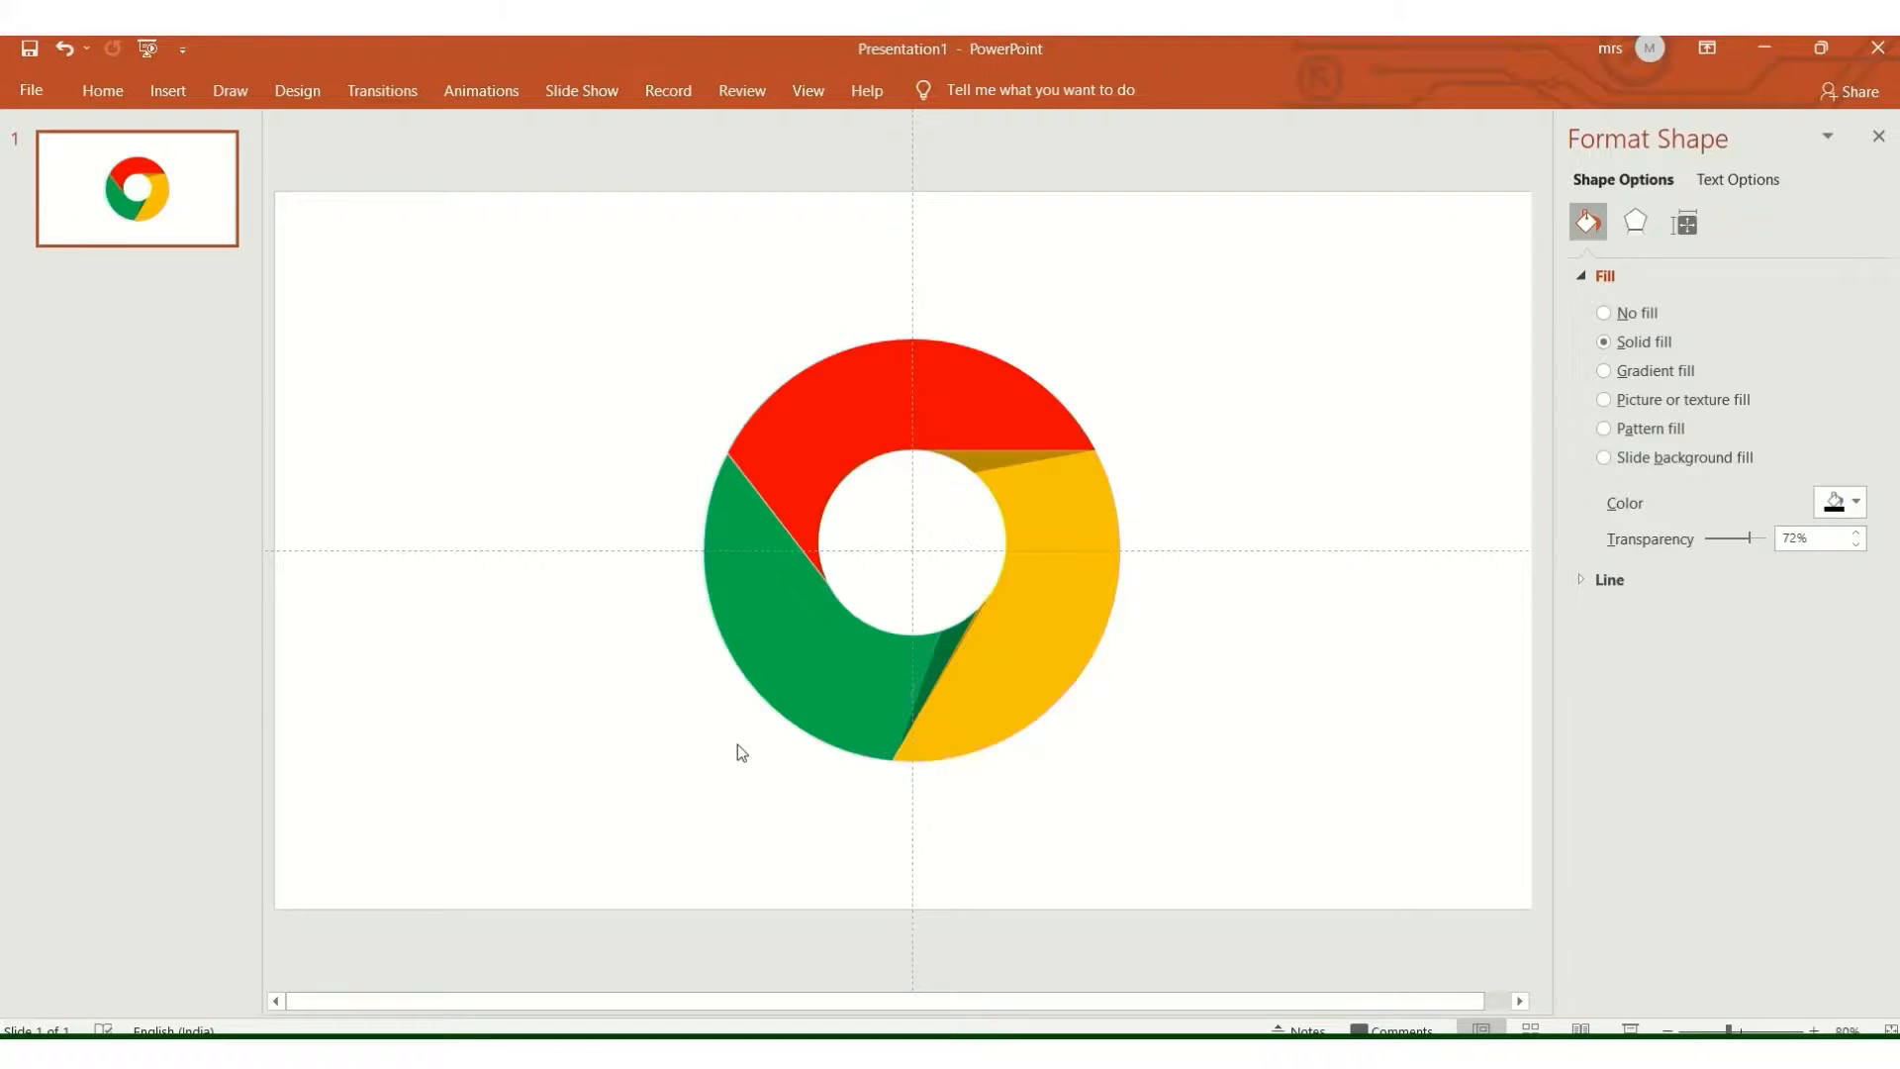
Duplicate the green segment's shadow and move the copy to the empty slide area beside the green segment
{"action": "left_click", "coordinate": [956, 648]}
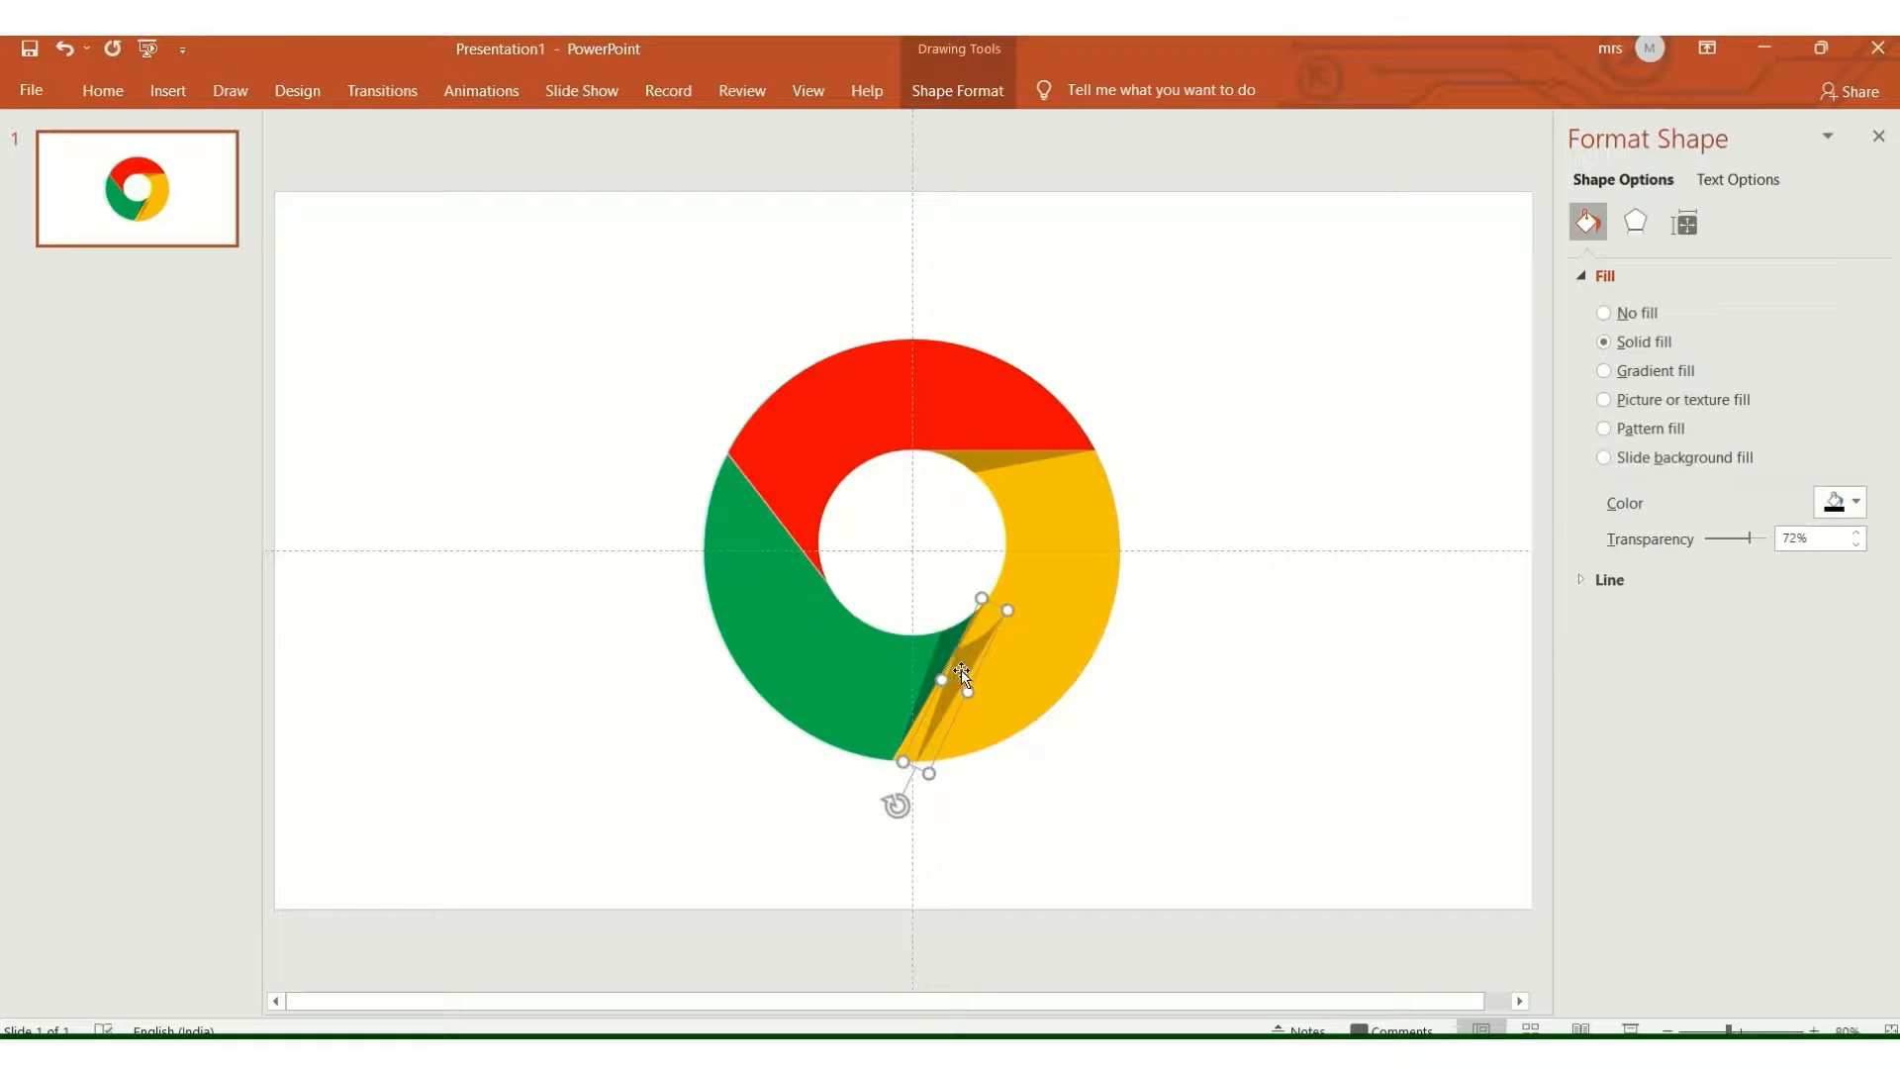
{"action": "left_click_drag", "start_coordinate": [956, 650], "coordinate": [639, 611]}
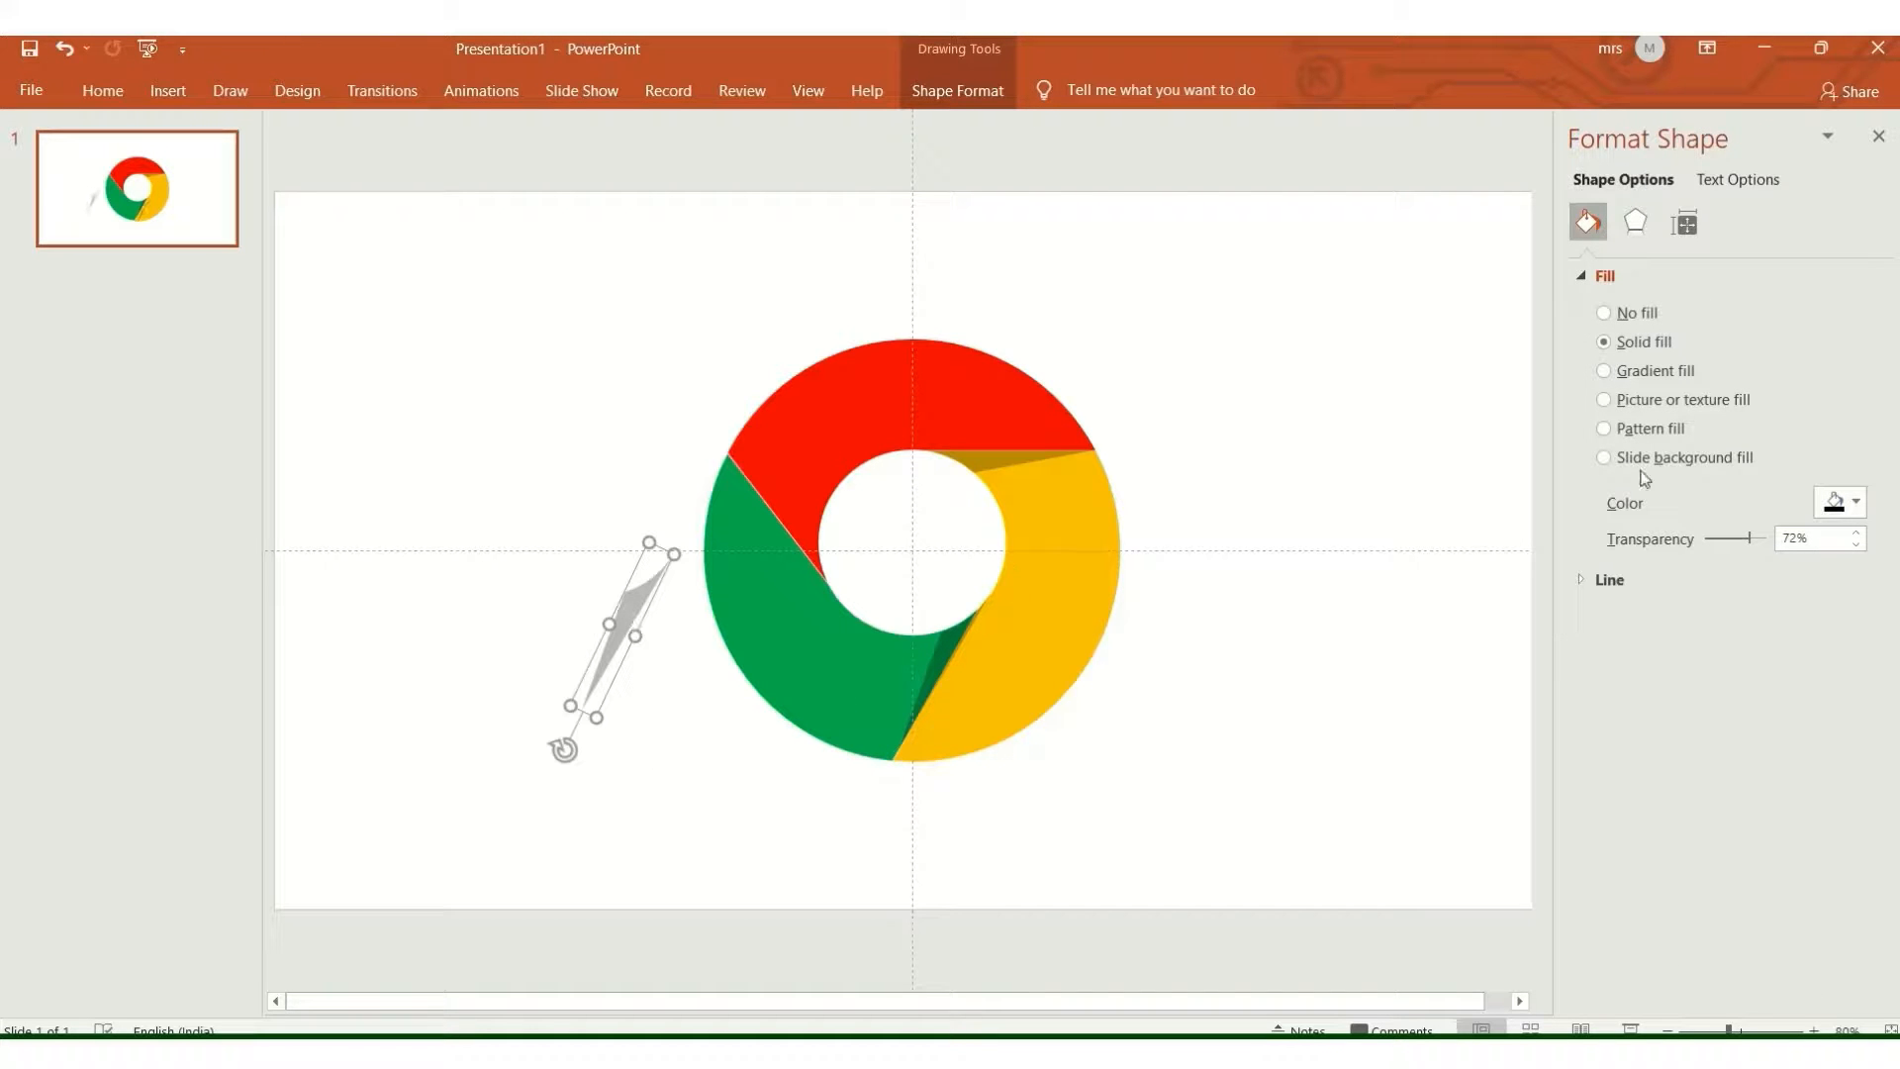
Set the copied shadow's rotation to 400°
{"action": "left_click", "coordinate": [998, 99]}
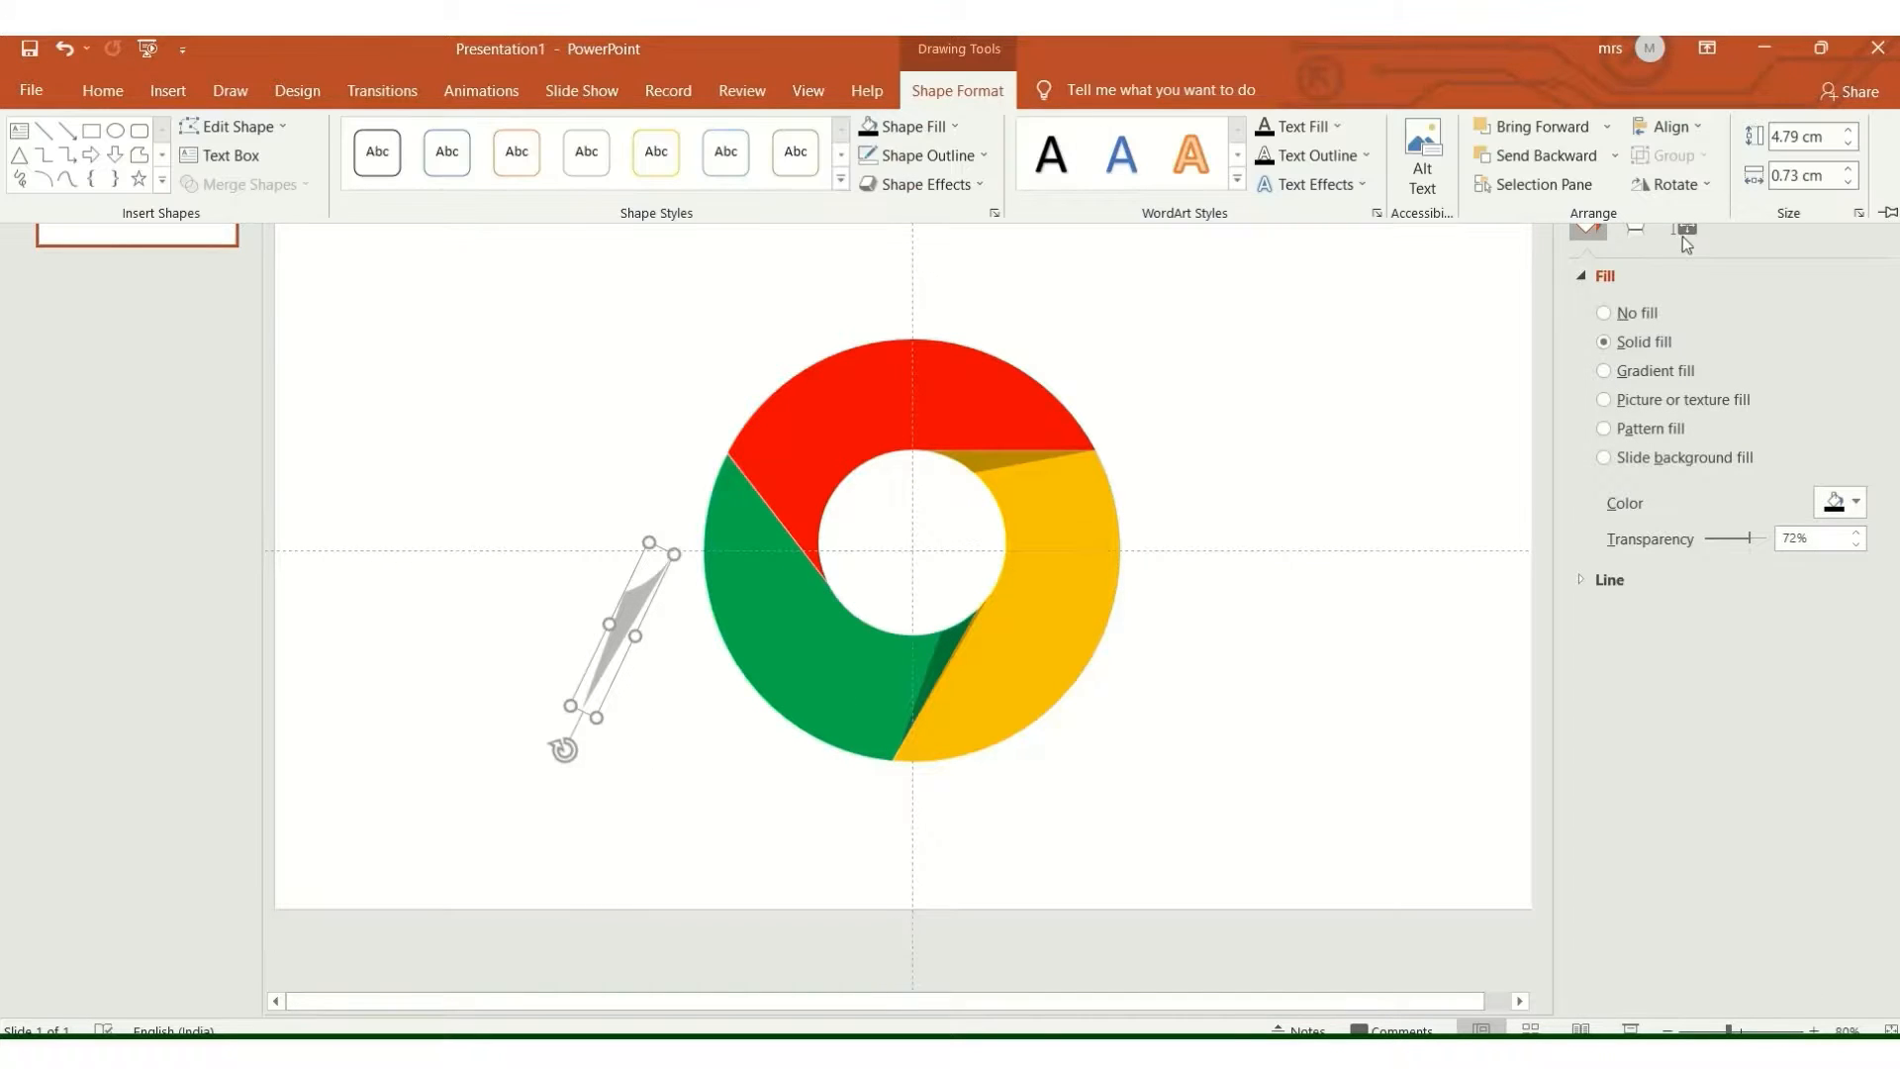
{"action": "left_click", "coordinate": [1675, 184]}
{"action": "left_click", "coordinate": [1747, 329]}
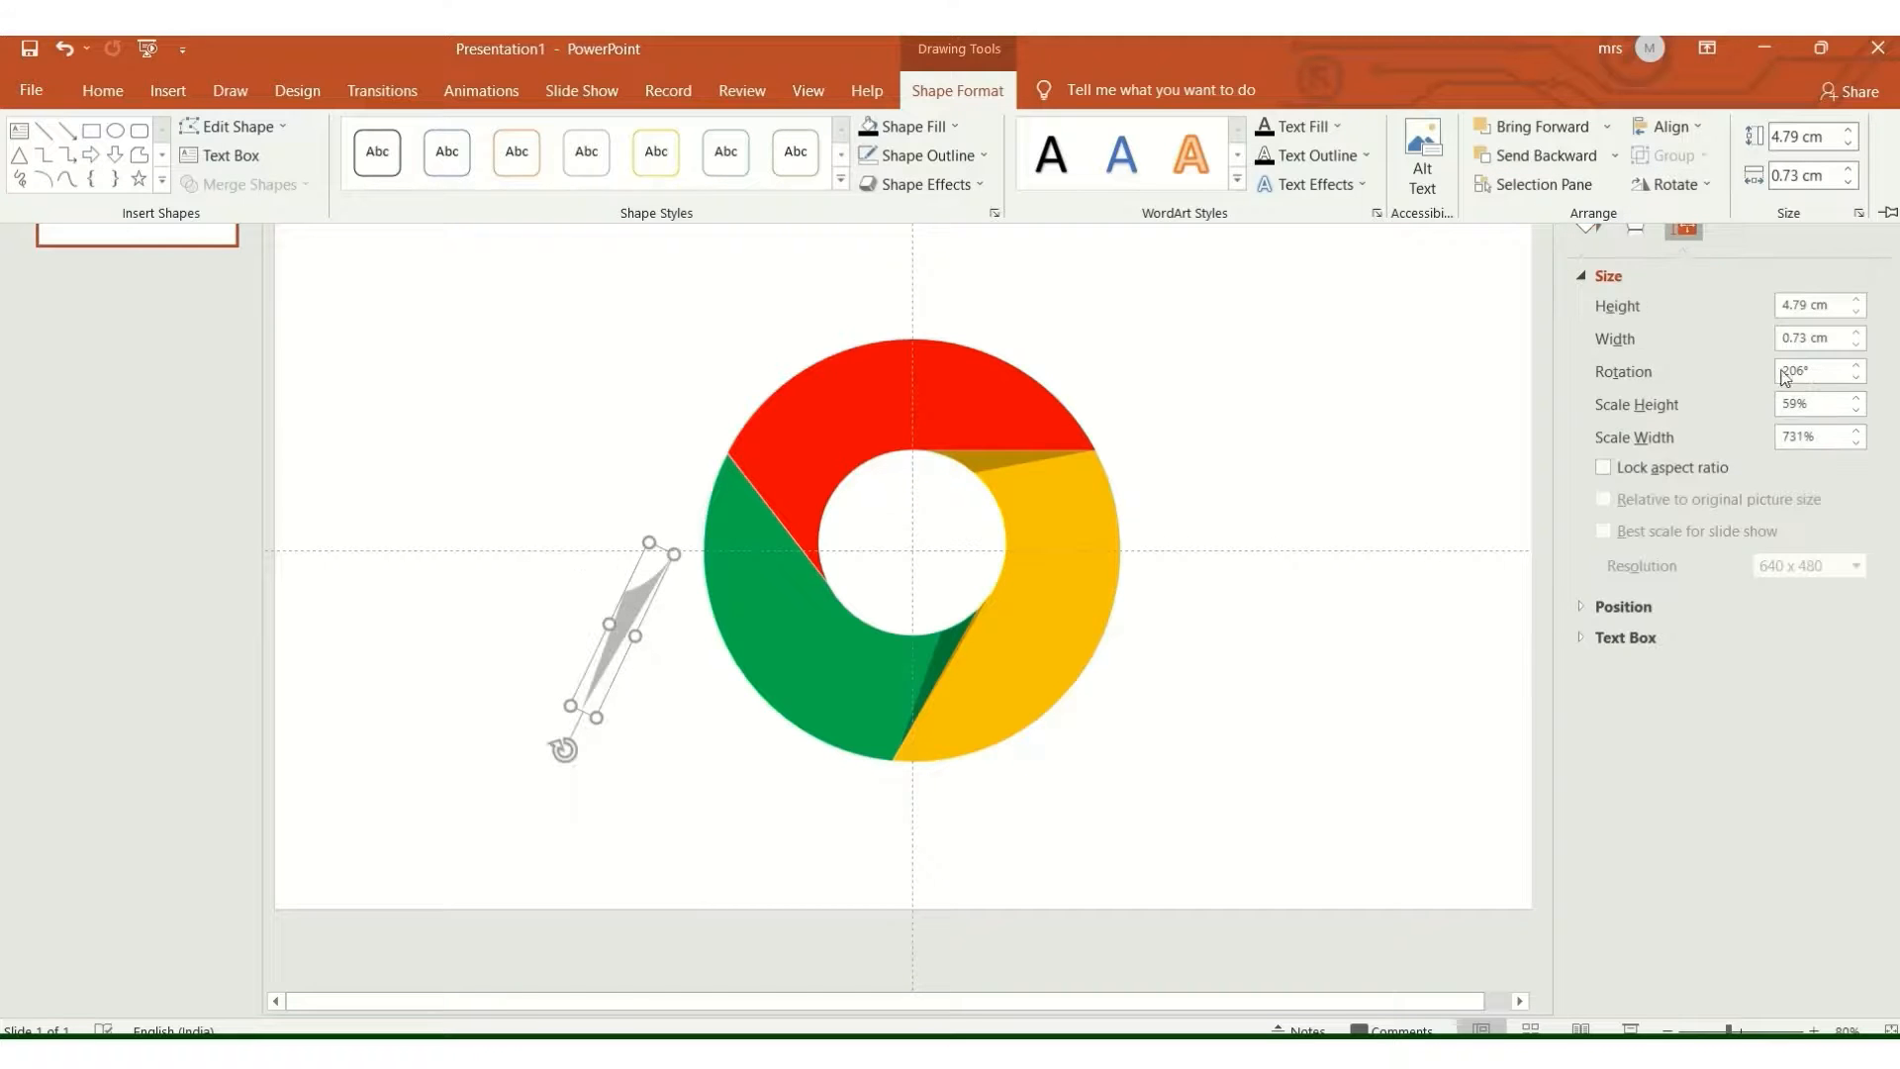
{"action": "left_click", "coordinate": [1787, 372]}
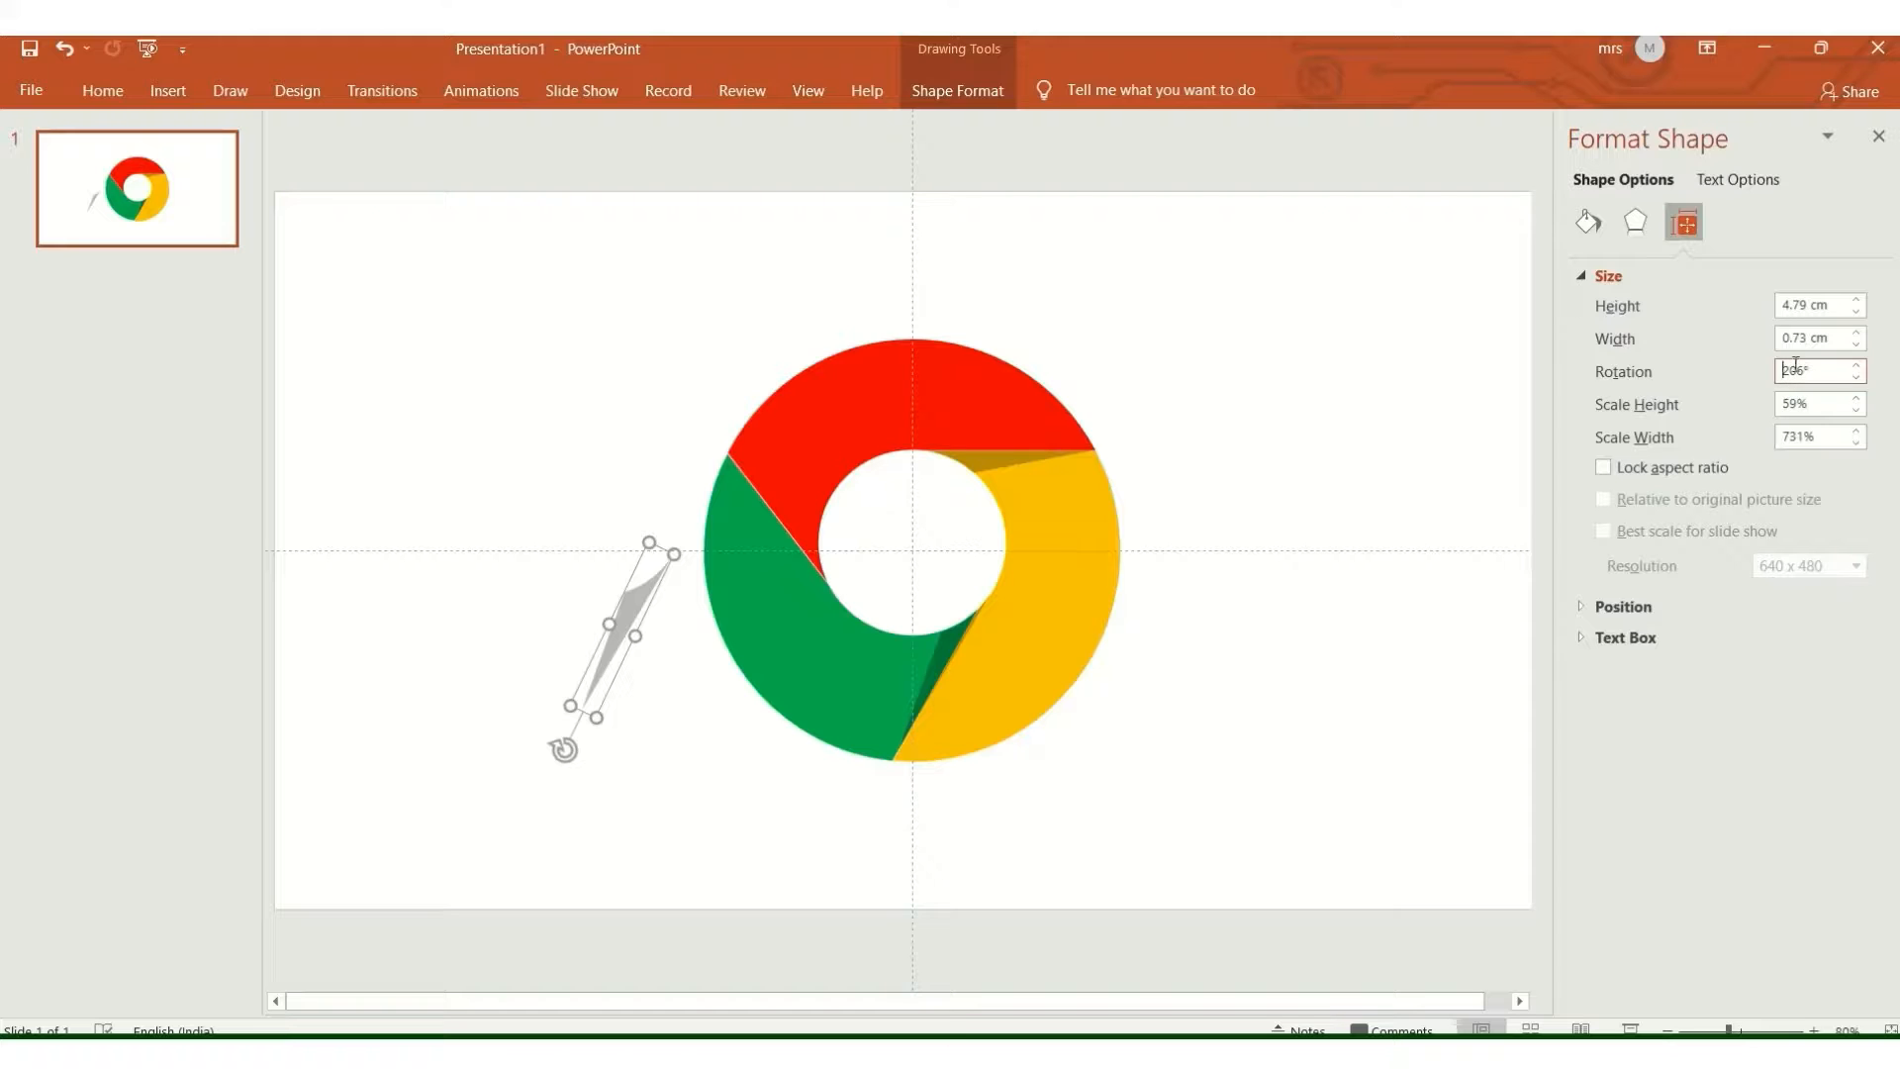
{"action": "double_click", "coordinate": [1787, 370]}
{"action": "type", "text": "2"}
{"action": "type", "text": "00"}
{"action": "key", "text": "Return"}
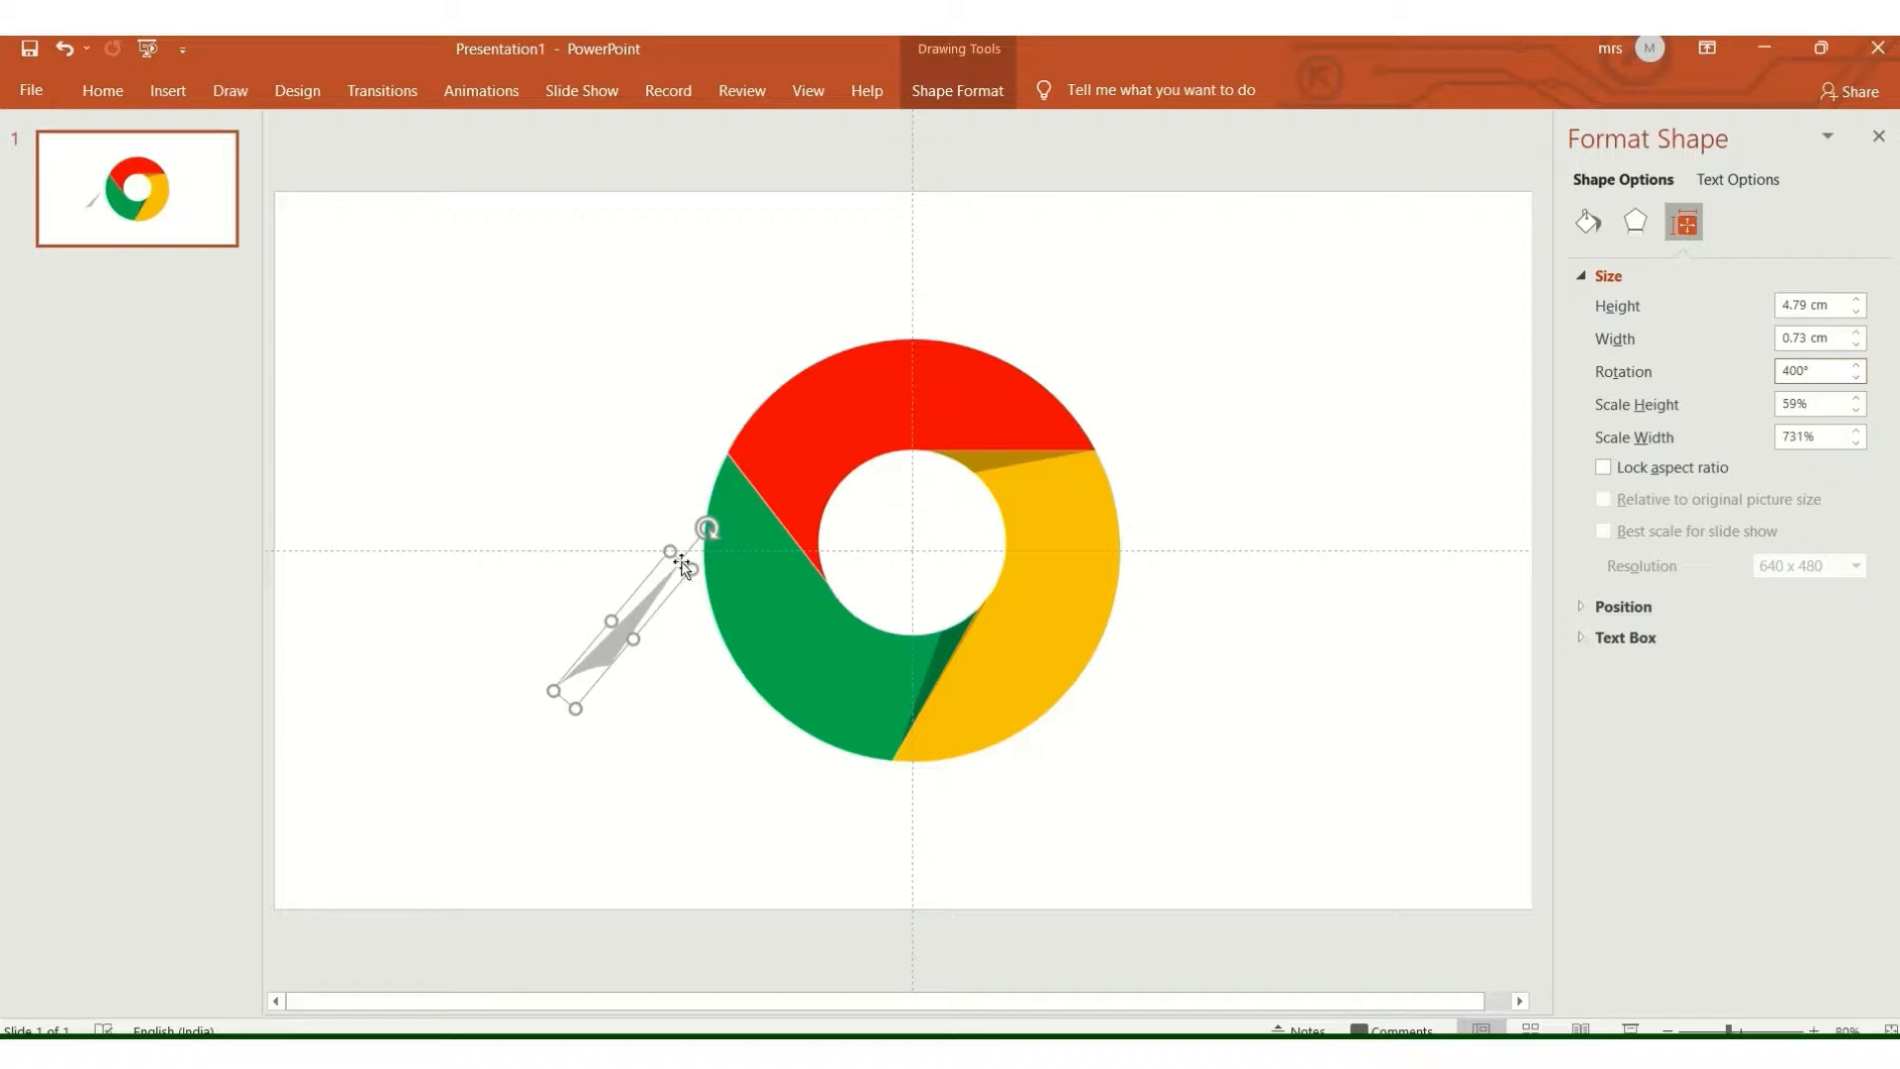
Rotate the copied shadow by hand and place it on the red segment along its boundary with the green one
{"action": "left_click_drag", "start_coordinate": [706, 528], "coordinate": [564, 514]}
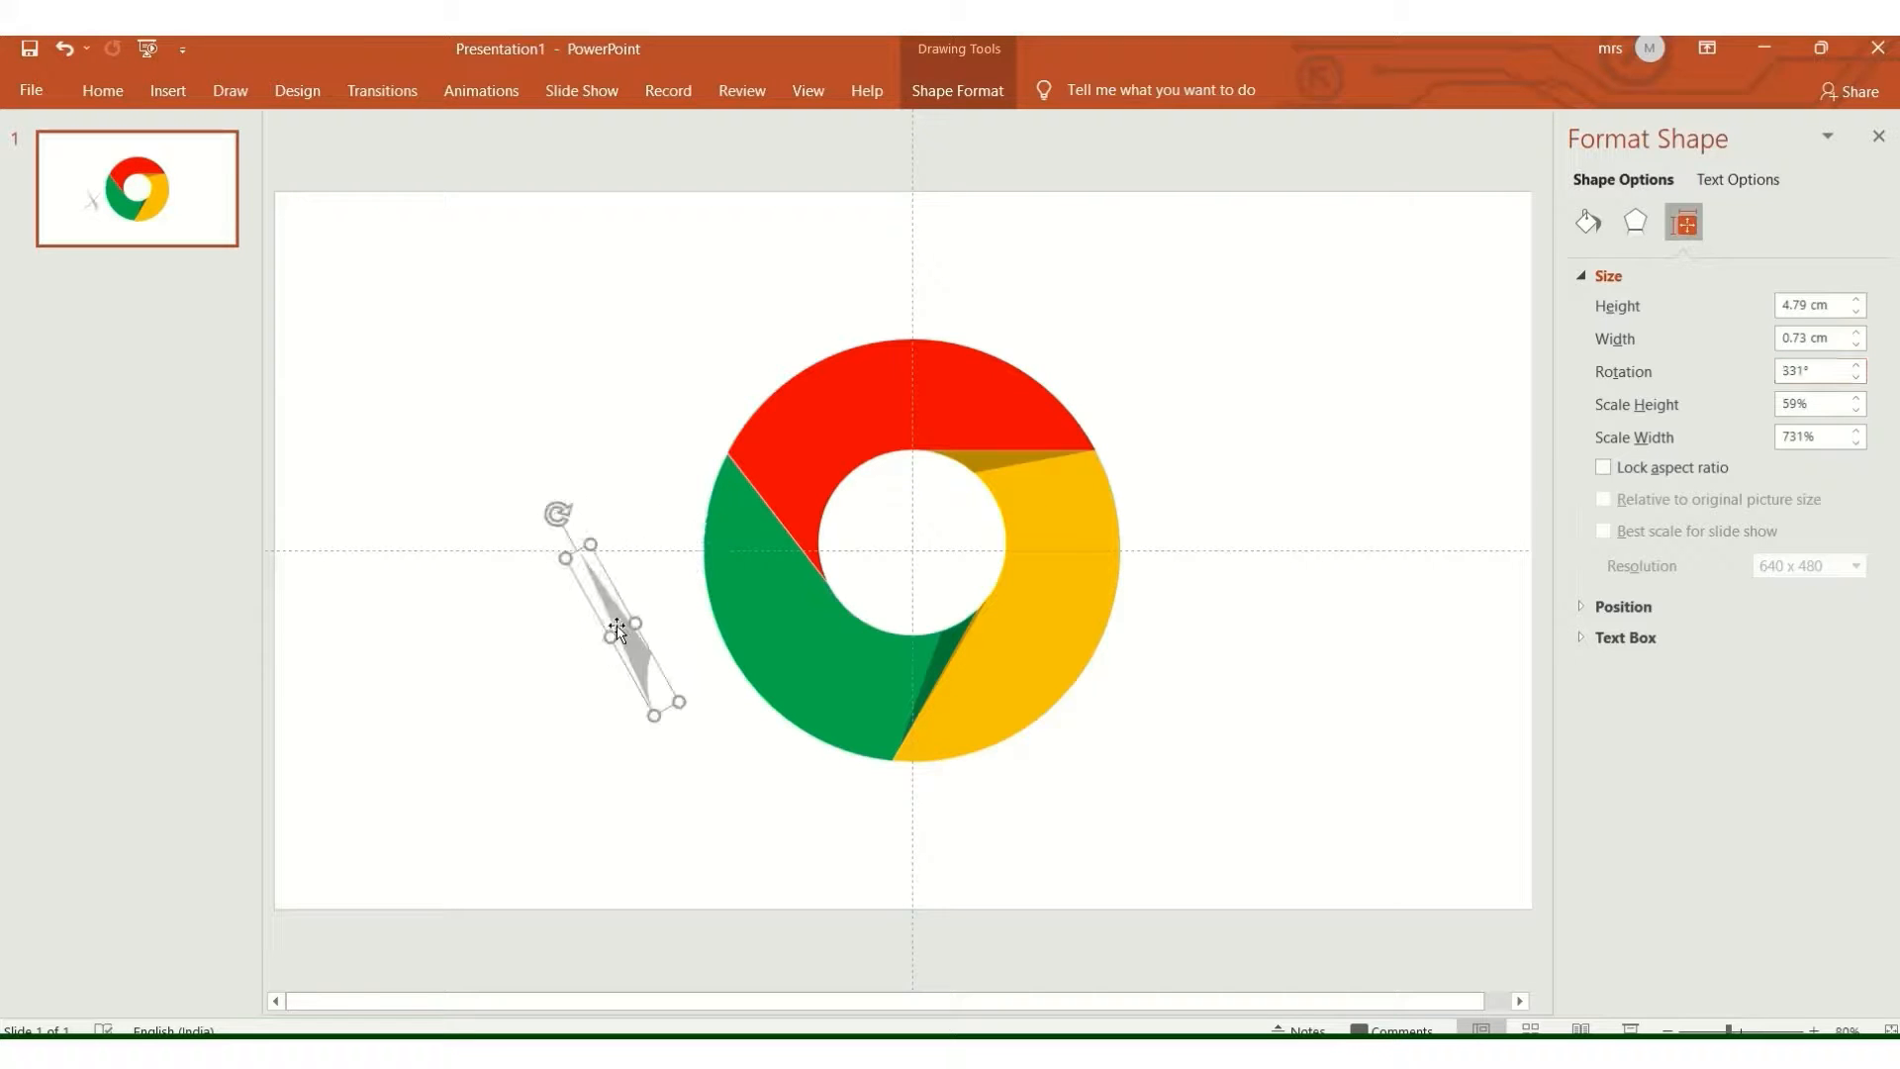
{"action": "left_click_drag", "start_coordinate": [659, 602], "coordinate": [780, 489]}
{"action": "left_click", "coordinate": [782, 485]}
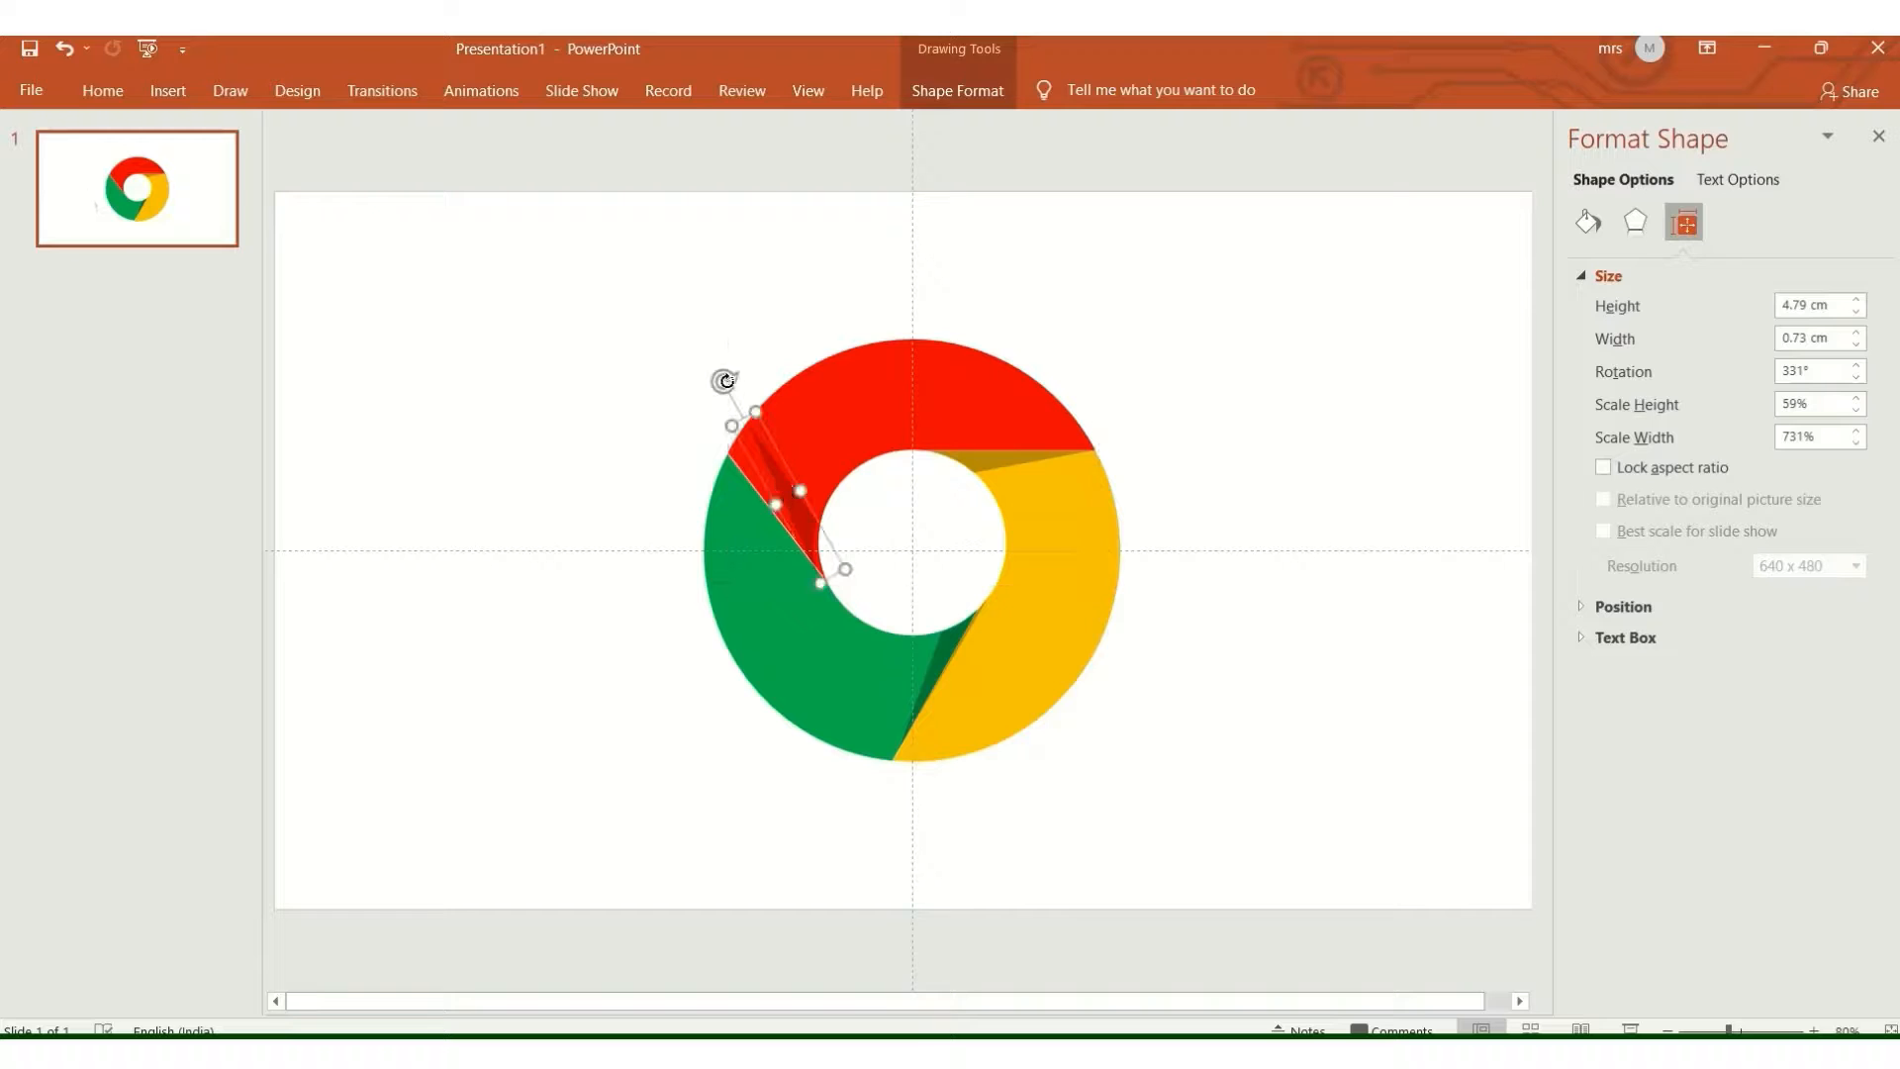
{"action": "left_click_drag", "start_coordinate": [722, 378], "coordinate": [704, 395]}
{"action": "left_click_drag", "start_coordinate": [806, 517], "coordinate": [798, 536]}
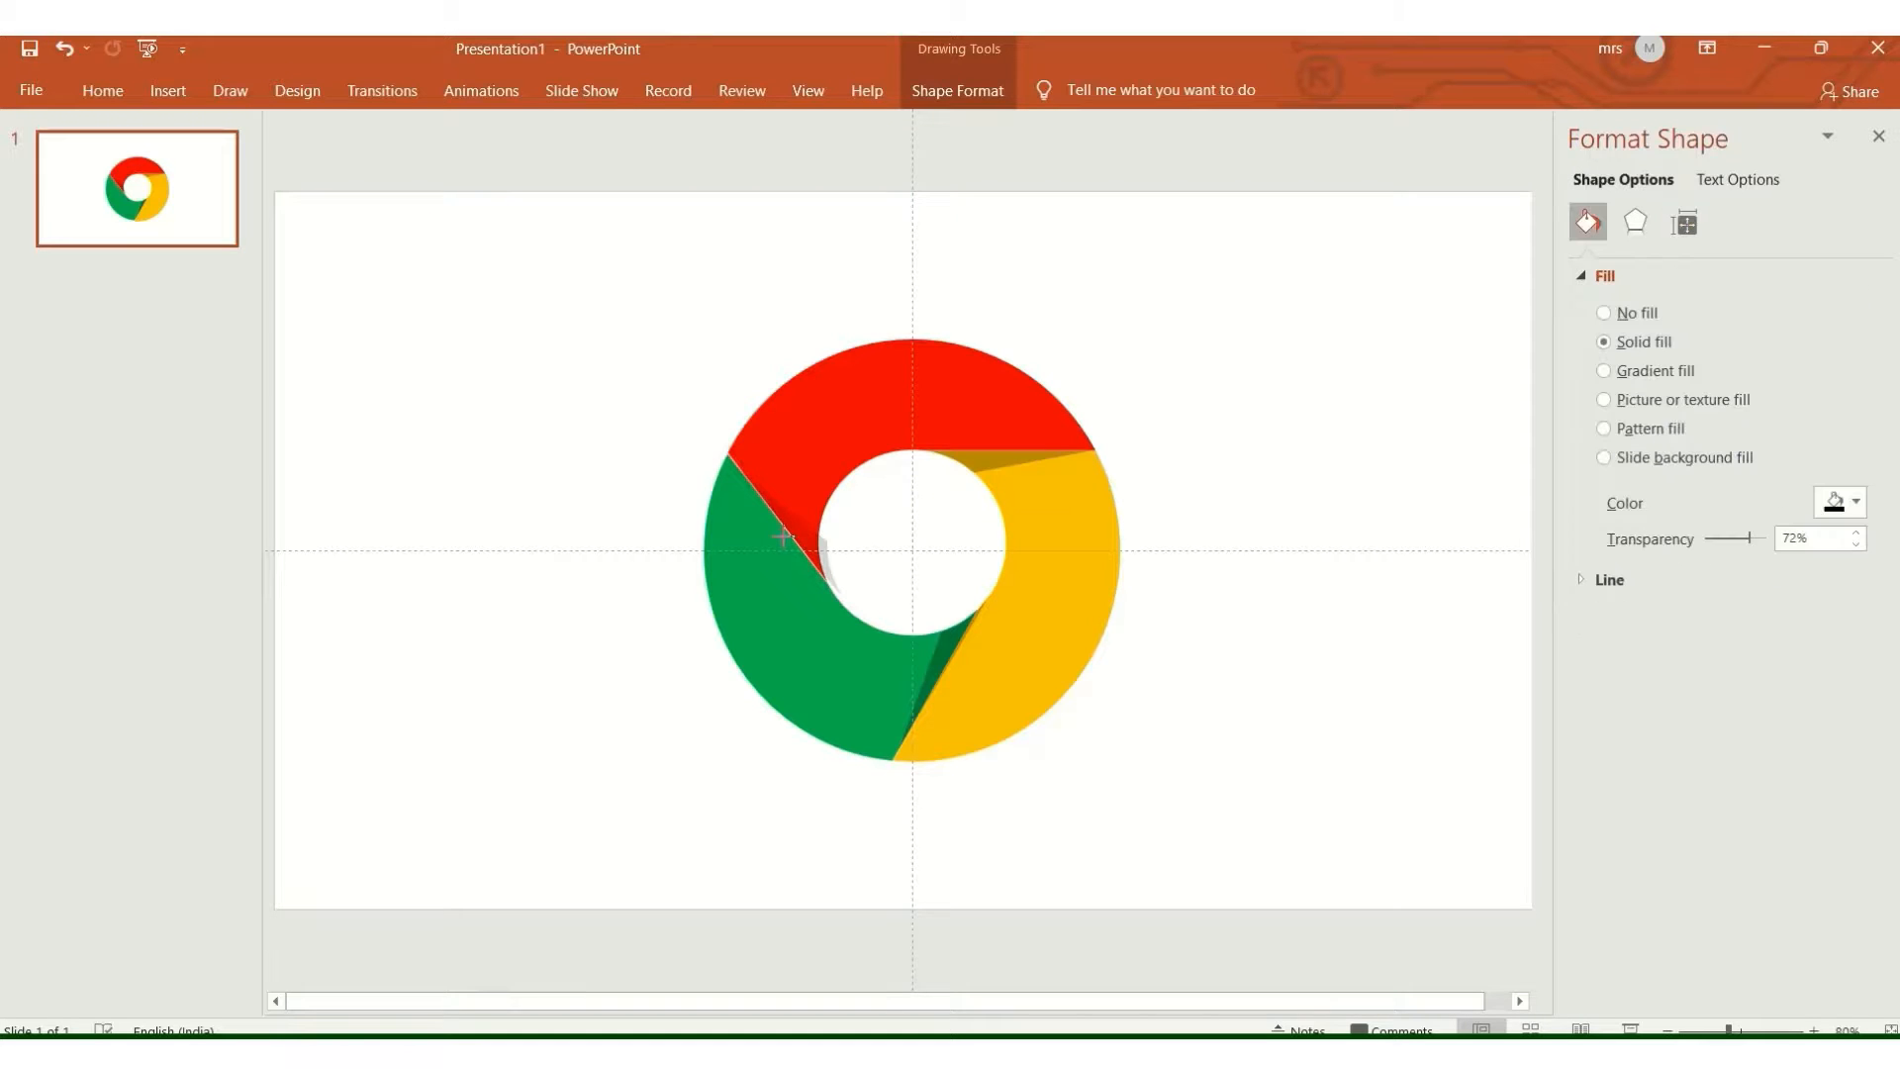
{"action": "left_click", "coordinate": [783, 537]}
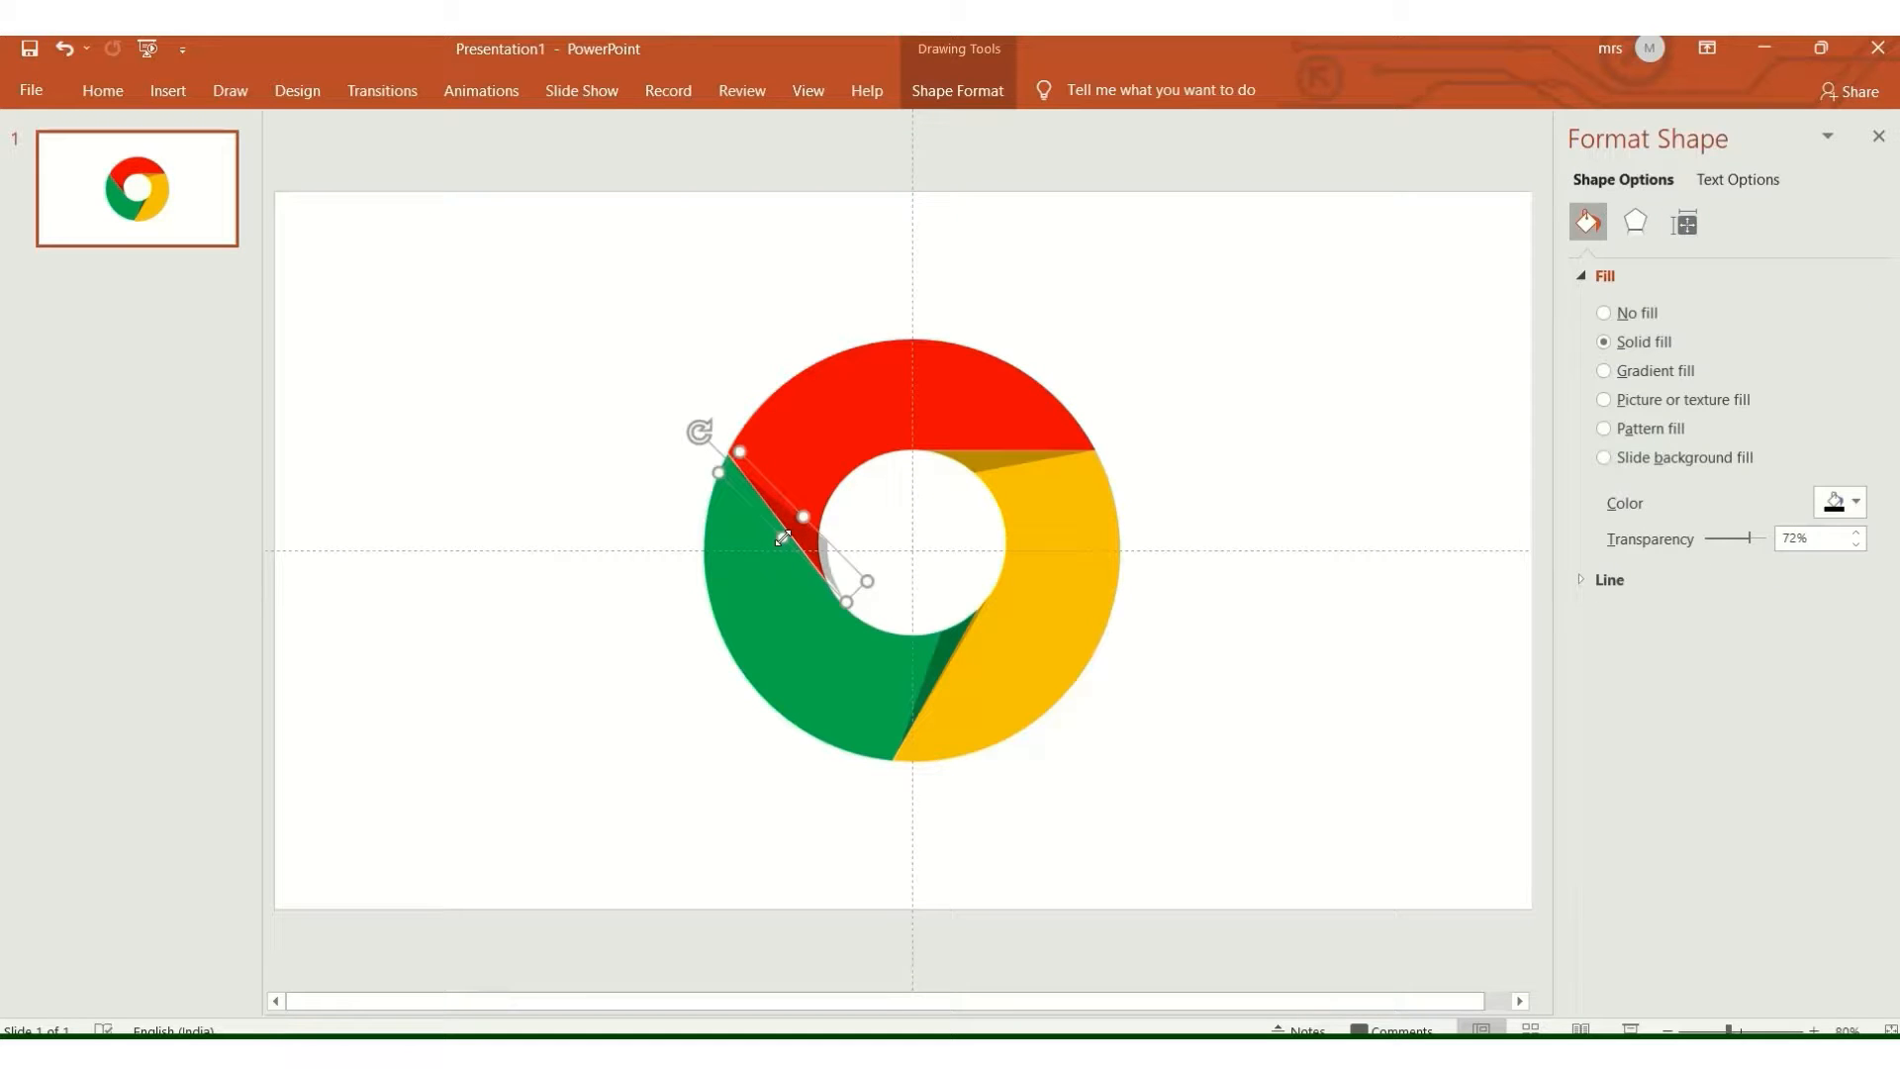
{"action": "left_click_drag", "start_coordinate": [783, 537], "coordinate": [781, 536]}
{"action": "left_click", "coordinate": [663, 505]}
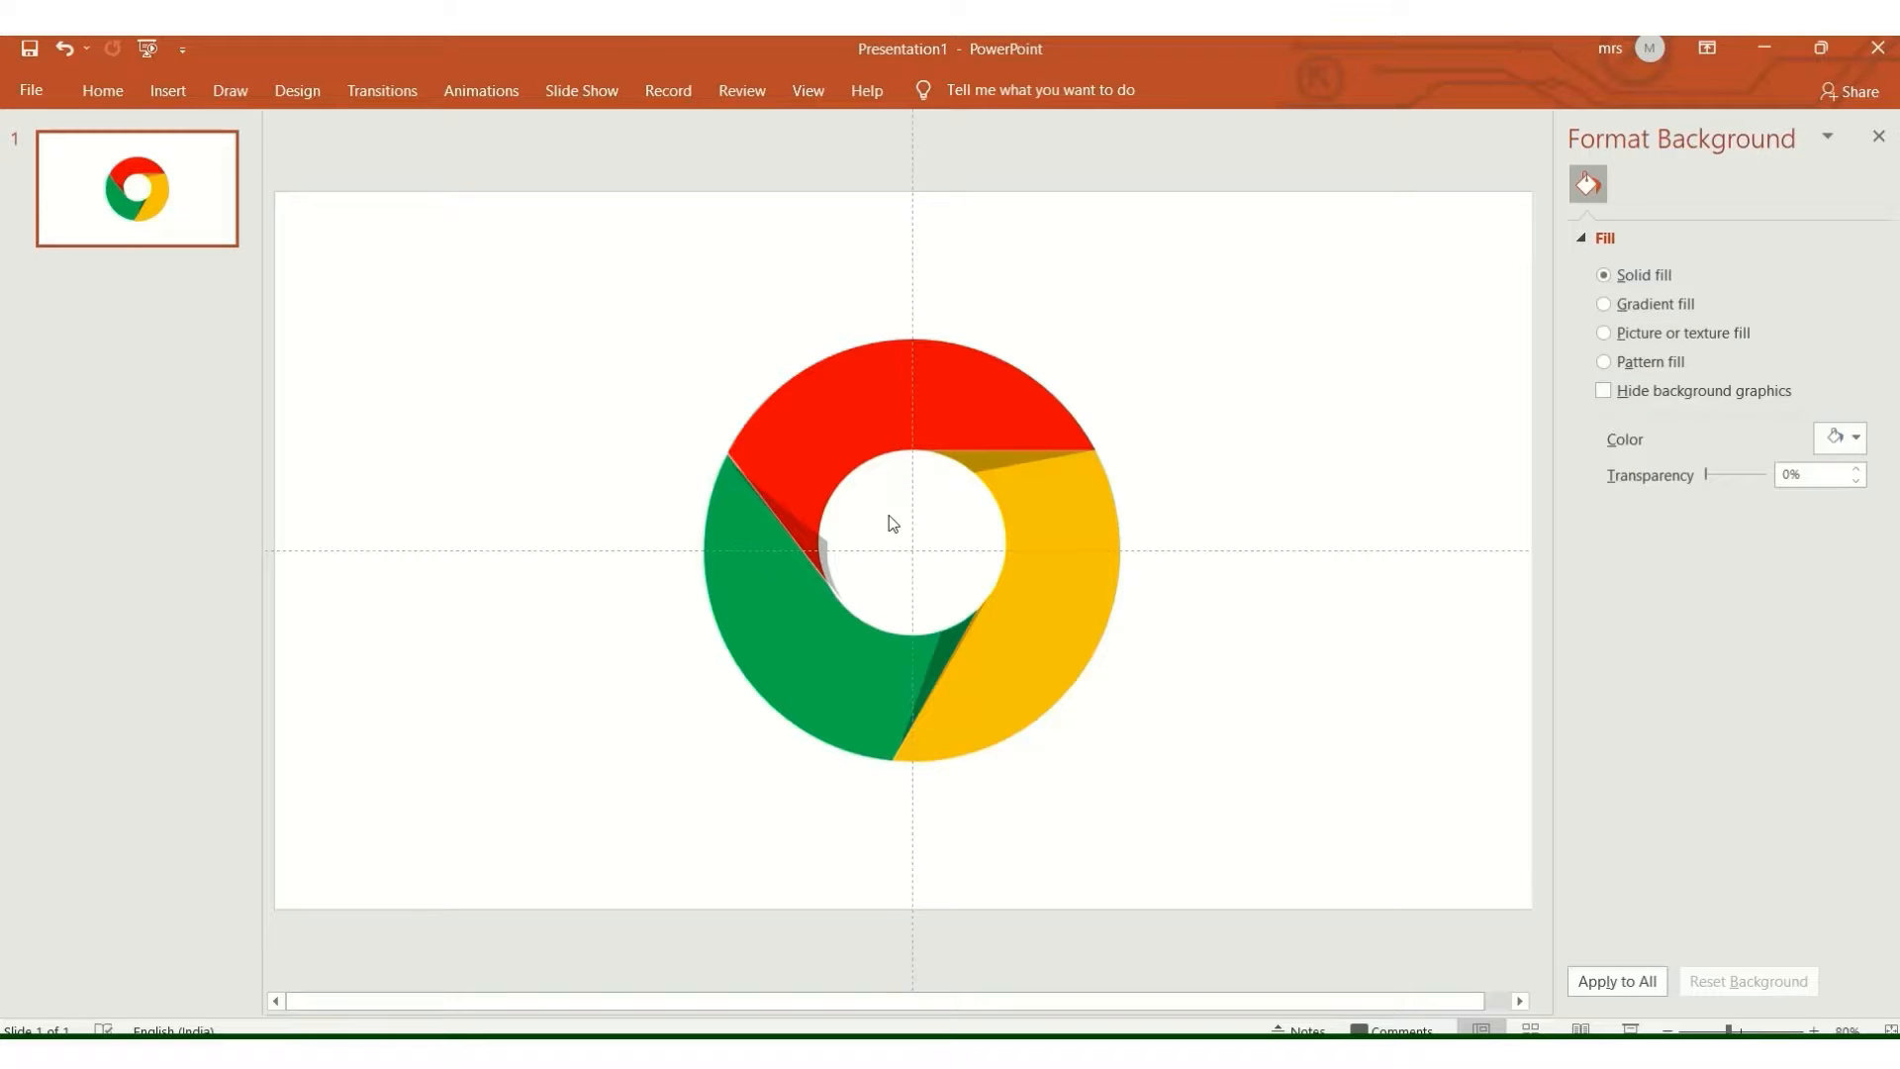
Open the object selection list and make the hidden Oval 5 visible
{"action": "left_click", "coordinate": [890, 394]}
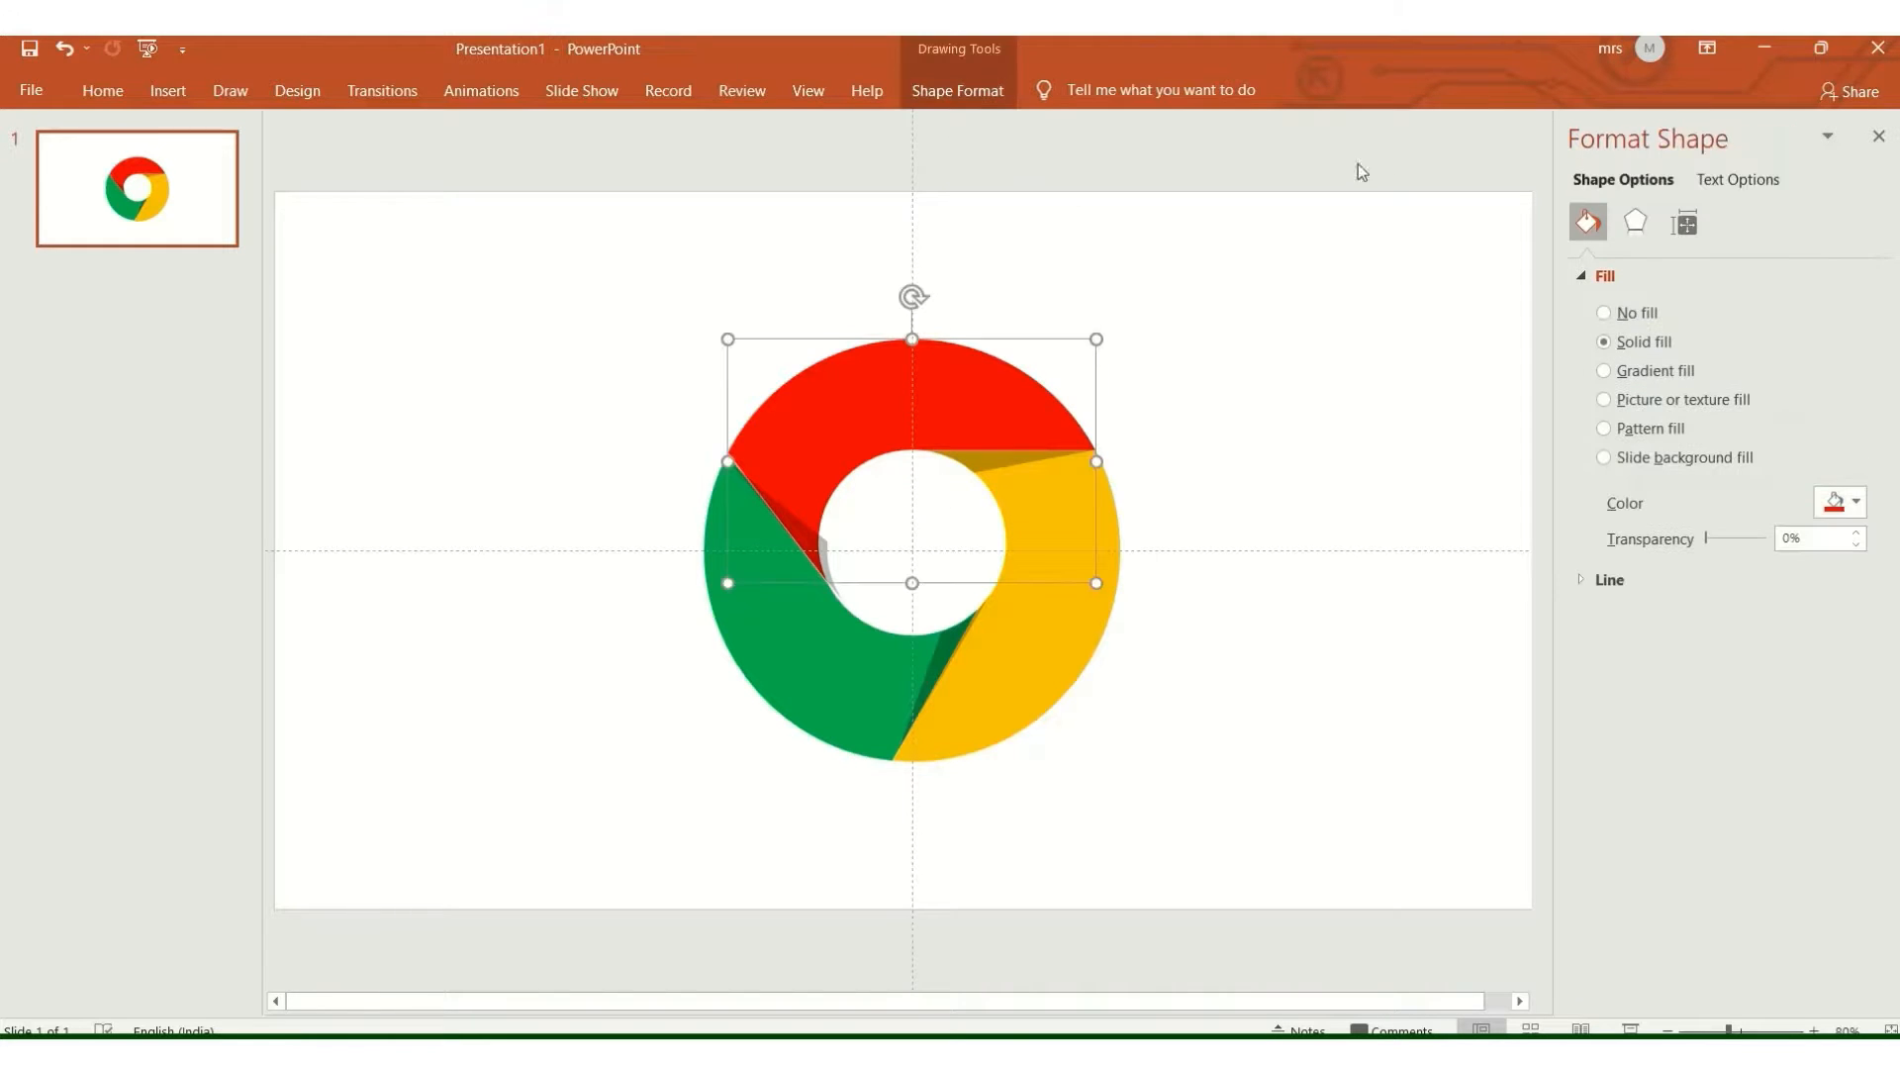
{"action": "left_click", "coordinate": [980, 91]}
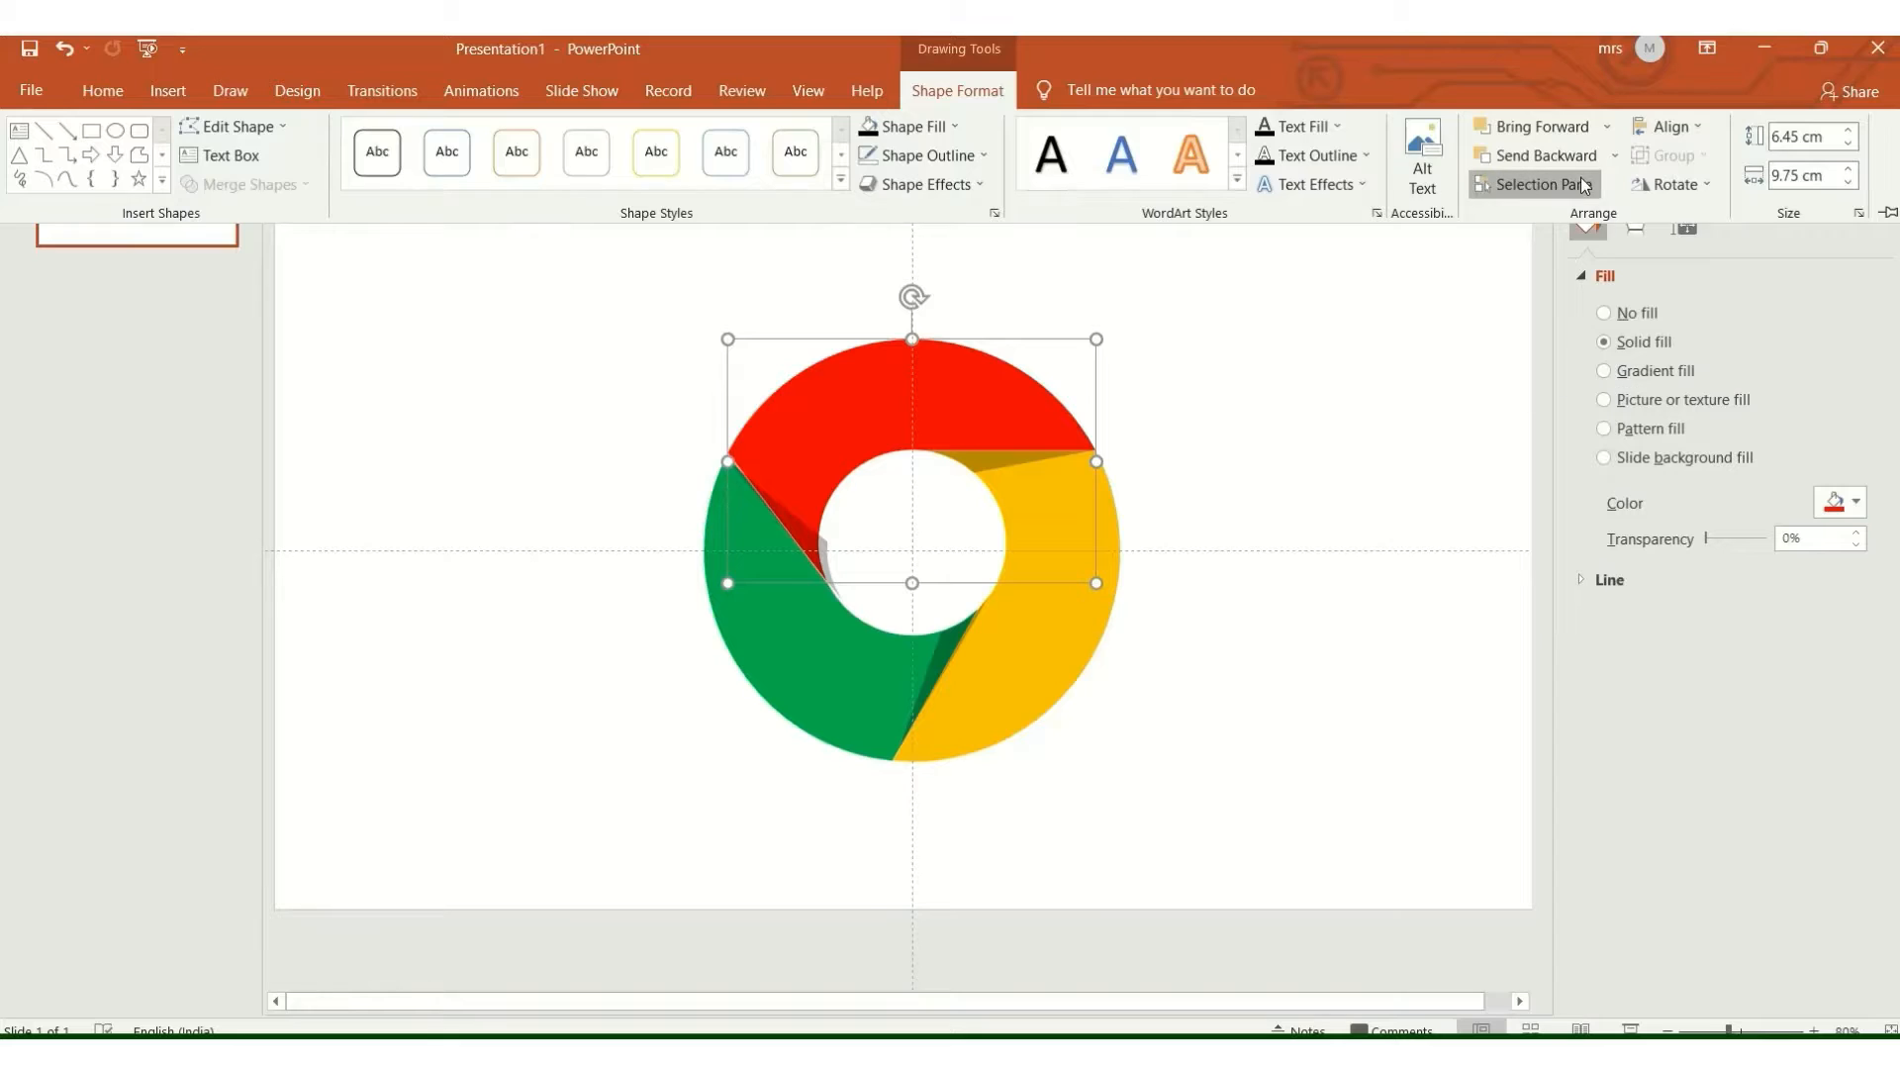
{"action": "left_click", "coordinate": [1533, 184]}
{"action": "left_click", "coordinate": [1496, 368]}
{"action": "left_click", "coordinate": [1496, 369]}
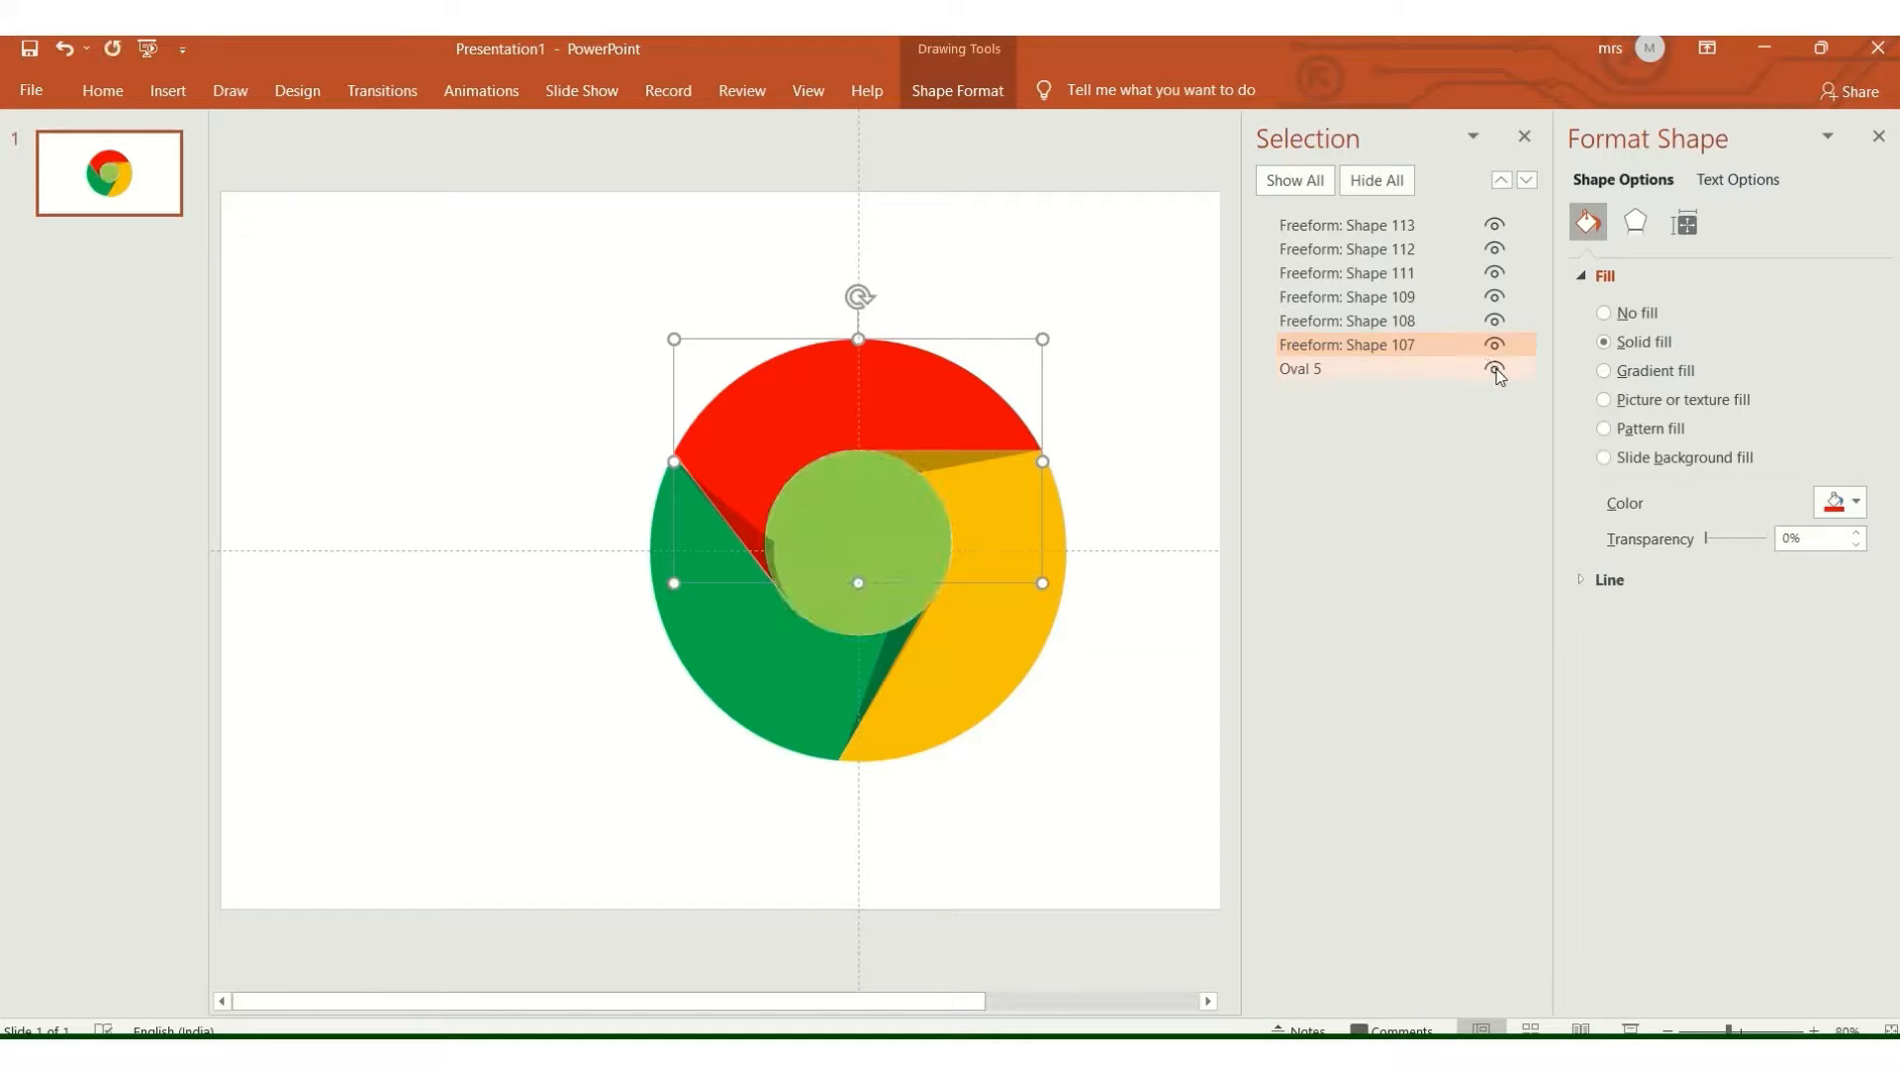
Fill the central Oval 5 with white
{"action": "left_click", "coordinate": [1114, 658]}
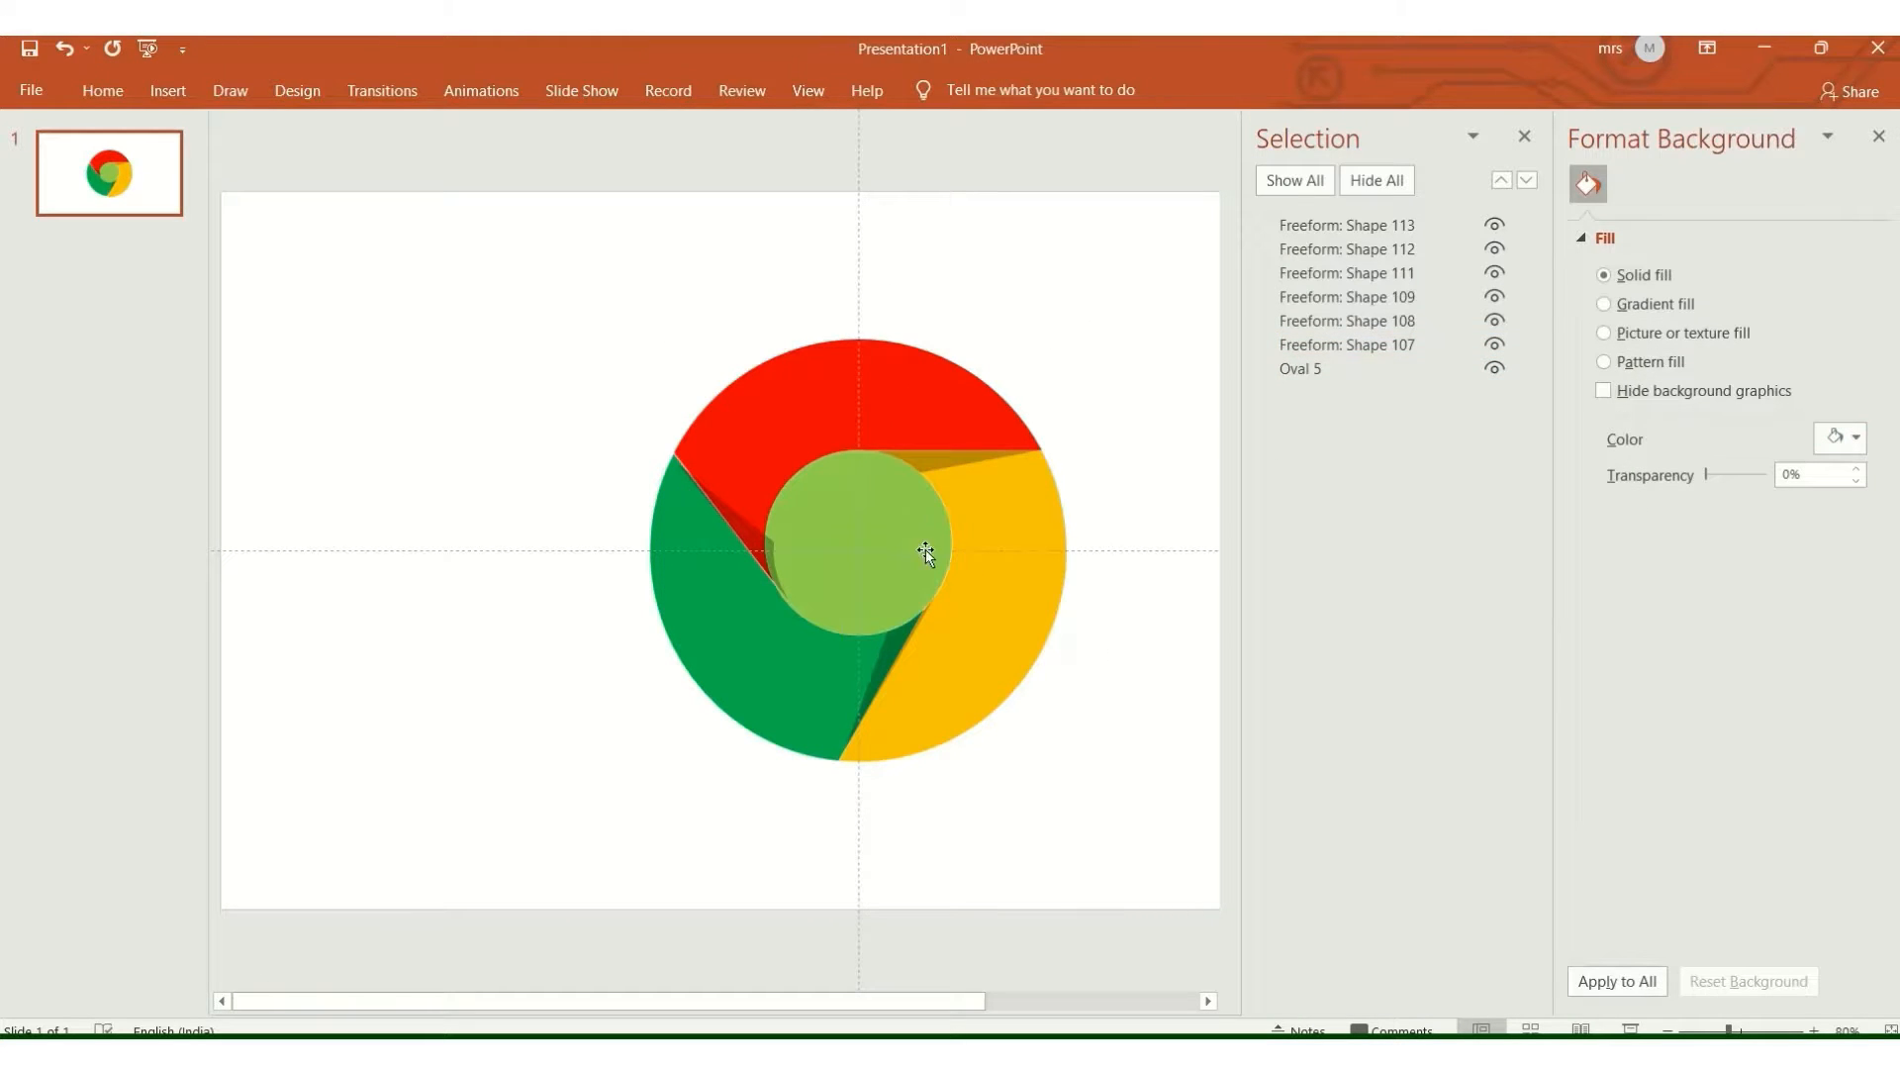
{"action": "left_click", "coordinate": [880, 547]}
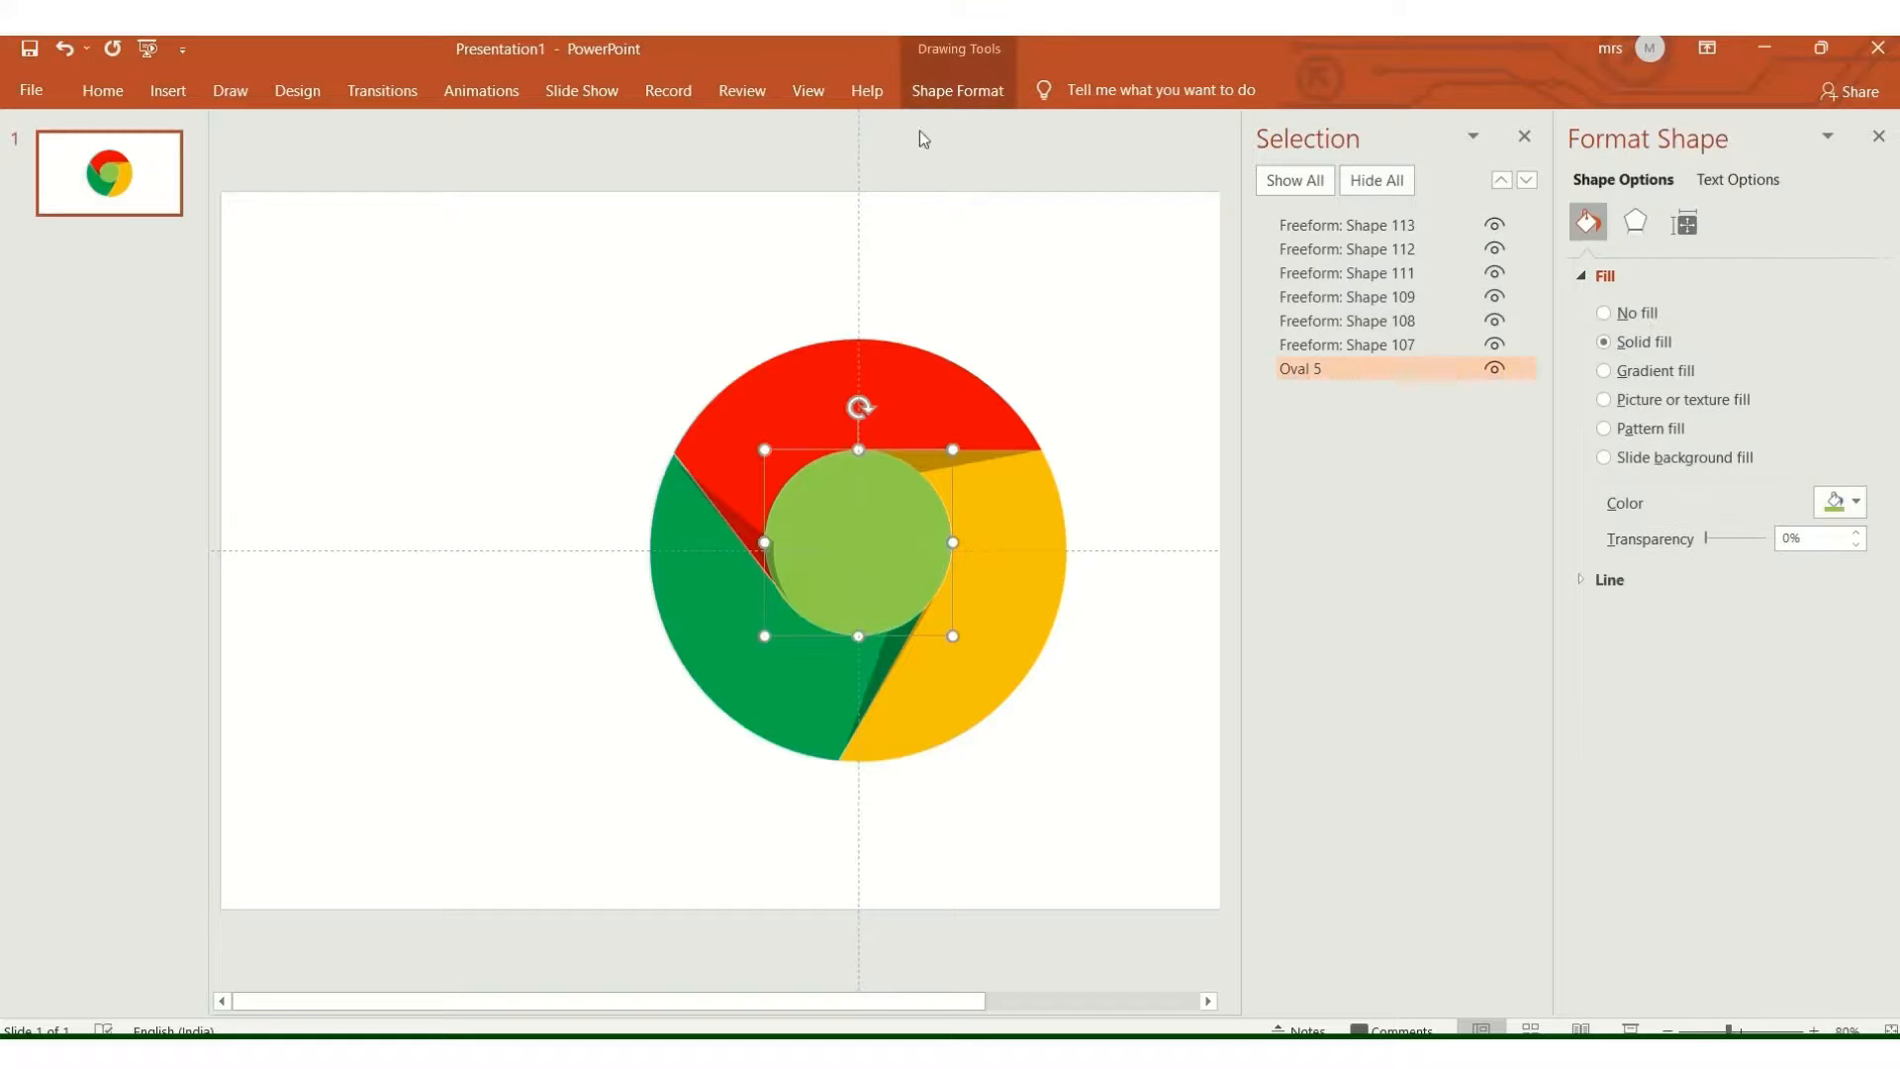
{"action": "left_click", "coordinate": [956, 90]}
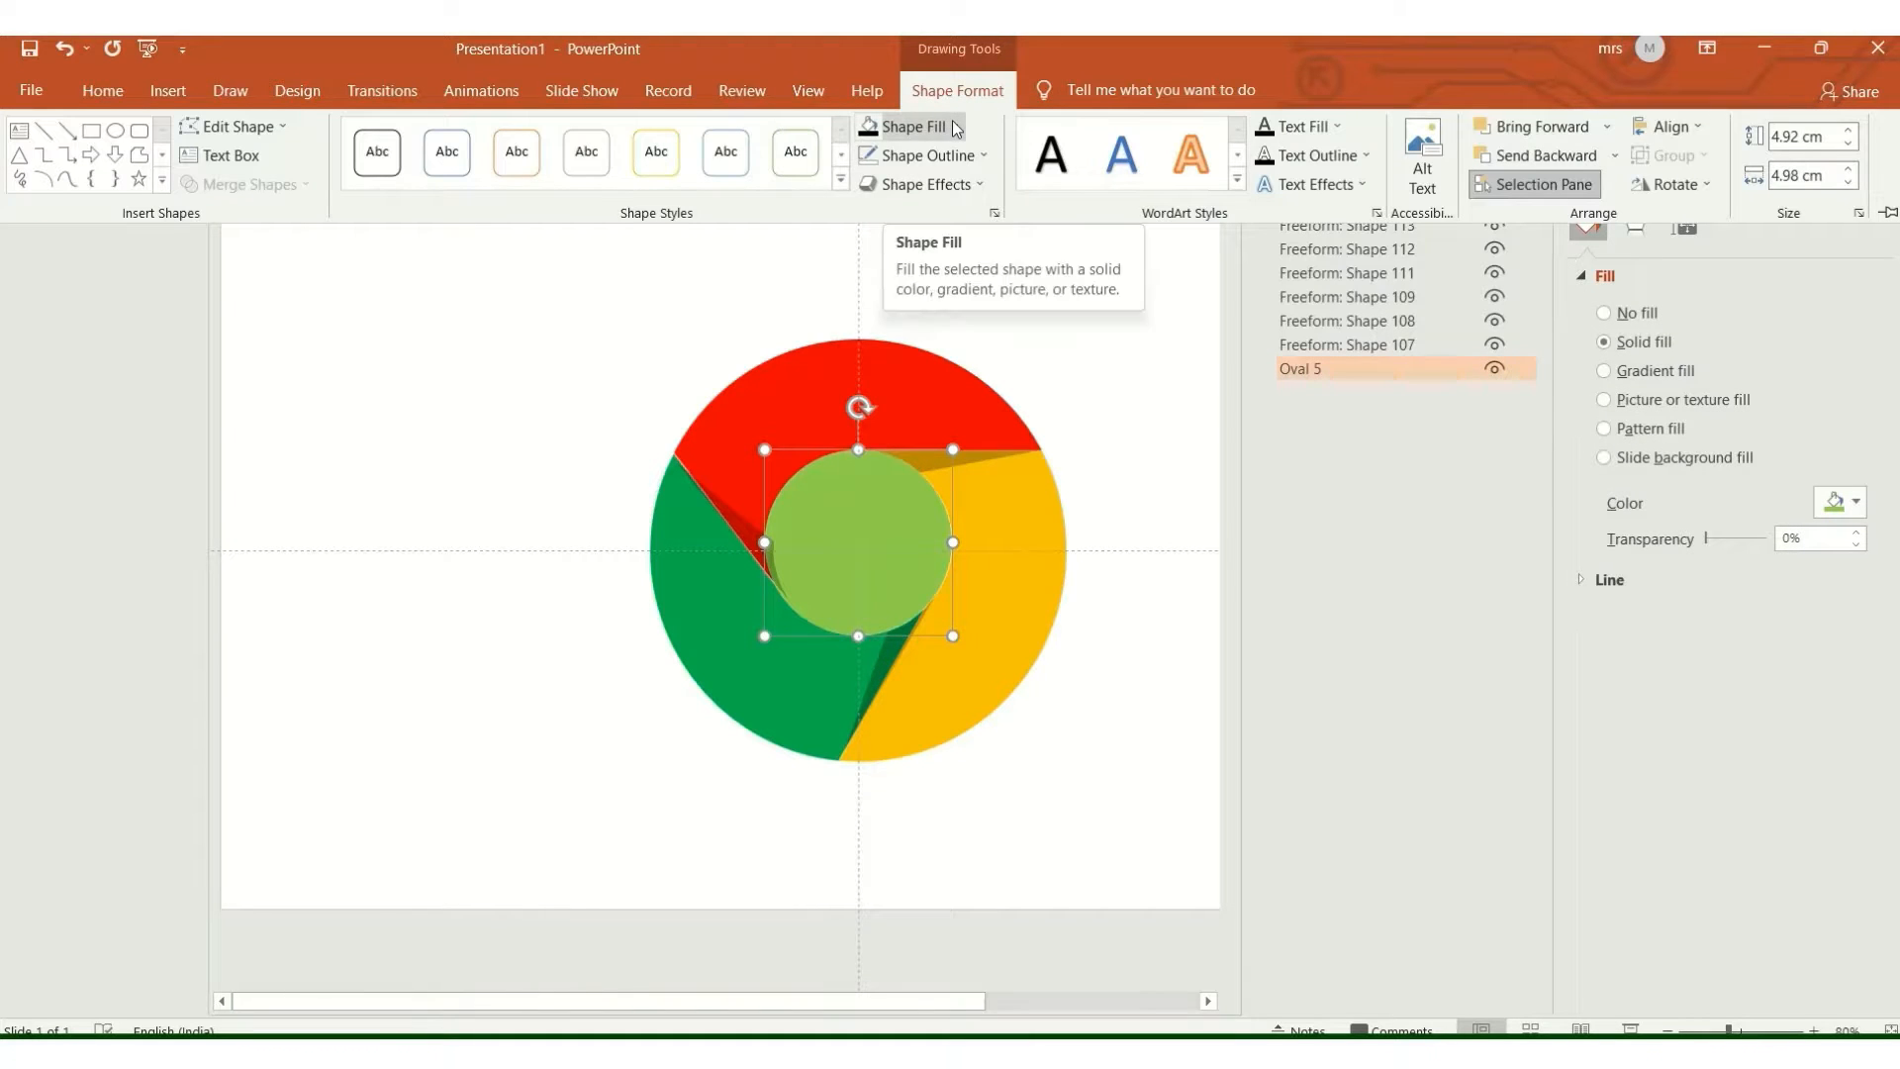
{"action": "left_click", "coordinate": [956, 128]}
{"action": "left_click", "coordinate": [867, 186]}
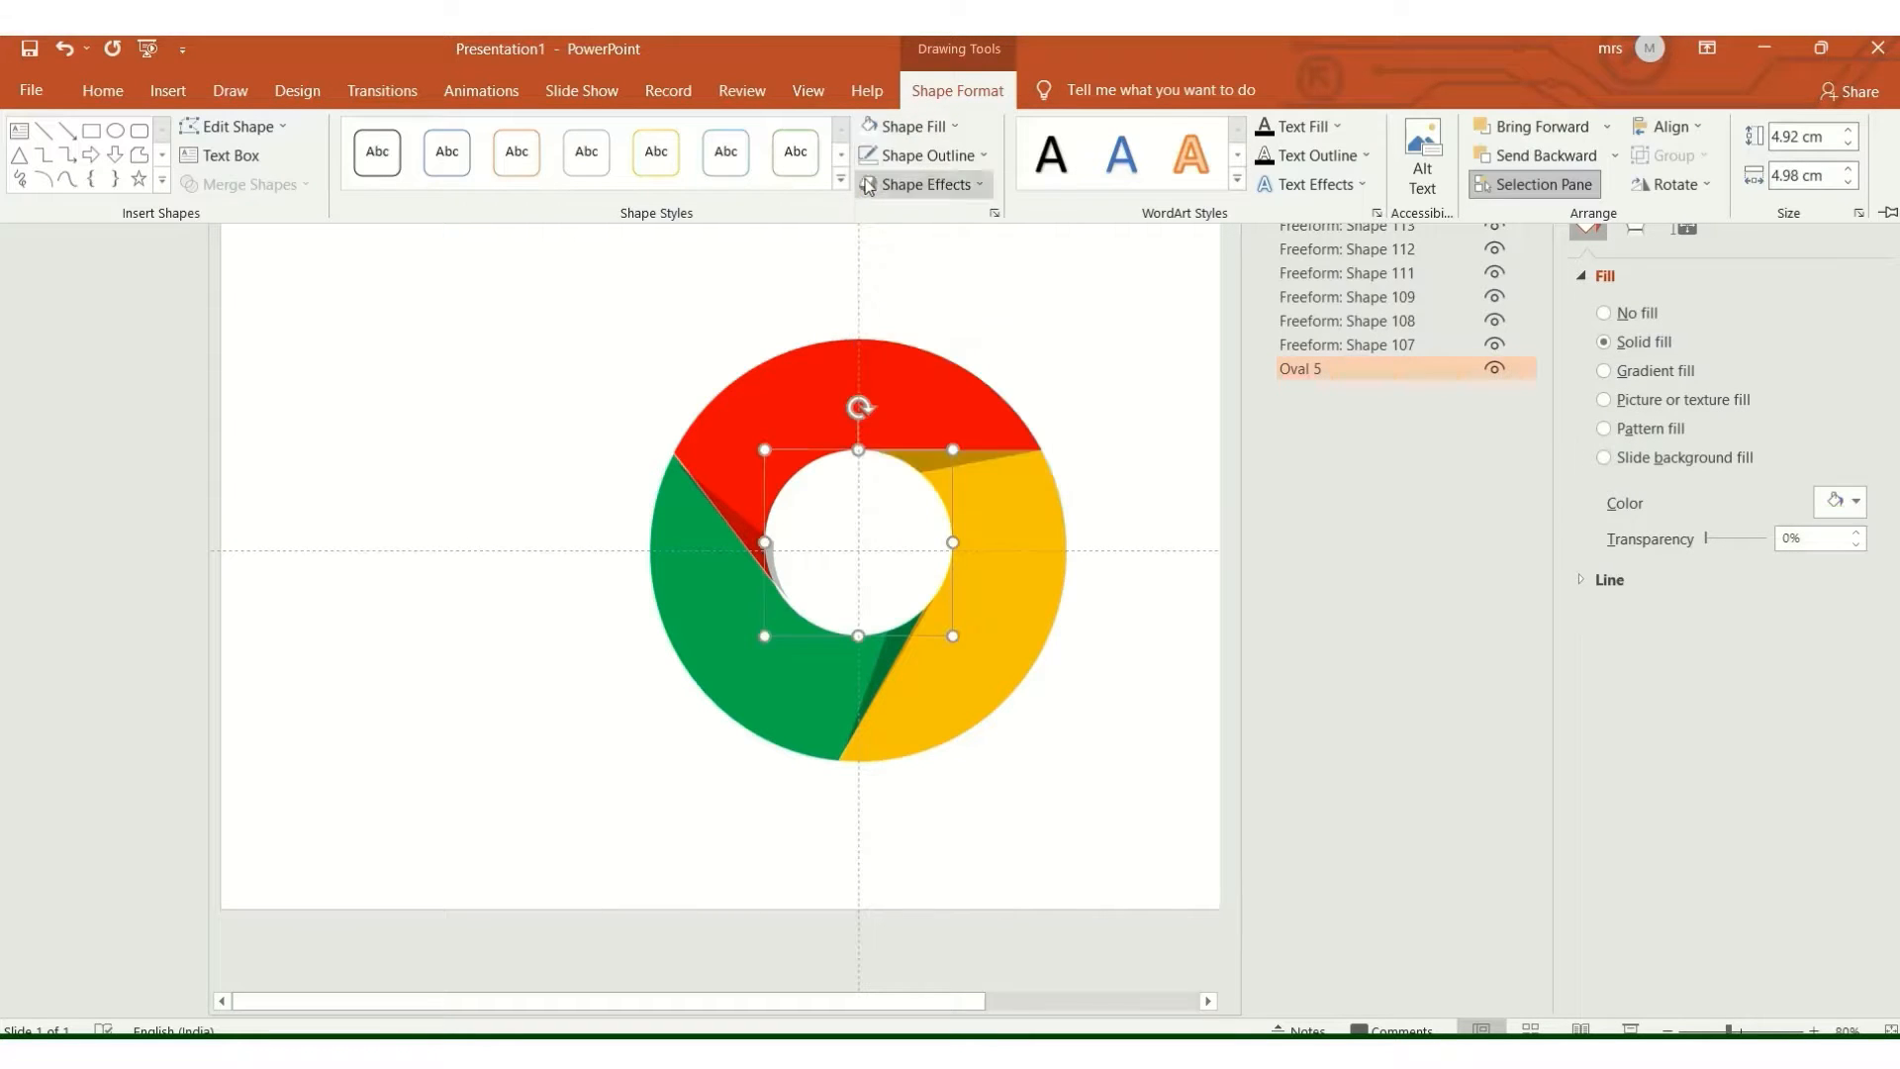
{"action": "left_click", "coordinate": [1016, 320]}
{"action": "left_click", "coordinate": [960, 288]}
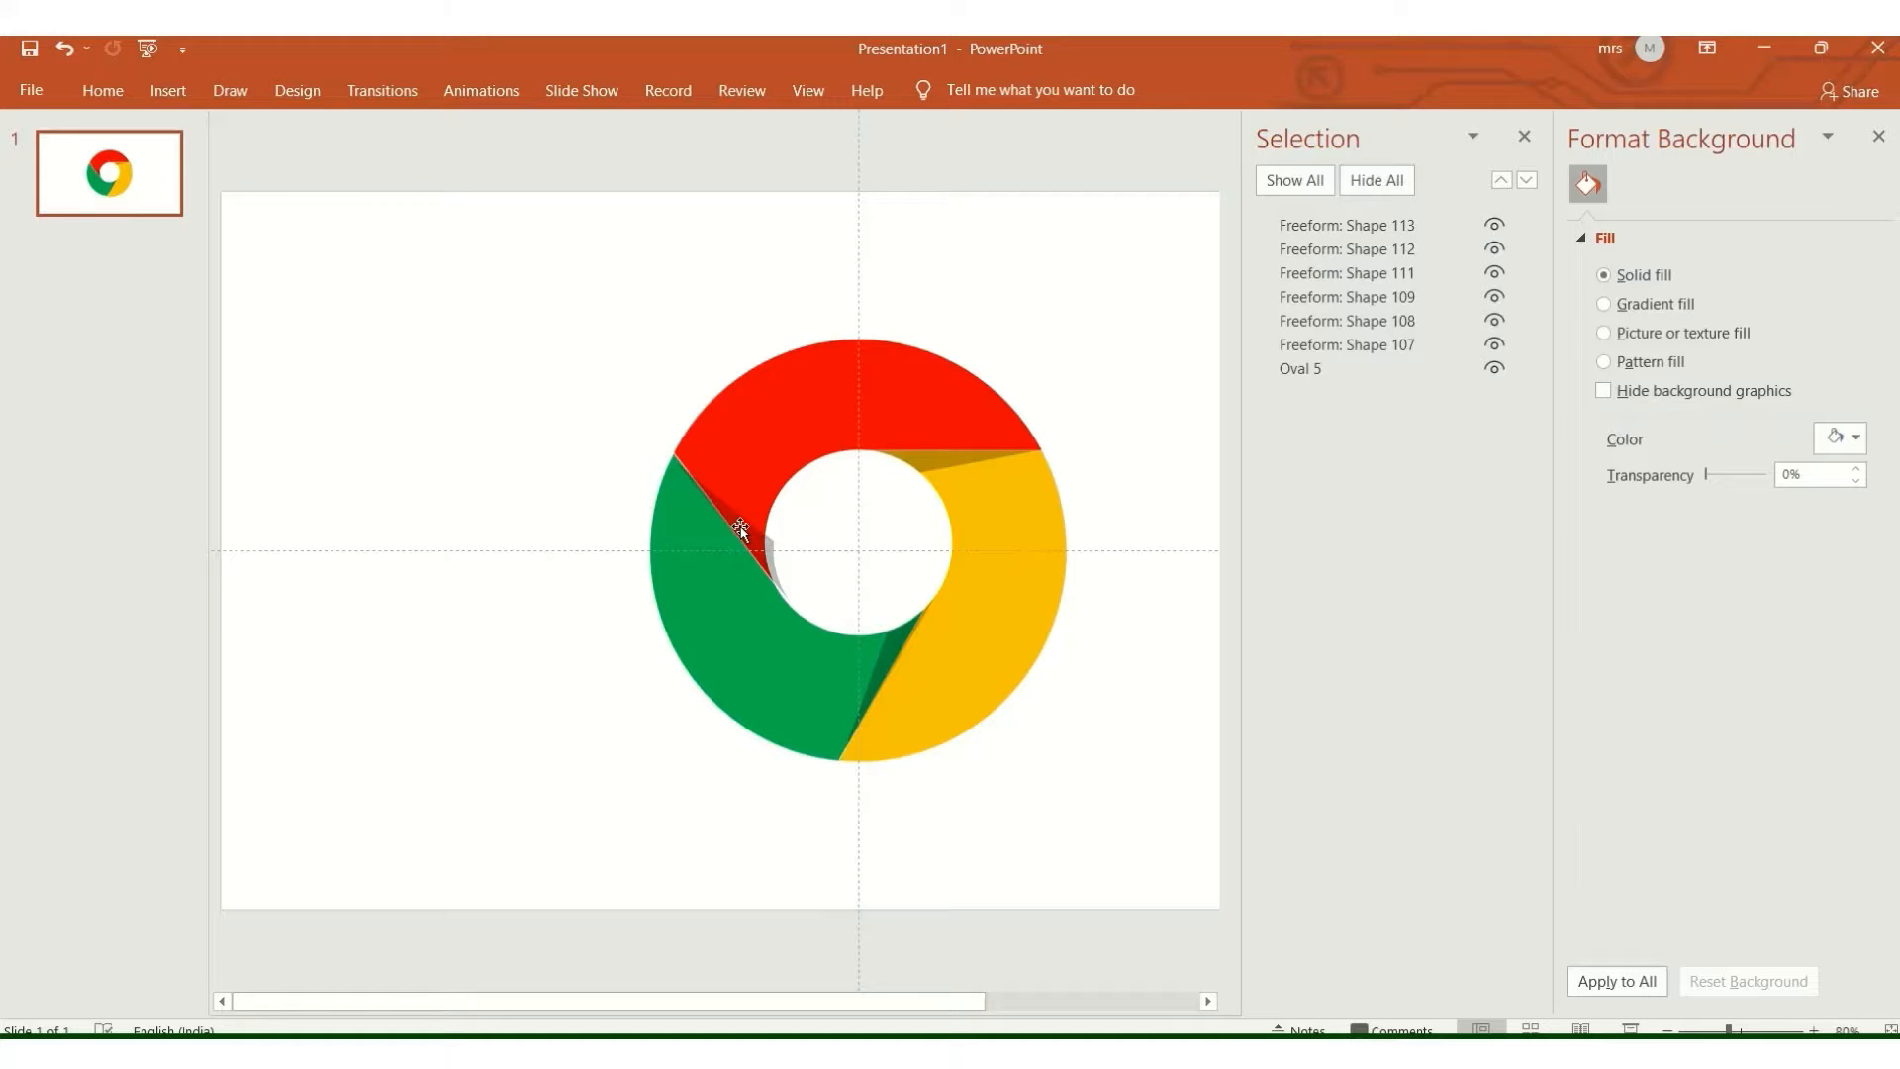
Subtract Oval 5 from the red segment's shadow to trim the part overlapping the central hole
{"action": "left_click_drag", "start_coordinate": [741, 526], "coordinate": [823, 527]}
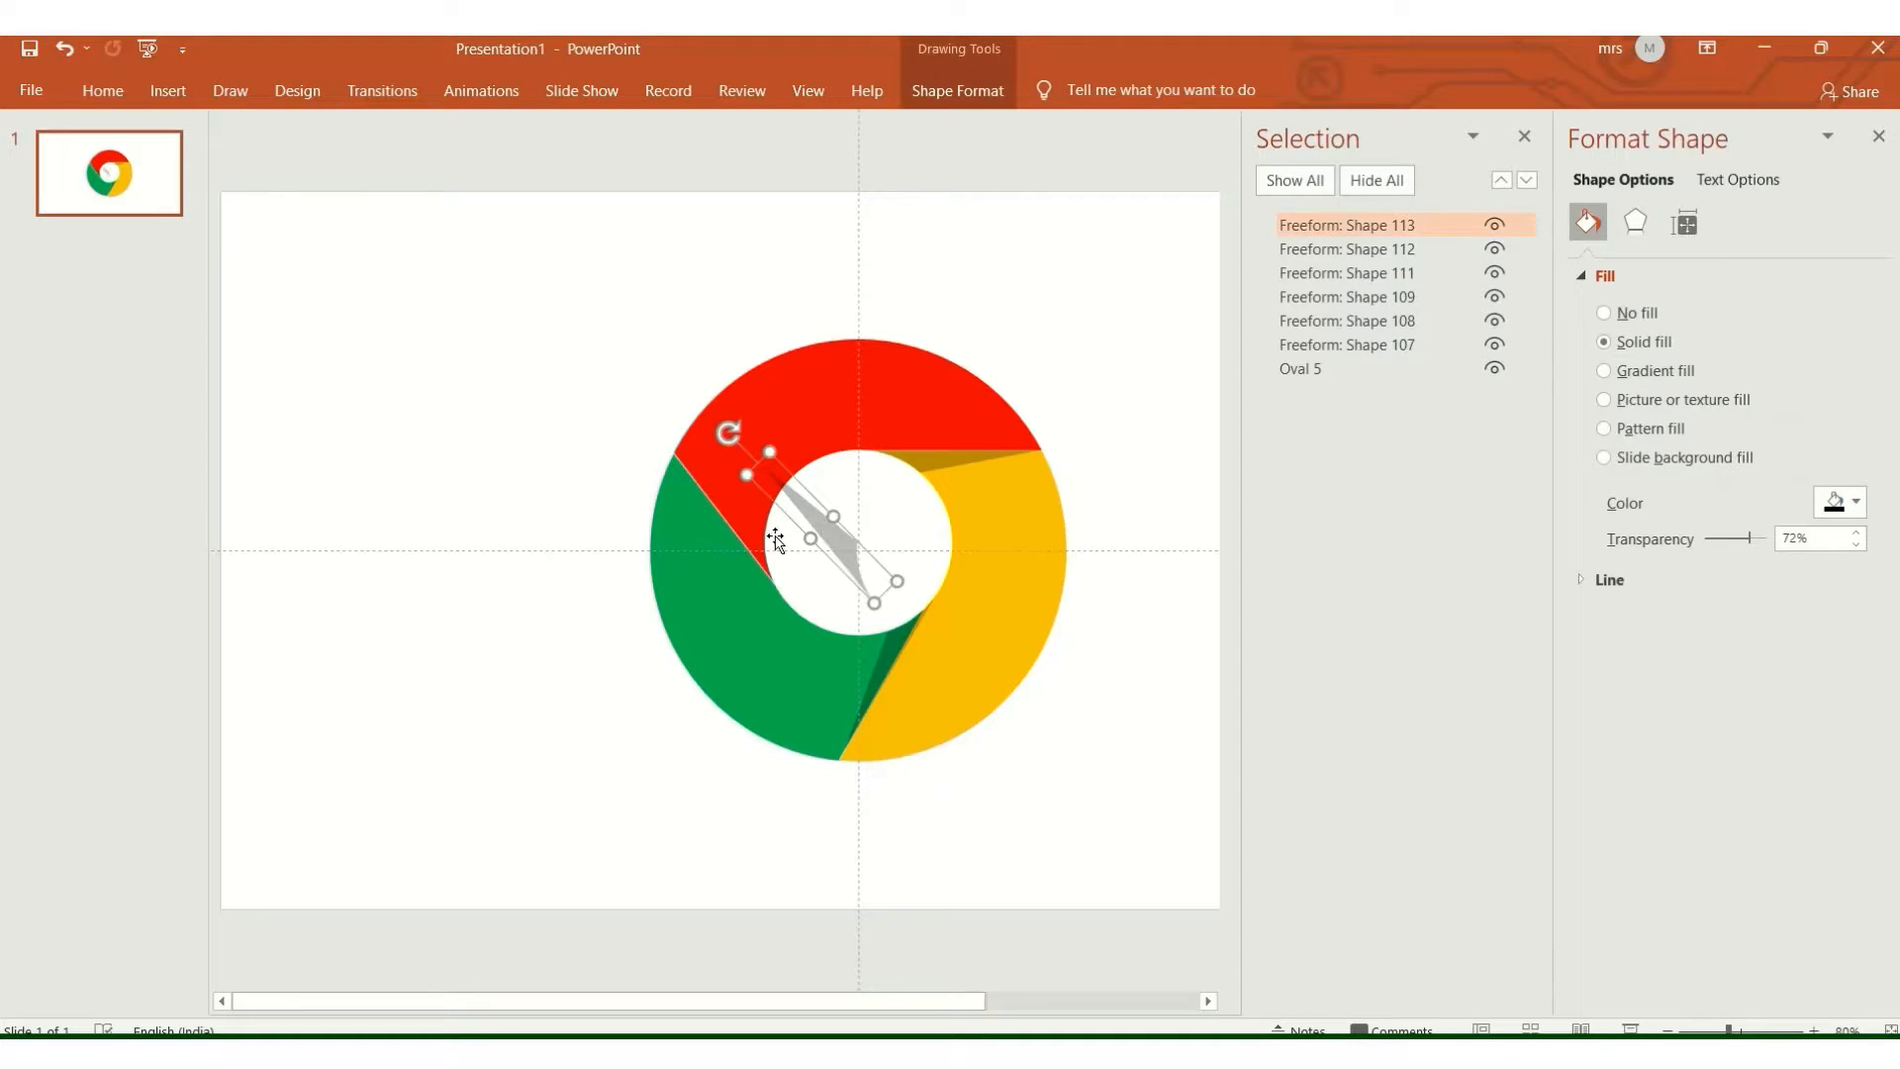
{"action": "key", "text": "ctrl+z"}
{"action": "left_click", "coordinate": [840, 521], "text": "shift"}
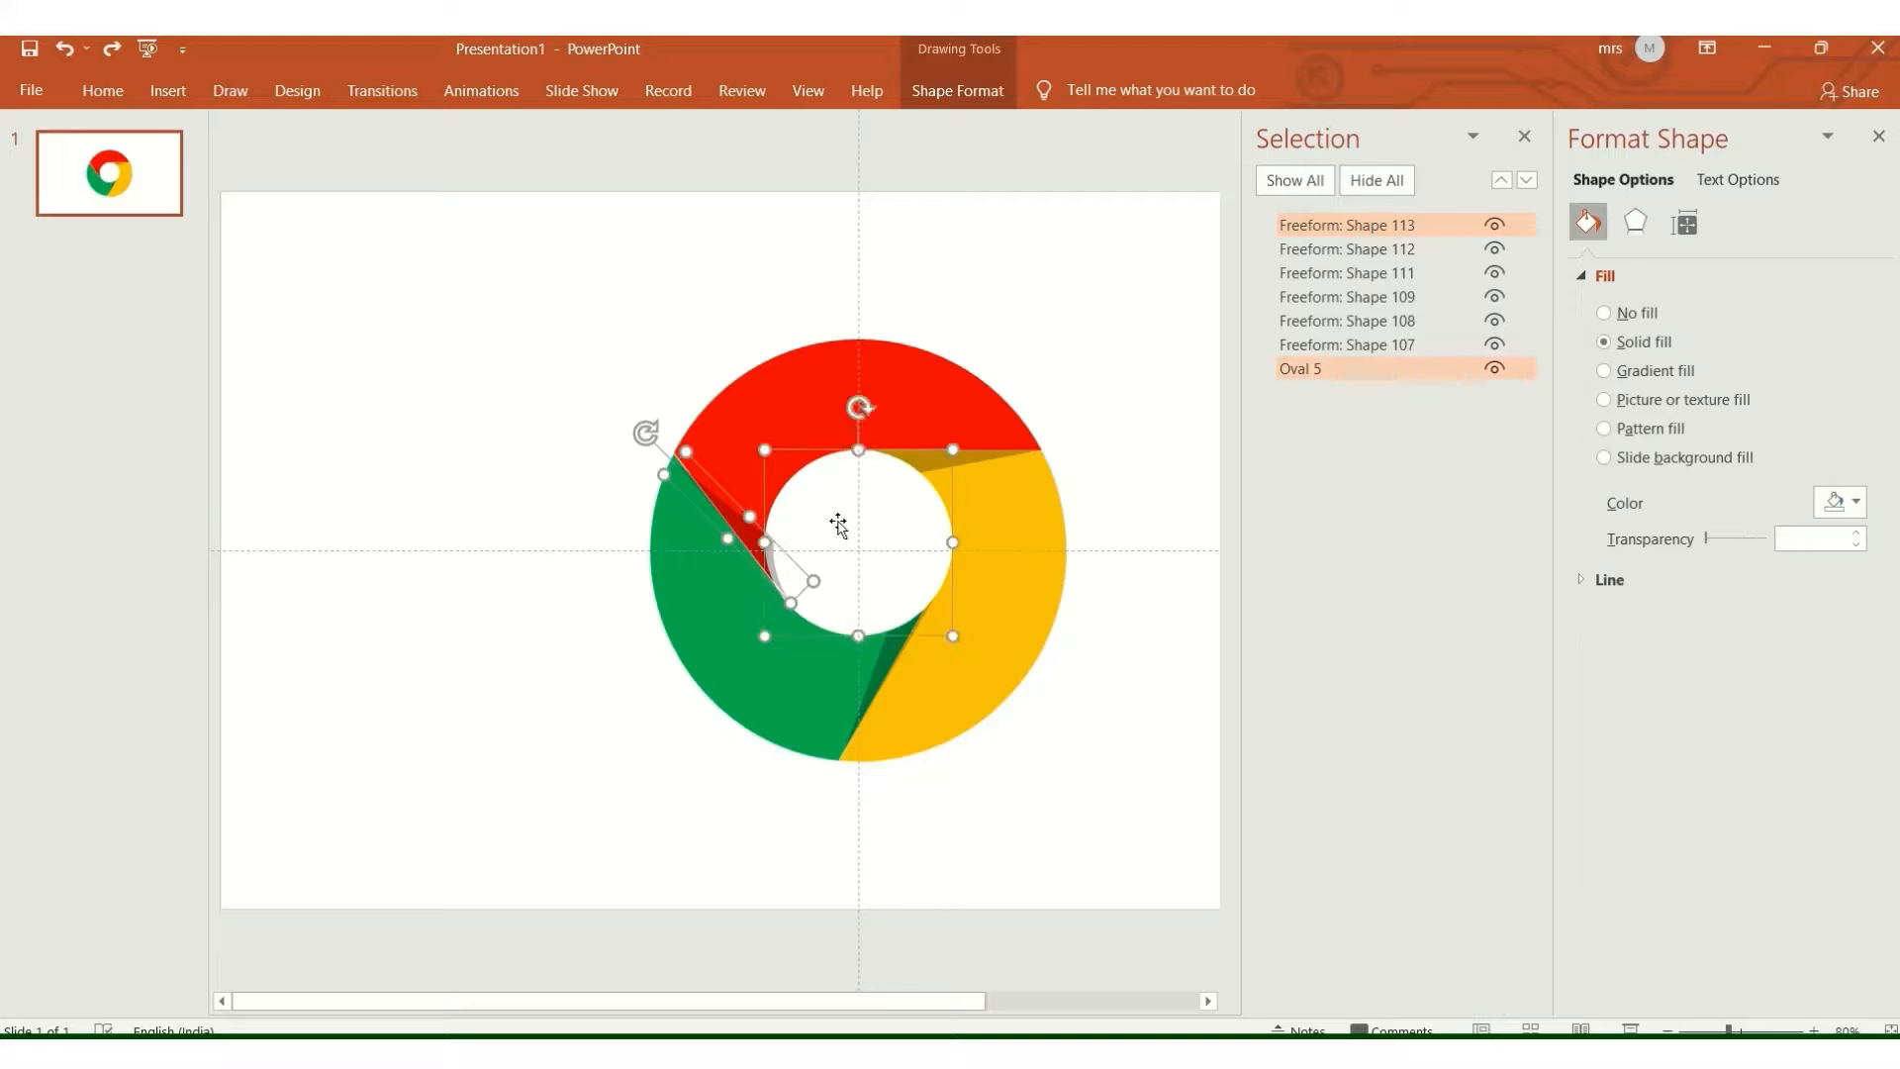
{"action": "left_click", "coordinate": [962, 92]}
{"action": "left_click", "coordinate": [306, 186]}
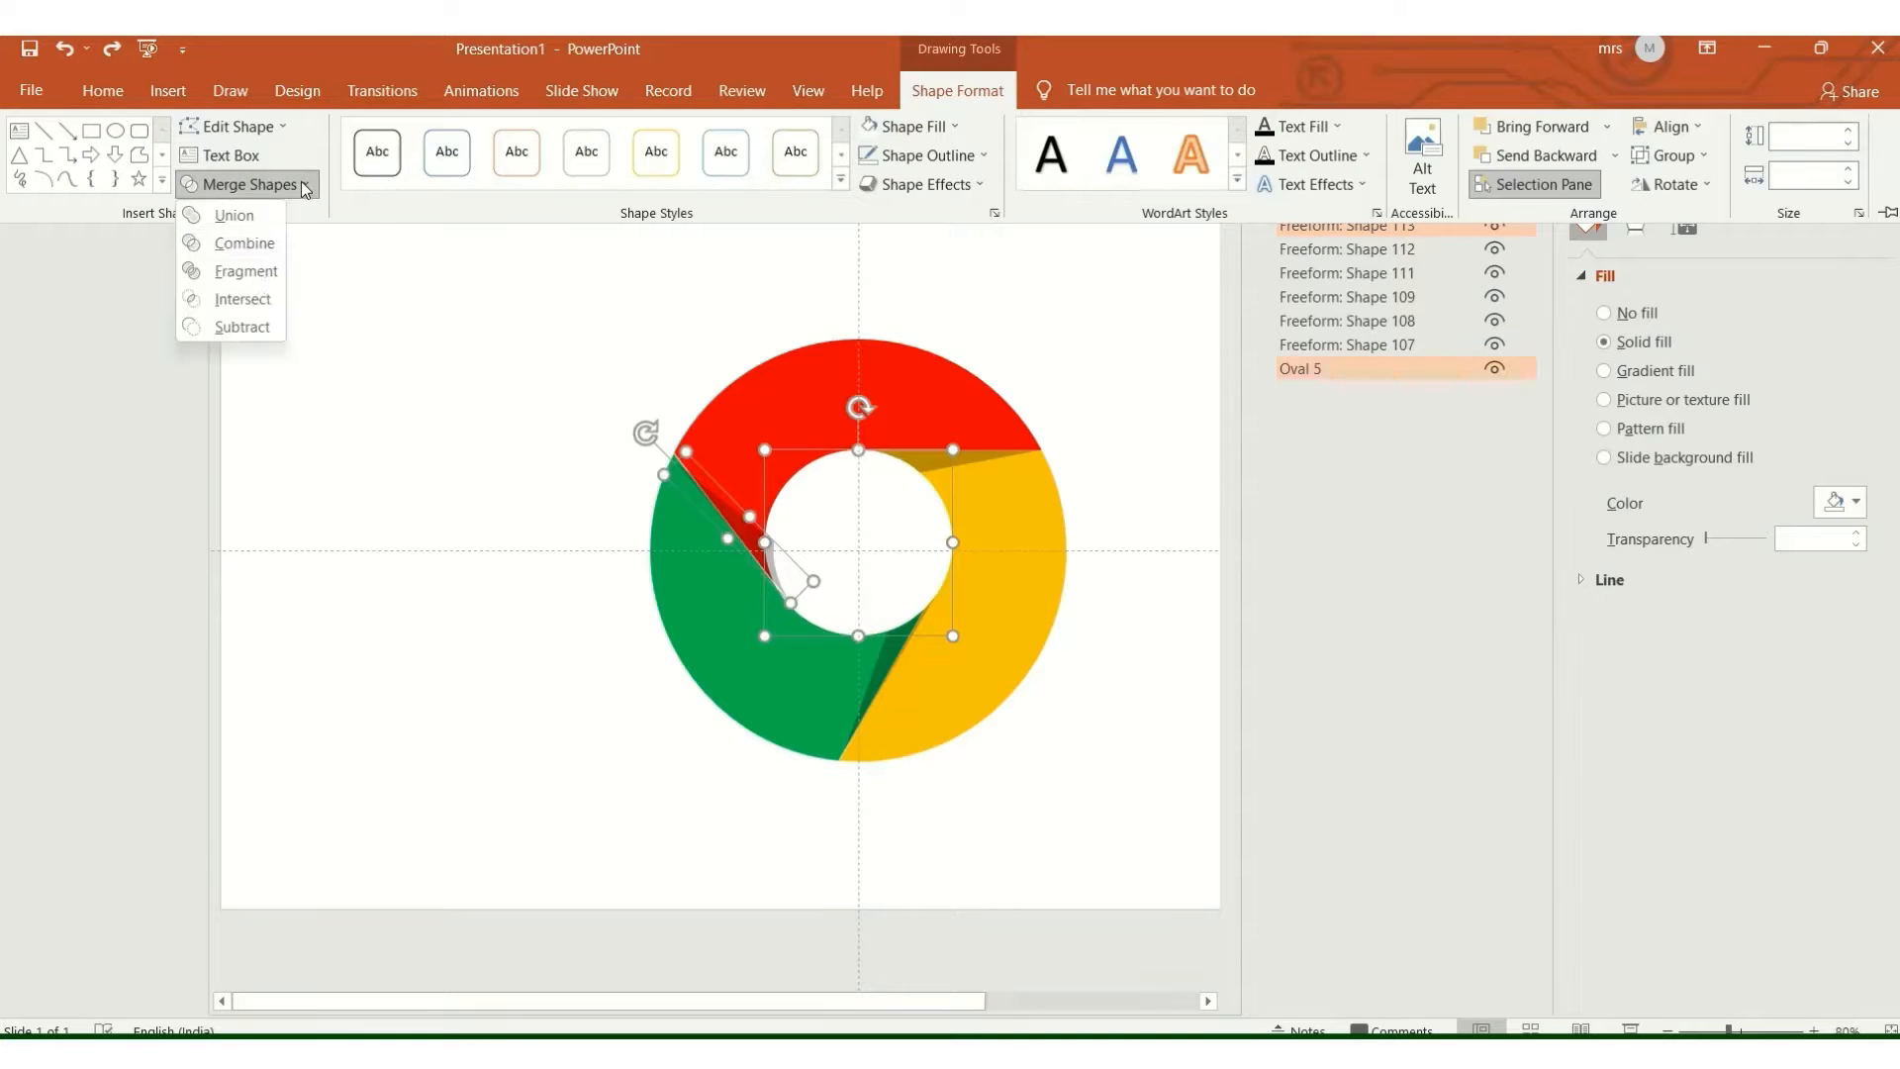
{"action": "left_click", "coordinate": [256, 328]}
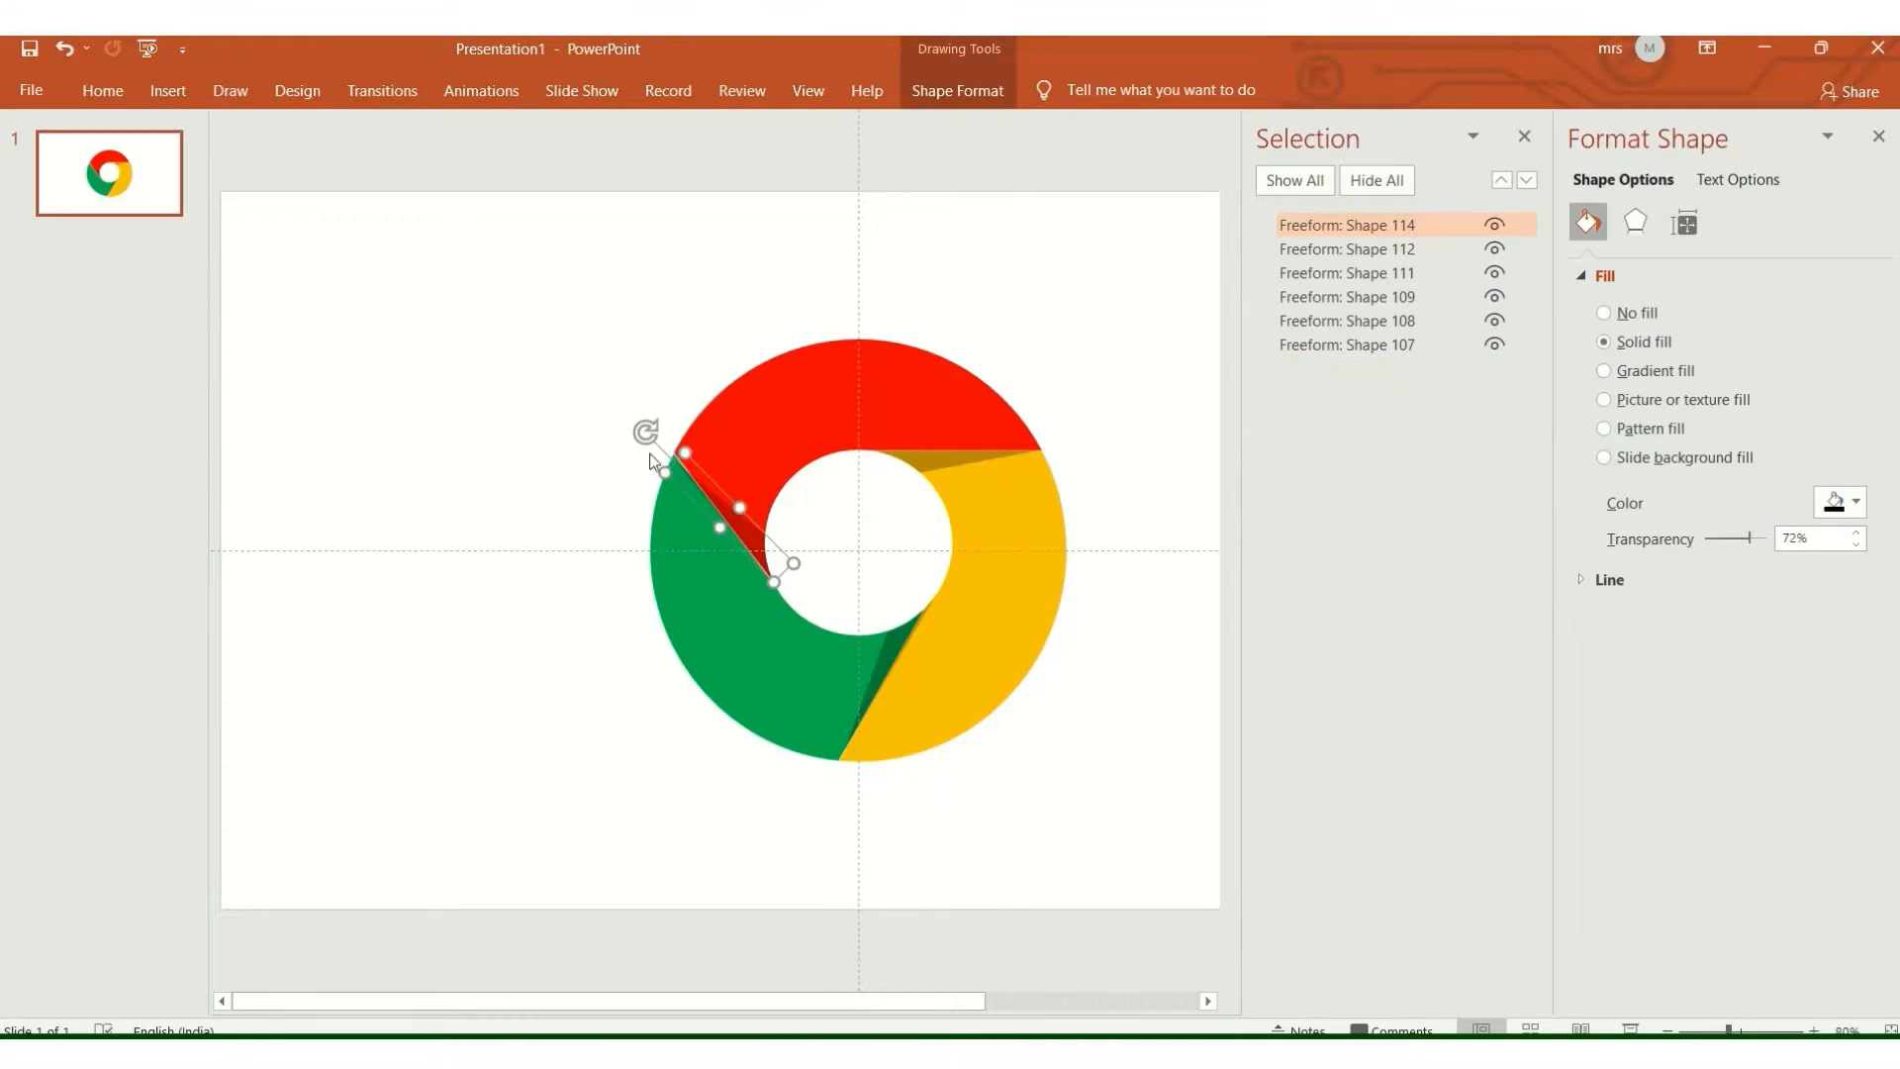
{"action": "left_click", "coordinate": [904, 504]}
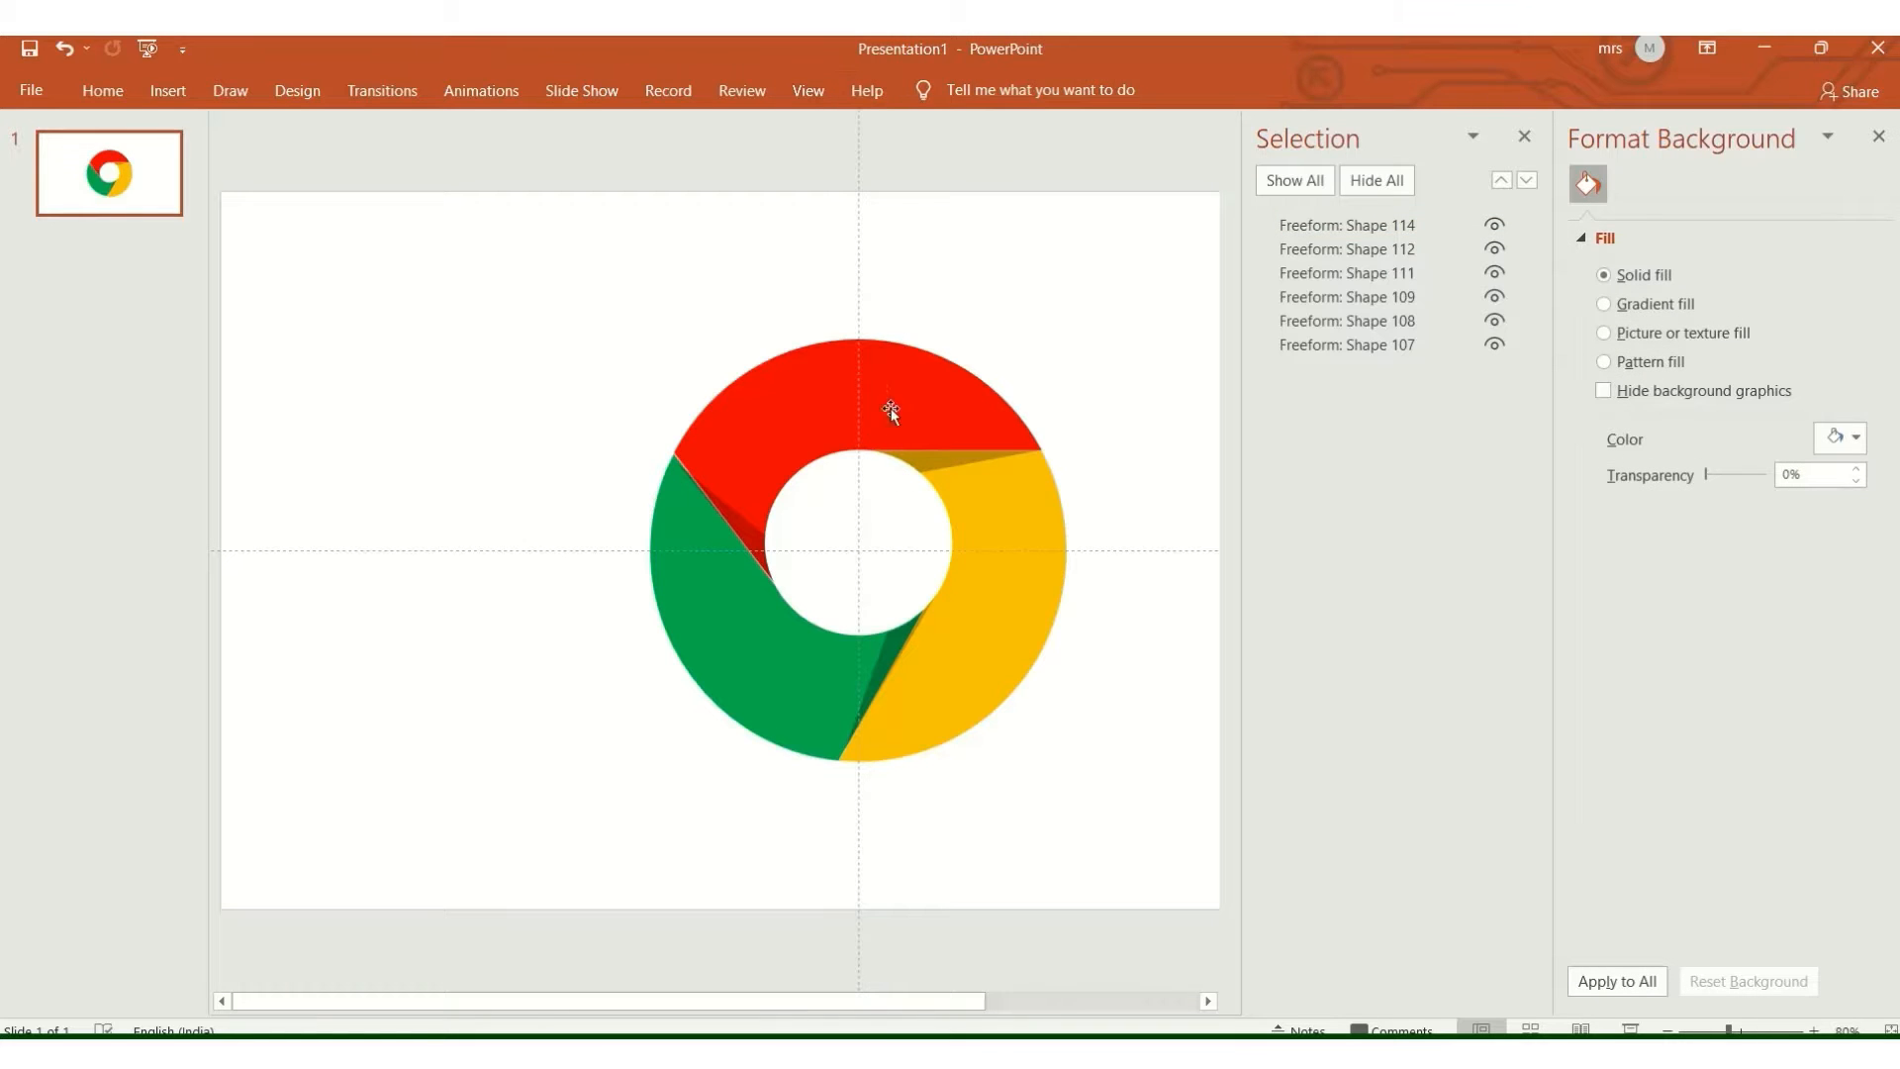
{"action": "left_click", "coordinate": [811, 408]}
{"action": "left_click", "coordinate": [962, 93]}
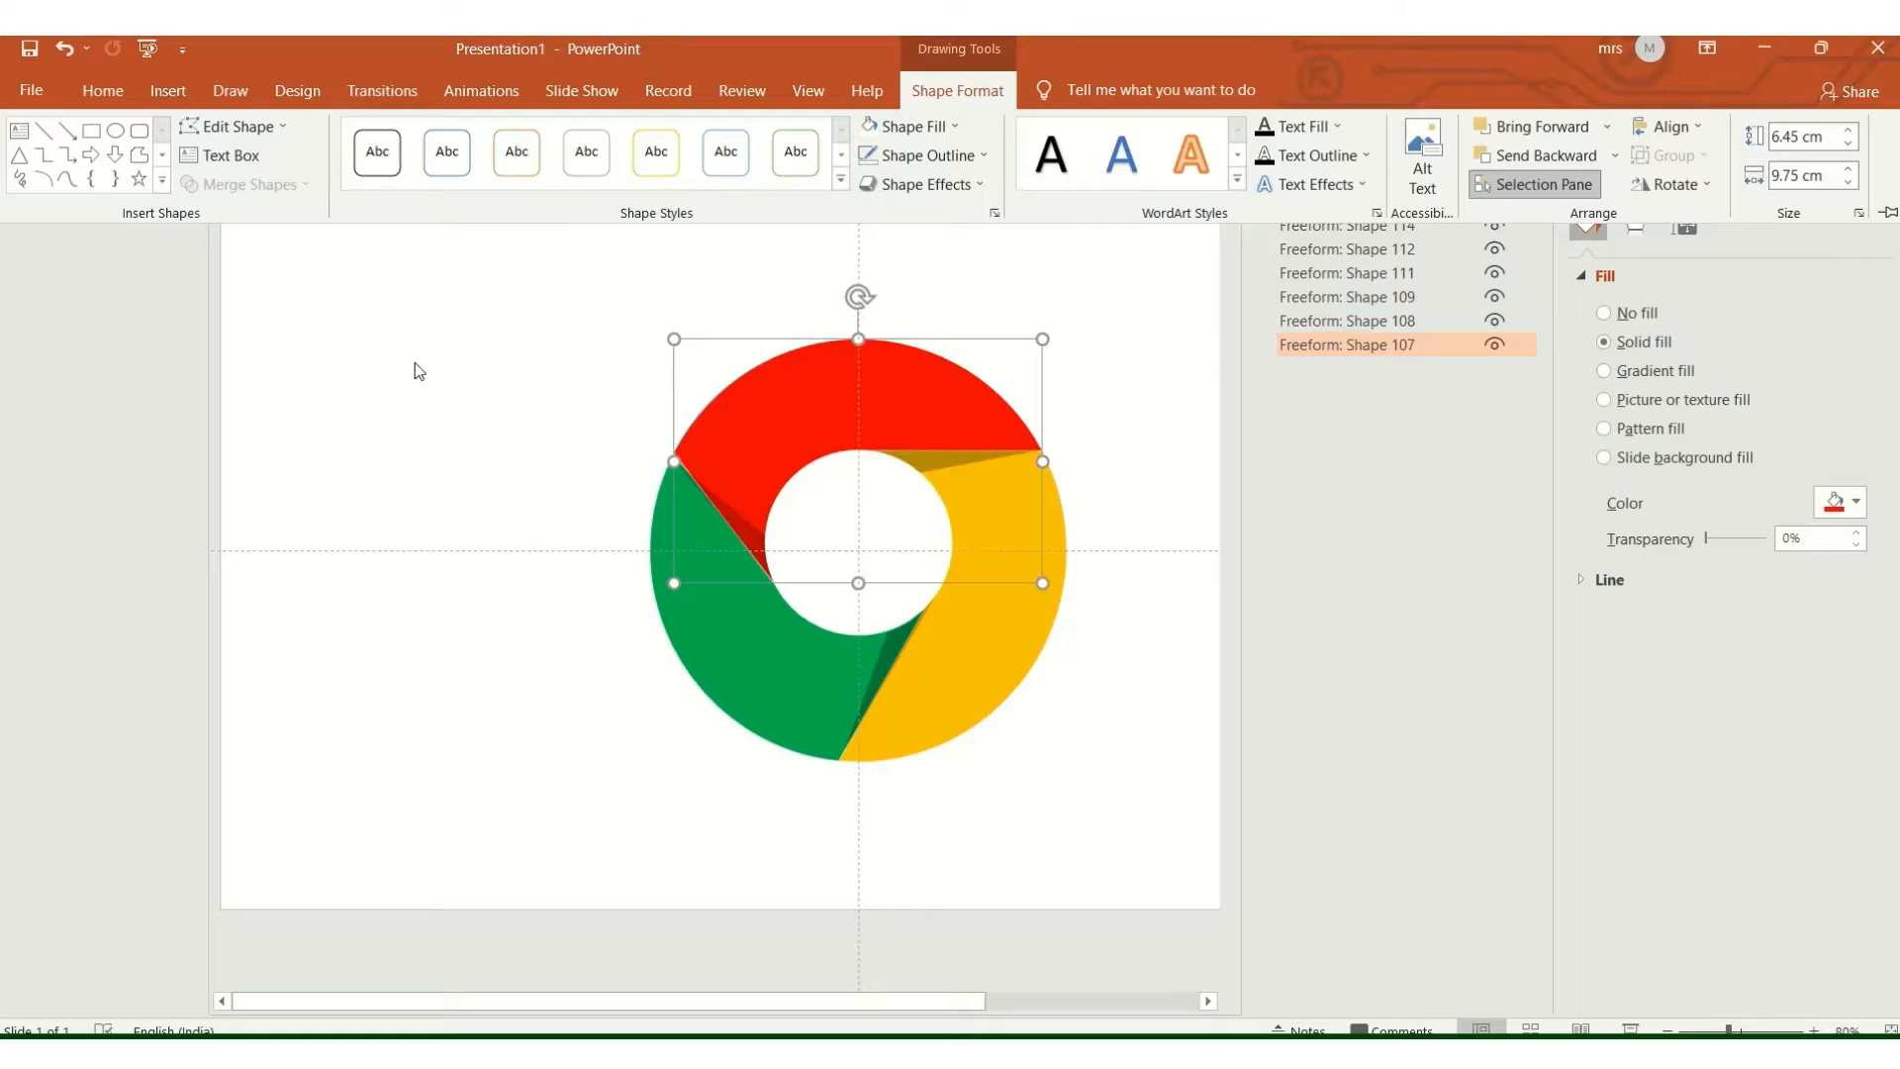
{"action": "left_click", "coordinate": [347, 347]}
{"action": "left_click", "coordinate": [347, 347]}
Draw an oval of about 4.08 × 4.16 cm centred in the ring's hole, leaving a white band around it
{"action": "left_click", "coordinate": [164, 93]}
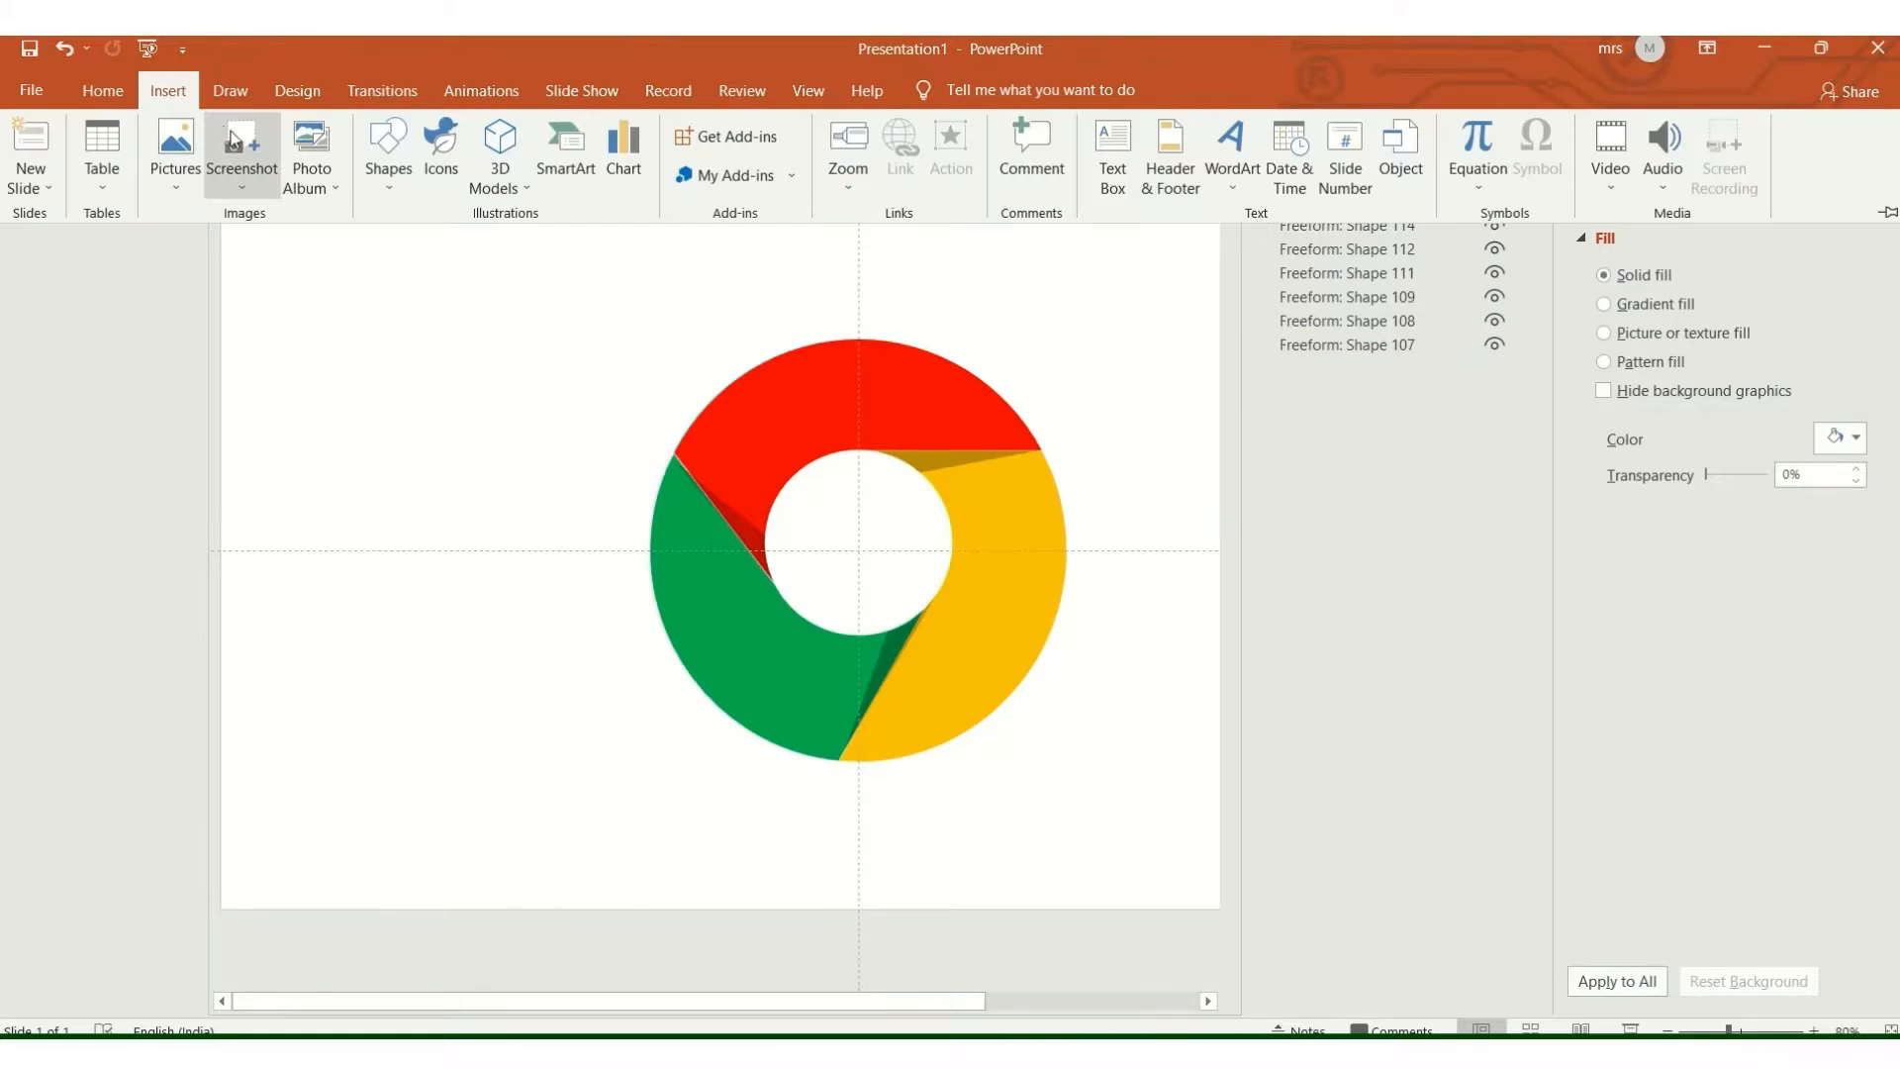
{"action": "left_click", "coordinate": [388, 149]}
{"action": "left_click", "coordinate": [473, 242]}
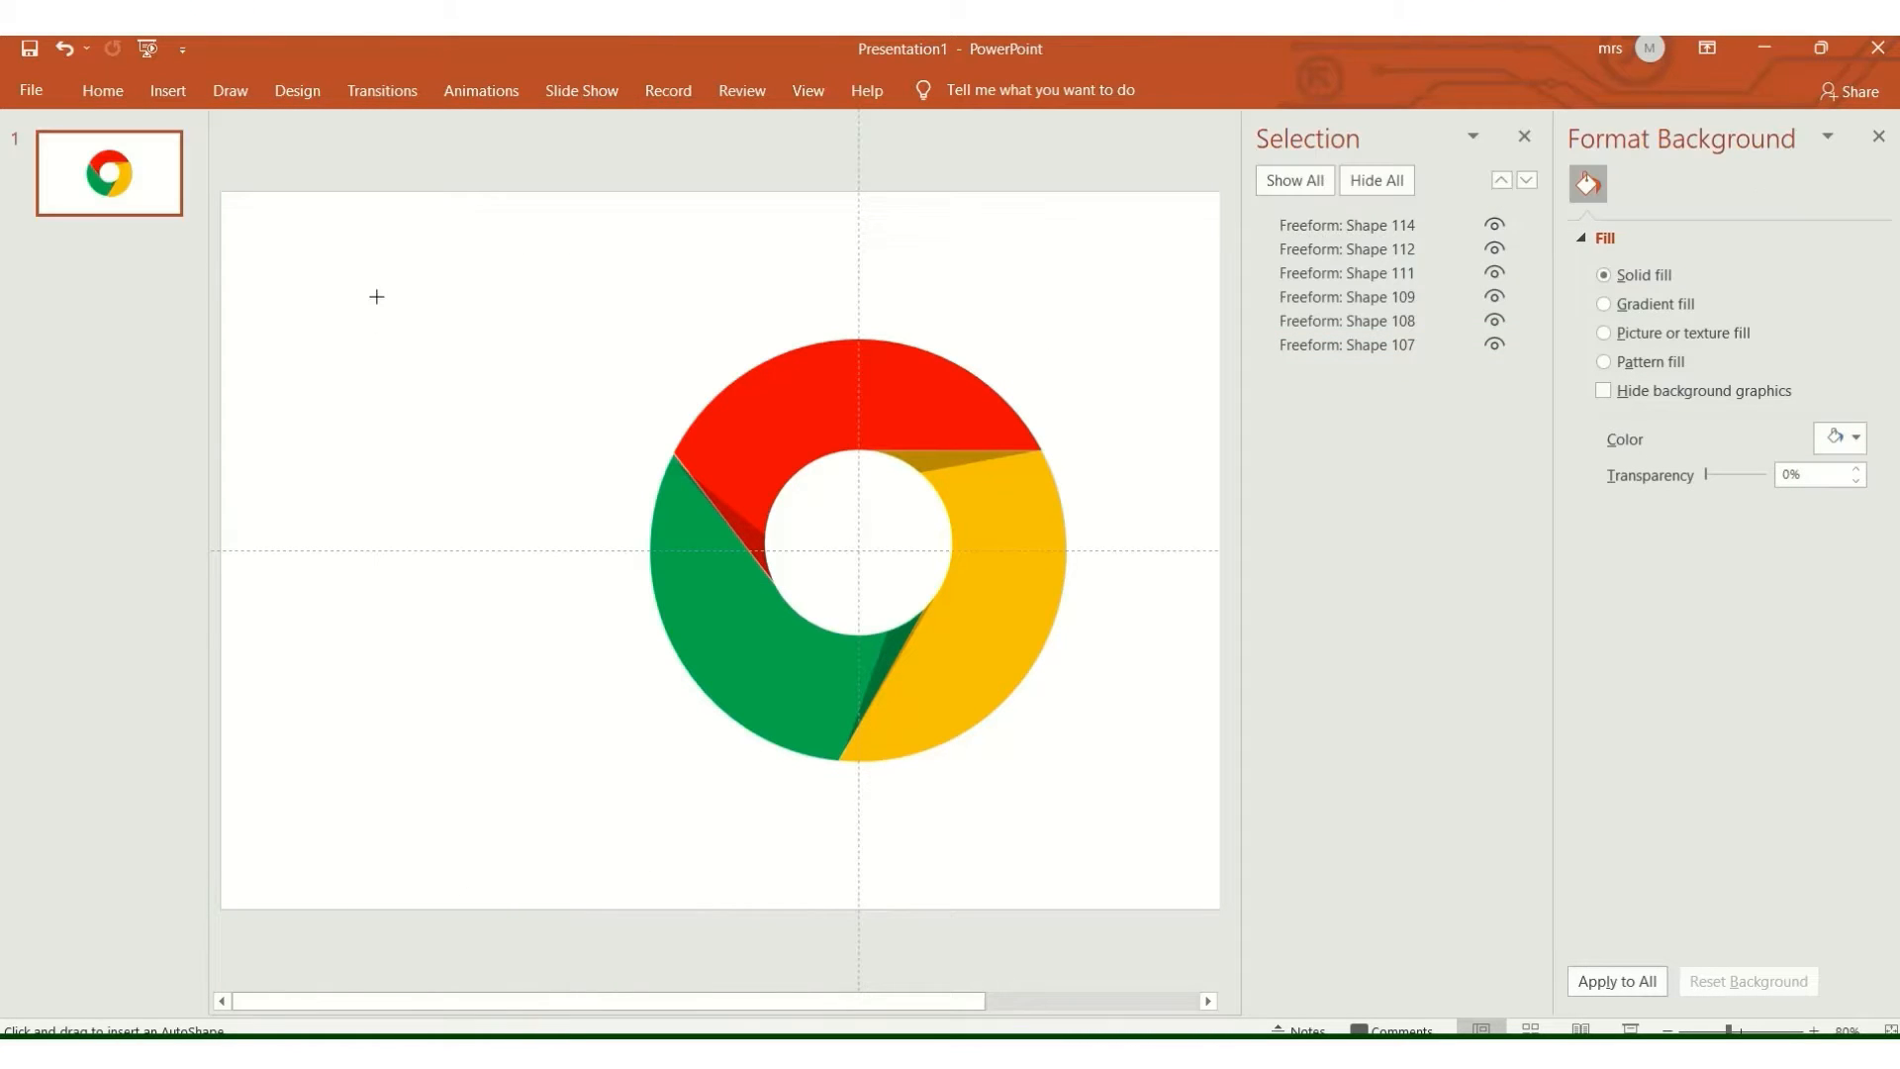
{"action": "left_click_drag", "start_coordinate": [377, 294], "coordinate": [947, 621]}
{"action": "left_click_drag", "start_coordinate": [886, 555], "coordinate": [876, 556]}
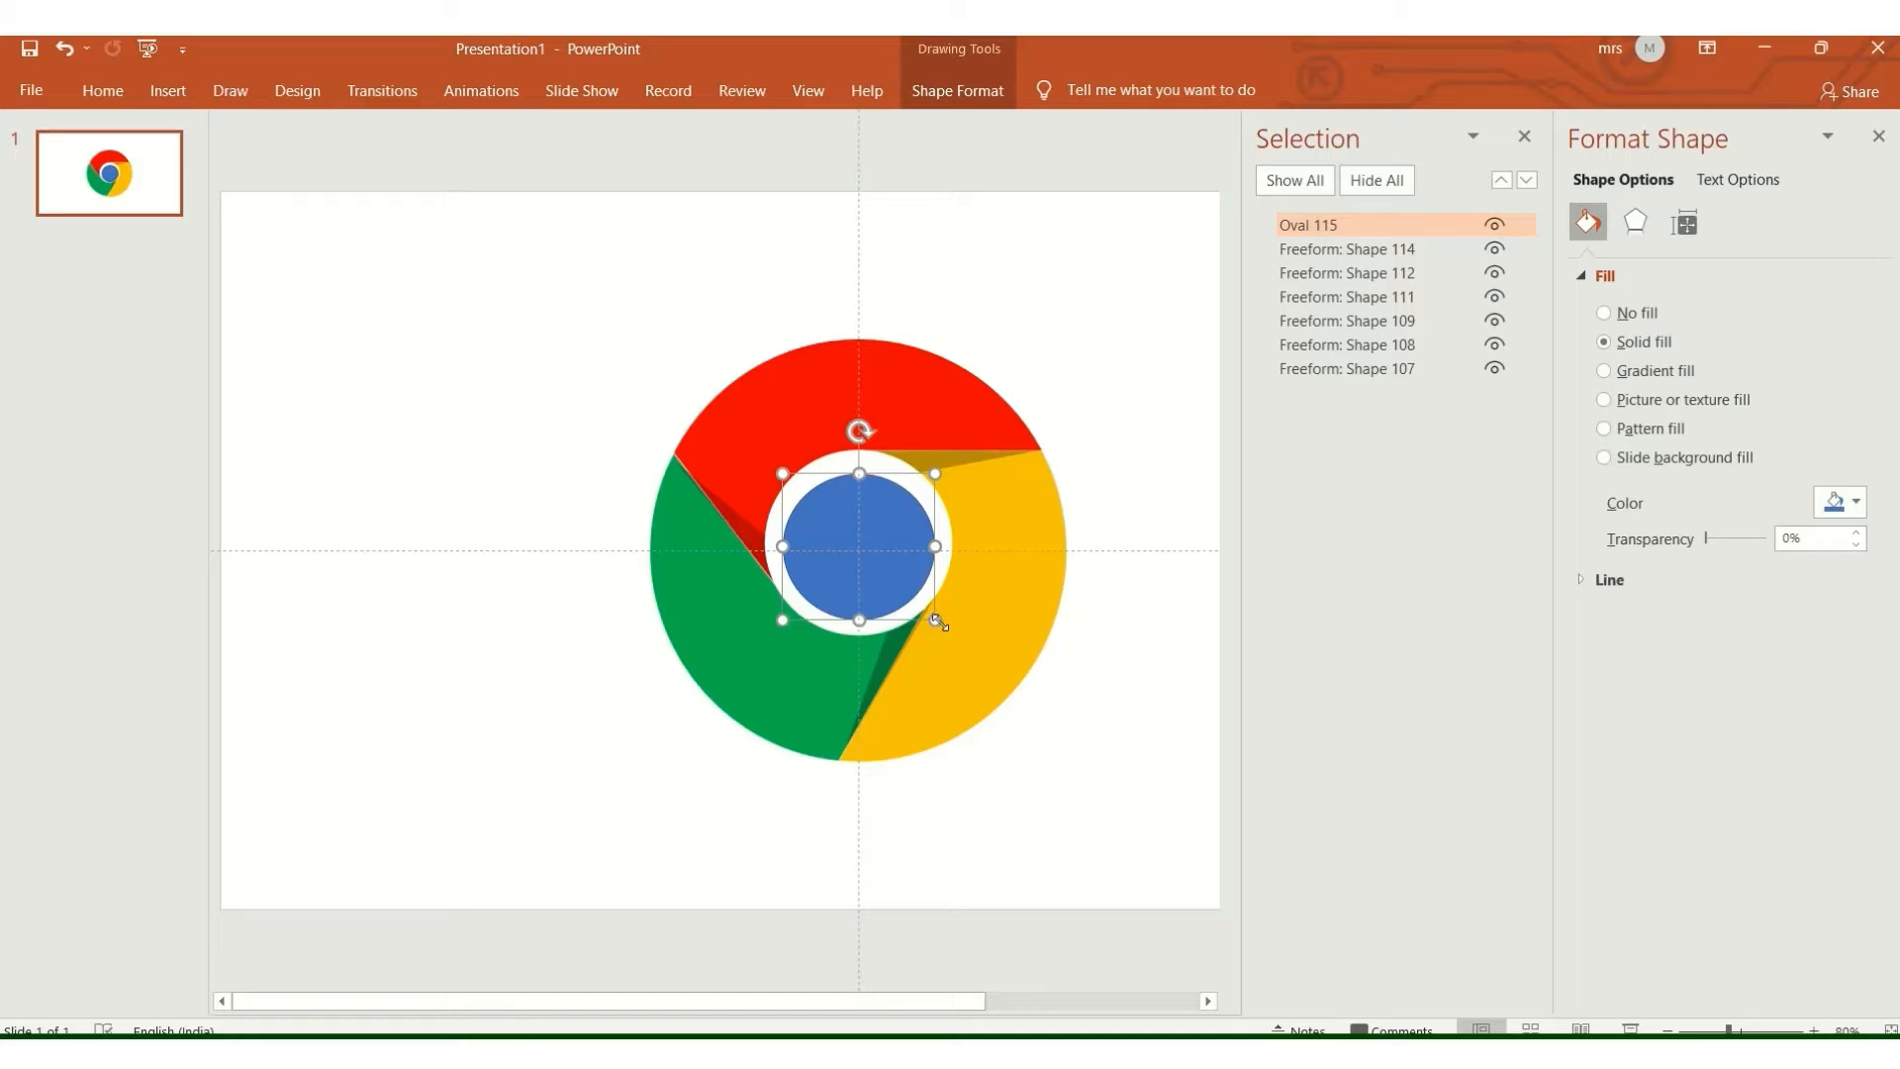
{"action": "left_click_drag", "start_coordinate": [936, 622], "coordinate": [871, 565]}
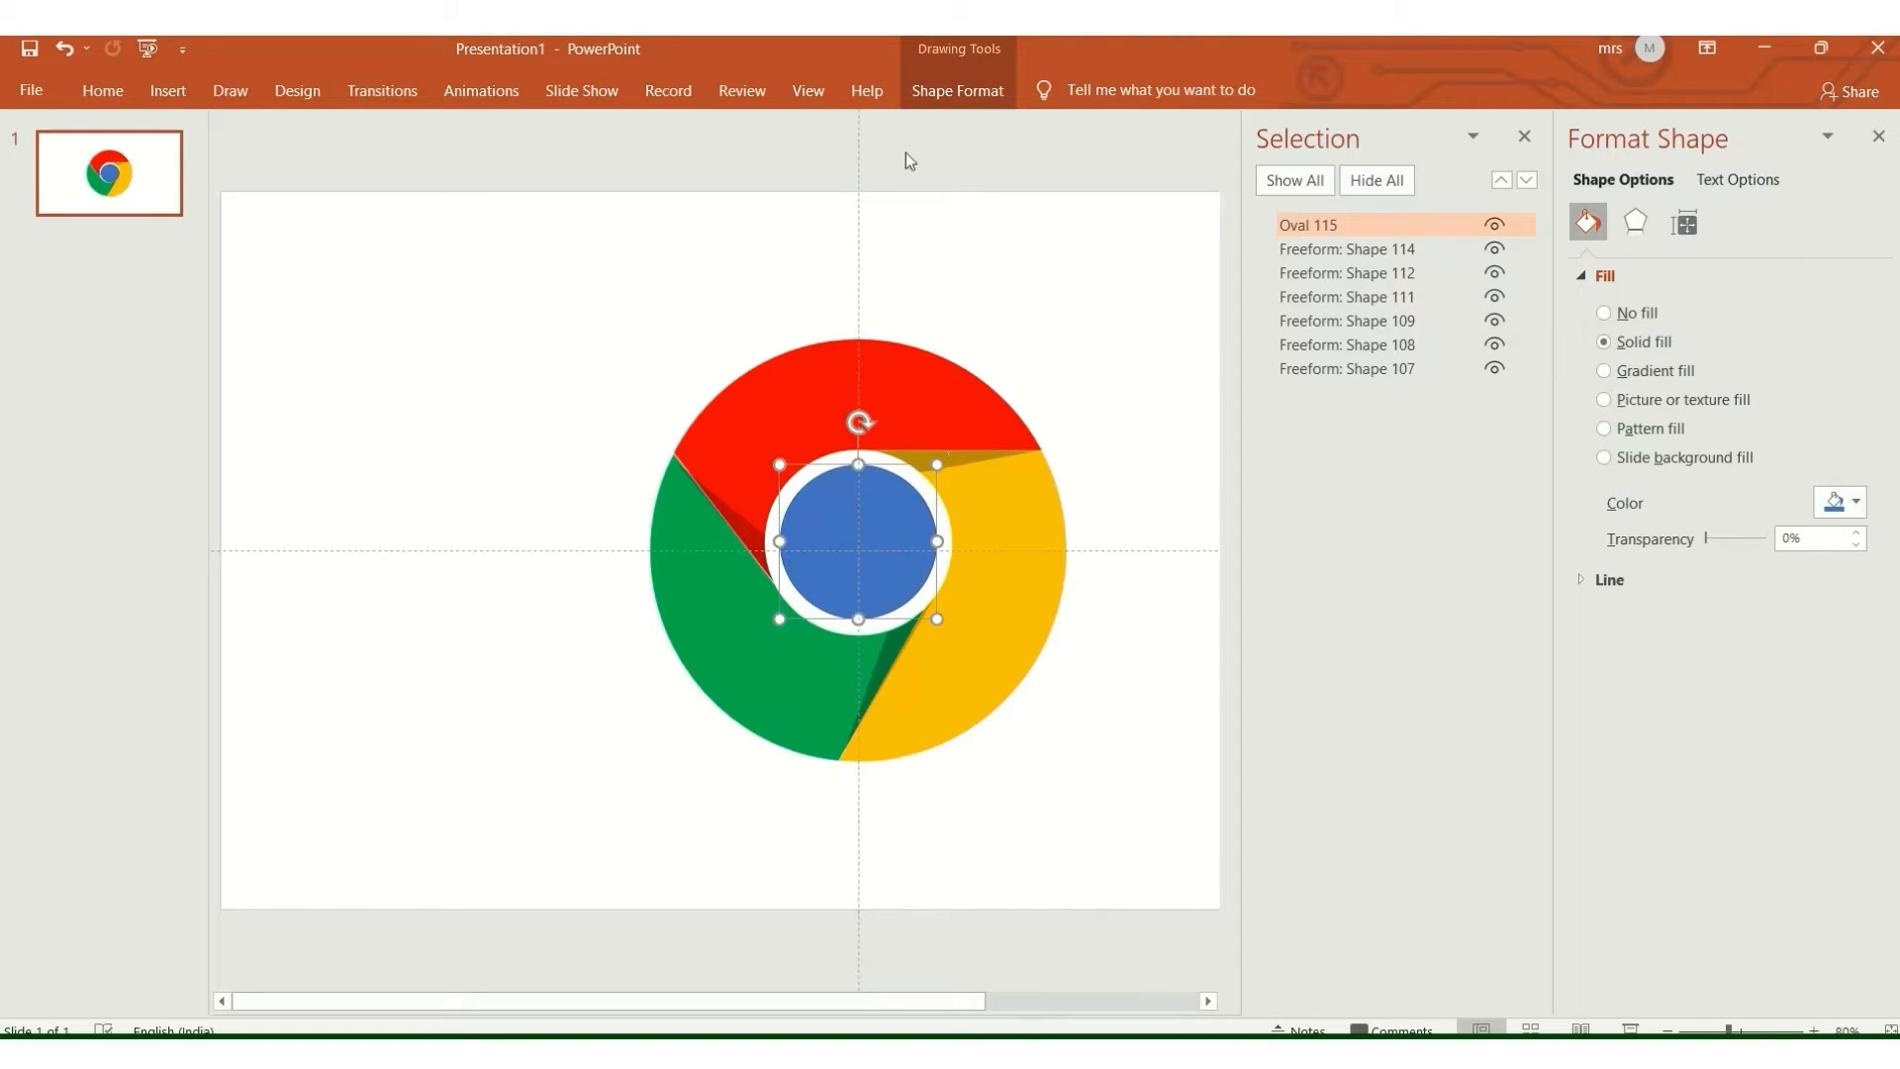
{"action": "left_click", "coordinate": [953, 98]}
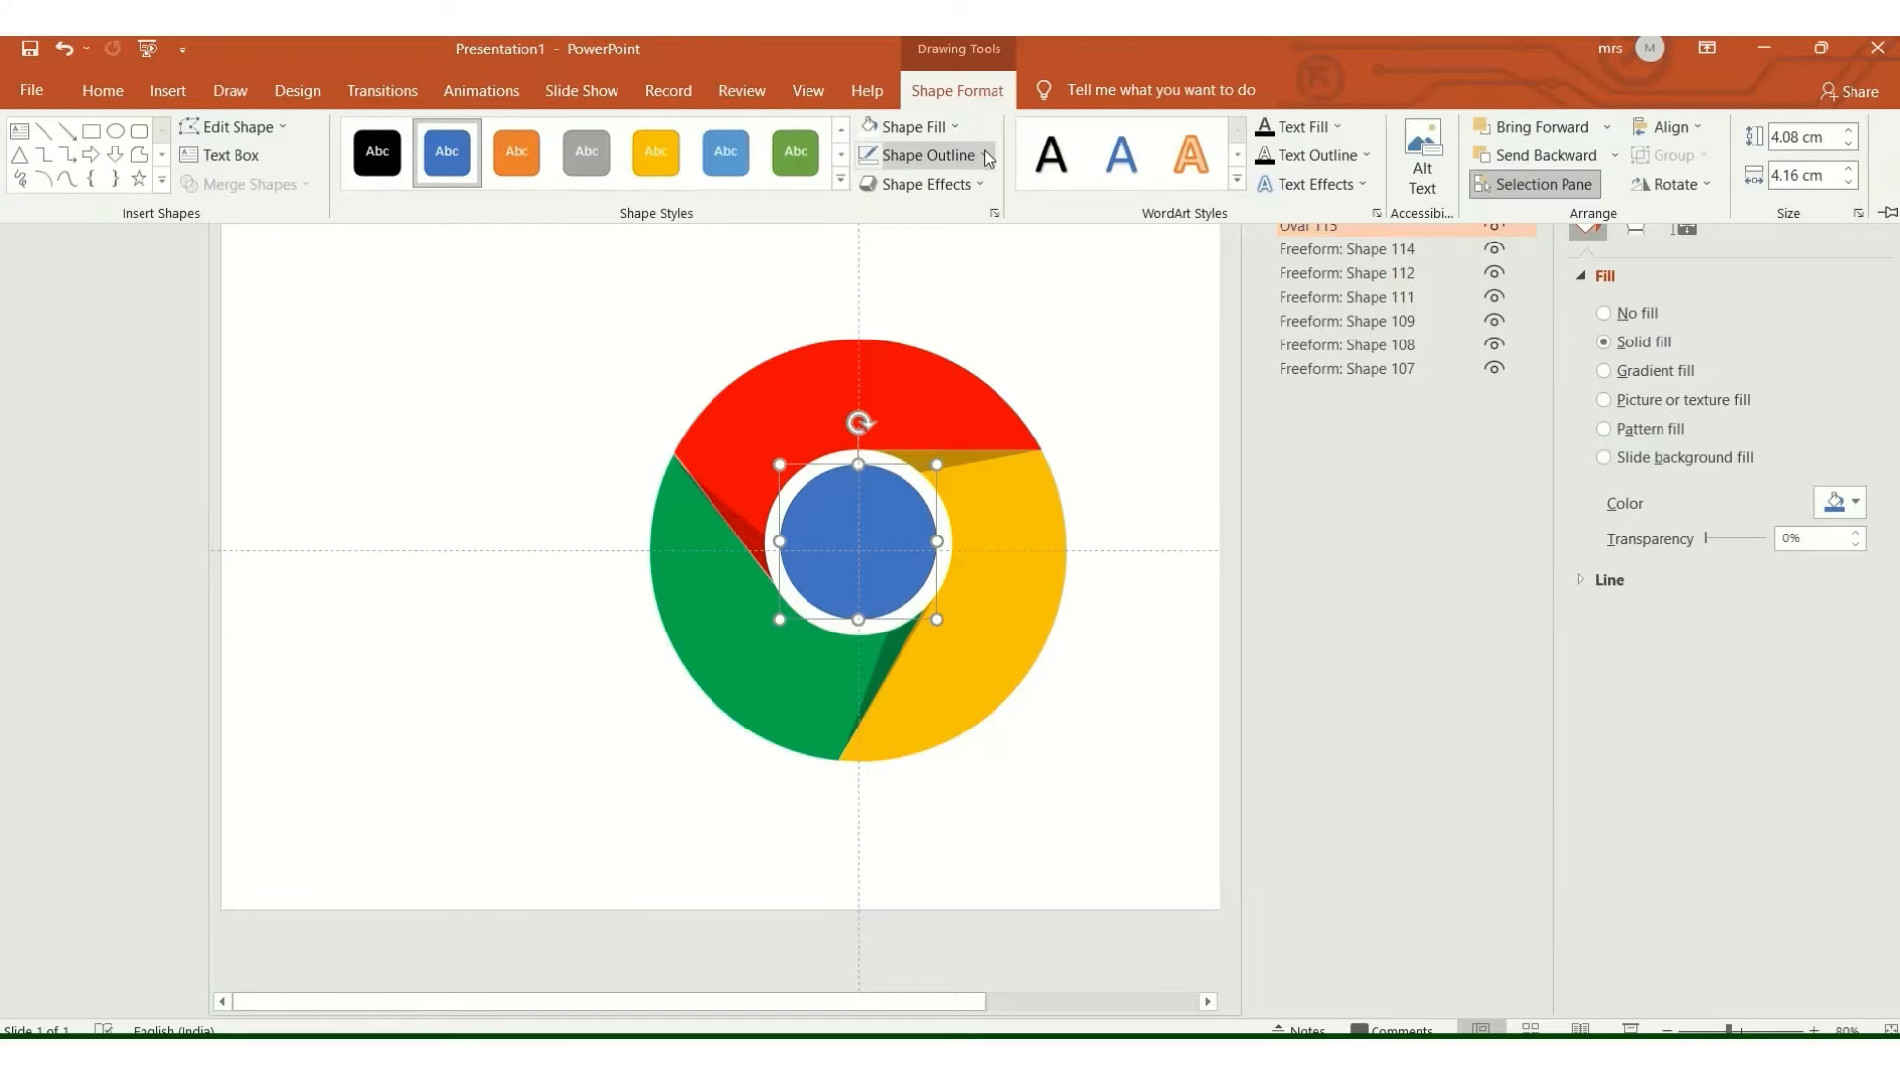
{"action": "left_click", "coordinate": [984, 156]}
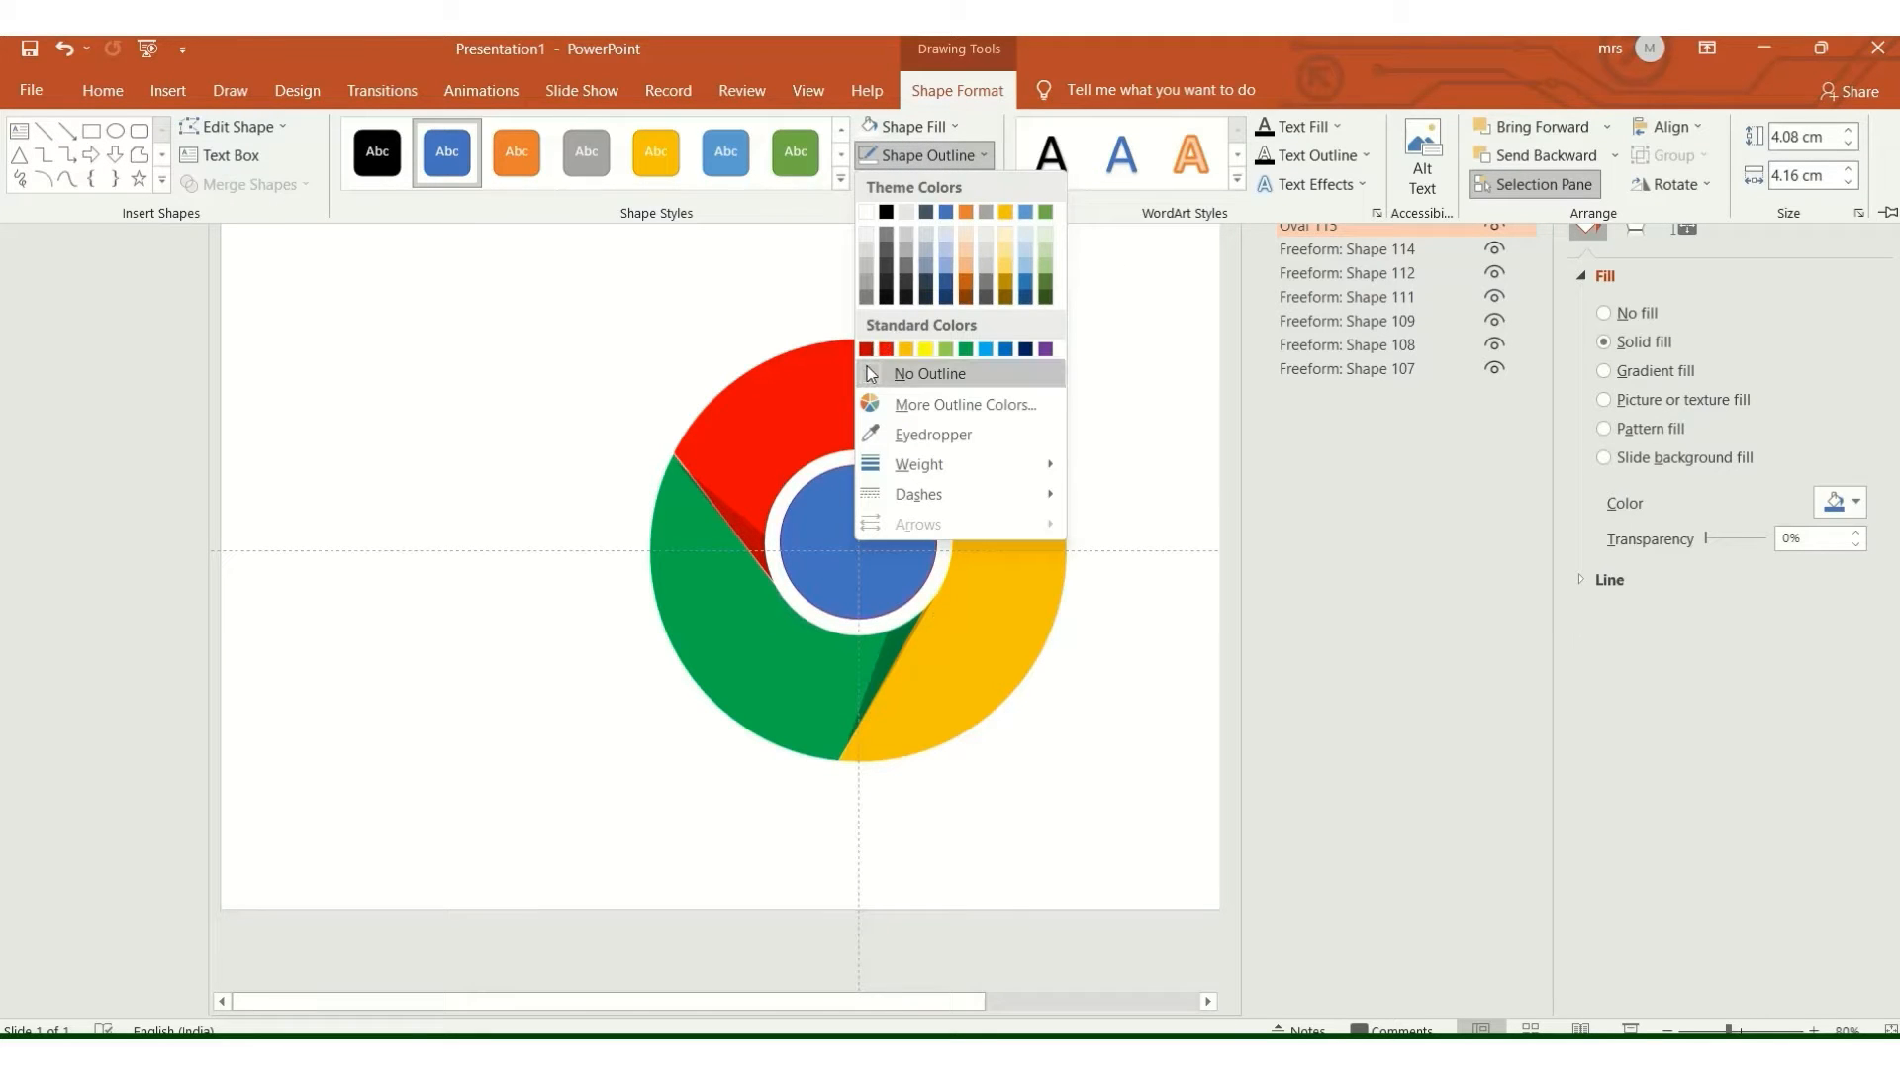
{"action": "left_click", "coordinate": [1114, 367]}
{"action": "left_click", "coordinate": [1057, 379]}
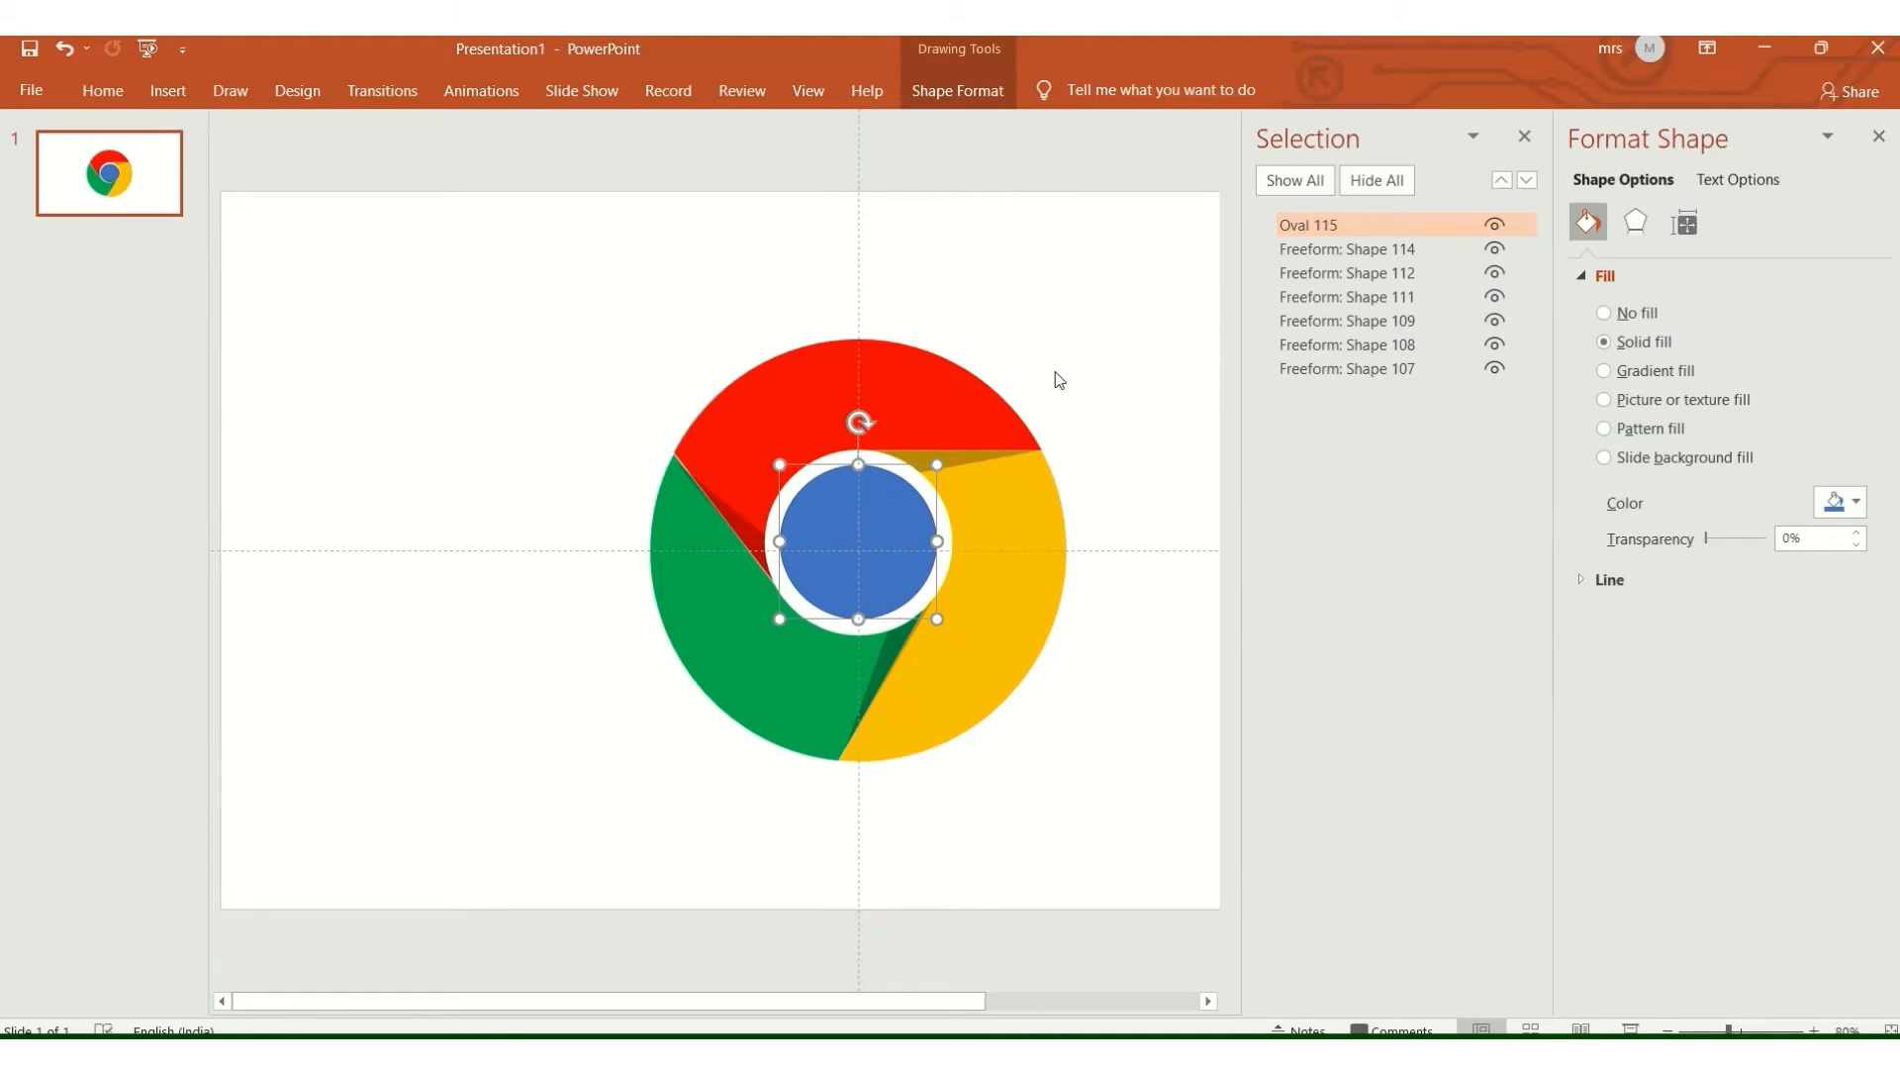
Fill the central blue oval with the standard Light Blue colour and remove its outline
{"action": "left_click", "coordinate": [958, 90]}
{"action": "left_click", "coordinate": [908, 126]}
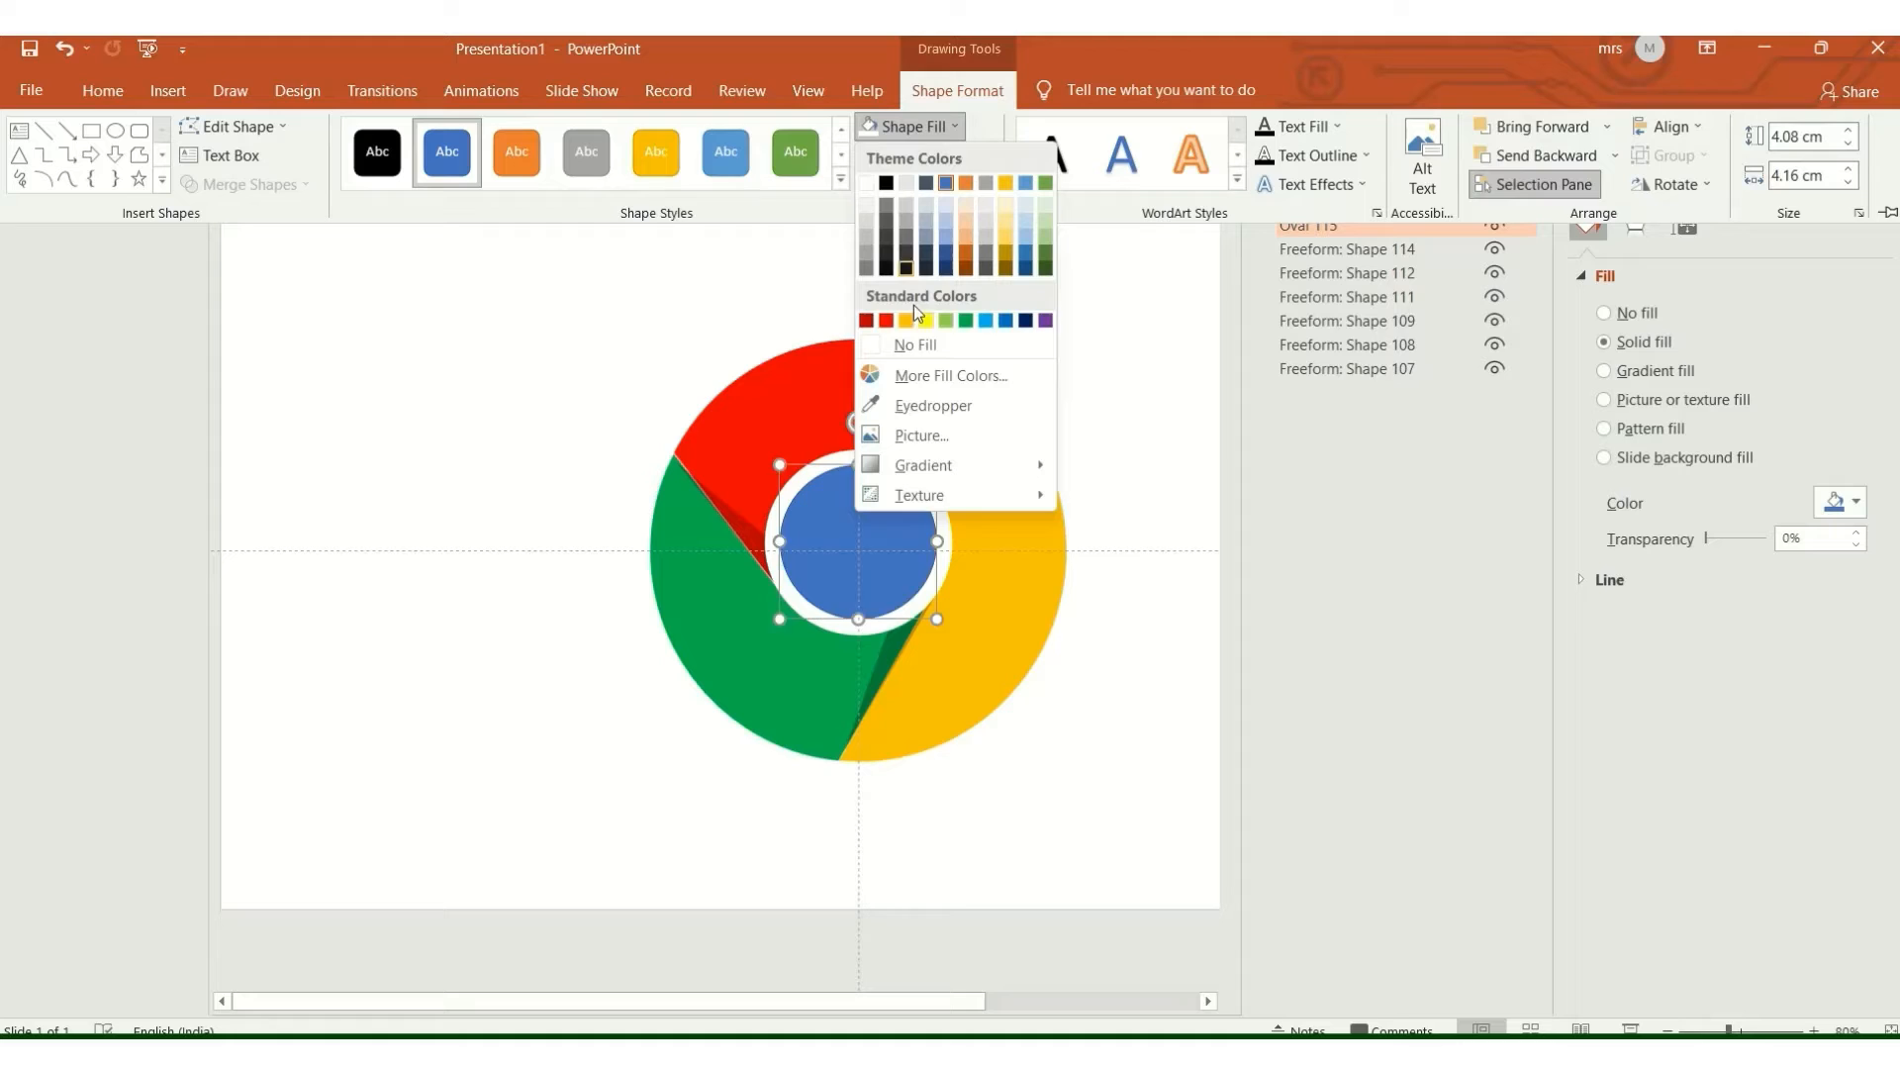
{"action": "left_click", "coordinate": [986, 320]}
{"action": "left_click", "coordinate": [968, 164]}
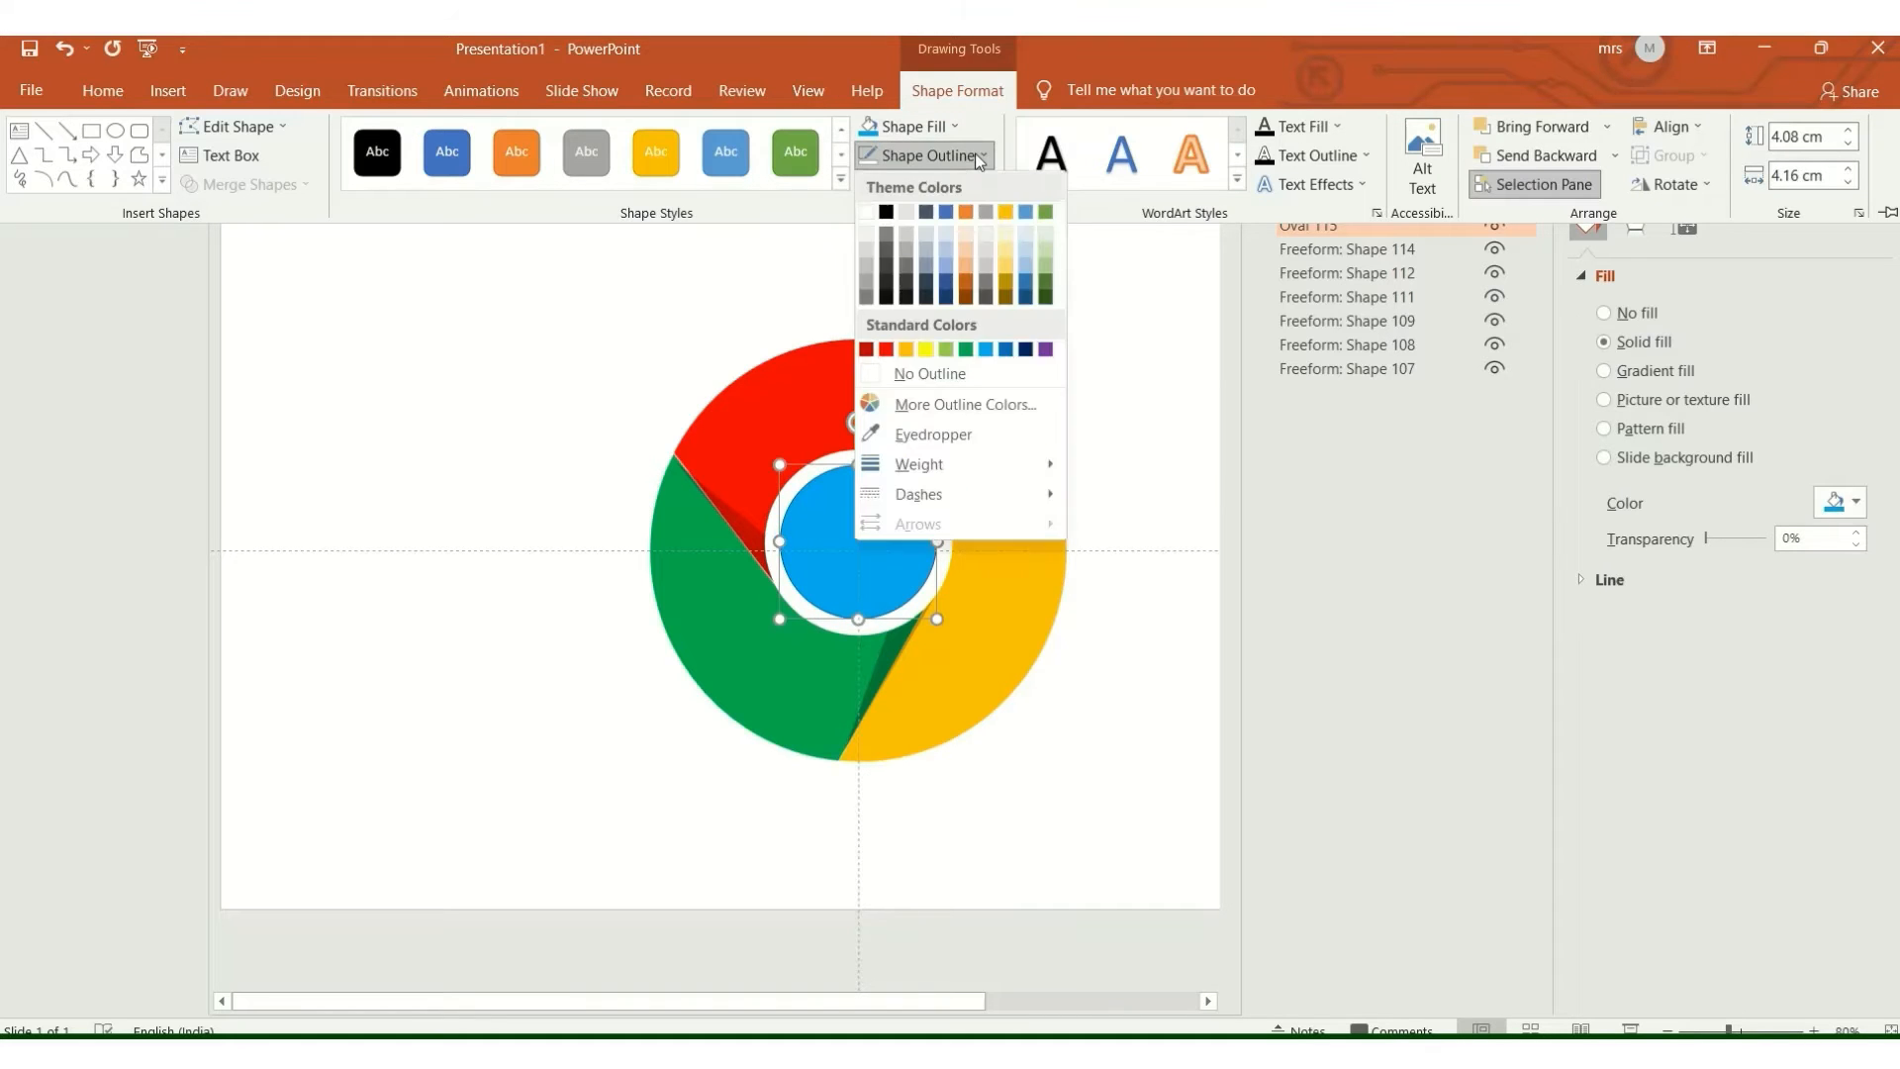
{"action": "left_click", "coordinate": [869, 380]}
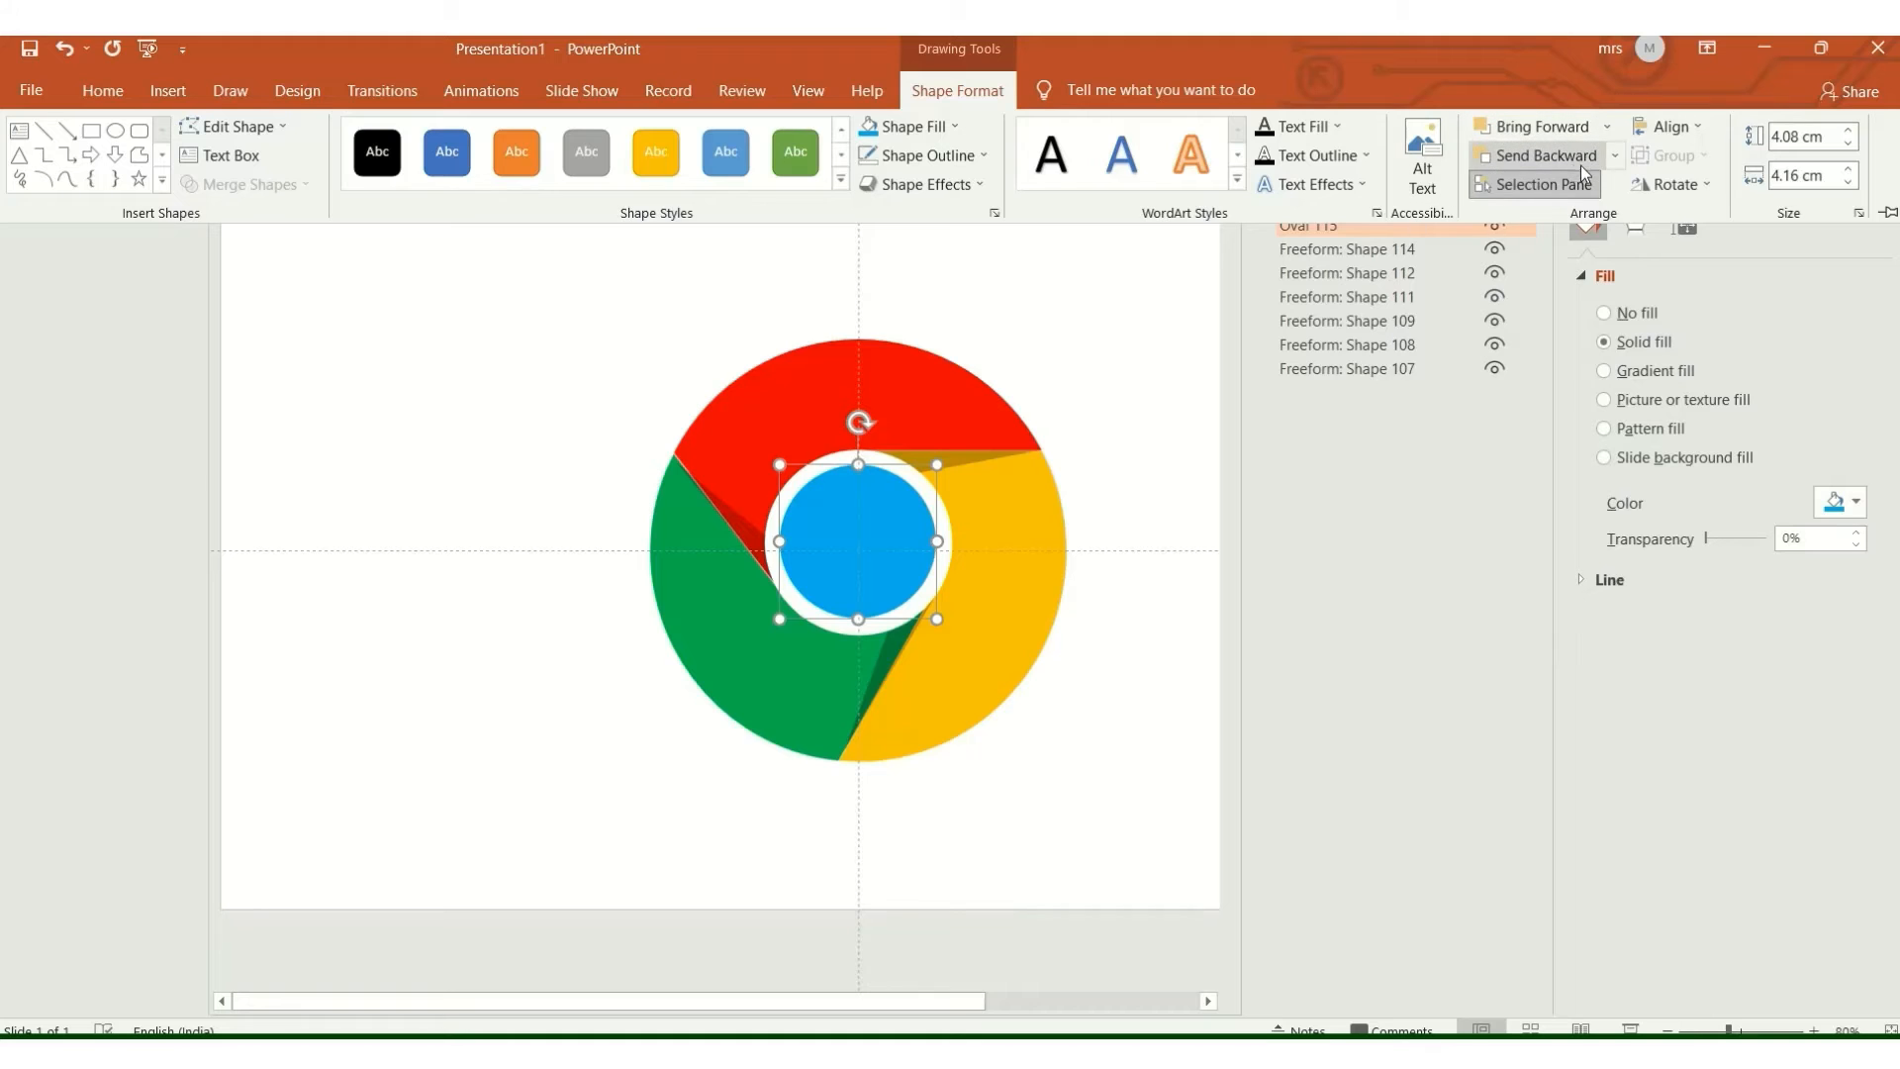
Align the light blue circle to the slide's horizontal centre and deselect it
{"action": "left_click", "coordinate": [1691, 131]}
{"action": "left_click", "coordinate": [1695, 187]}
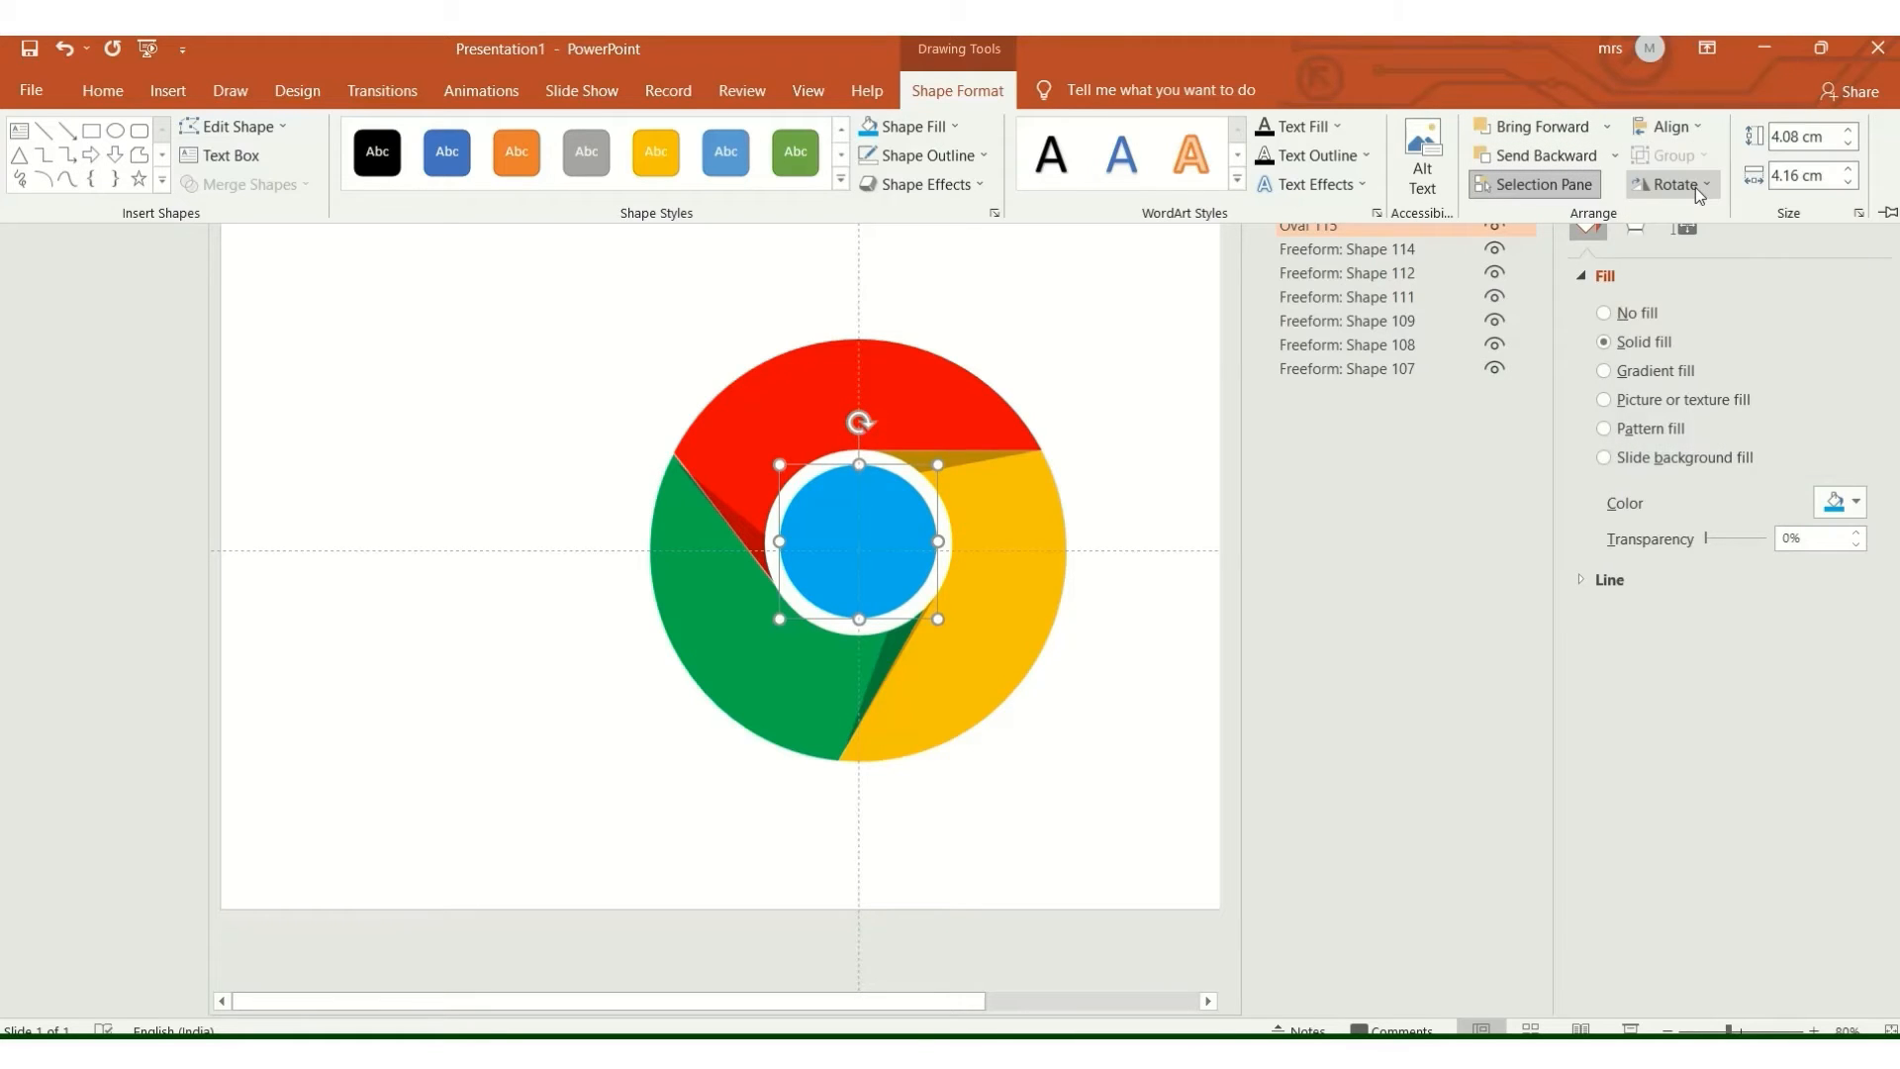
{"action": "left_click", "coordinate": [1145, 445]}
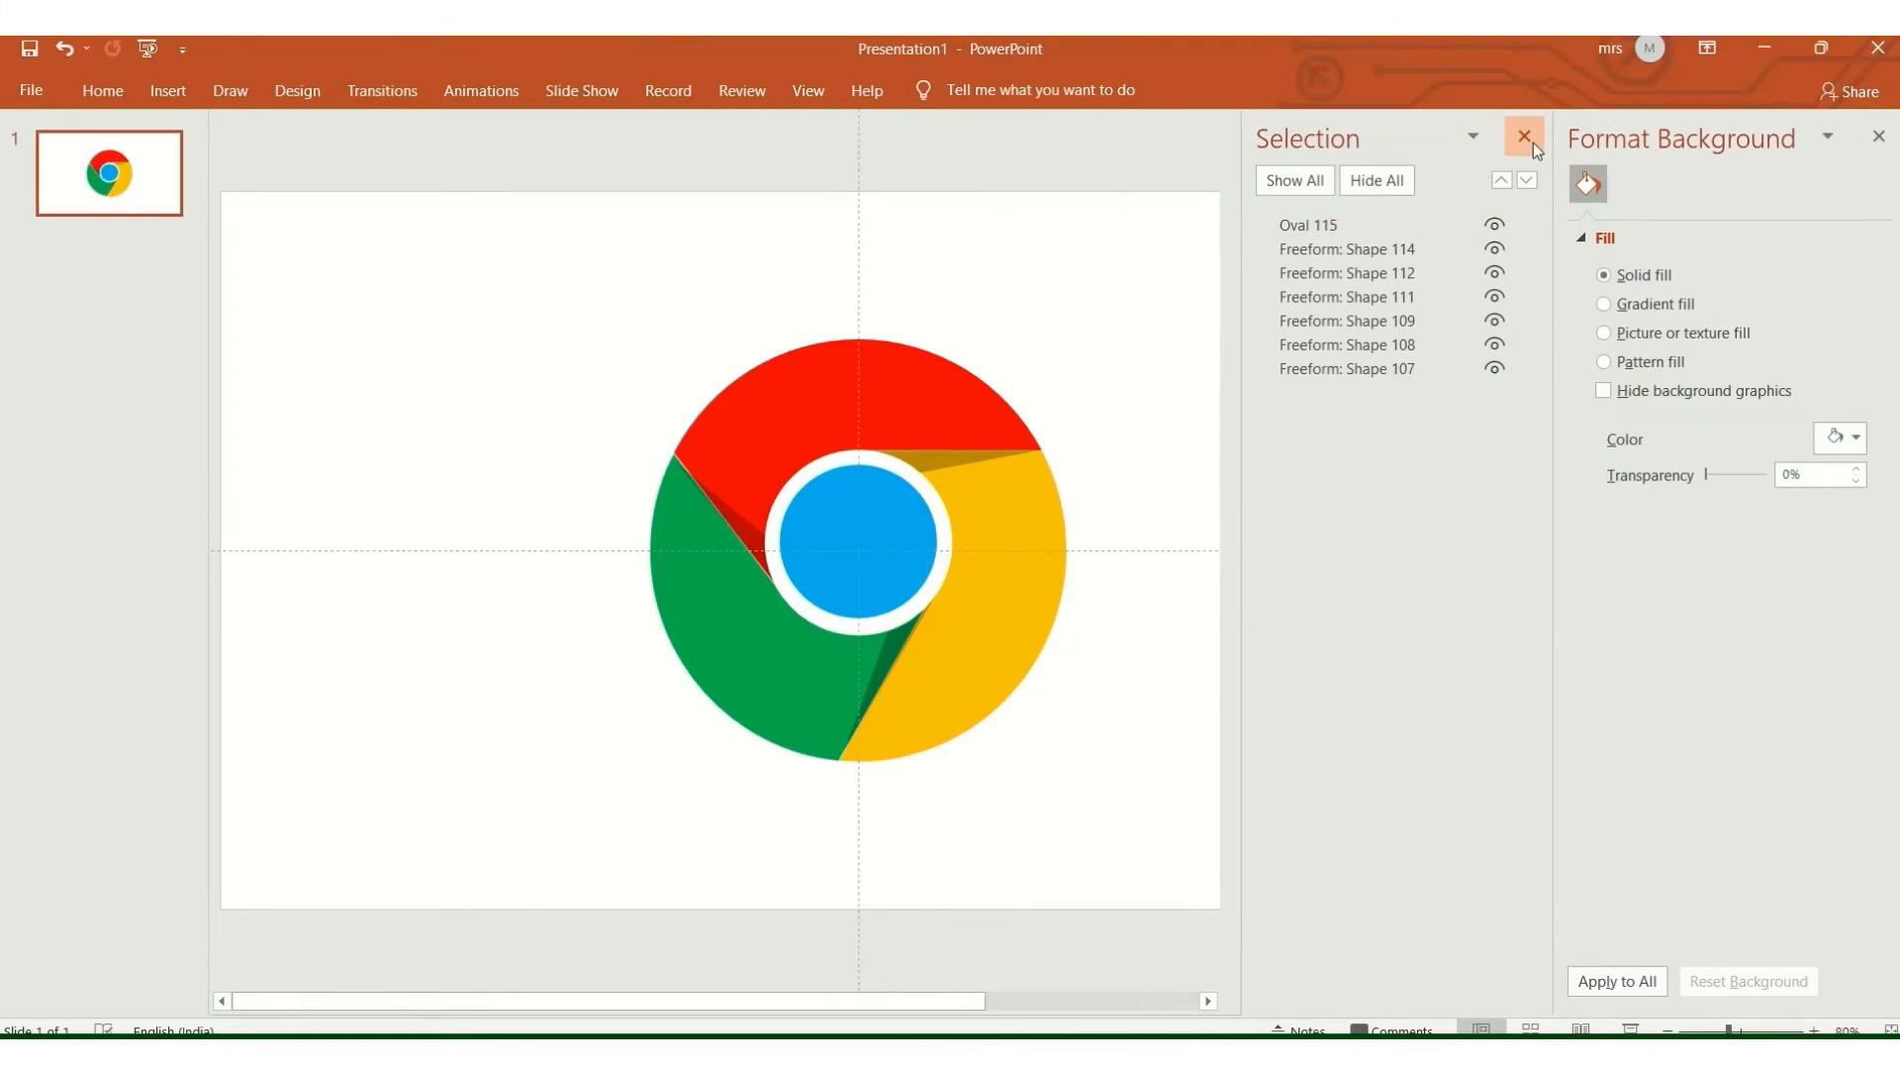
Close the object selection list and the background formatting pane, and hide the drawing guides
{"action": "left_click", "coordinate": [1529, 139]}
{"action": "left_click", "coordinate": [1879, 135]}
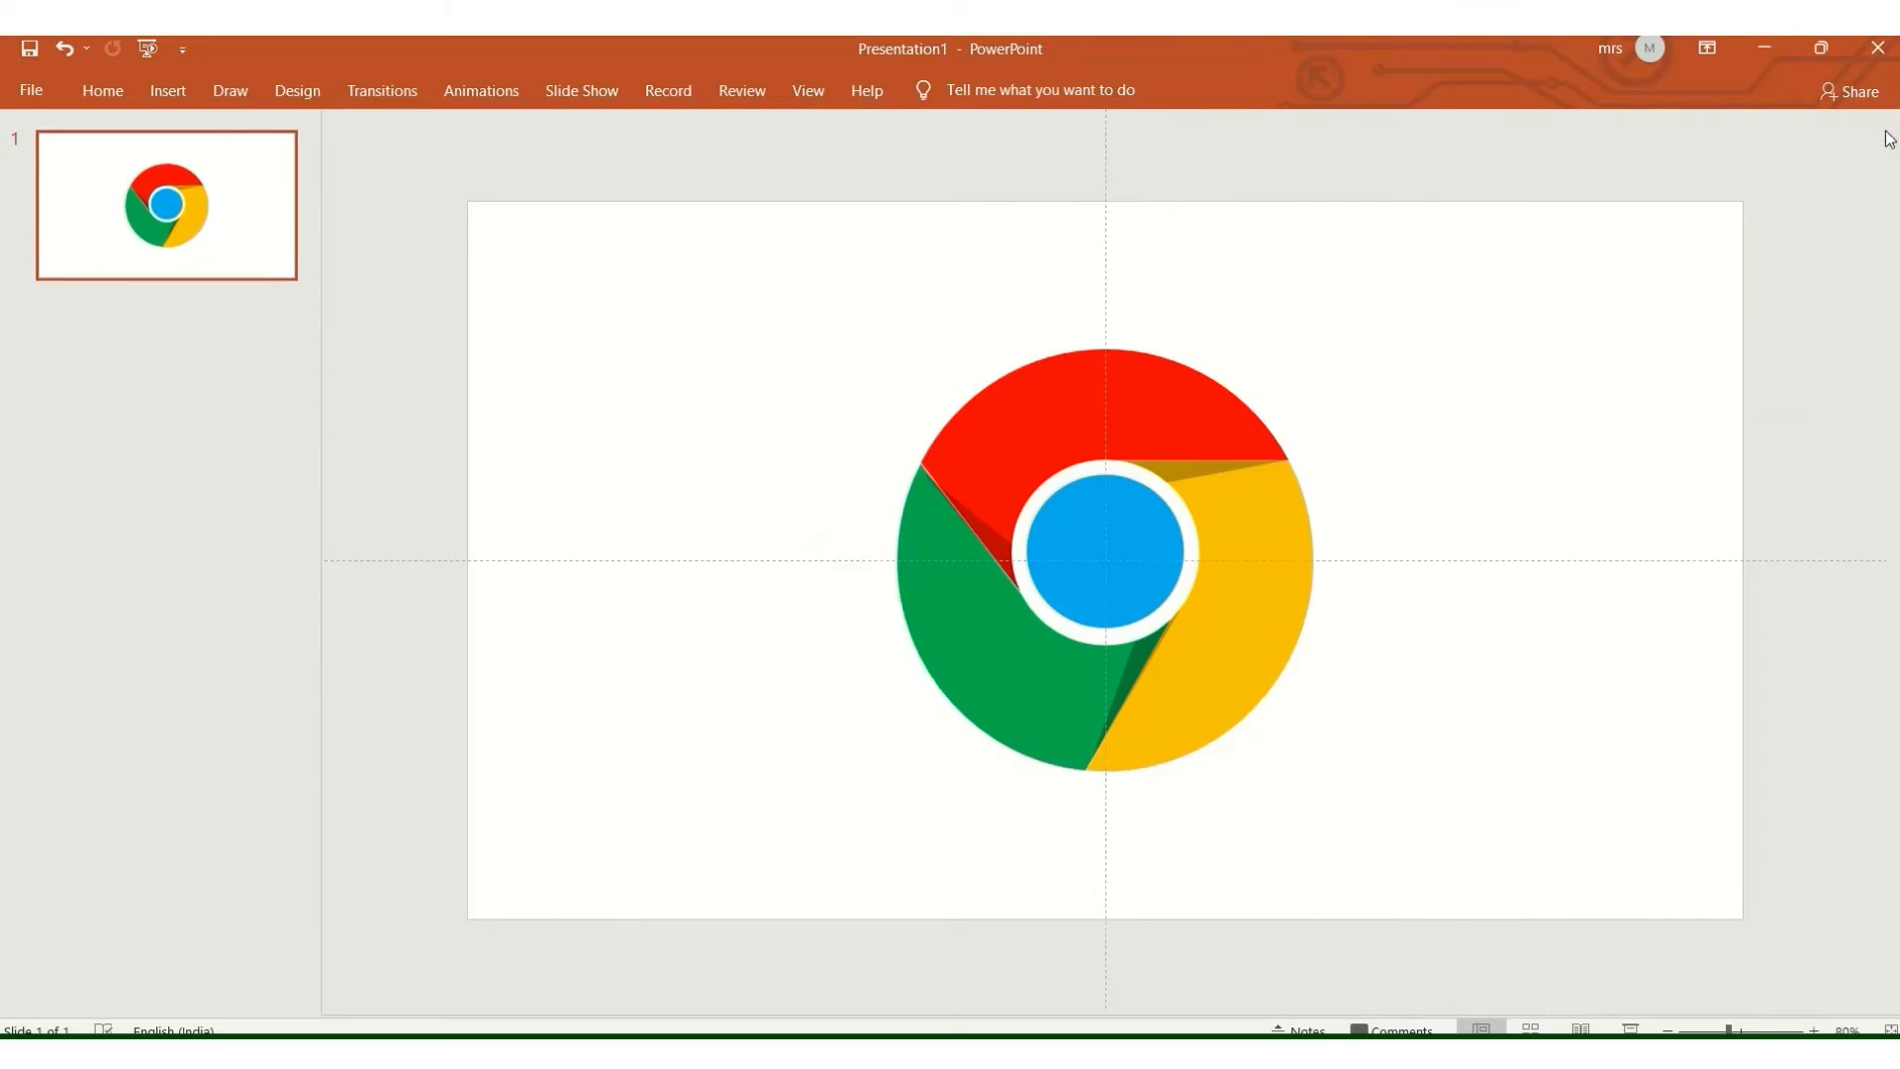
{"action": "left_click", "coordinate": [797, 94]}
{"action": "left_click", "coordinate": [495, 187]}
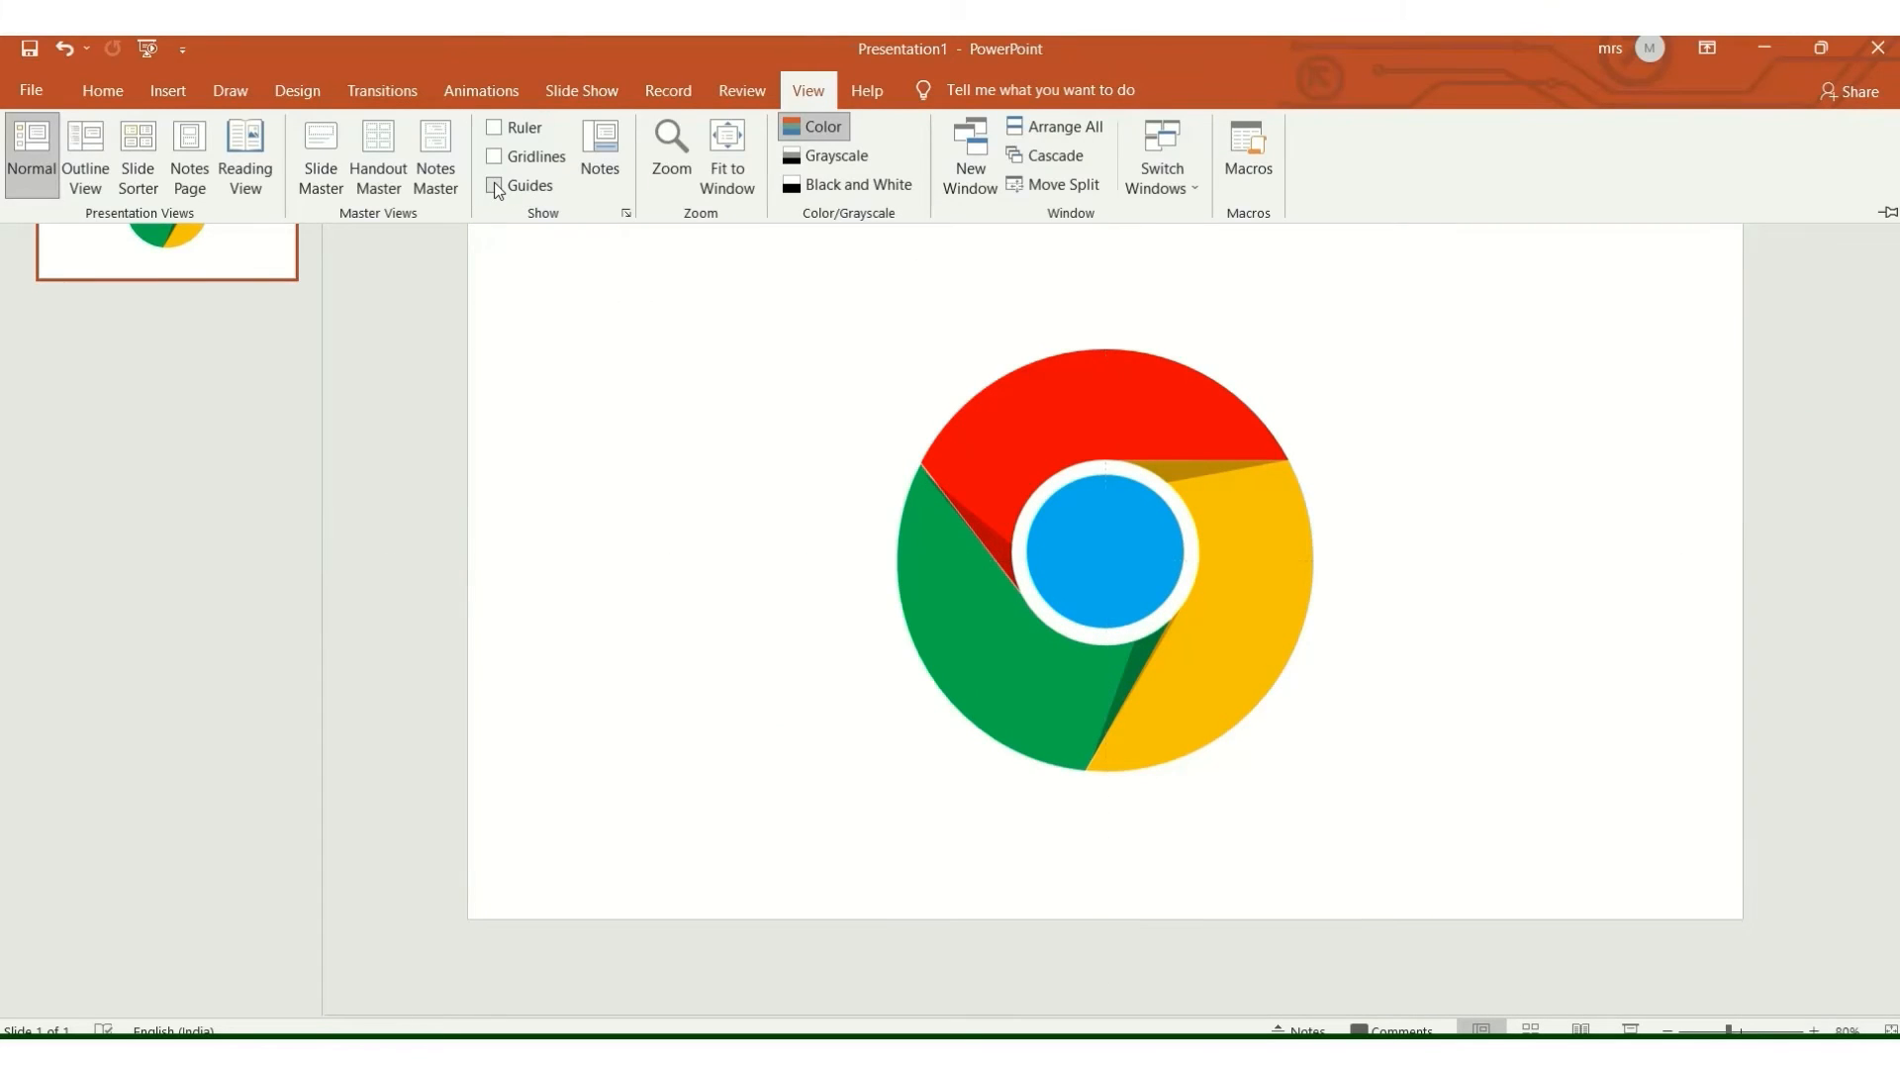
Group all the shapes of the logo into a single object
{"action": "key", "text": "ctrl+a"}
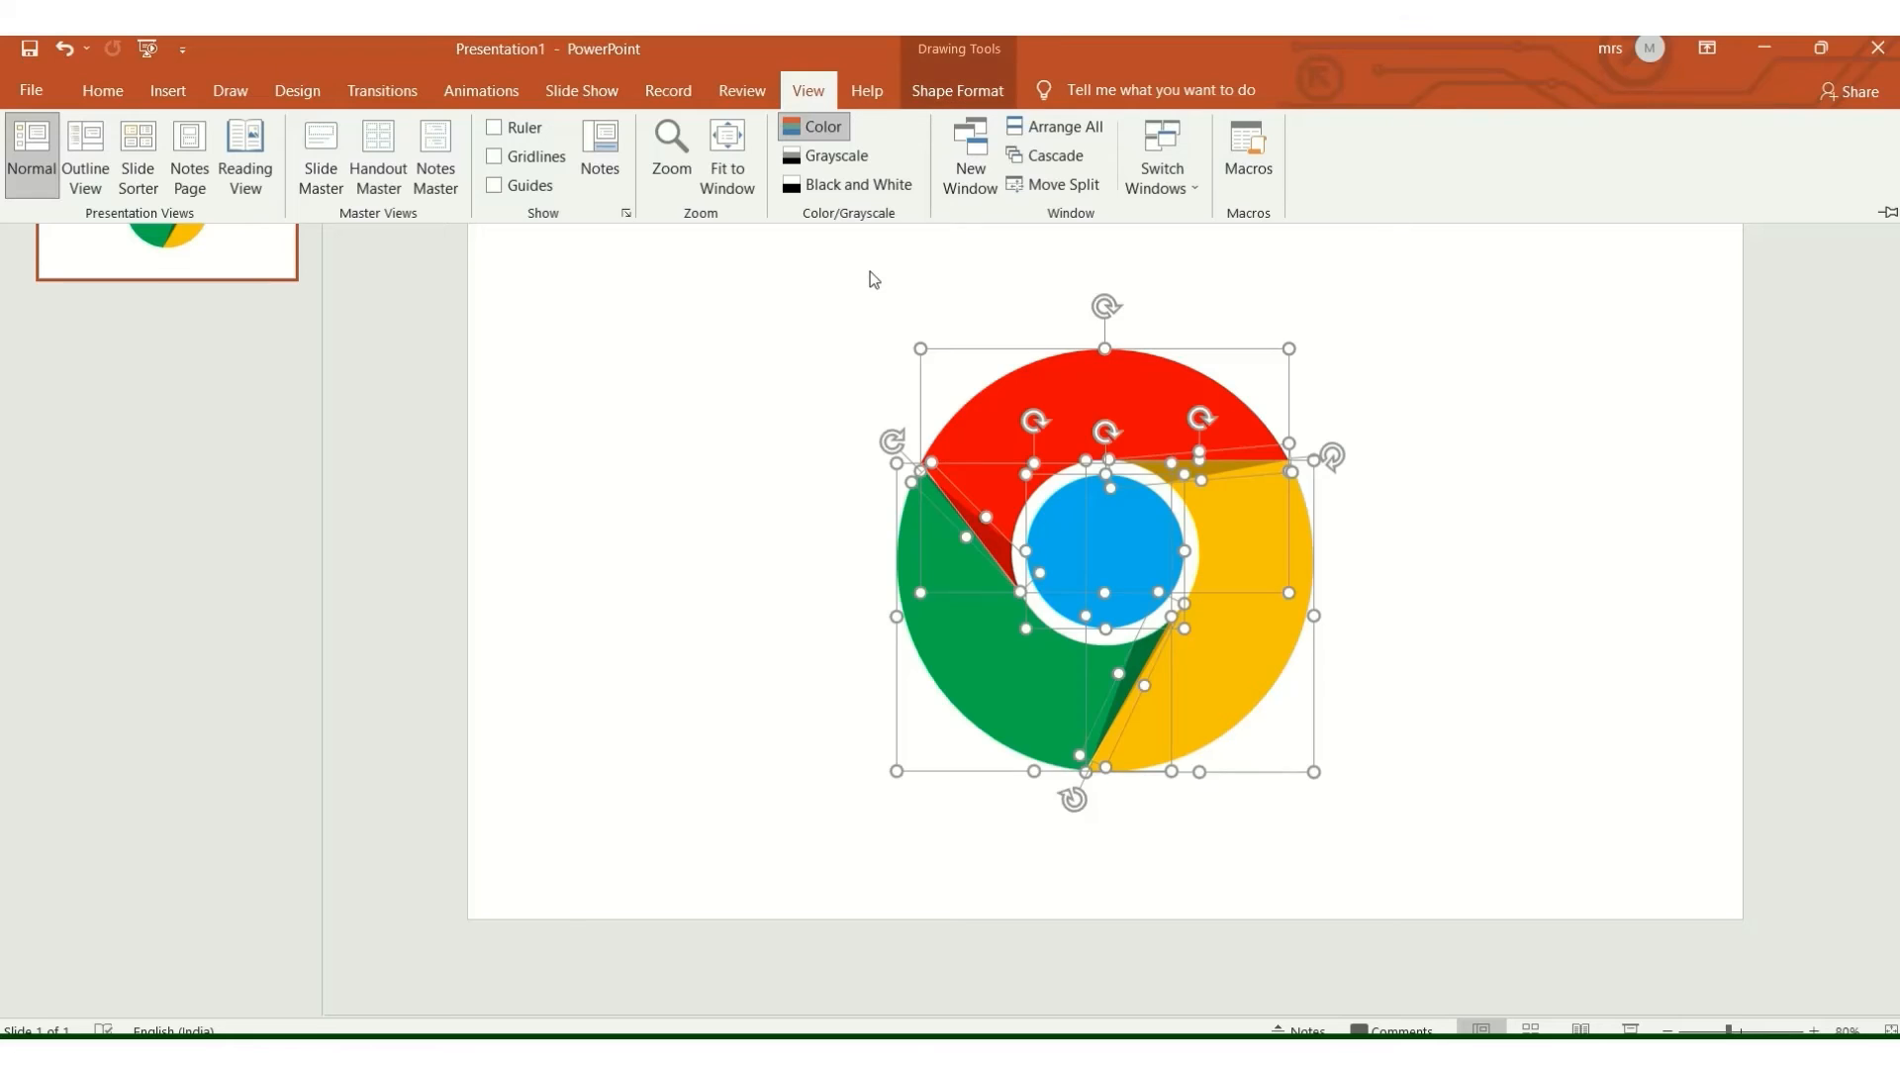
{"action": "right_click", "coordinate": [1028, 404]}
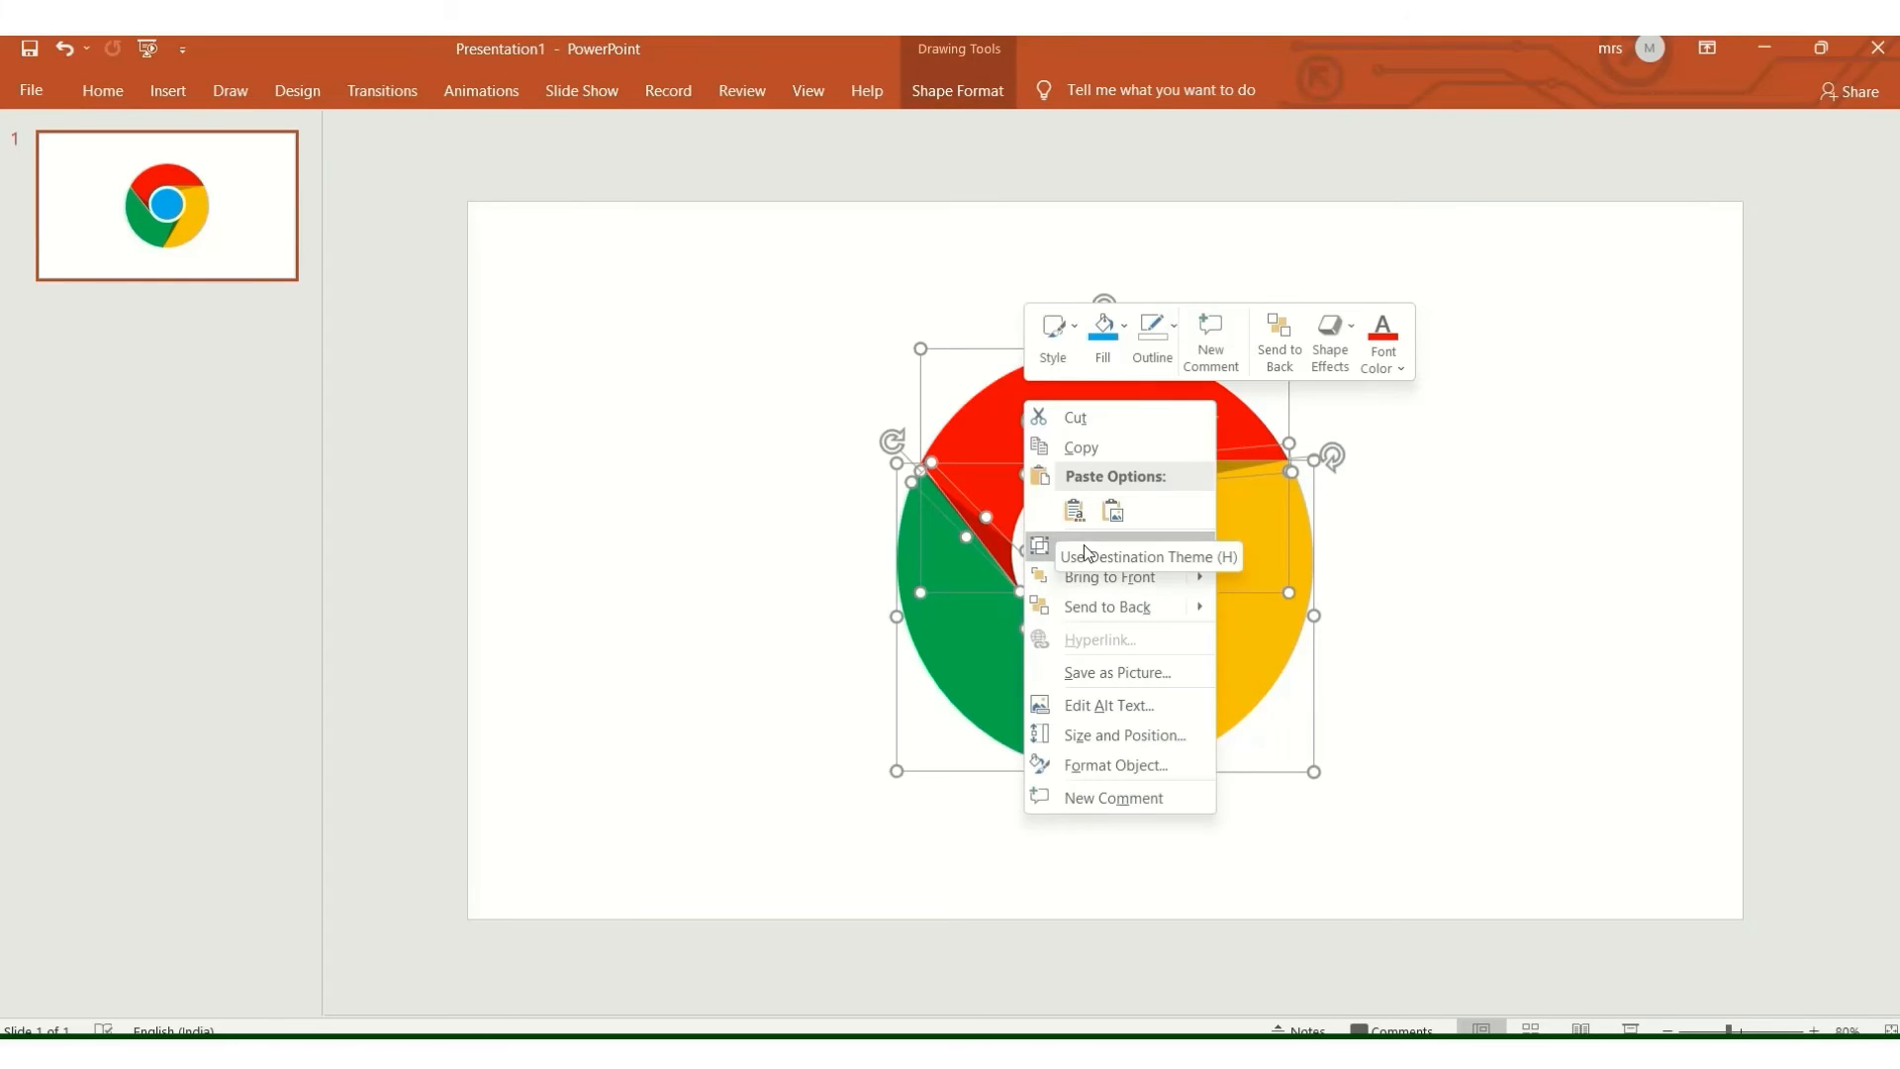
{"action": "mouse_move", "coordinate": [1084, 546]}
{"action": "left_click", "coordinate": [1261, 549]}
{"action": "left_click", "coordinate": [1492, 529]}
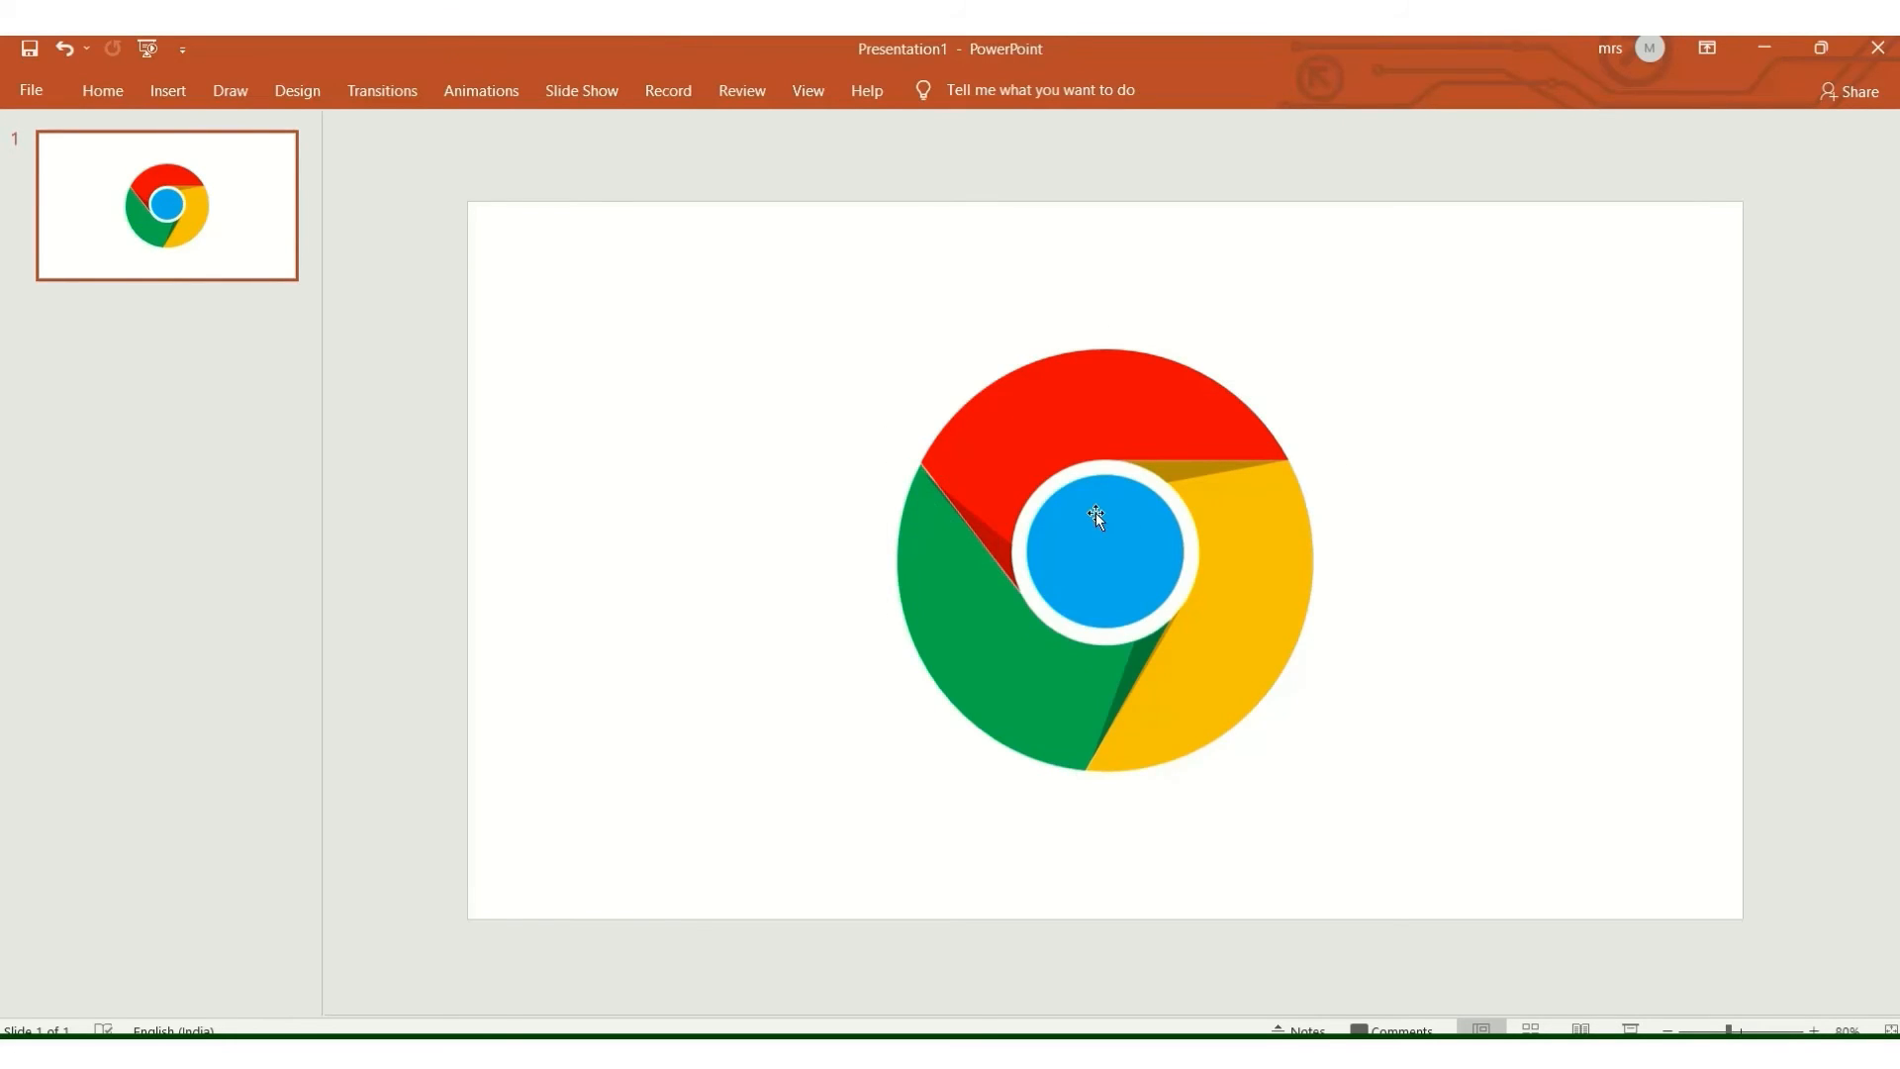
Move the grouped logo slightly up and to the left of the slide's centre, and deselect it
{"action": "left_click_drag", "start_coordinate": [1098, 517], "coordinate": [1051, 505]}
{"action": "left_click", "coordinate": [643, 580]}
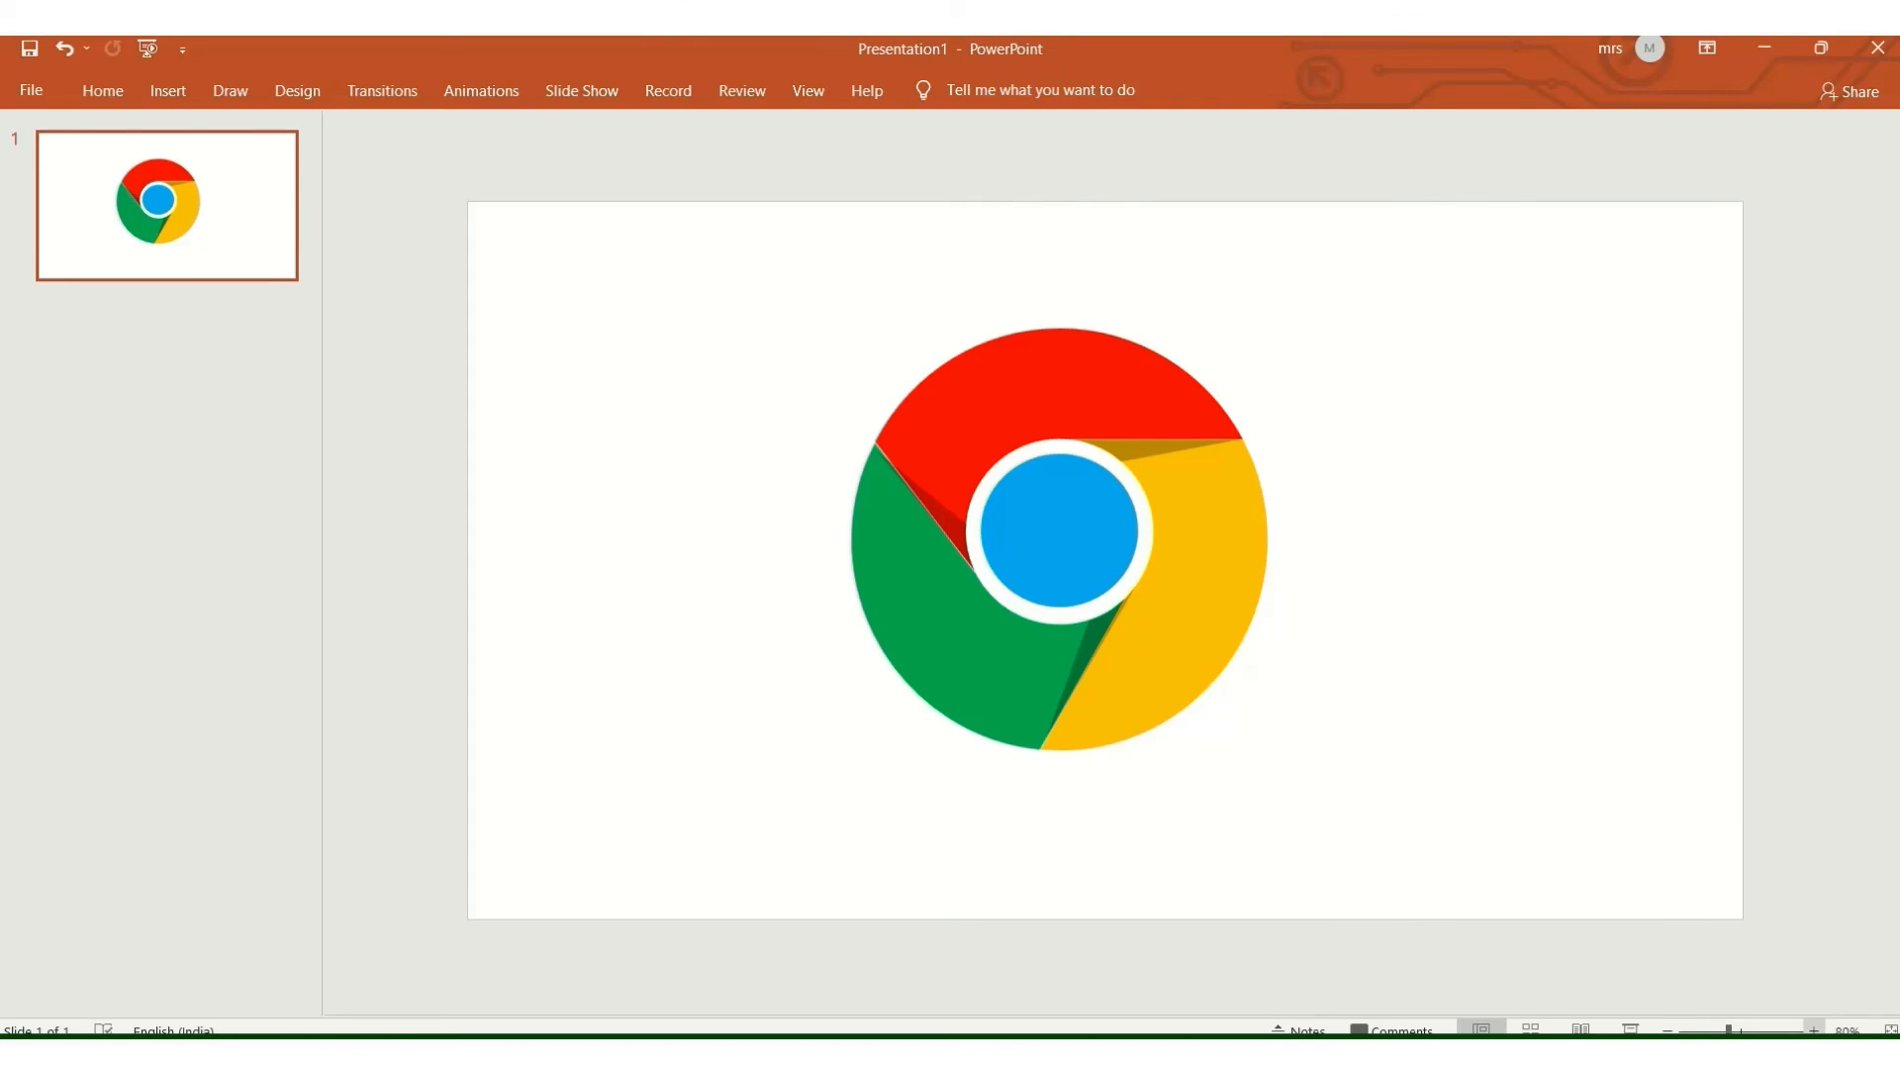
{"action": "left_click", "coordinate": [1815, 1031]}
{"action": "left_click", "coordinate": [1814, 1032]}
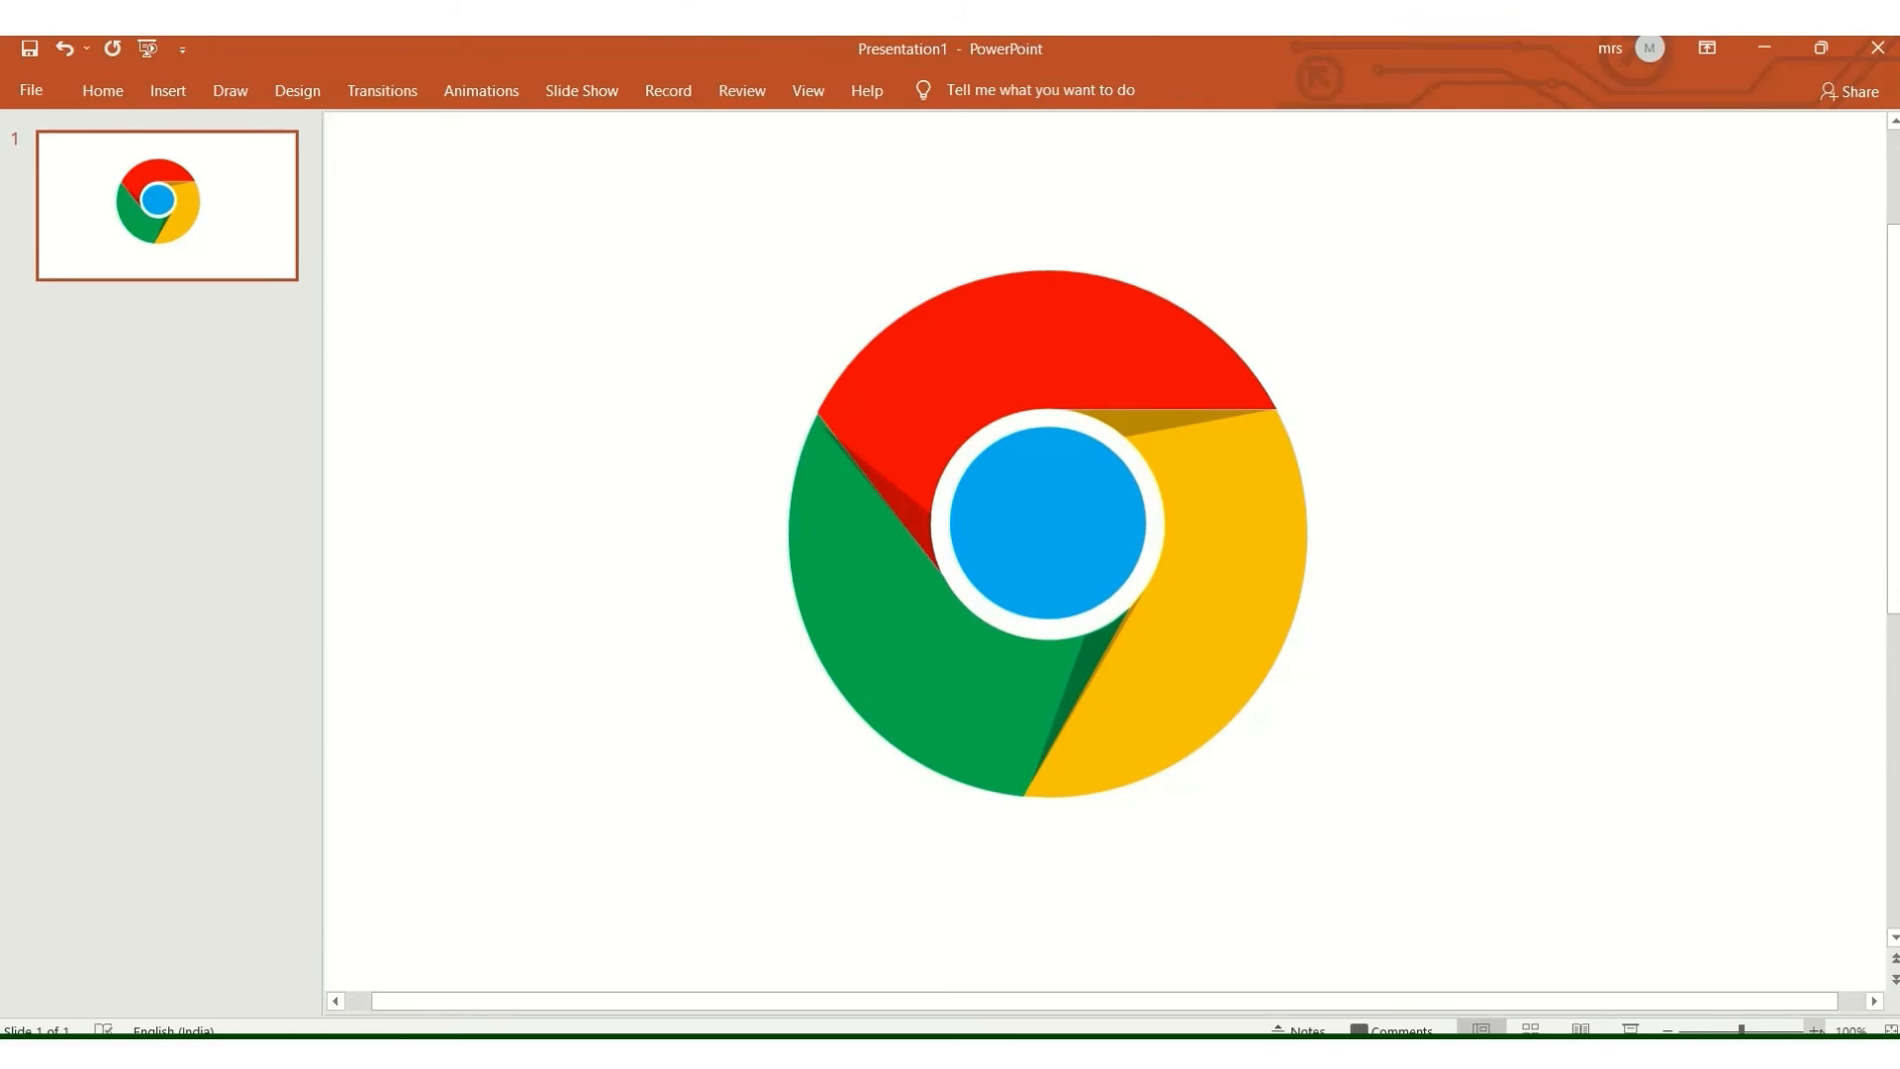